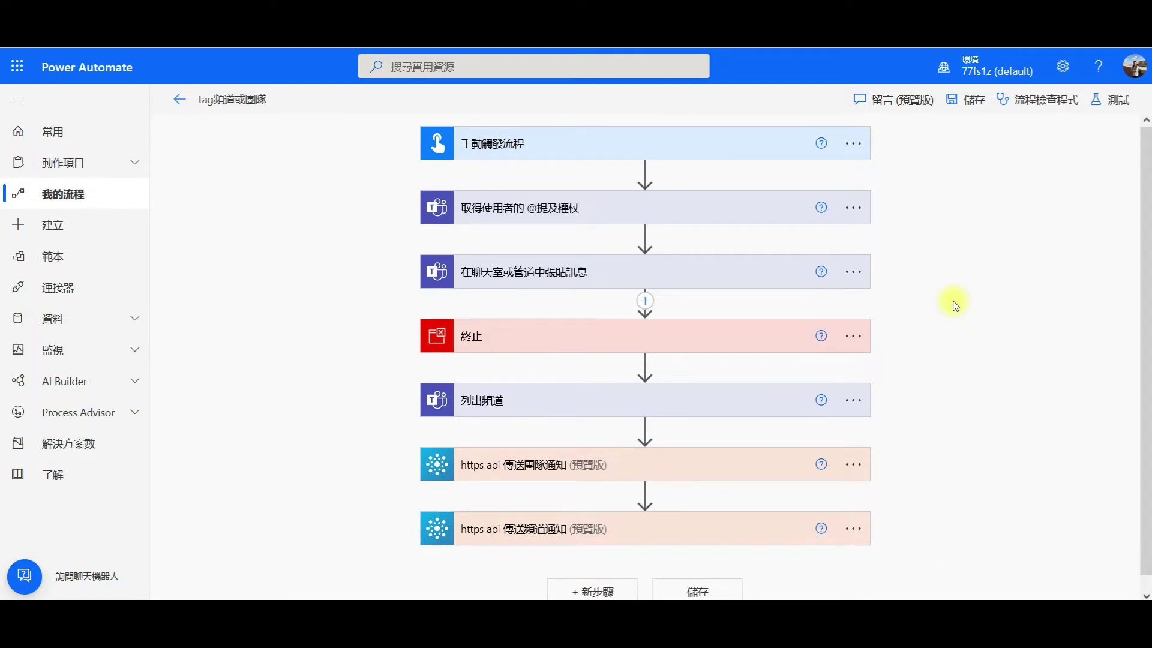
Run a manual test of the tag頻道或團隊 flow and dismiss the confirmation
click(1112, 101)
click(938, 137)
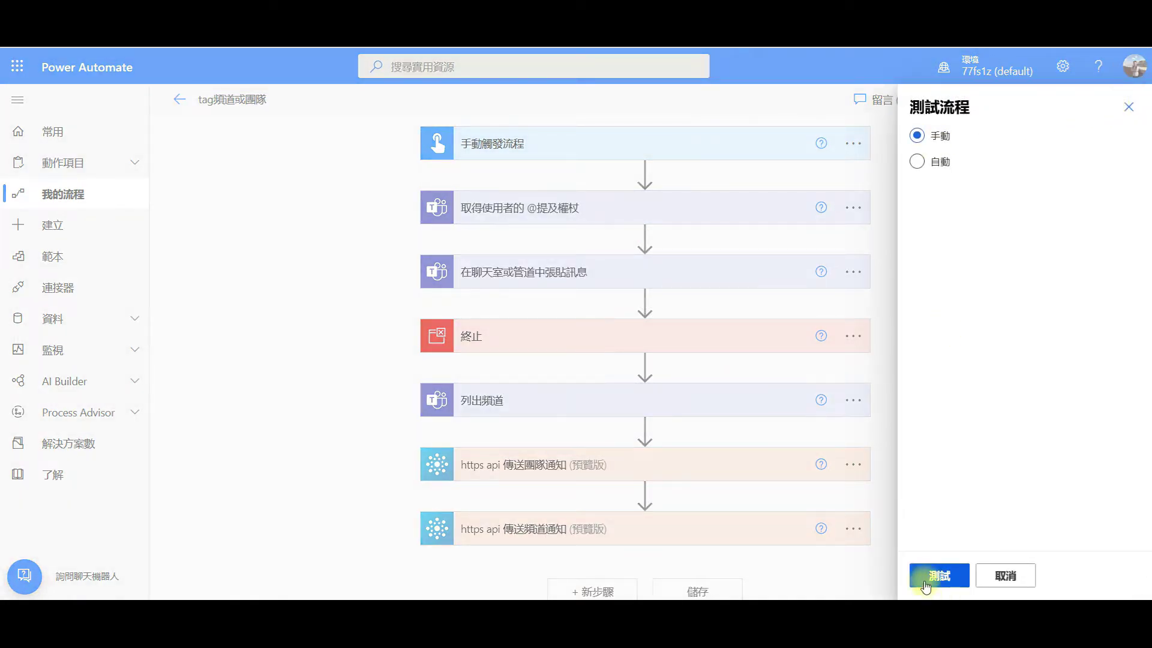
click(927, 569)
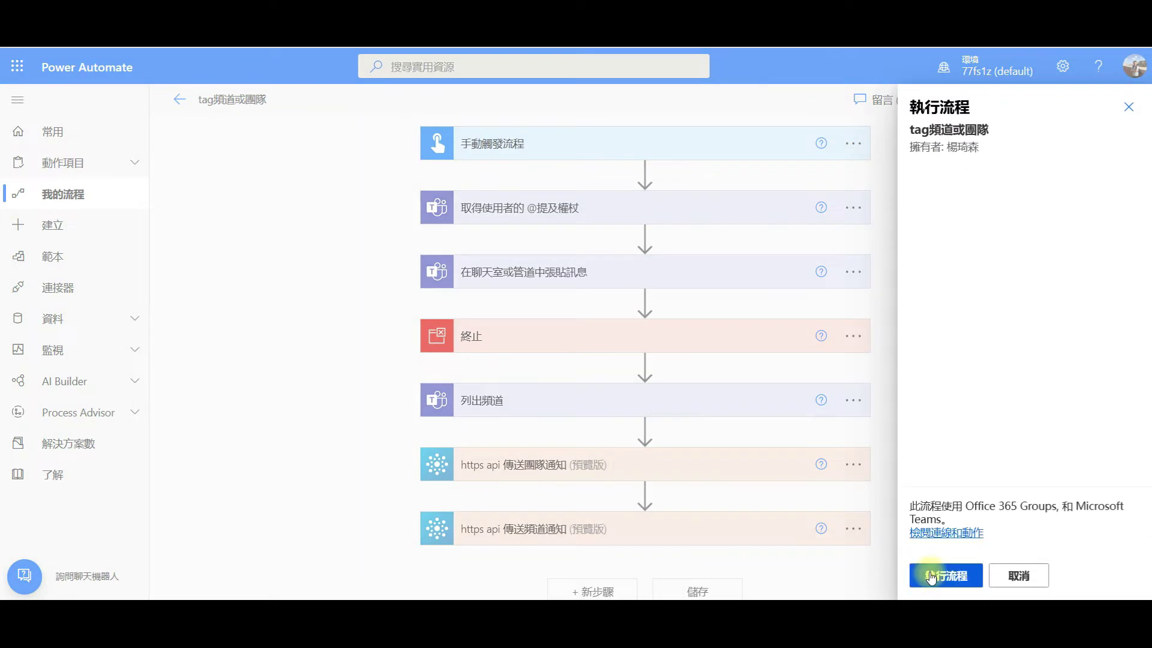
click(931, 578)
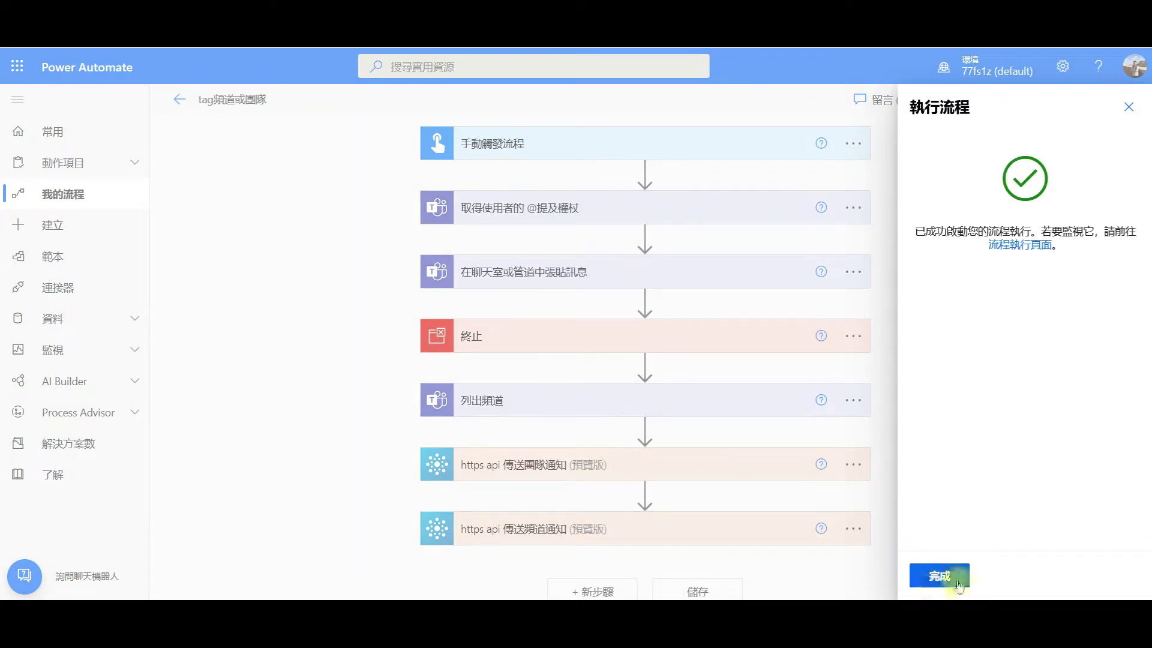
click(954, 575)
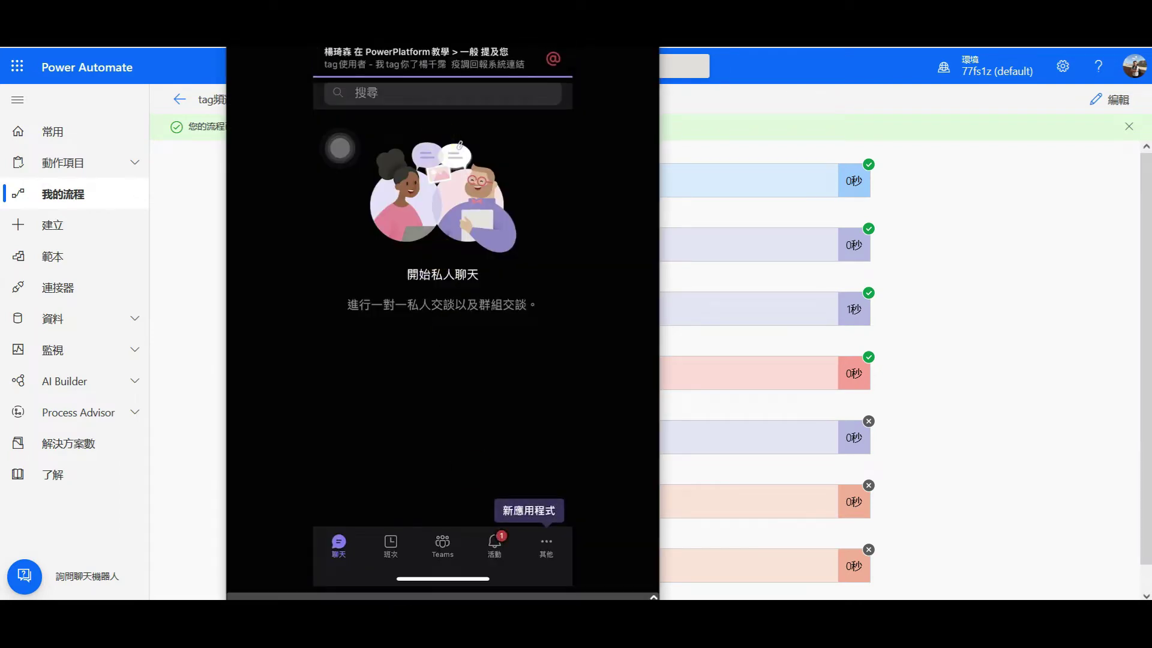
Enlarge the mirrored Teams phone and show its activity feed of mentions
double_click(455, 55)
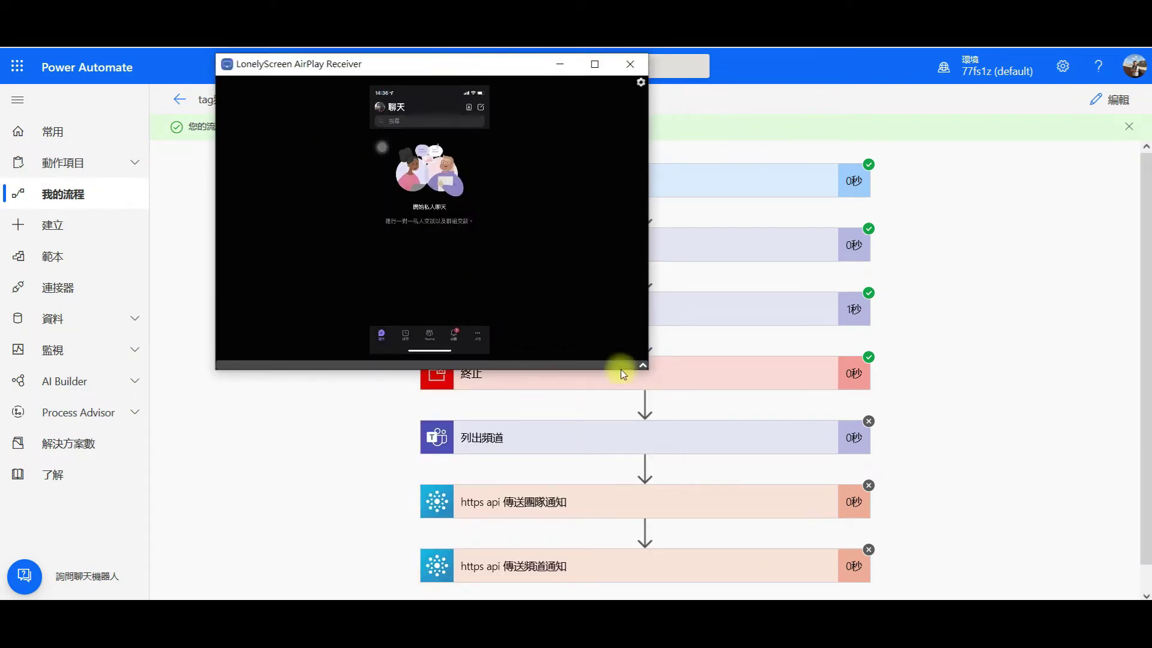
drag(620, 369, 561, 579)
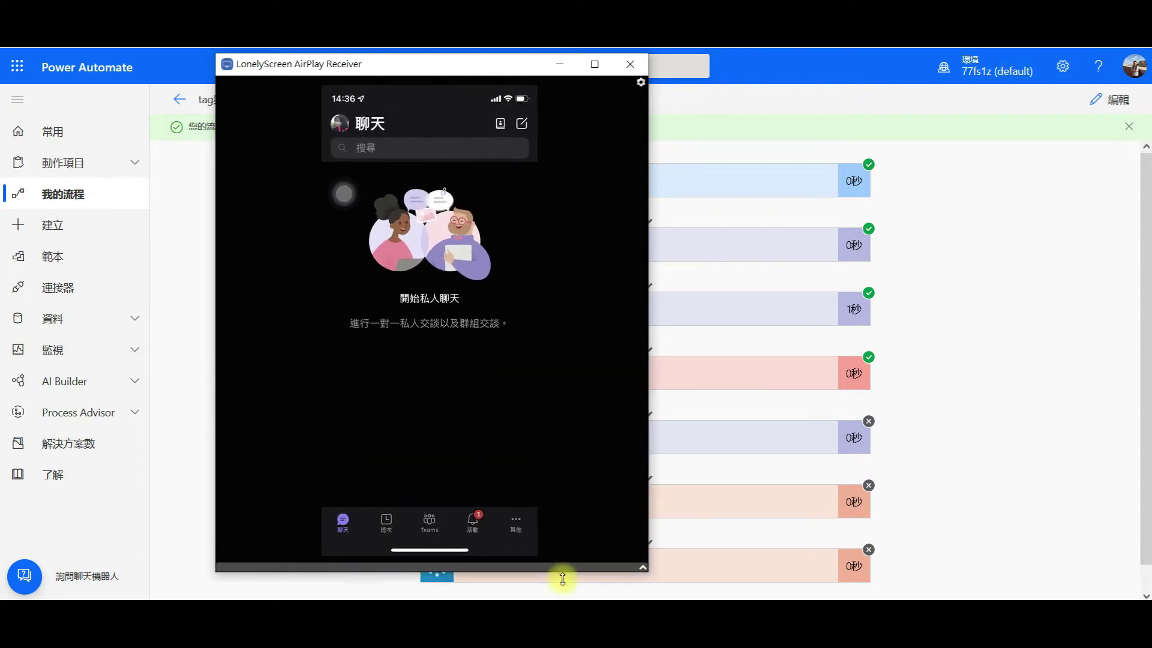
click(484, 537)
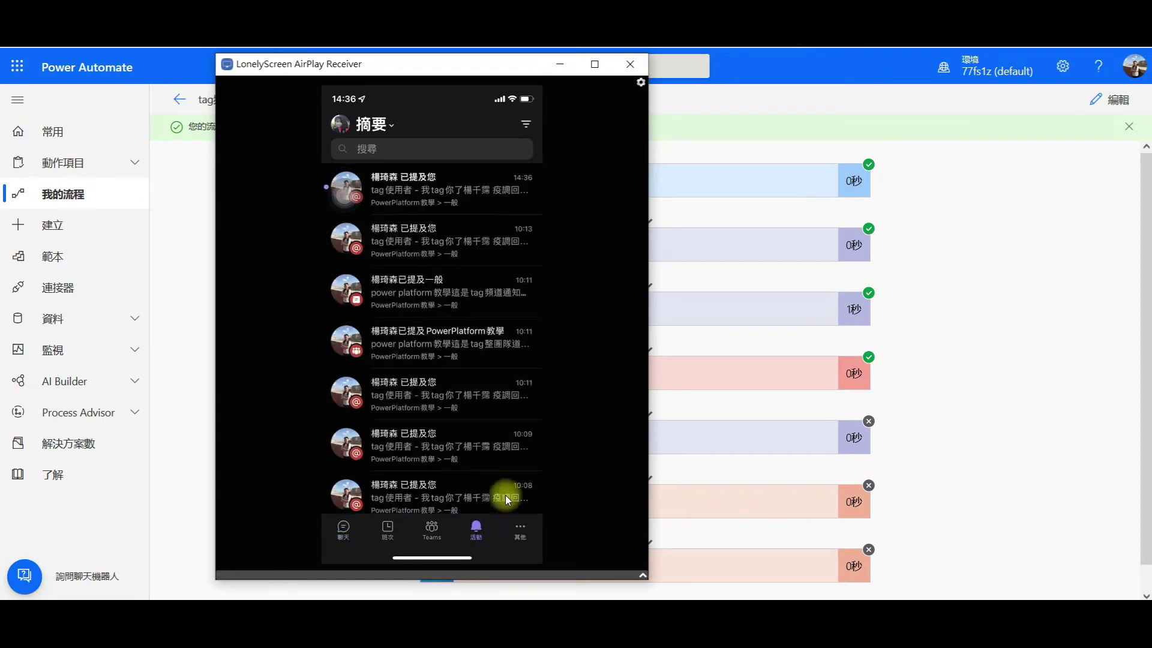
Move the phone window aside and reopen the flow for editing
drag(436, 66, 317, 61)
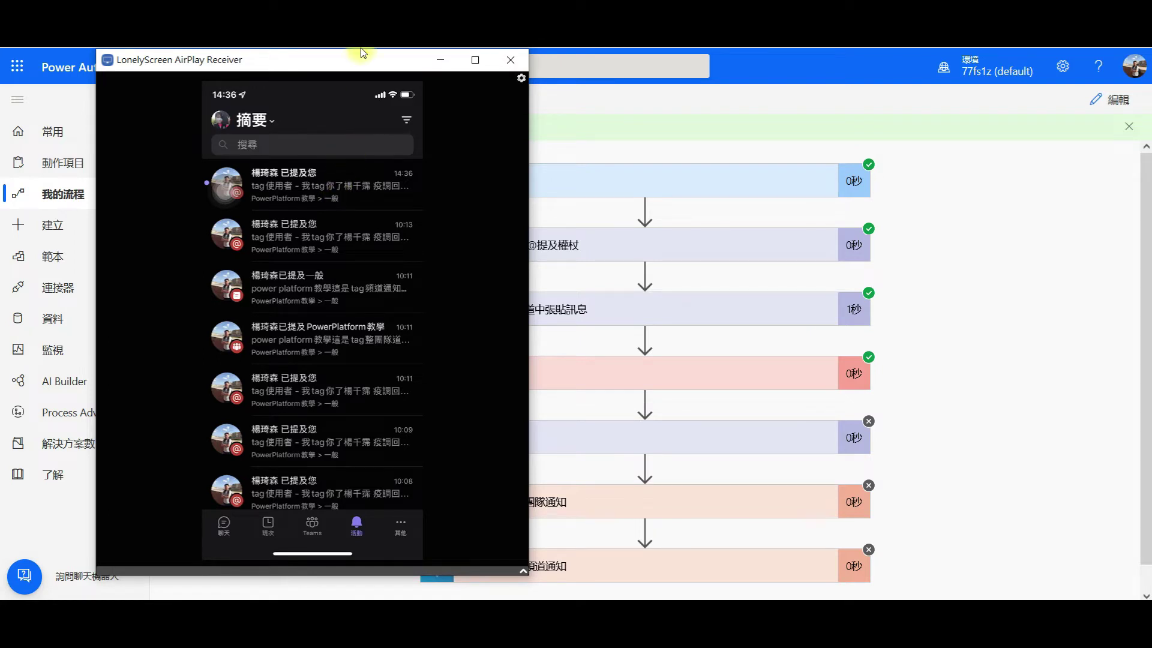
drag(353, 60, 266, 60)
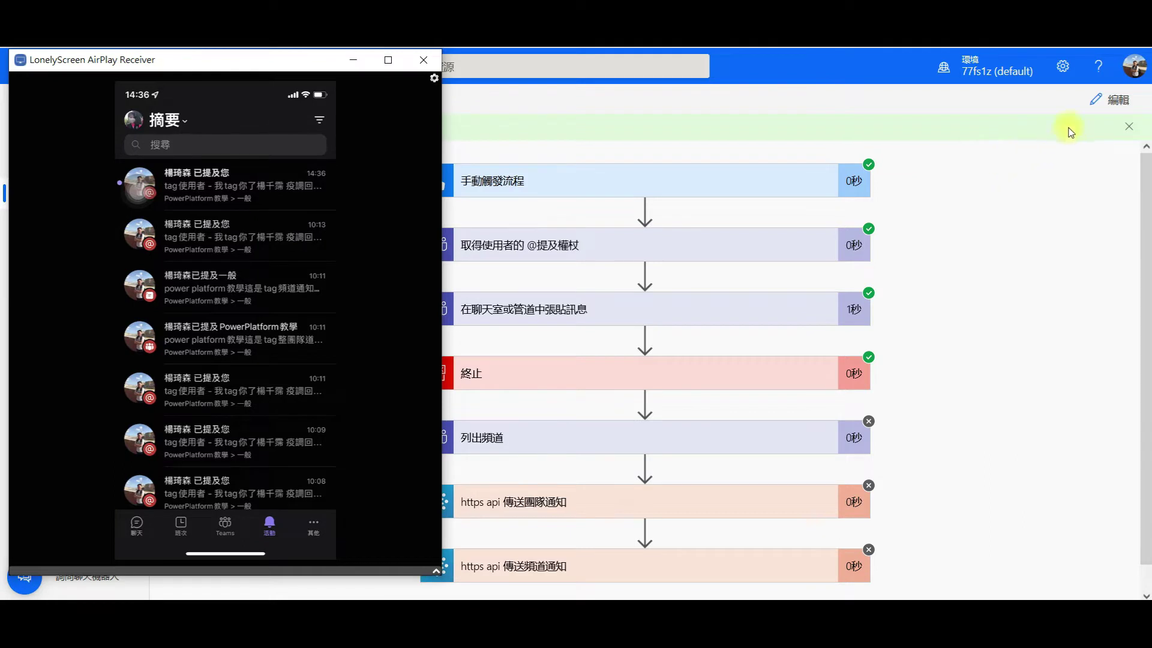
click(1112, 100)
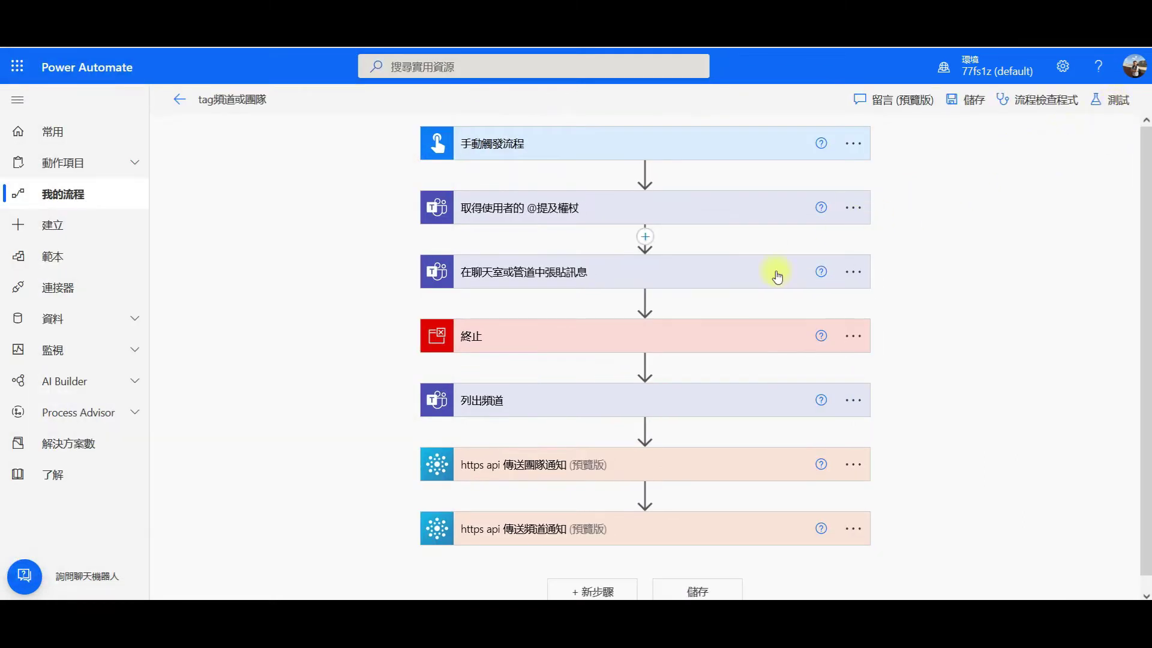
Move the 終止 step below the team notification step
drag(657, 335, 643, 499)
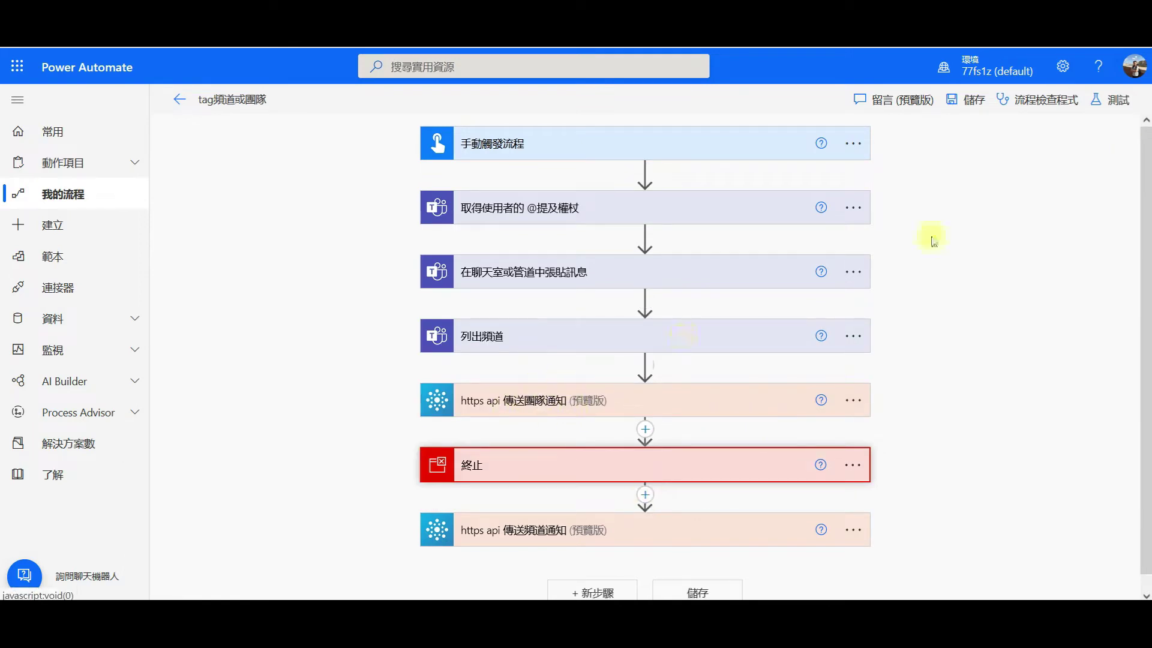
click(1111, 99)
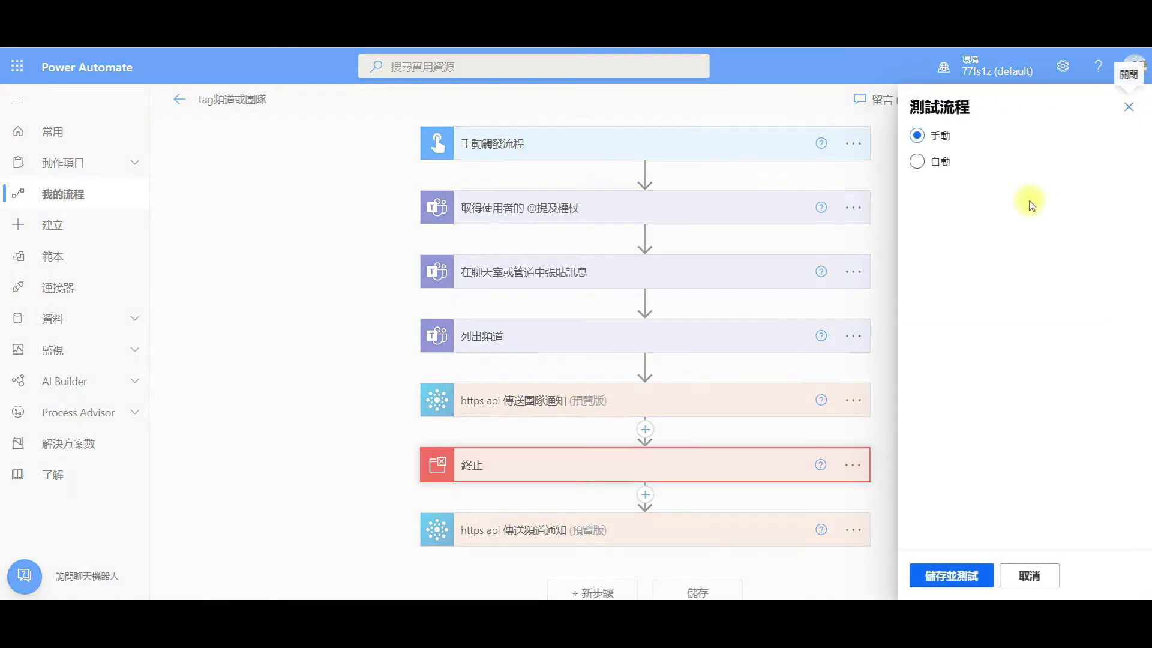
click(1030, 575)
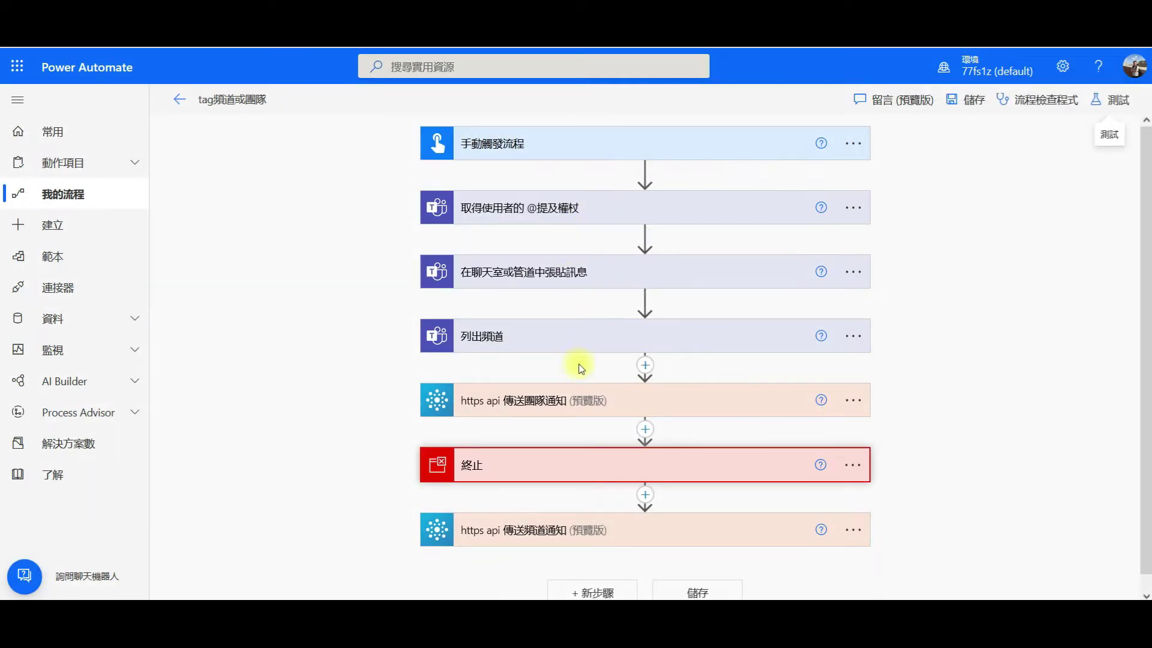
Move the Teams post-message step (在聊天室或管道中張貼訊息) to the end of the flow
scroll(588, 342, down, 1)
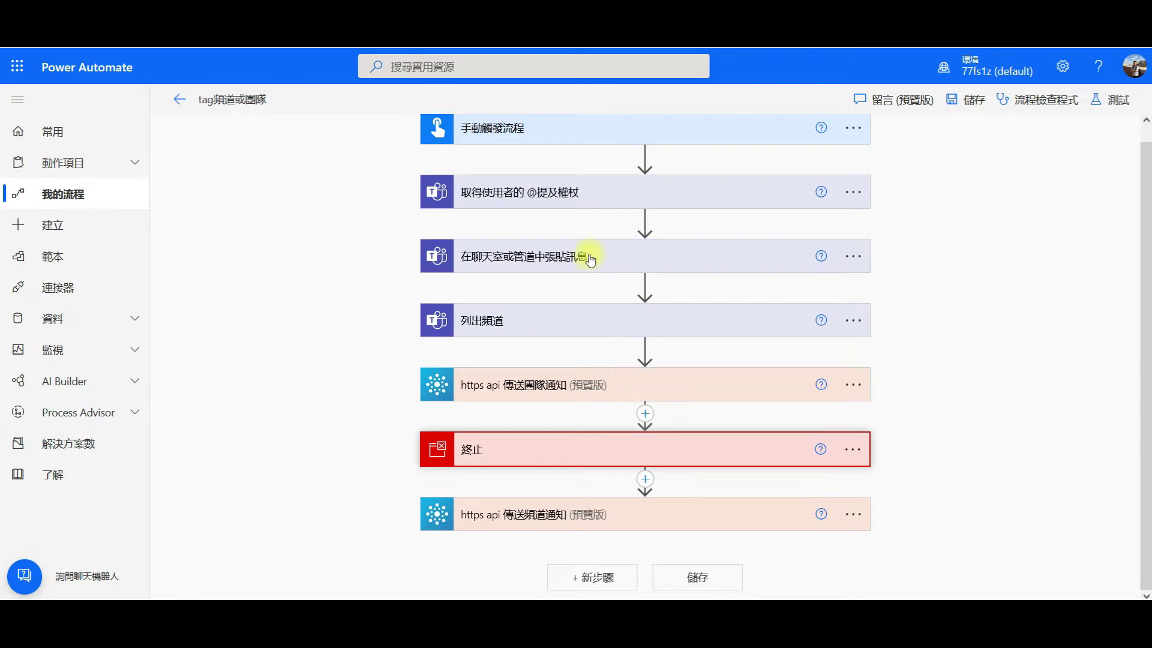
drag(591, 256, 589, 544)
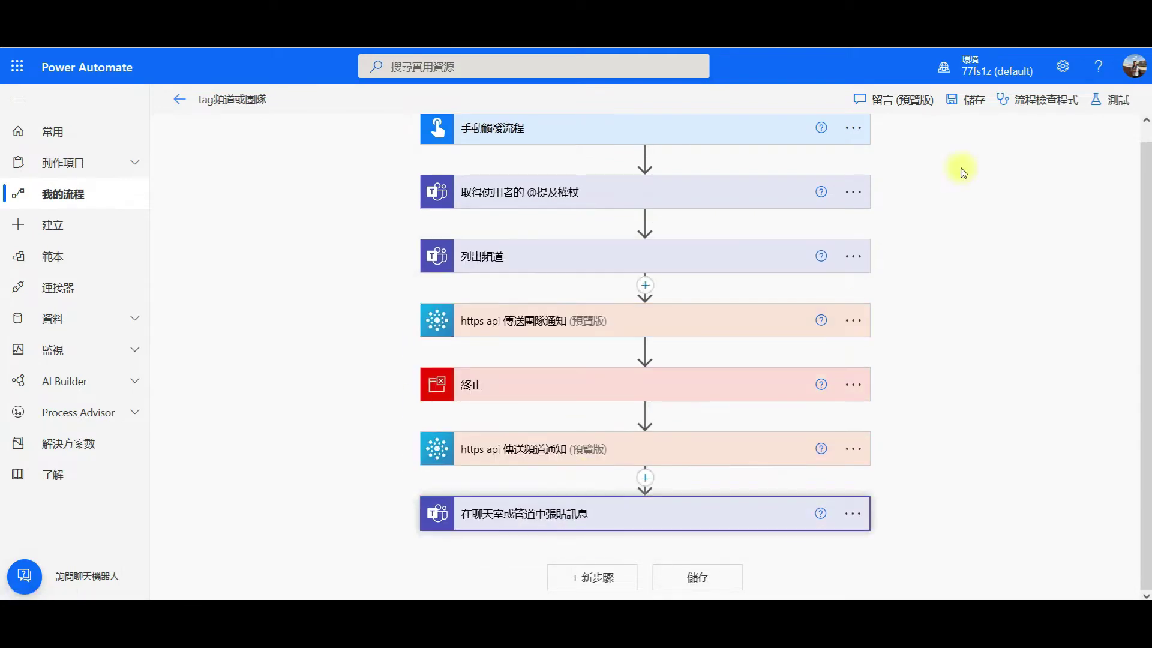
click(1108, 99)
Save the reordered flow, run it manually, and bring up the mirrored Teams screen
click(960, 577)
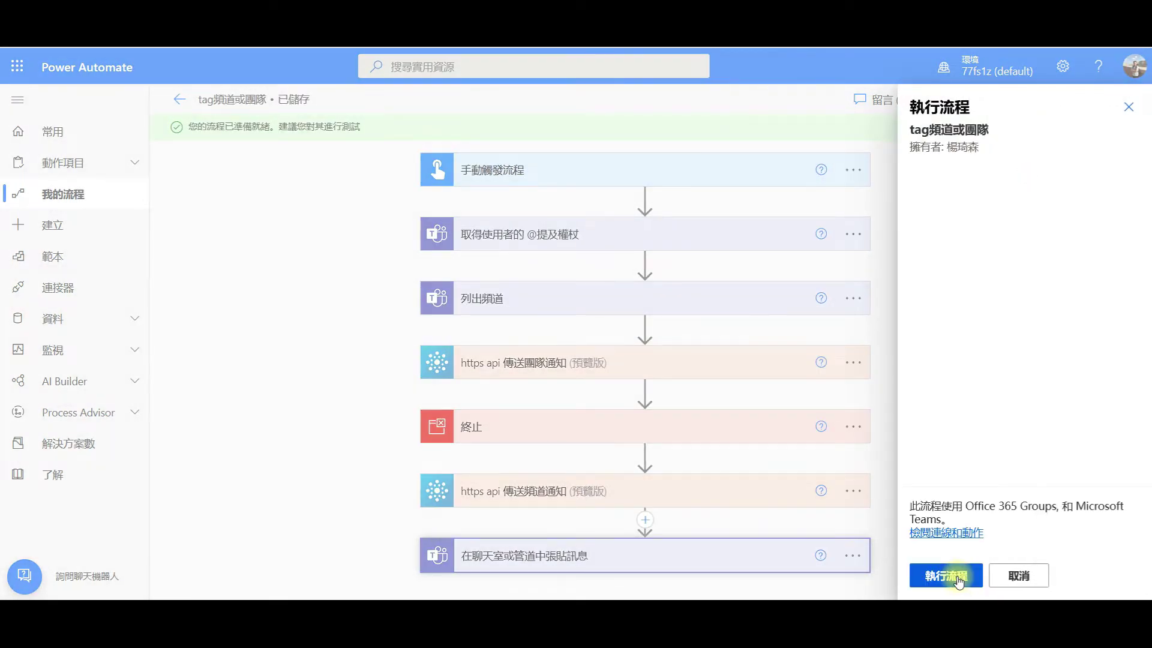
click(959, 578)
click(936, 579)
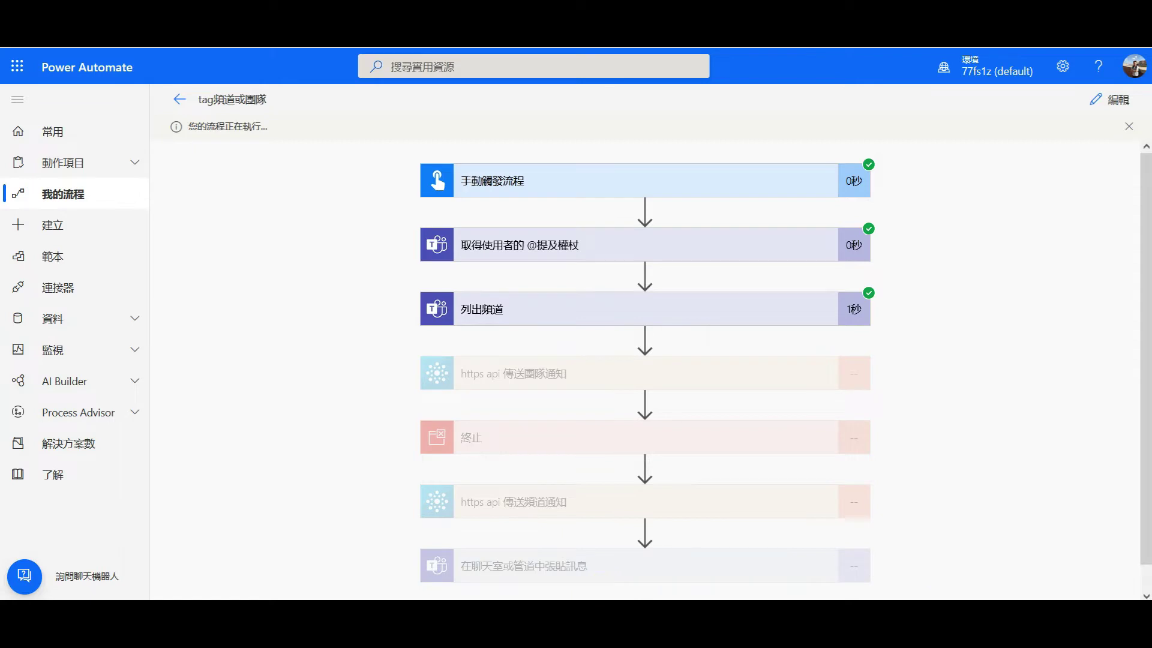
click(434, 549)
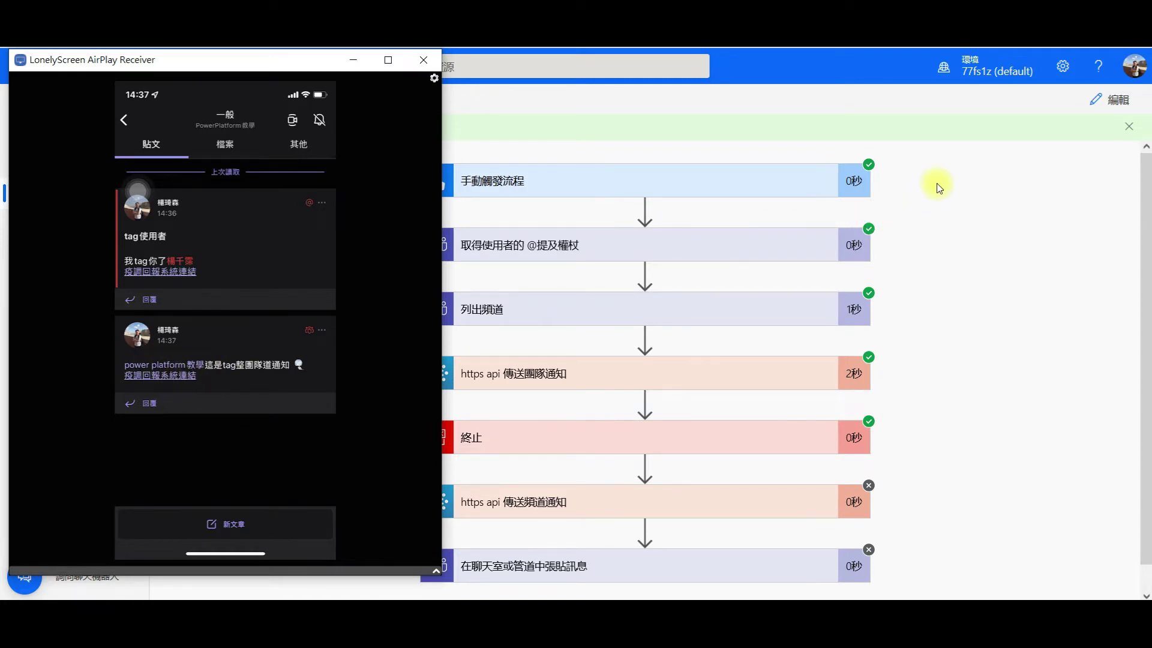
Reopen the tag頻道或團隊 flow in the editor after checking the Teams 一般 channel post
click(1110, 100)
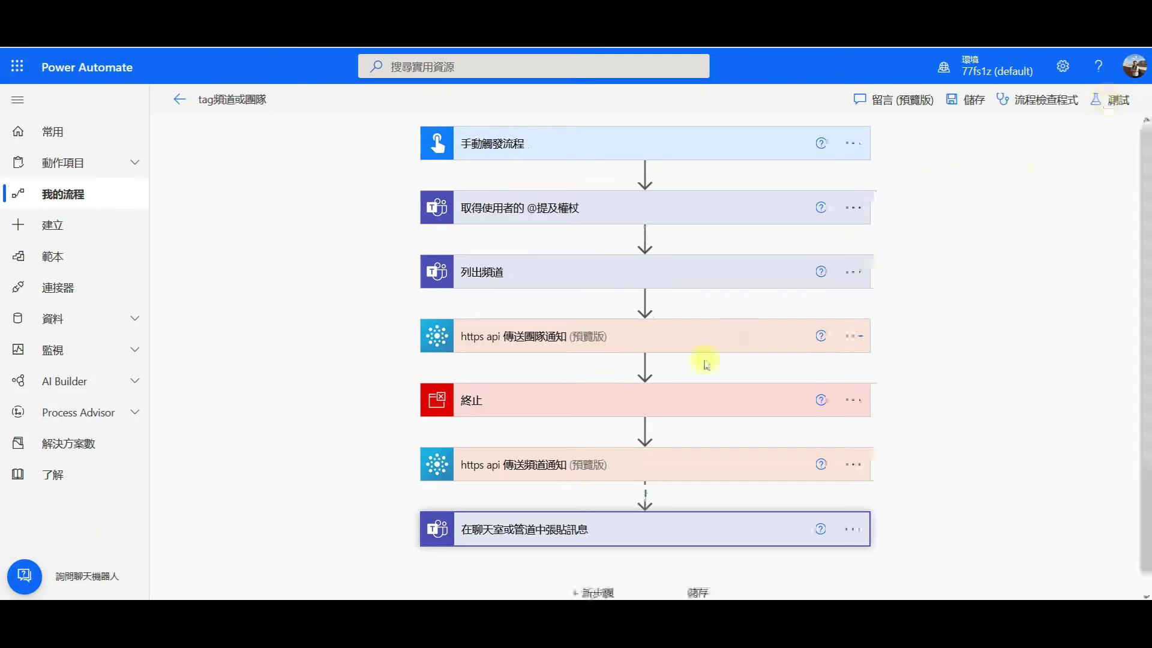
Place 終止 after the channel notification, the team notification after 終止, and save
drag(660, 401, 643, 502)
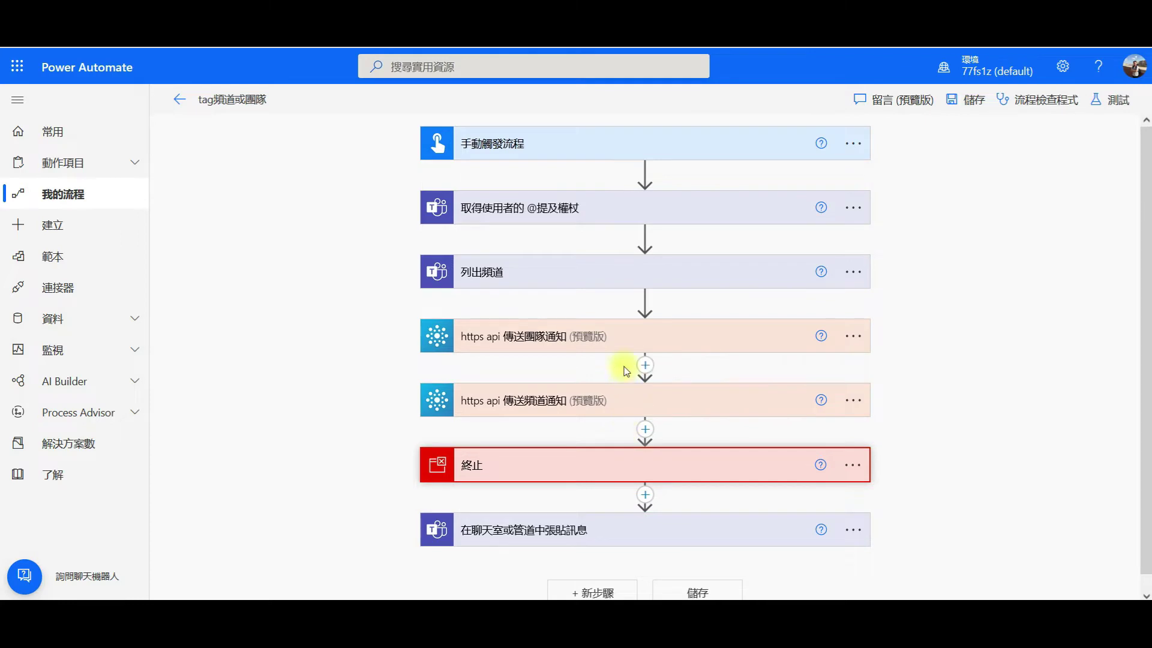
drag(617, 334, 618, 503)
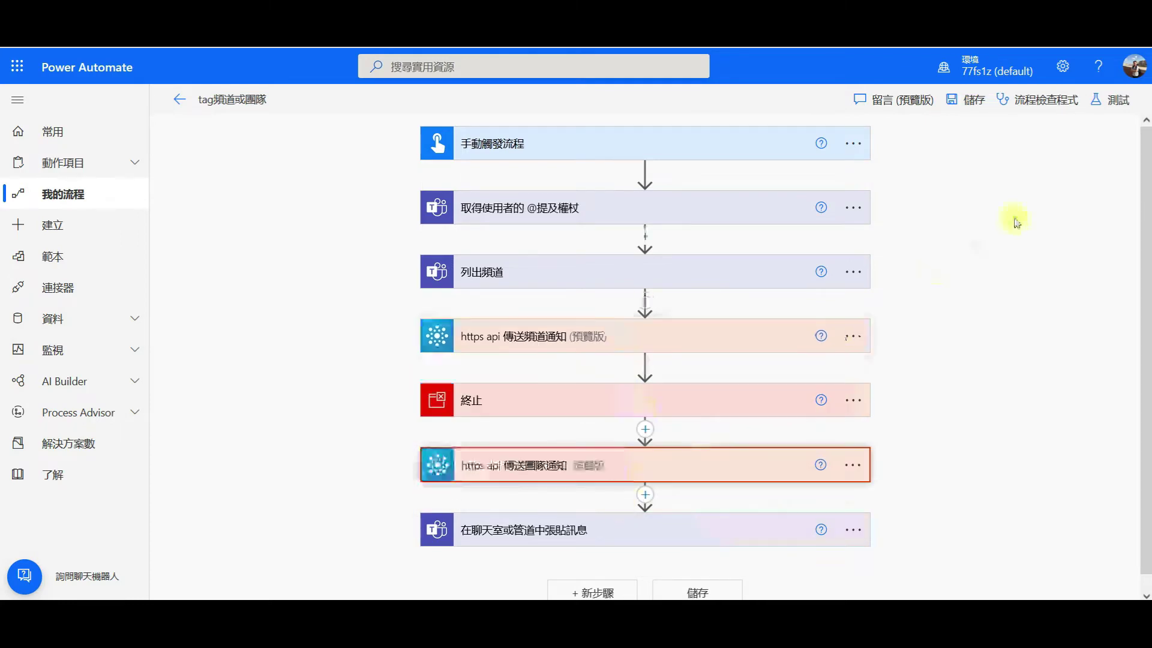
click(1107, 100)
click(951, 578)
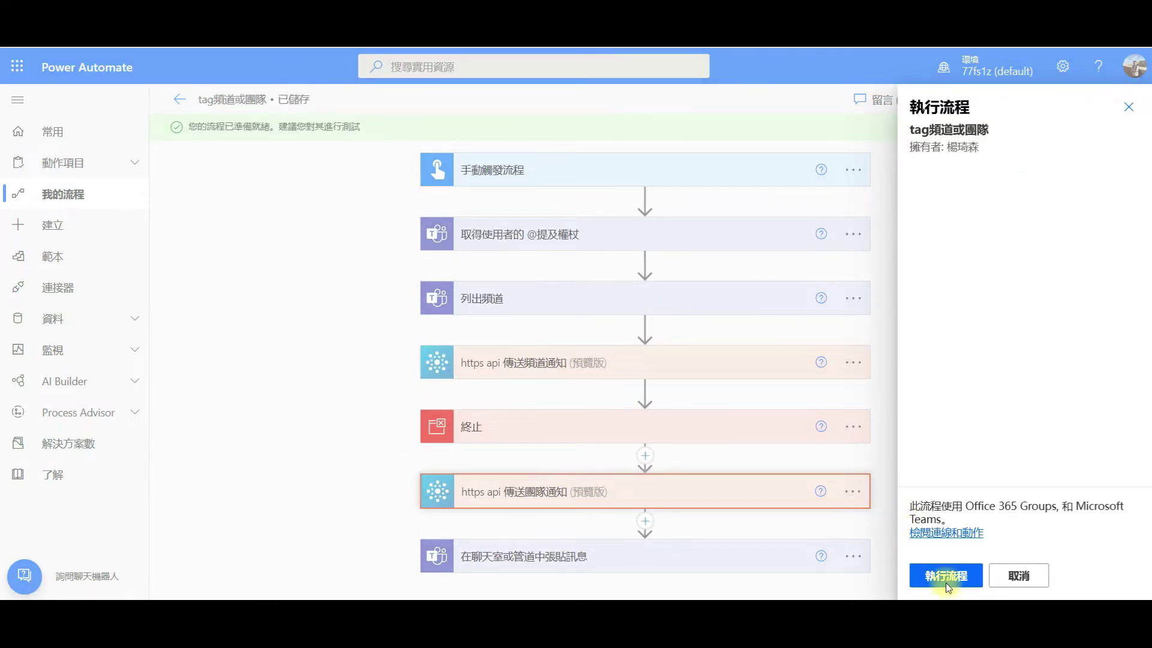
Start a run of the reordered flow and dismiss the confirmation
click(947, 585)
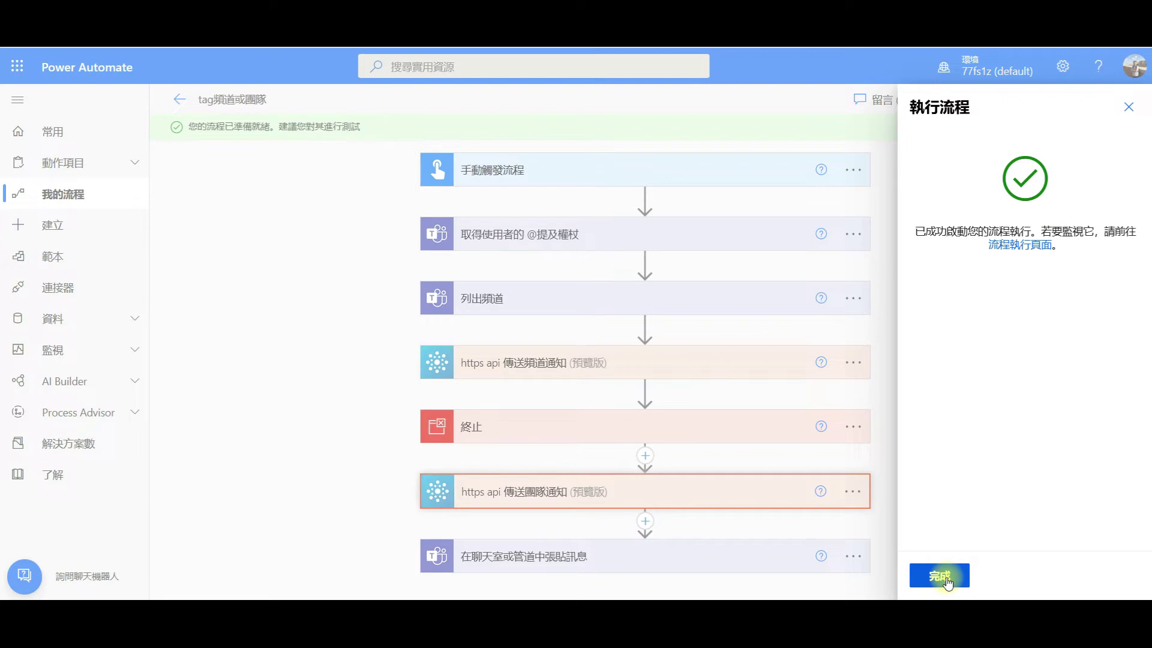
click(946, 581)
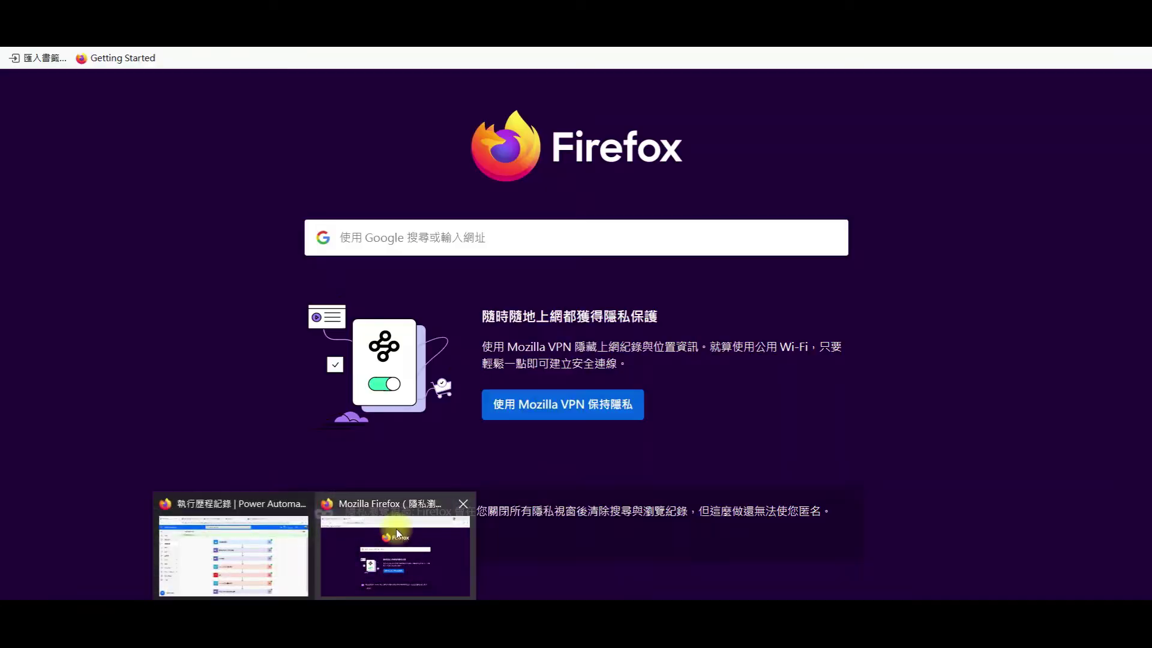
Check the new channel-tag post in Teams Activity, then return to the flow run page
click(396, 529)
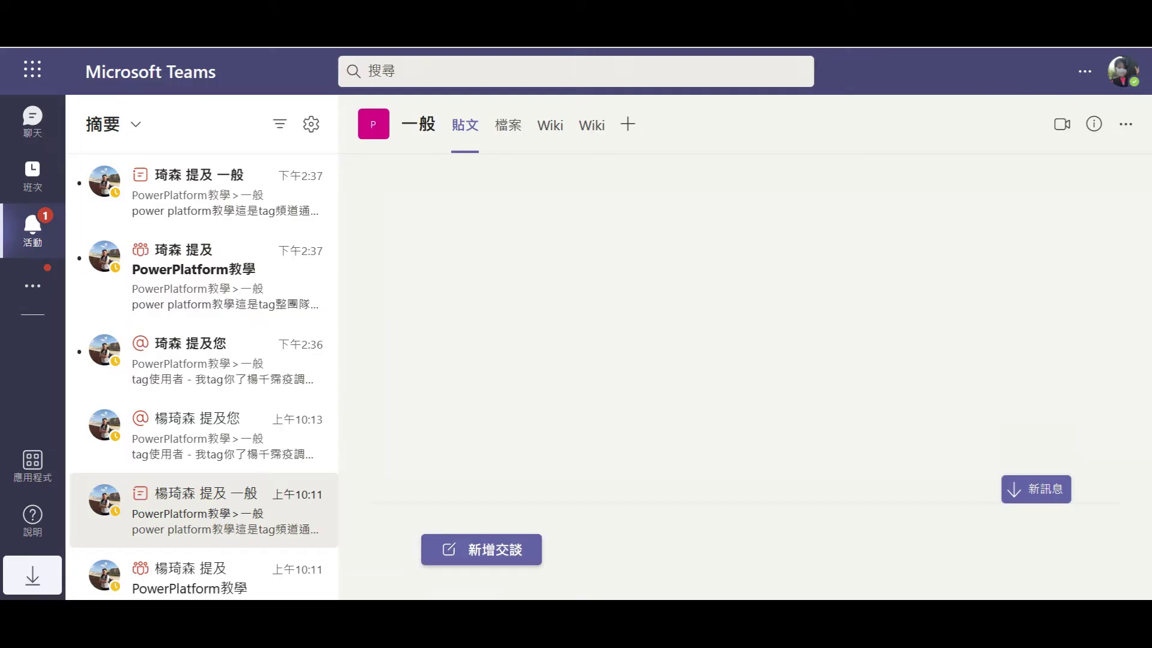
click(65, 284)
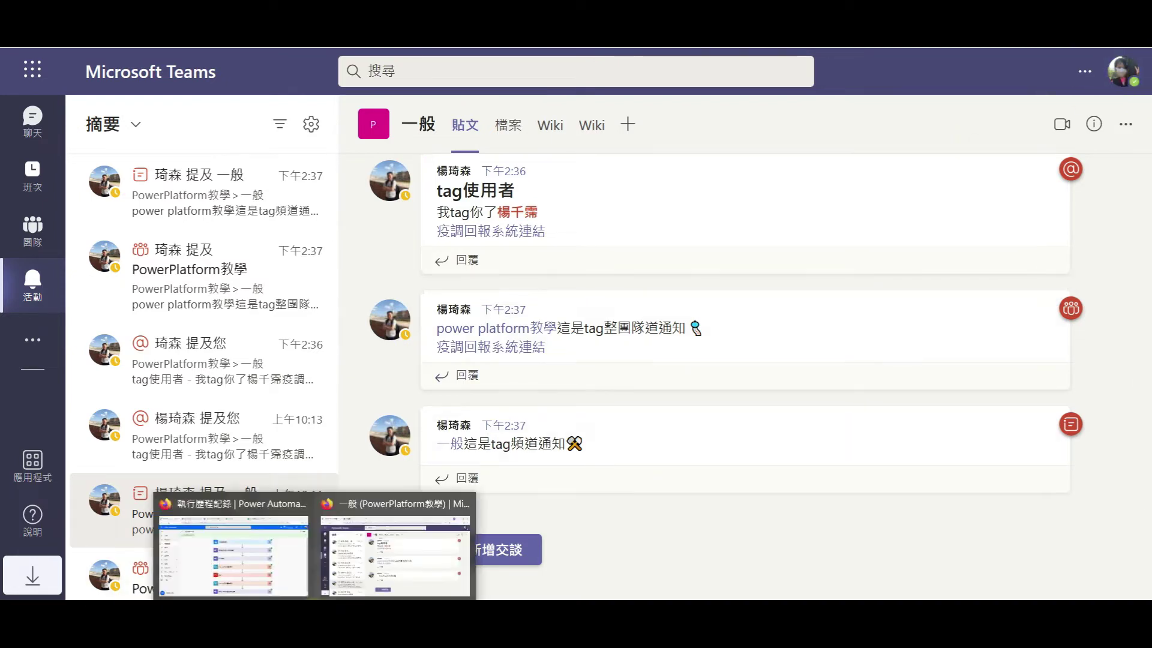
click(237, 546)
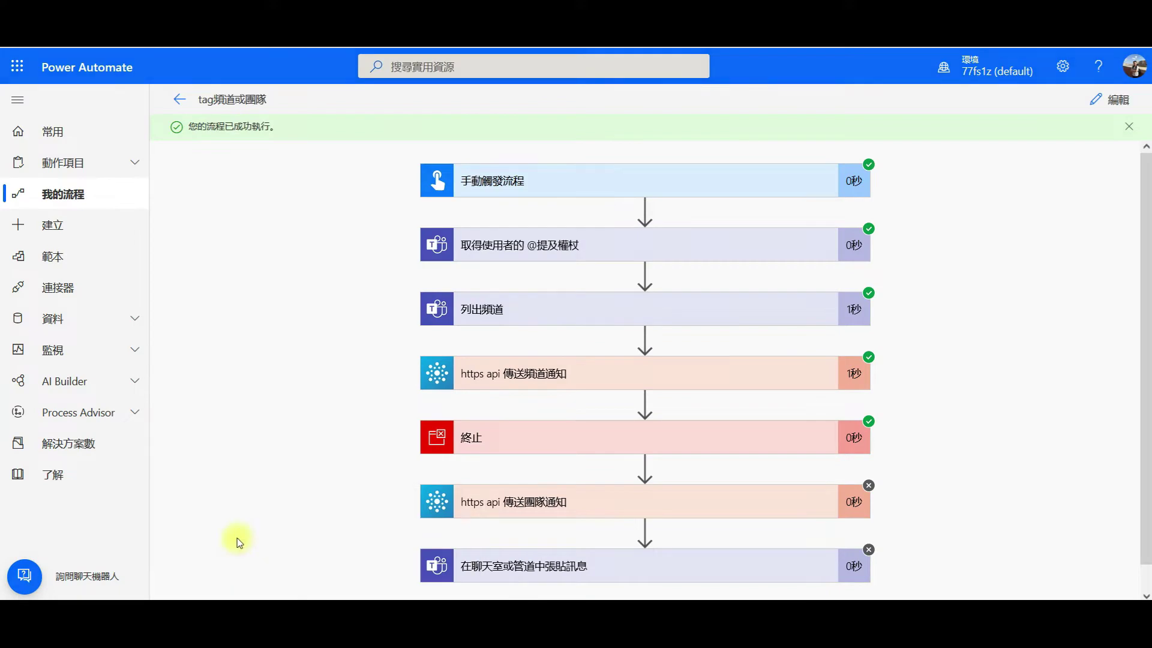
Create an instant cloud flow named '教學：tag teams' triggered manually
click(72, 227)
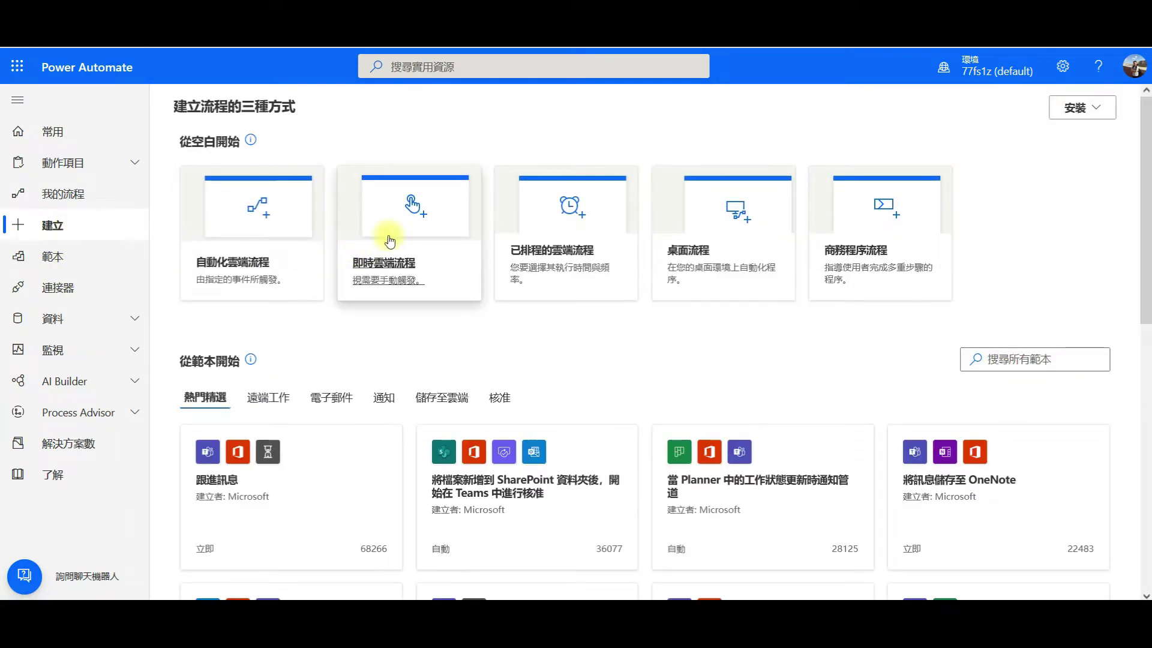
click(390, 241)
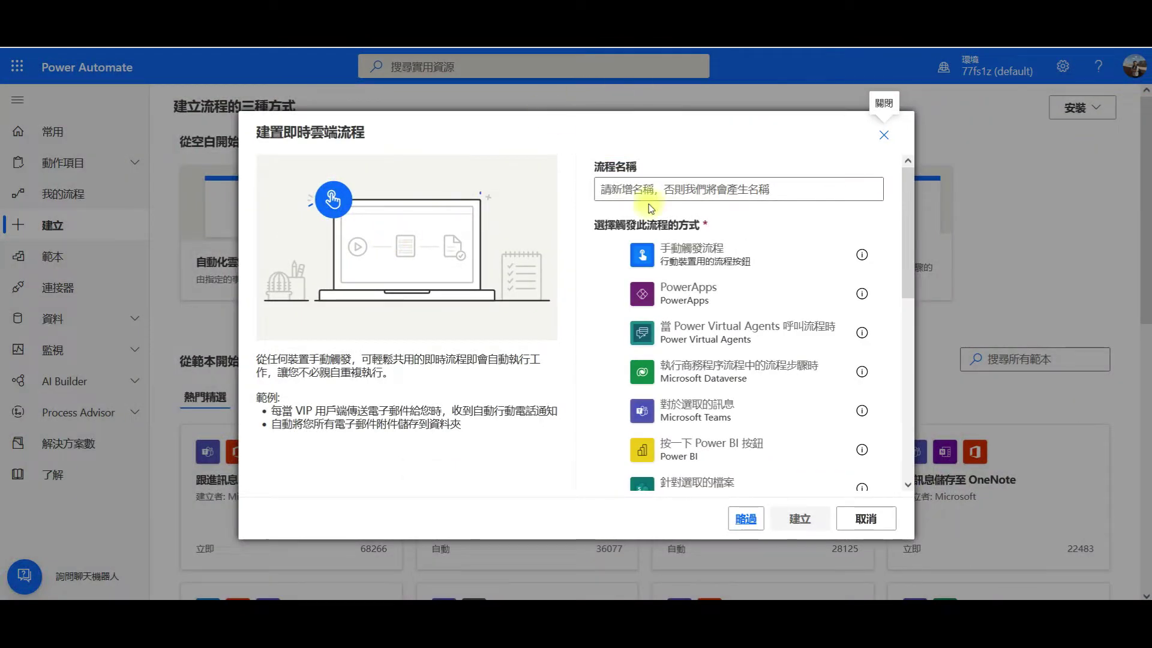
click(660, 186)
text(W)
key(BackSpace)
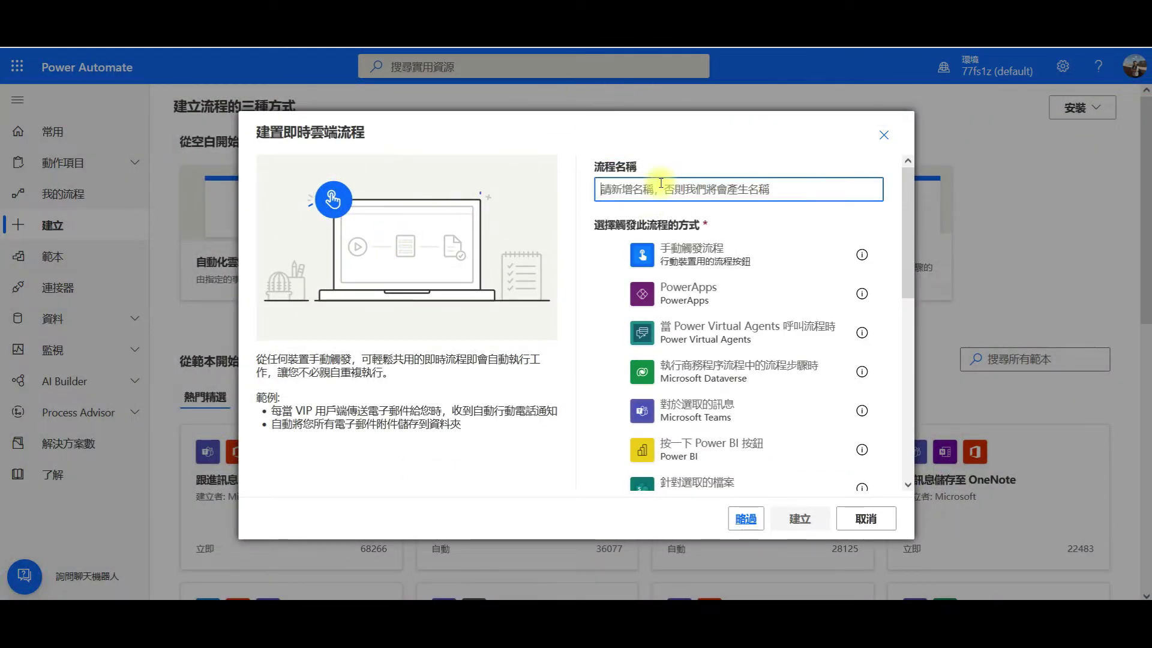
text(致SN)
text(教學：)
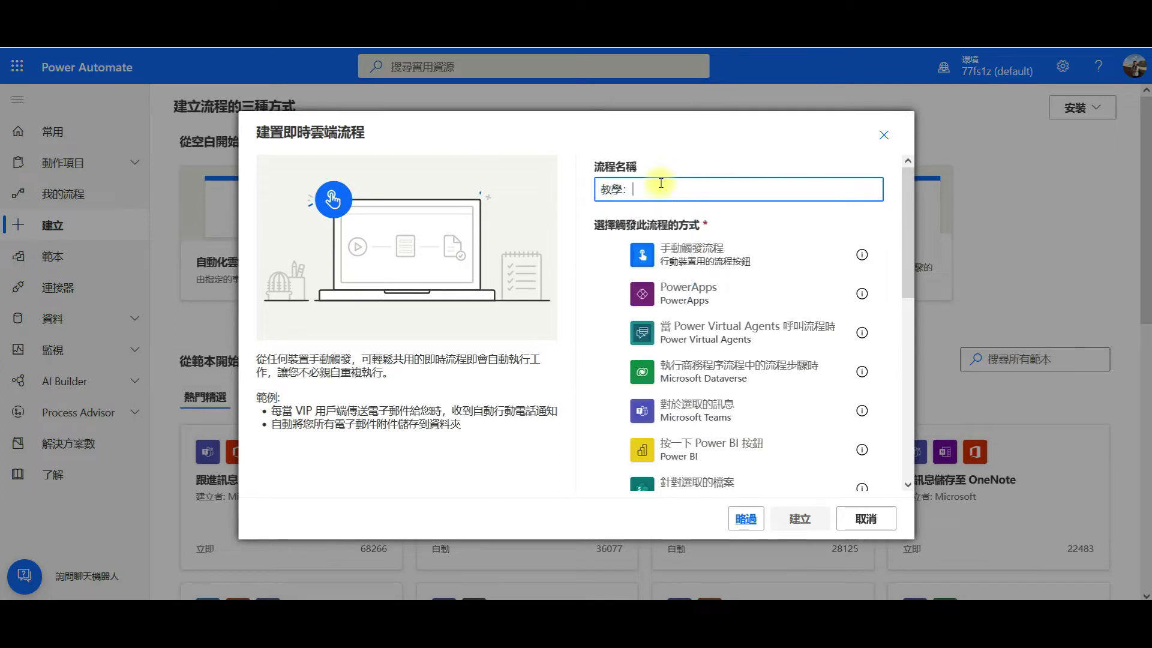
text( tag teams)
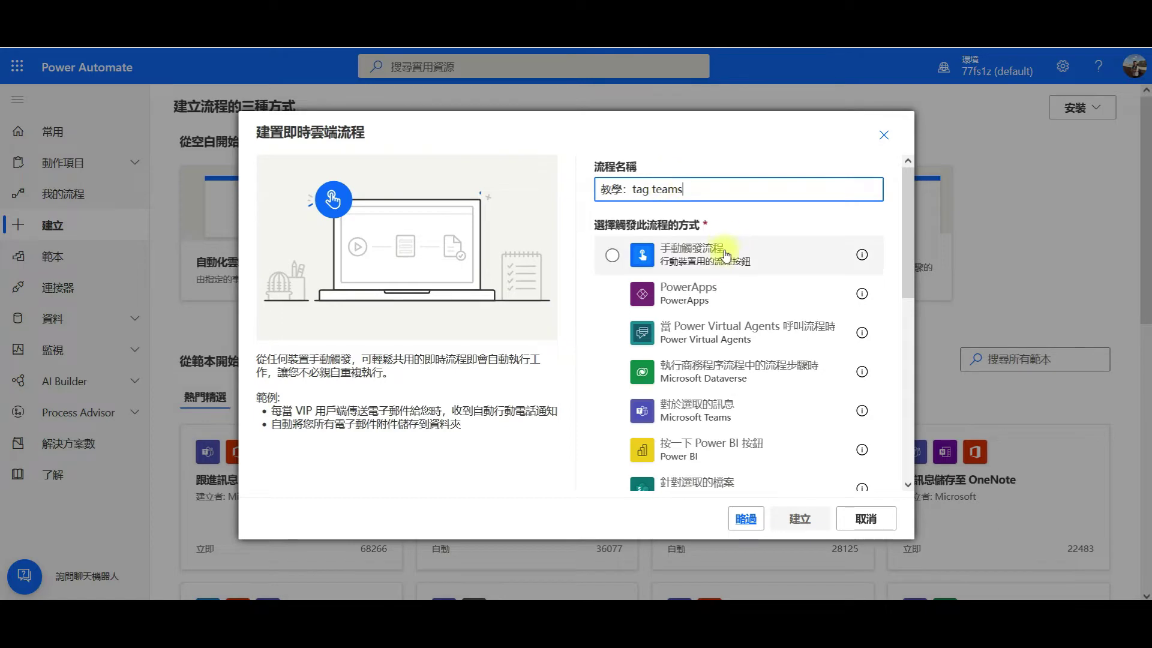
click(690, 254)
click(799, 518)
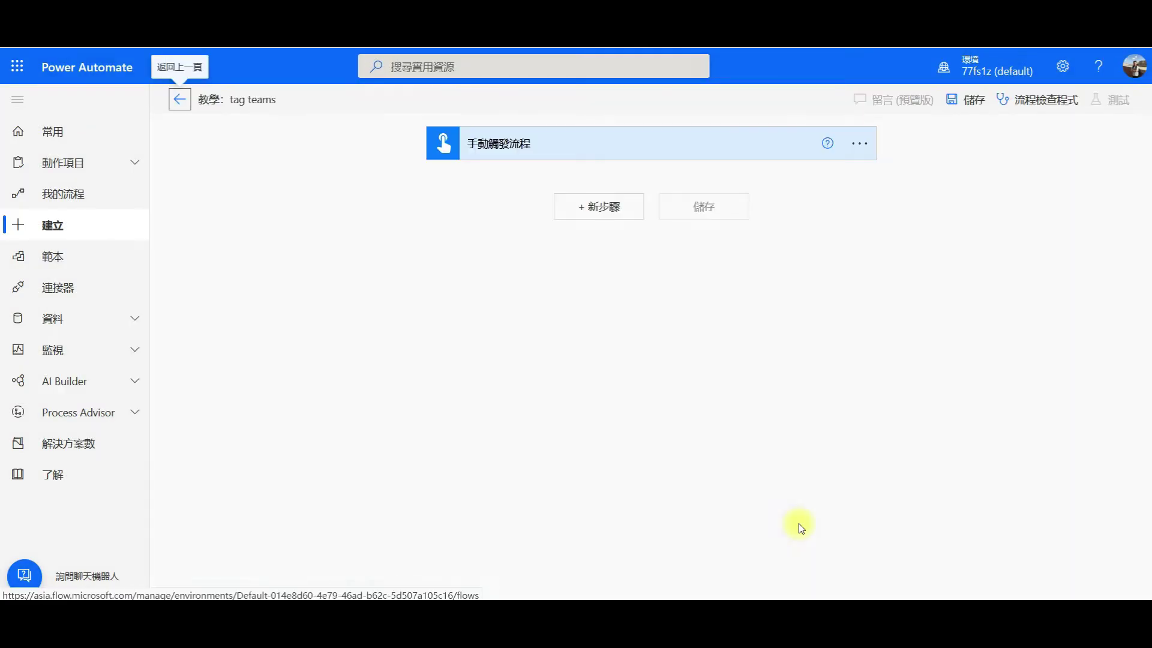
Add a Get user profile (V2) step after the manual trigger
click(598, 207)
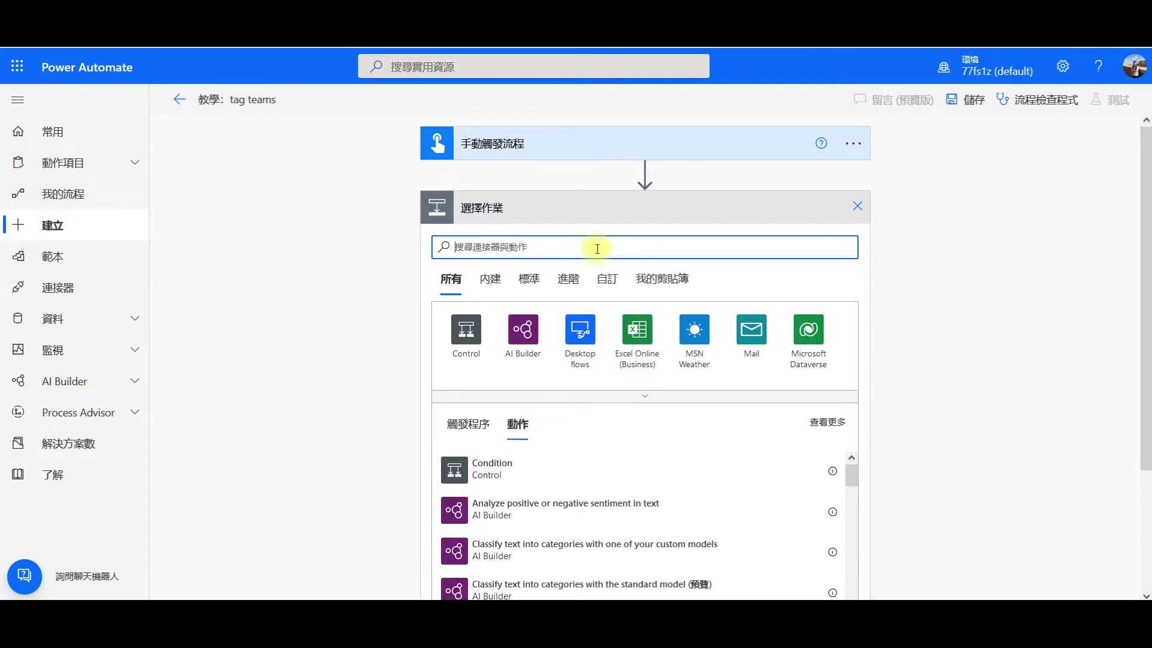
text(t)
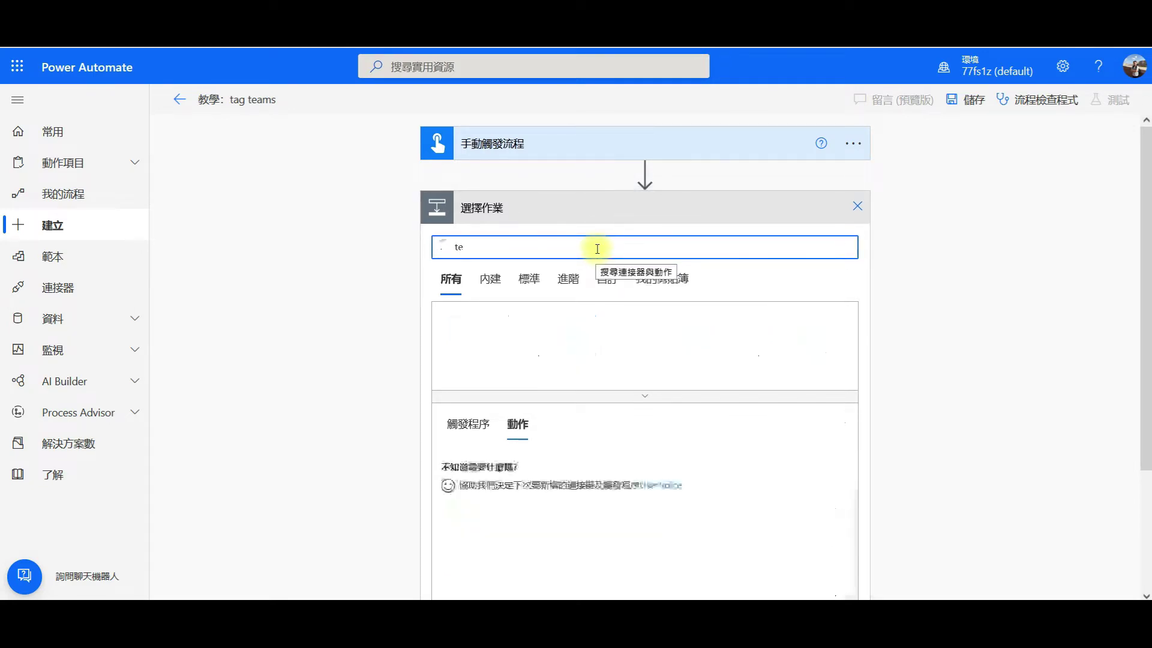
key(BackSpace)
text(get user)
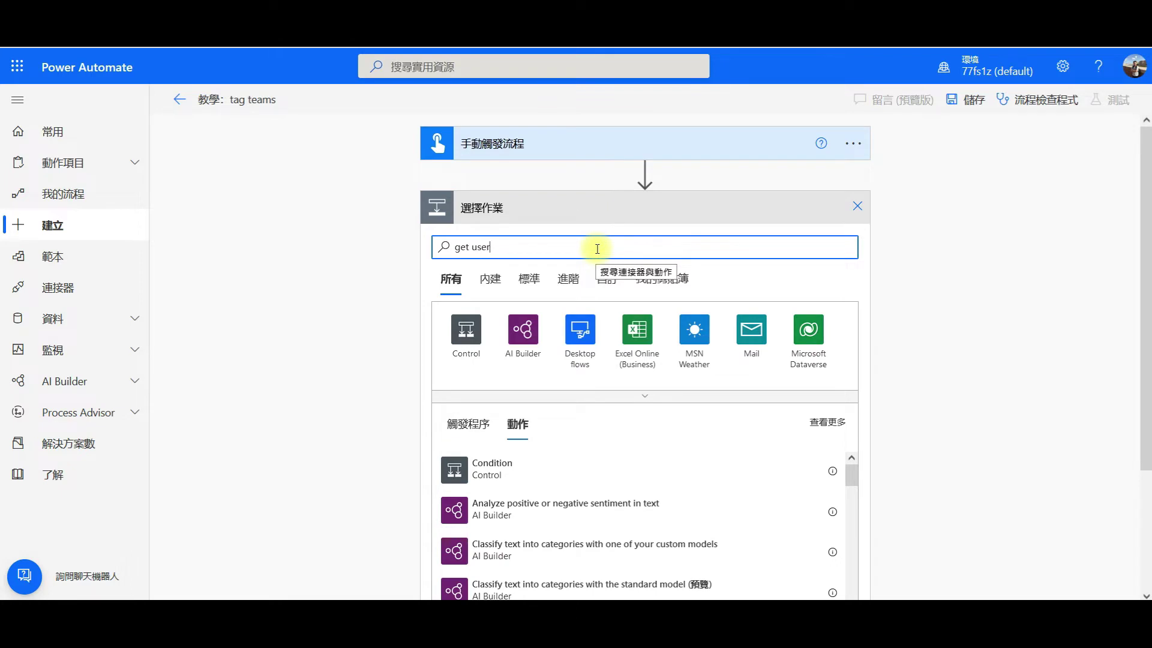
scroll(604, 390, down, 2)
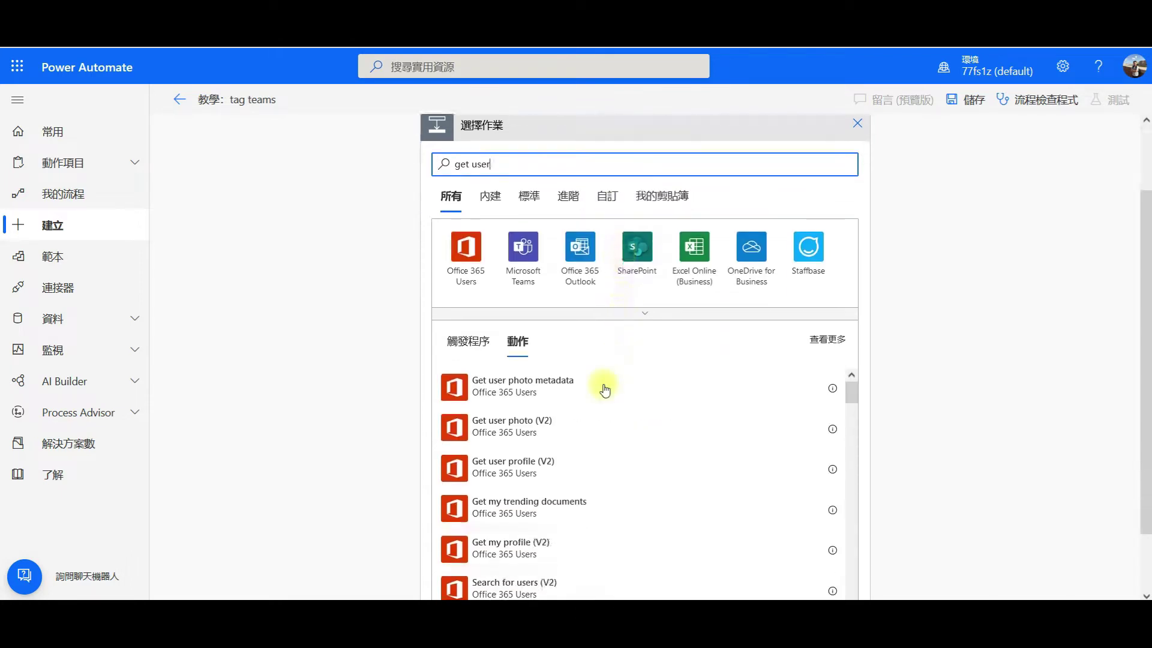
click(557, 465)
Enter the user's UPN in the User field and save the flow
click(607, 242)
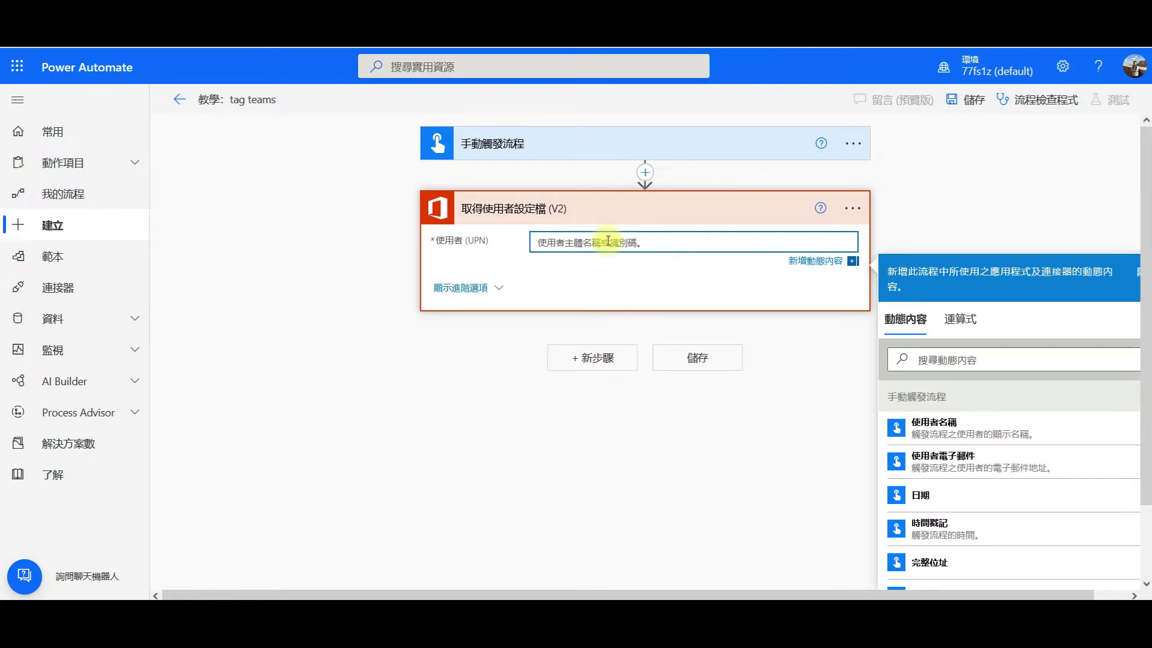
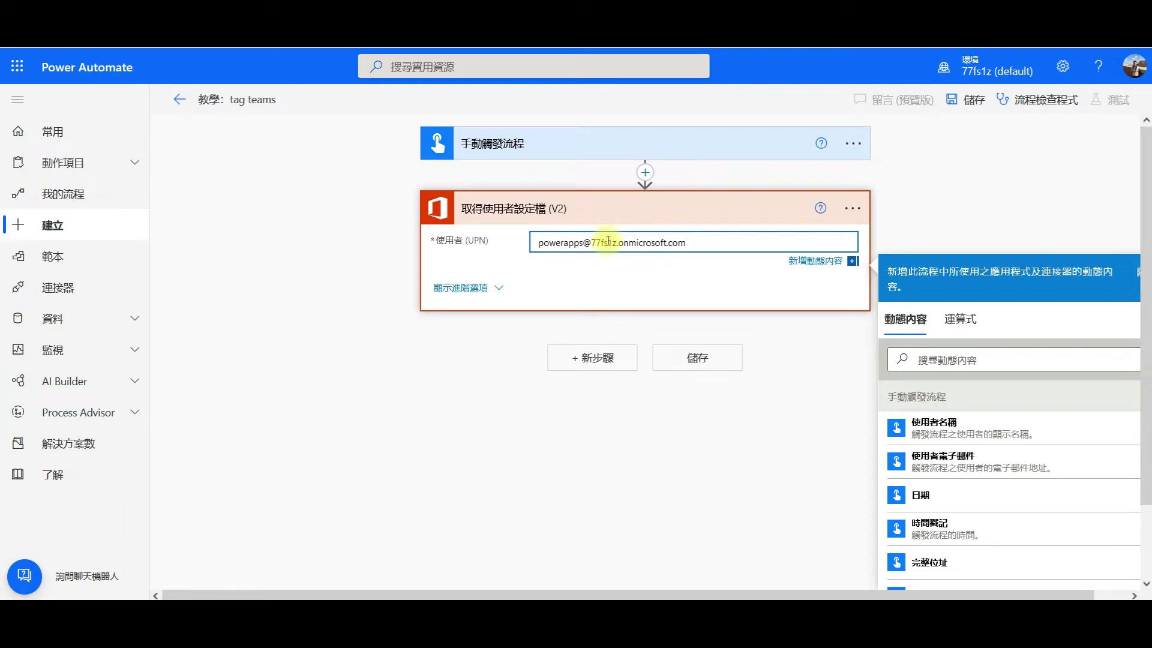
click(697, 360)
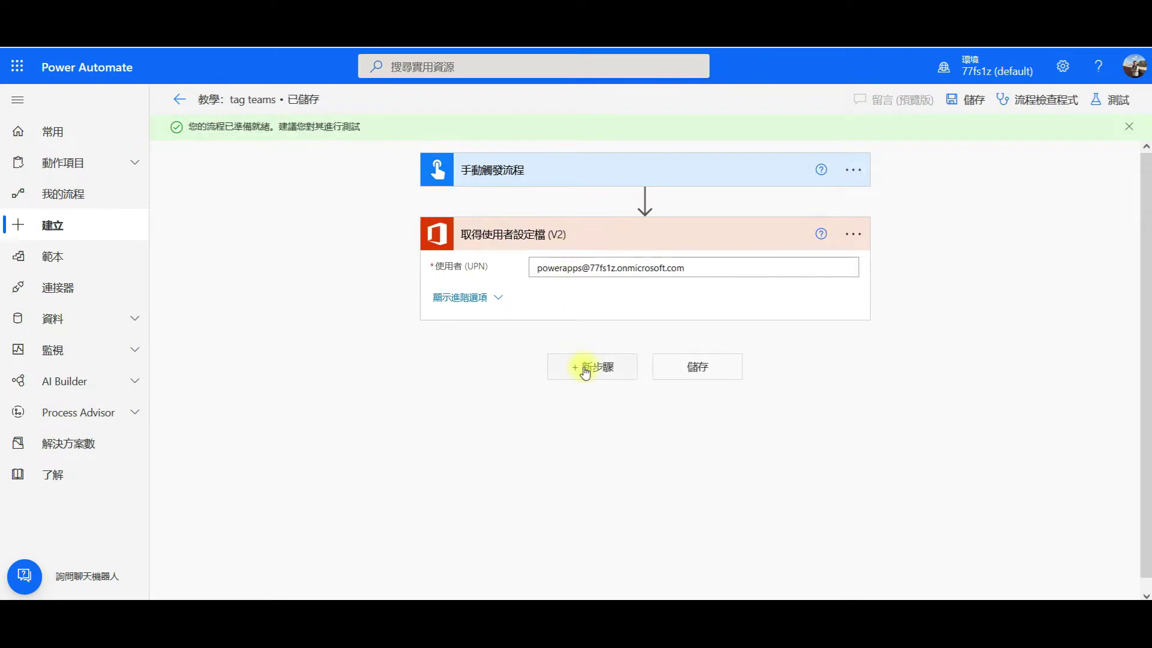
click(594, 368)
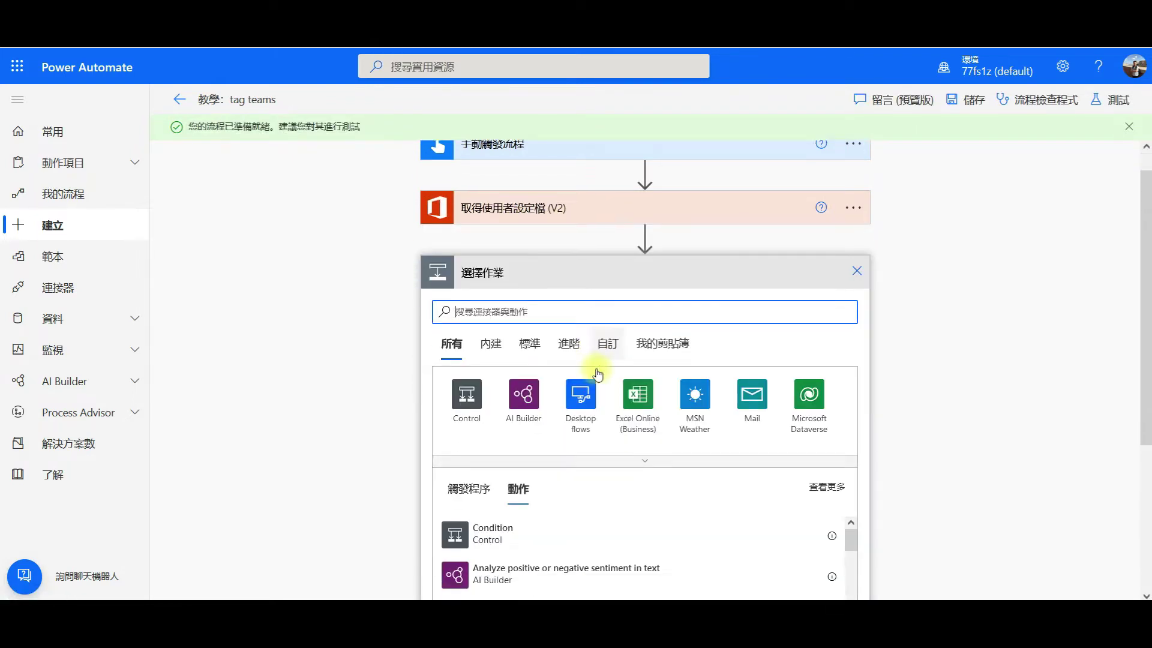
text(TEA)
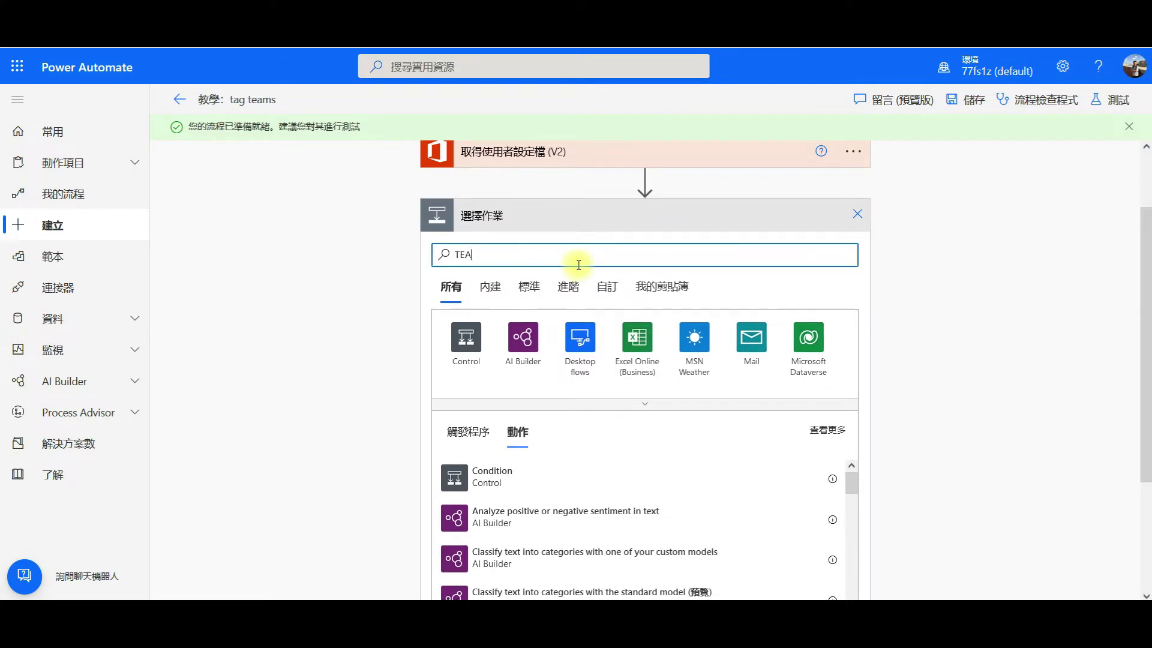
text(MS)
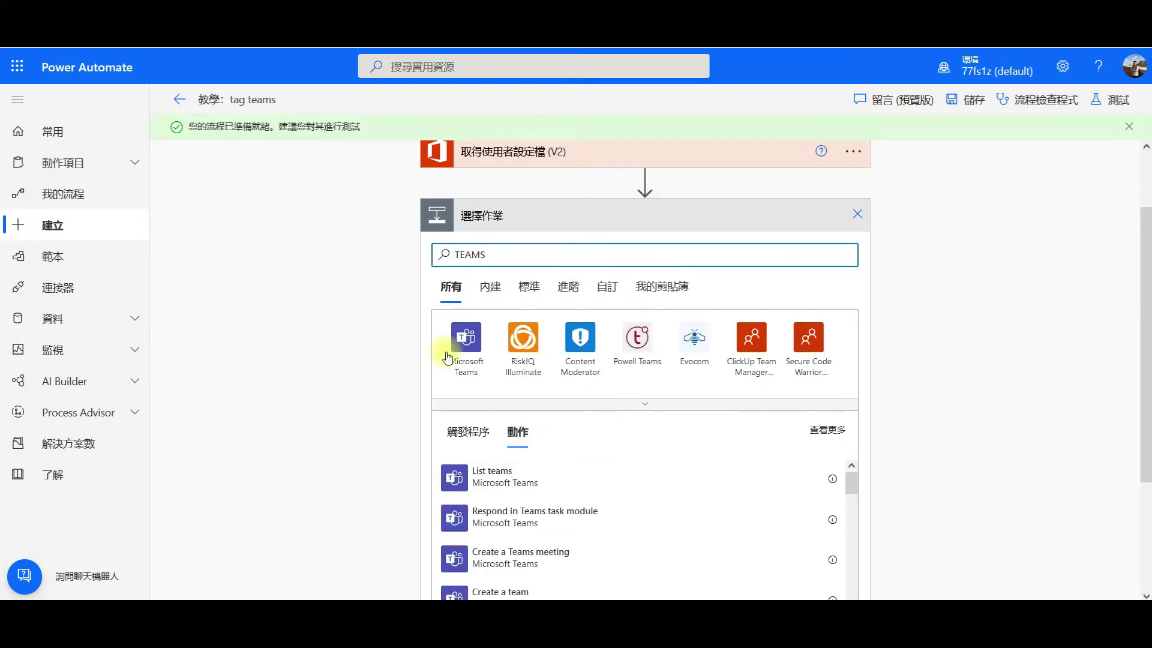
click(467, 347)
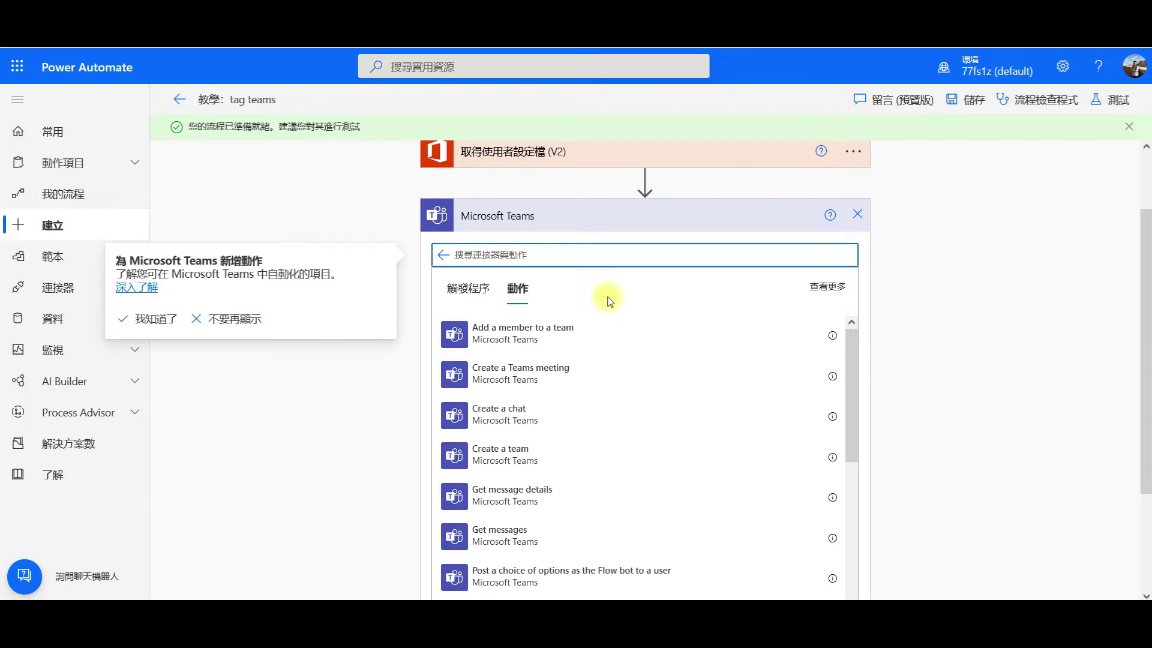
scroll(597, 360, down, 1)
scroll(591, 390, down, 2)
scroll(591, 395, down, 1)
scroll(591, 396, down, 1)
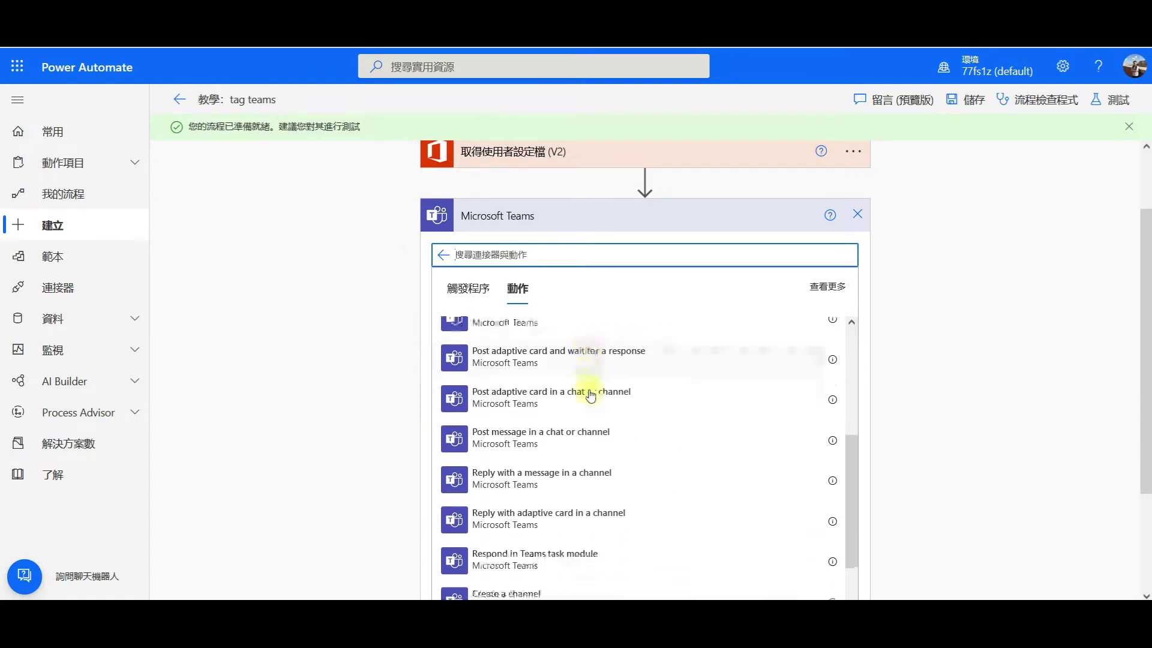
scroll(591, 397, down, 1)
scroll(591, 399, down, 1)
scroll(591, 397, down, 3)
click(553, 445)
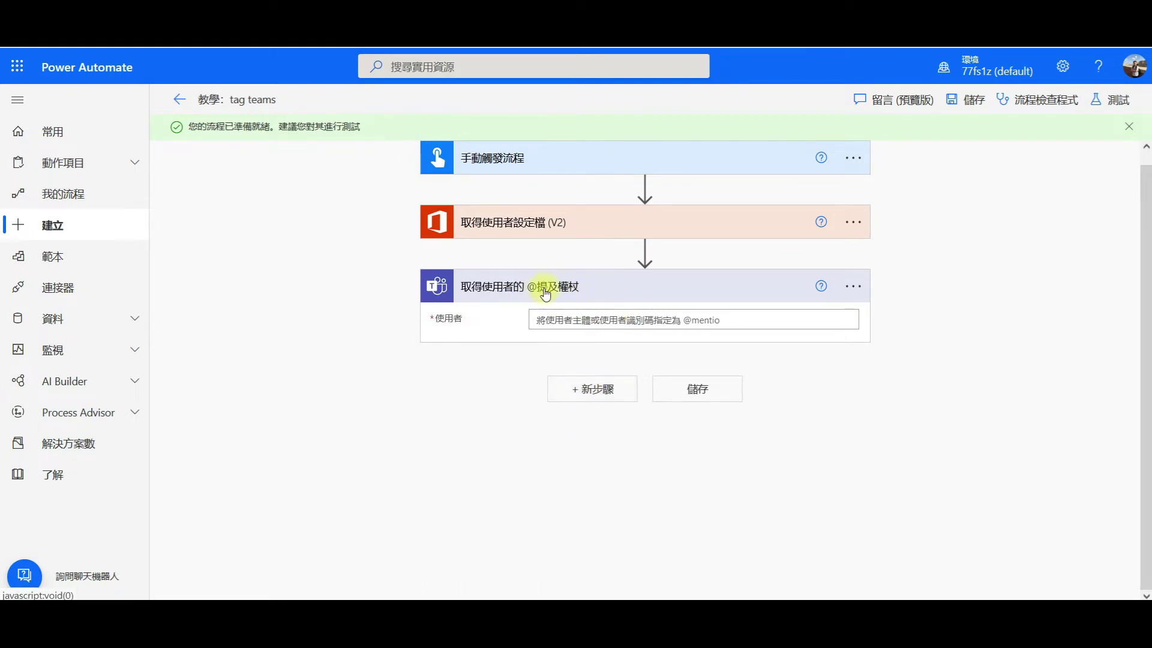
Set the mention token's user to the profile's 識別碼 value and save the flow
click(617, 321)
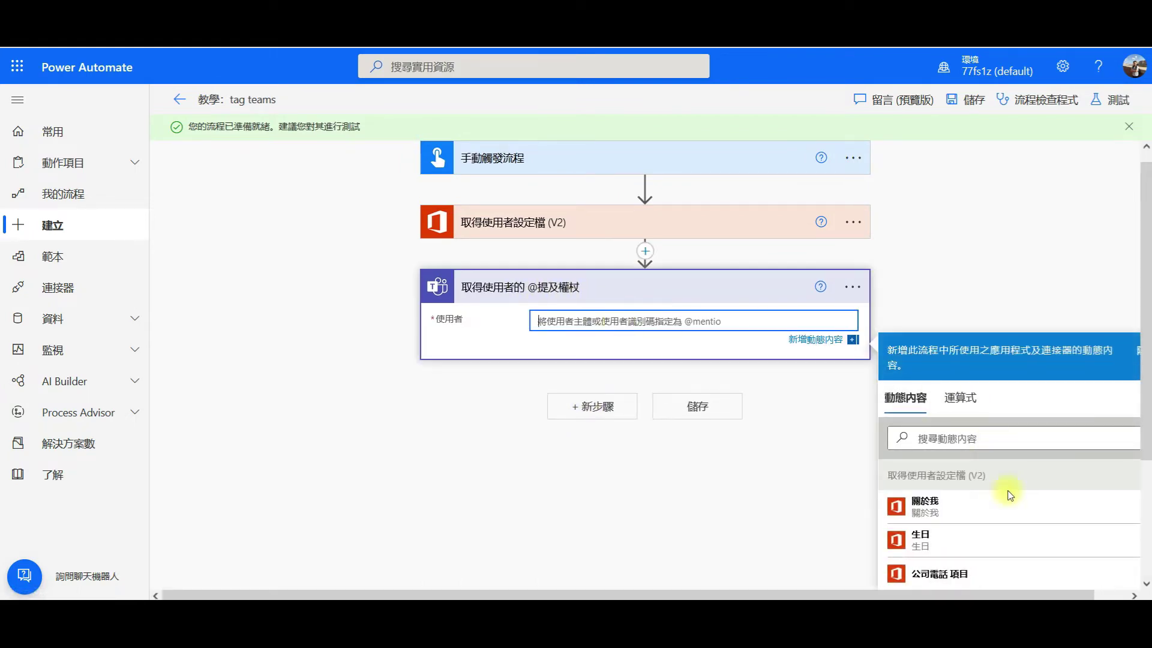
scroll(1005, 522, down, 2)
scroll(1001, 530, down, 2)
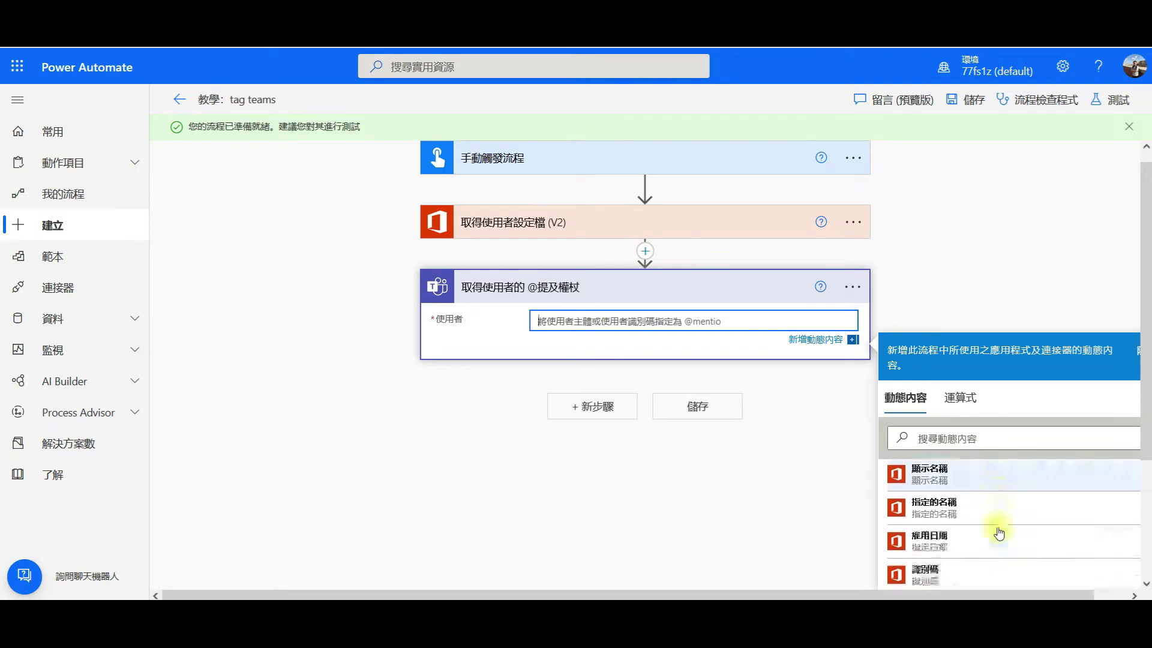
click(984, 569)
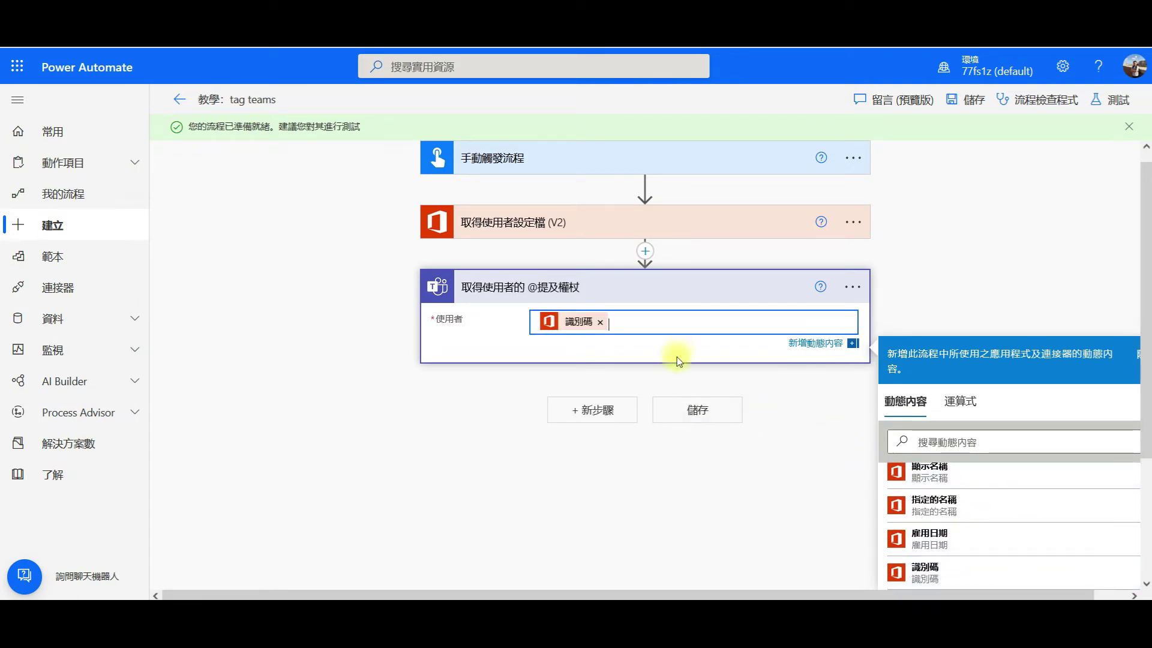
click(683, 413)
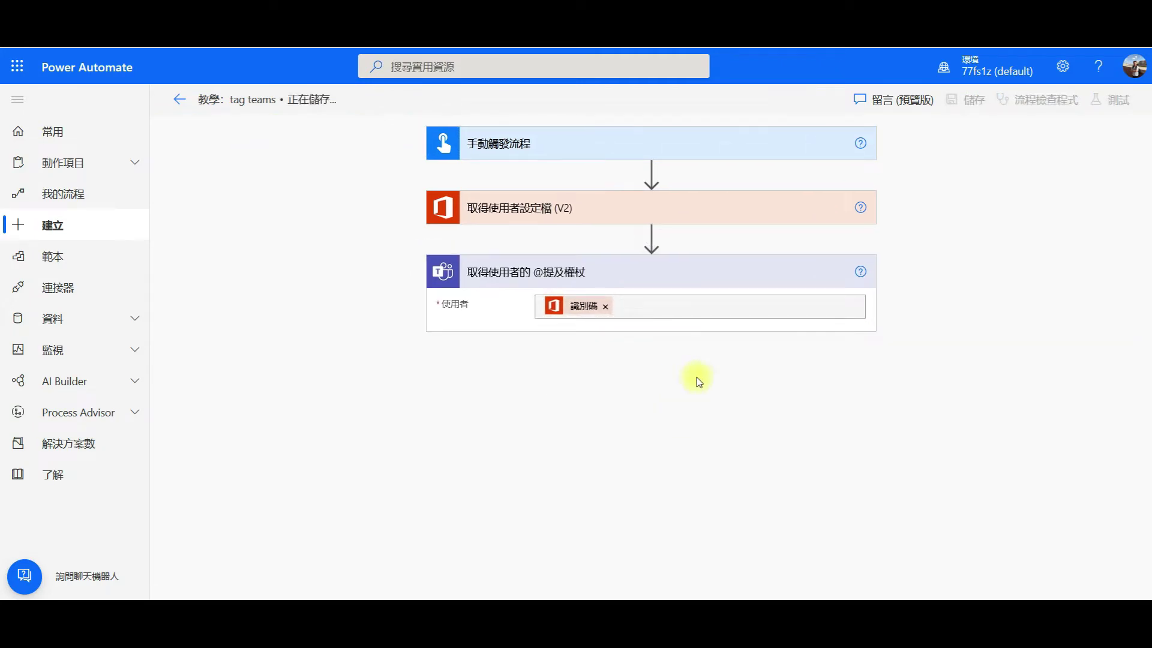
click(586, 404)
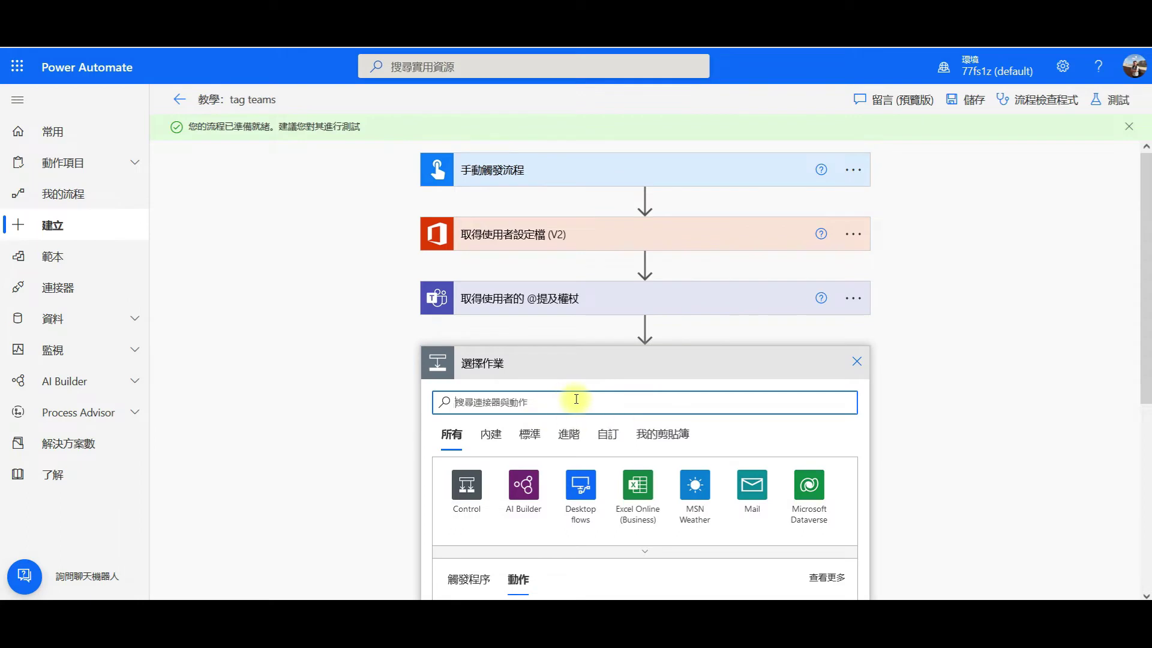
Add a Microsoft Teams 'Post message in a chat or channel' step after the mention step
text(TEAMS)
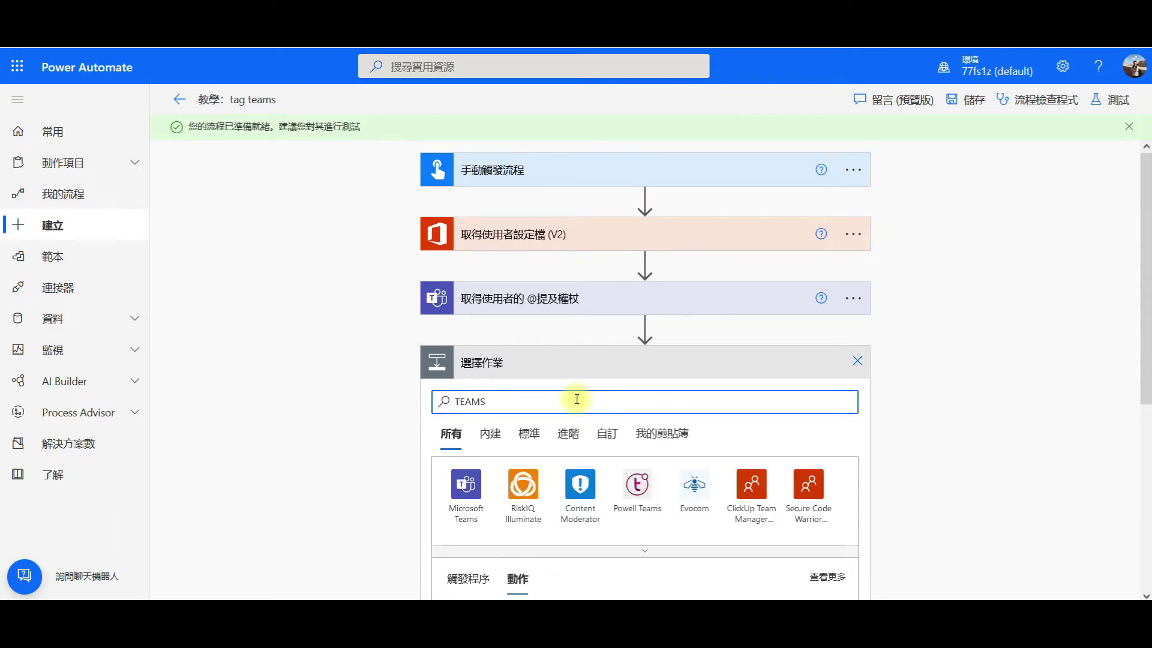
scroll(578, 401, down, 3)
click(462, 313)
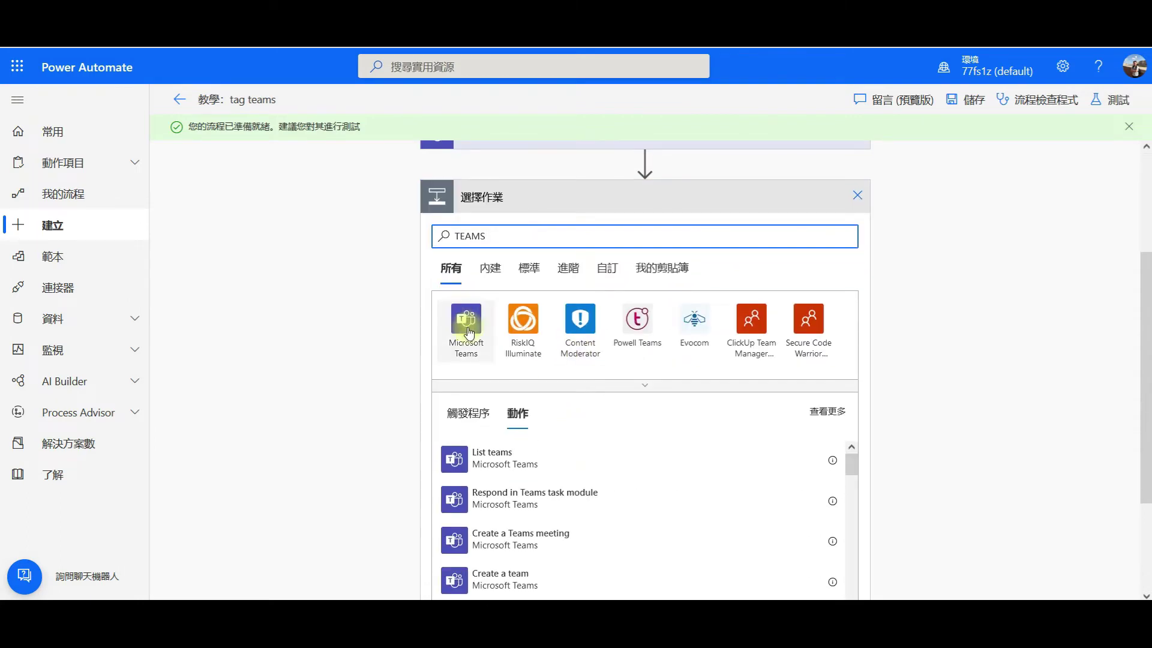
scroll(566, 326, down, 1)
scroll(567, 326, down, 1)
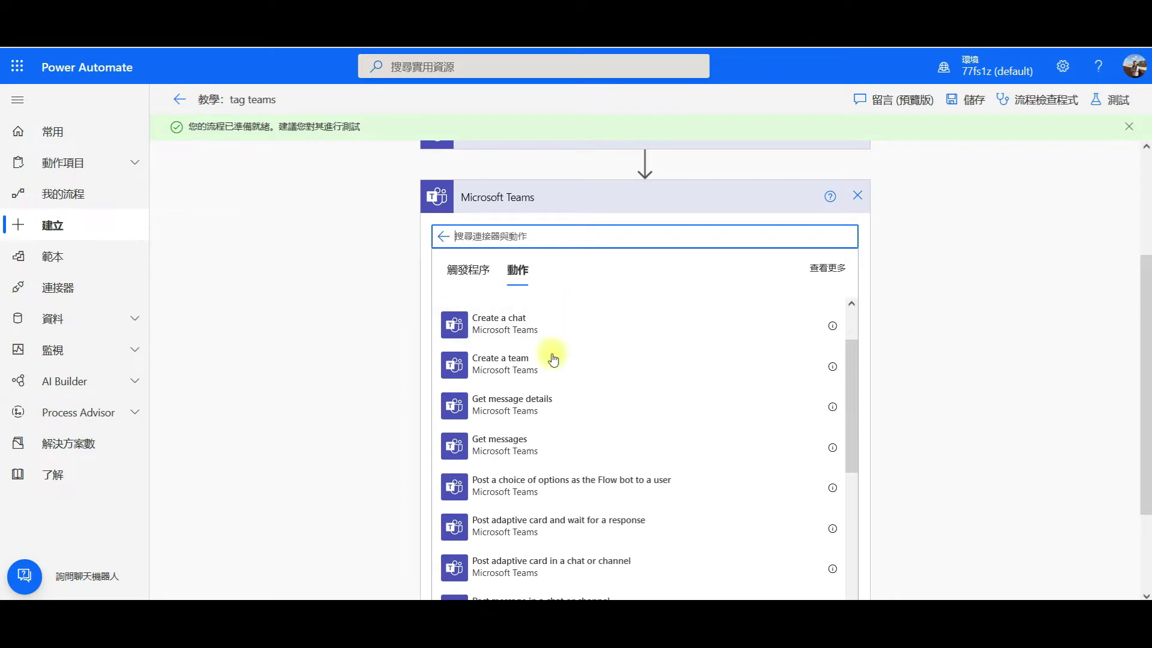
scroll(564, 378, down, 2)
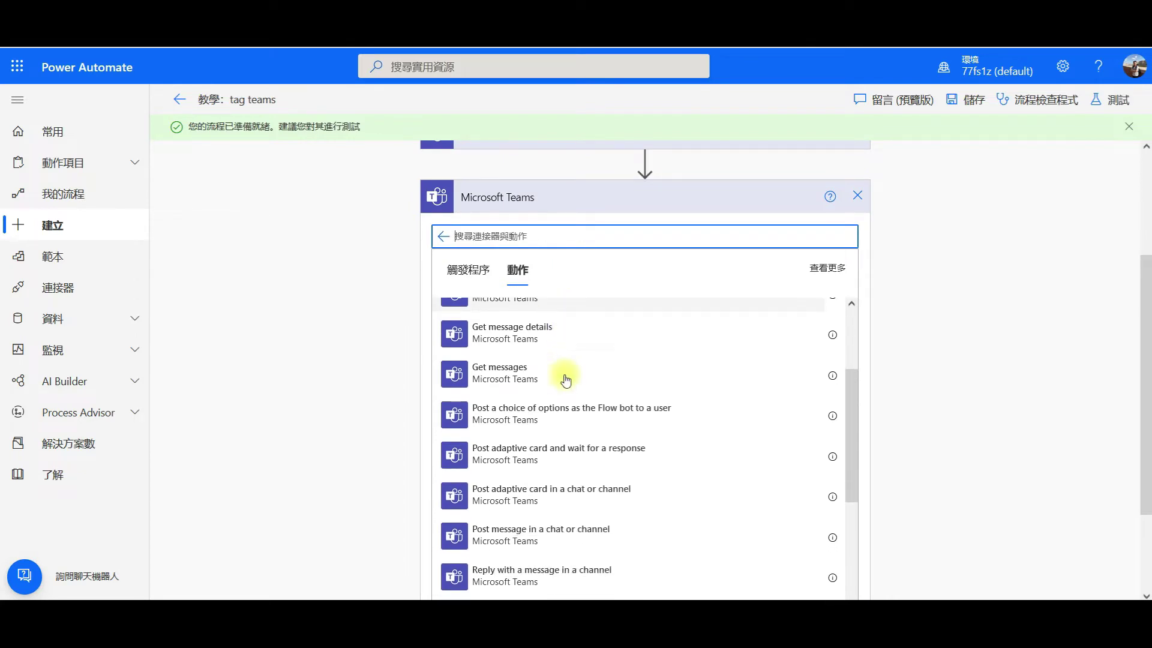
scroll(540, 468, down, 2)
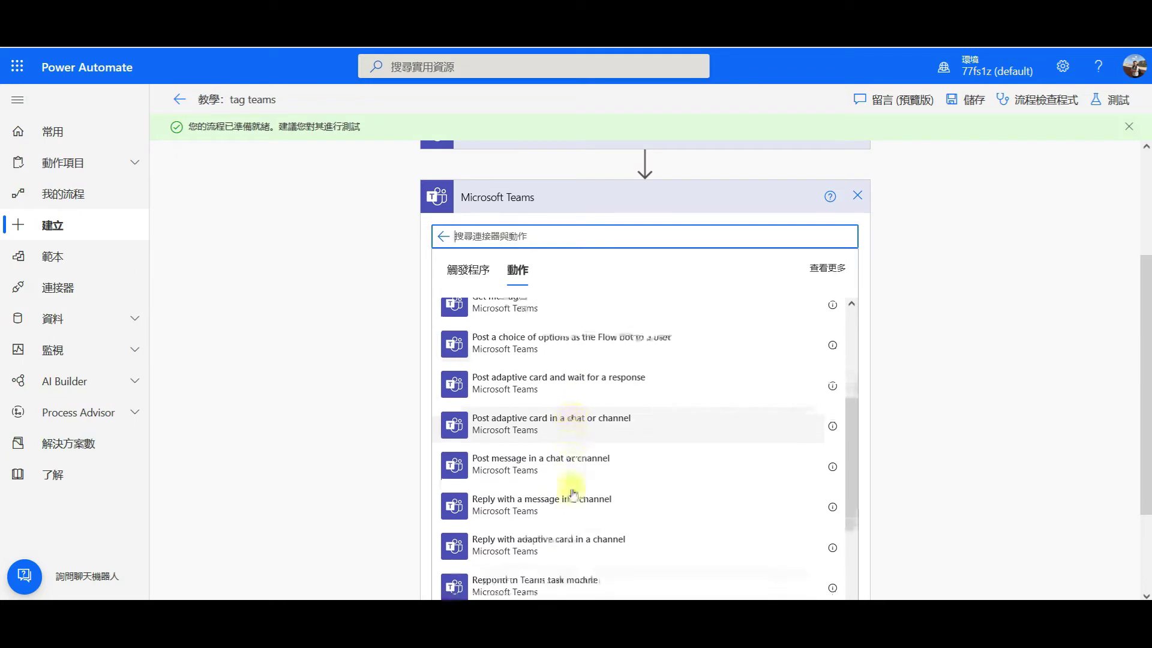
click(466, 451)
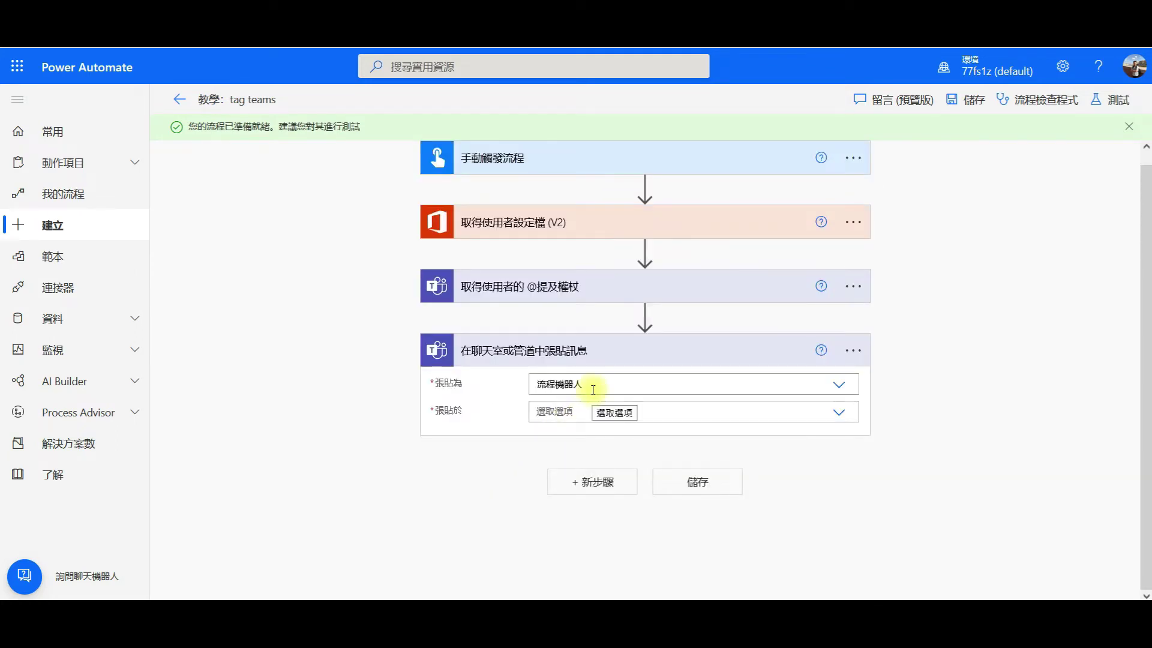
Post as 流程機器人 to the General channel of the PowerPlatform教學 team
click(593, 390)
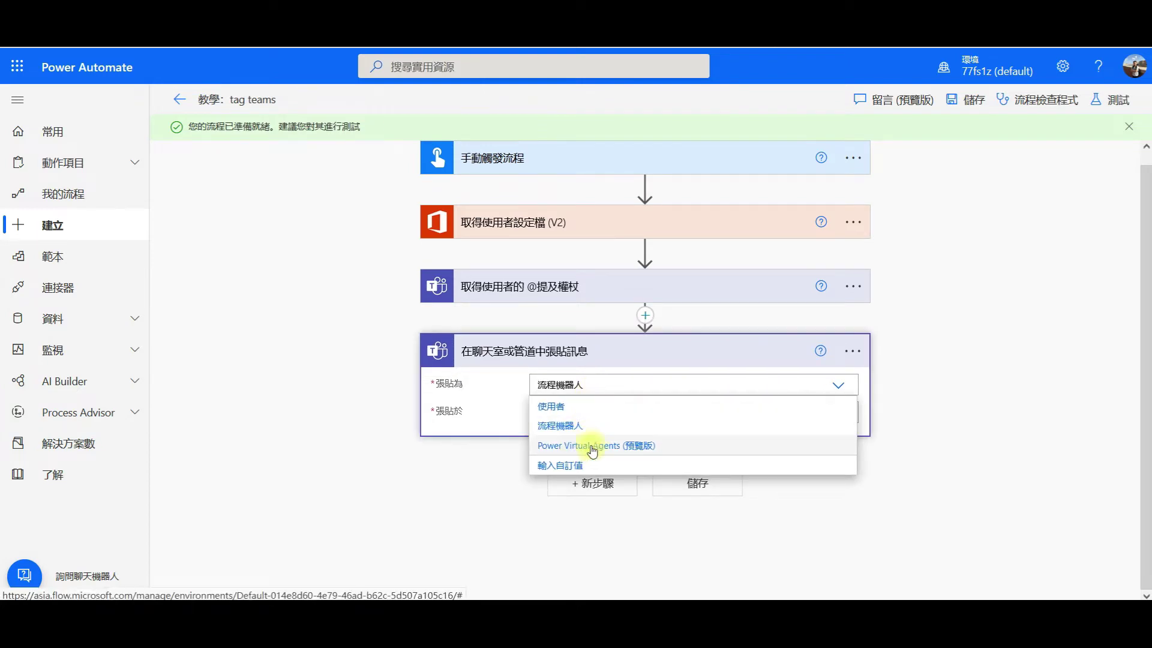
click(565, 426)
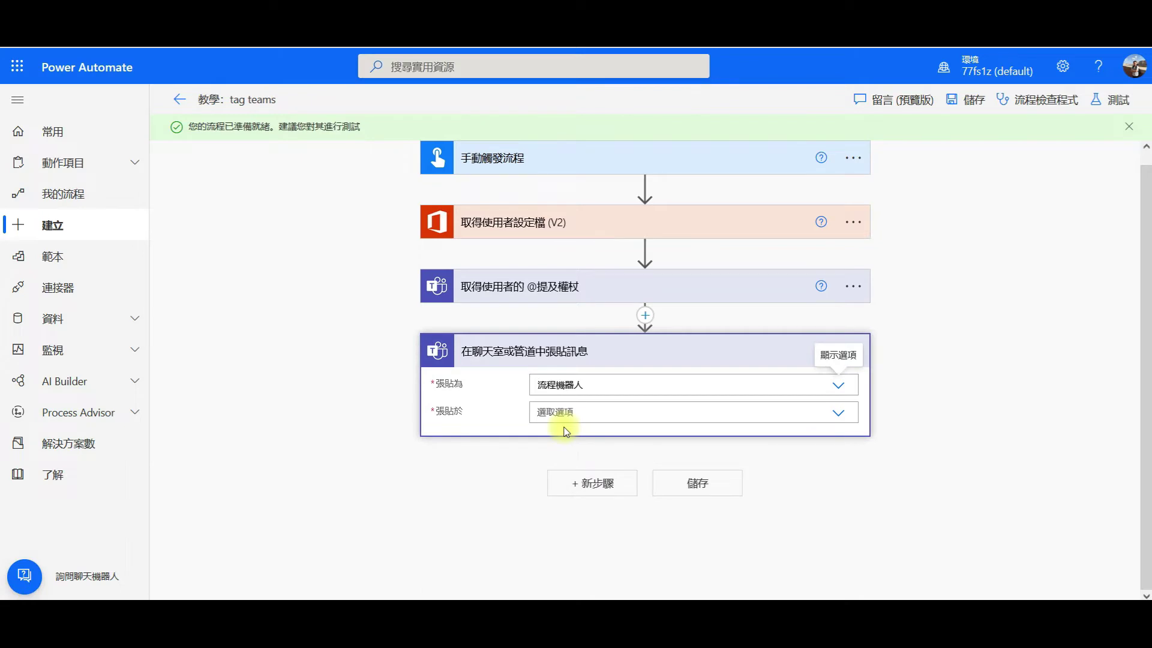
click(573, 418)
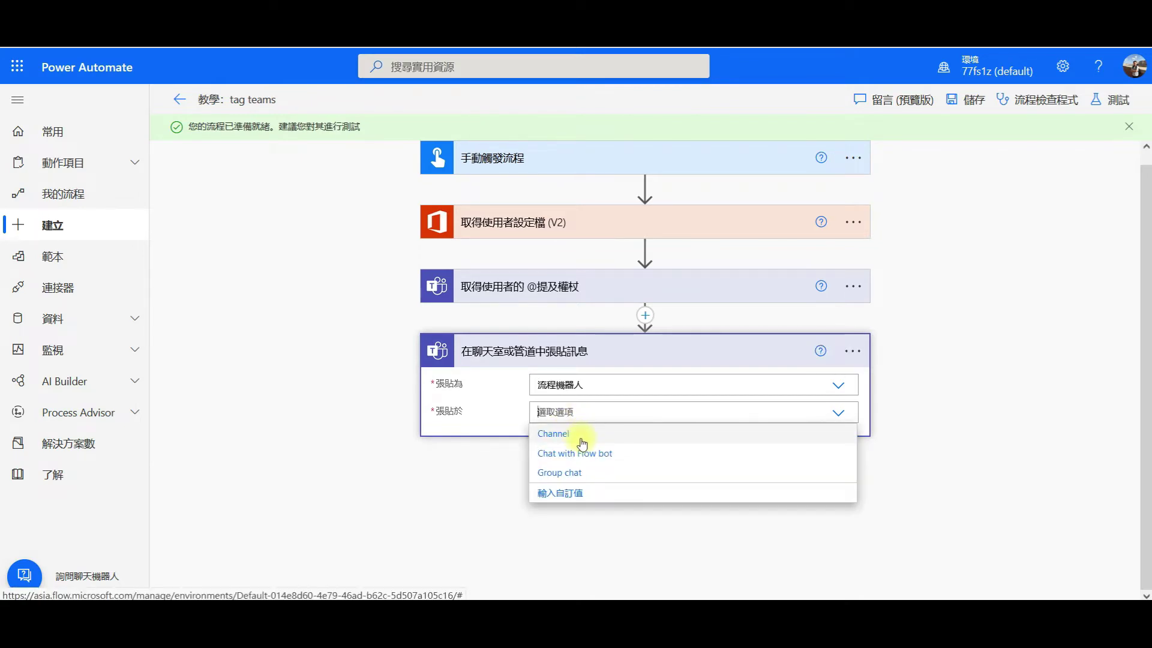
click(582, 443)
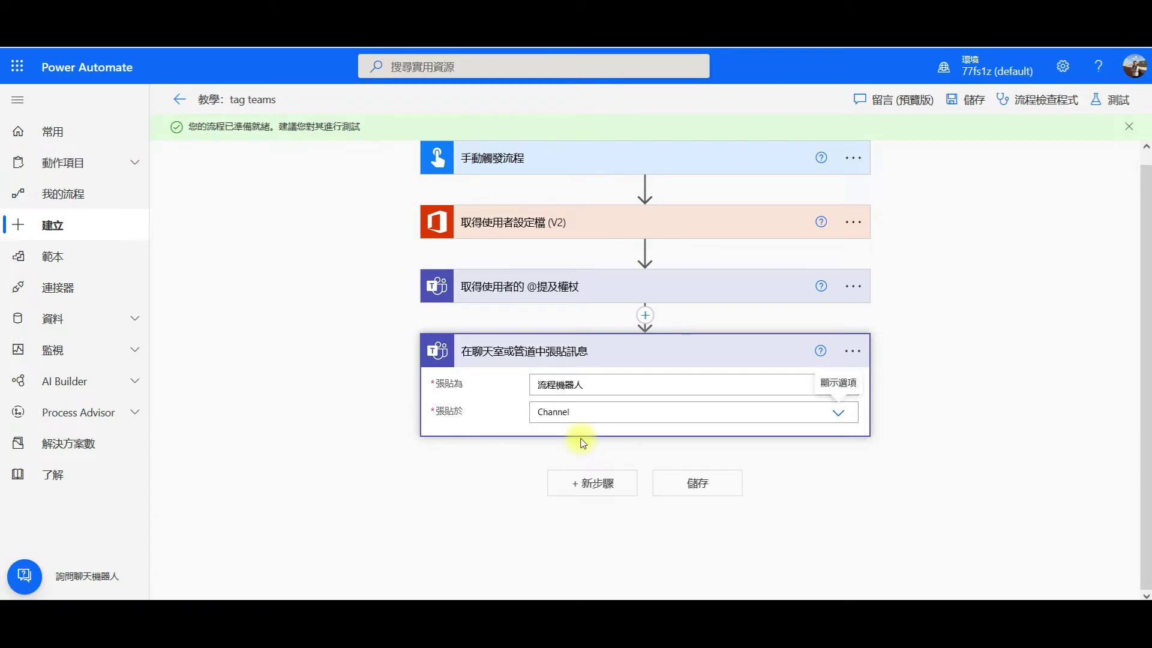
click(590, 423)
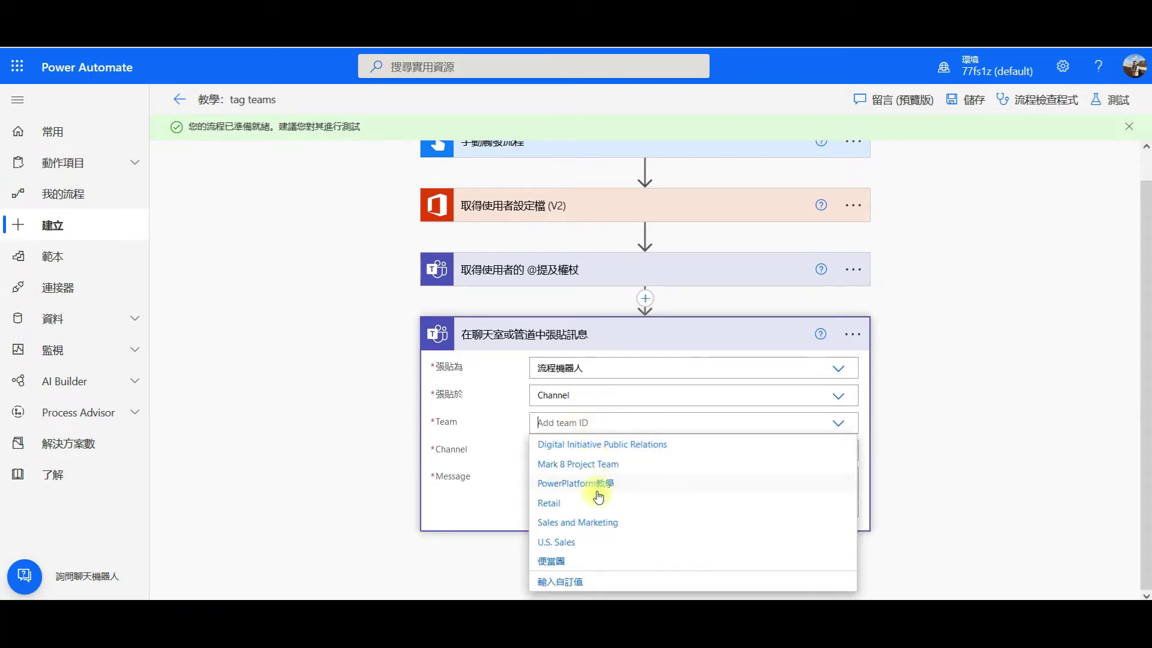
click(564, 490)
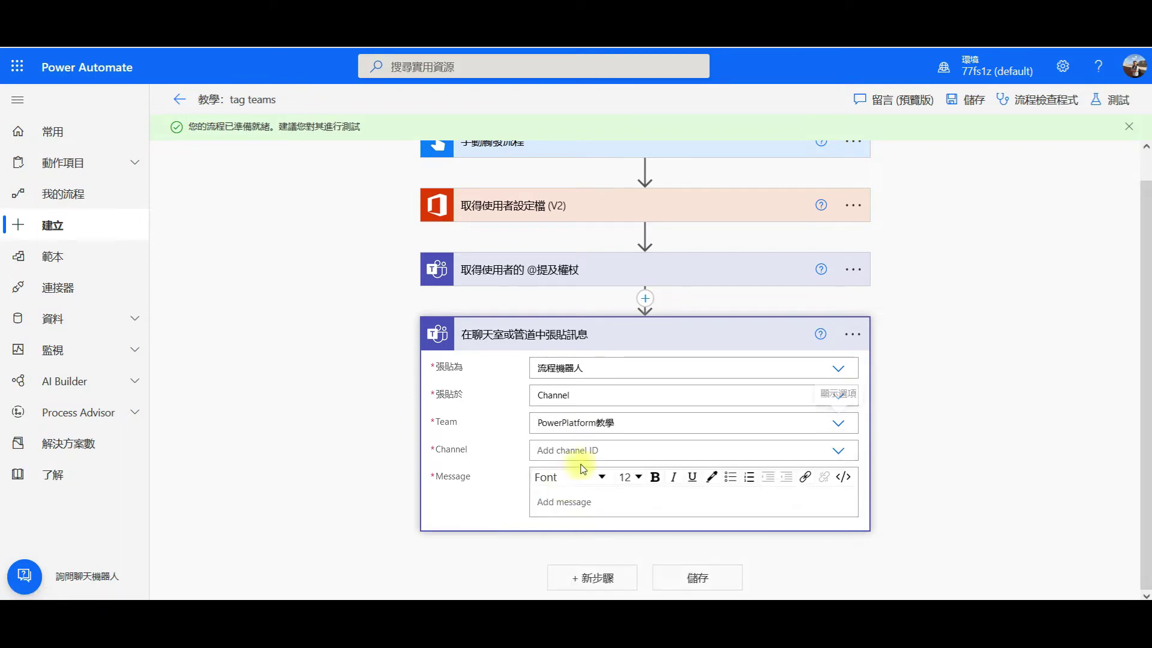
click(592, 451)
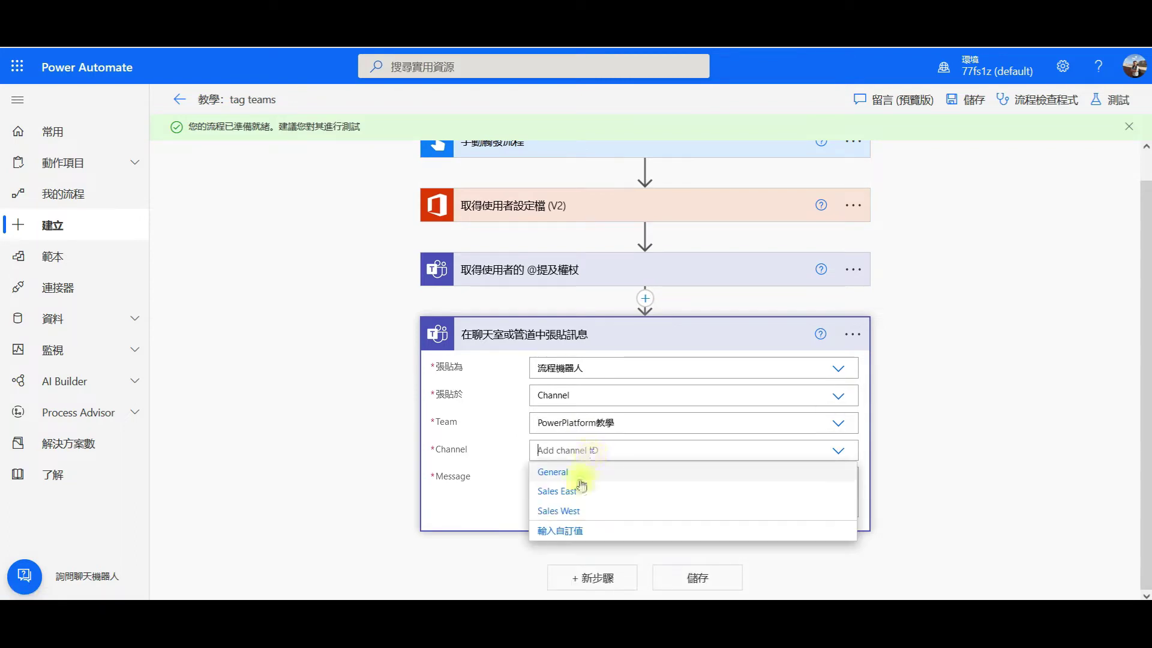
click(581, 477)
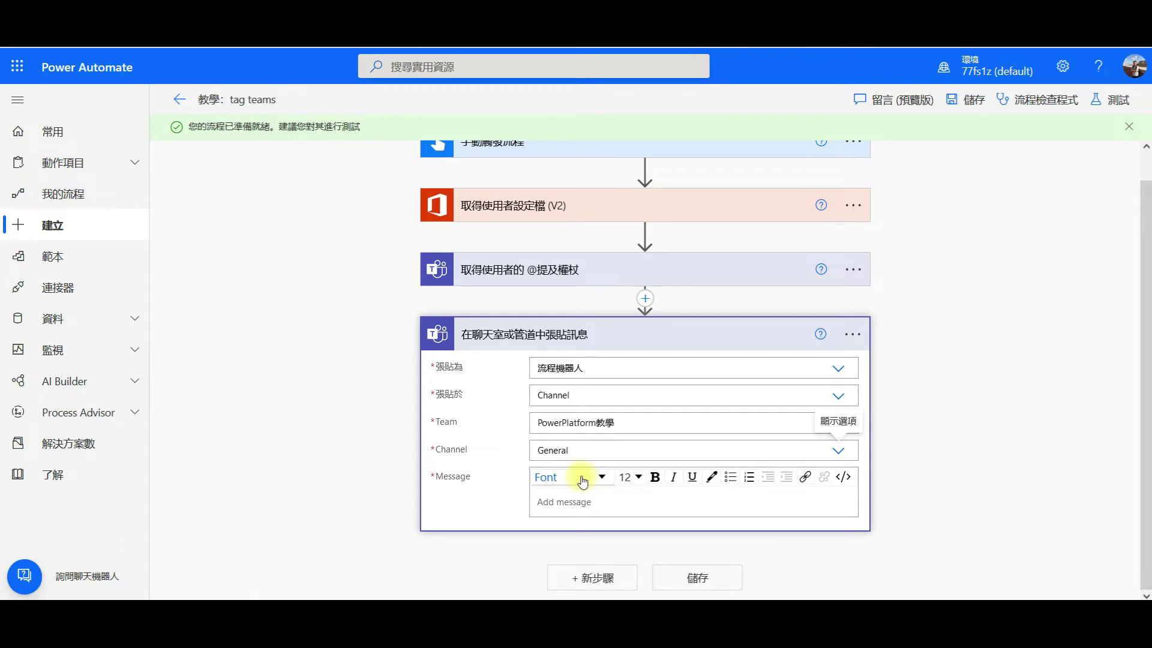
click(580, 500)
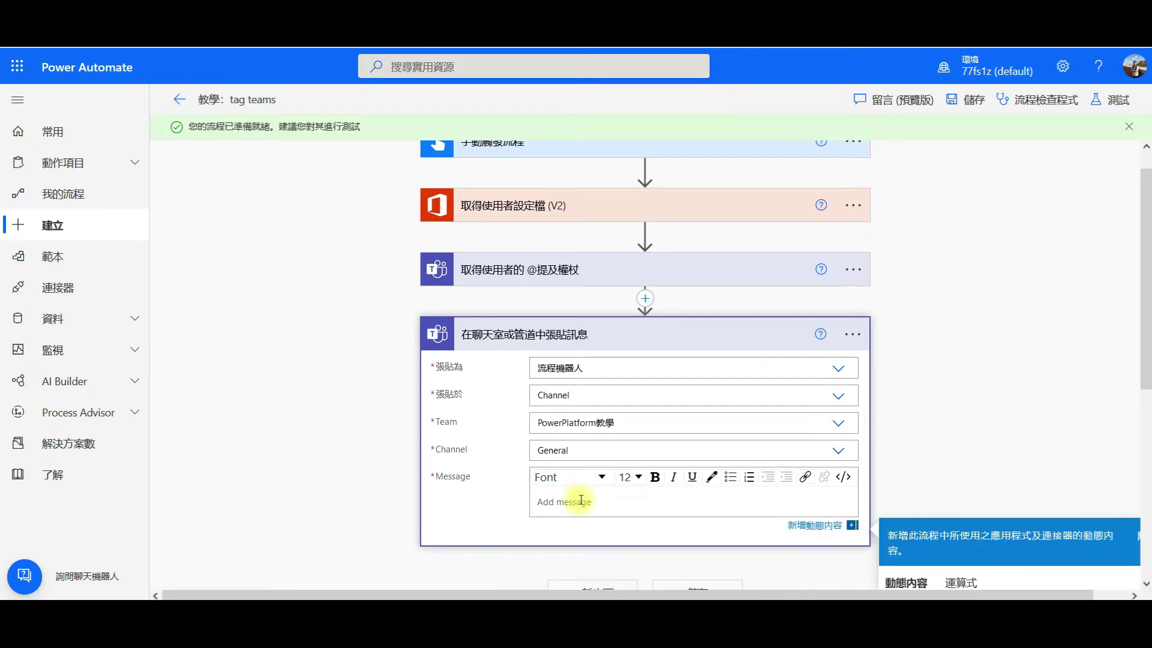
text(我tag)
text(你了)
scroll(581, 500, down, 4)
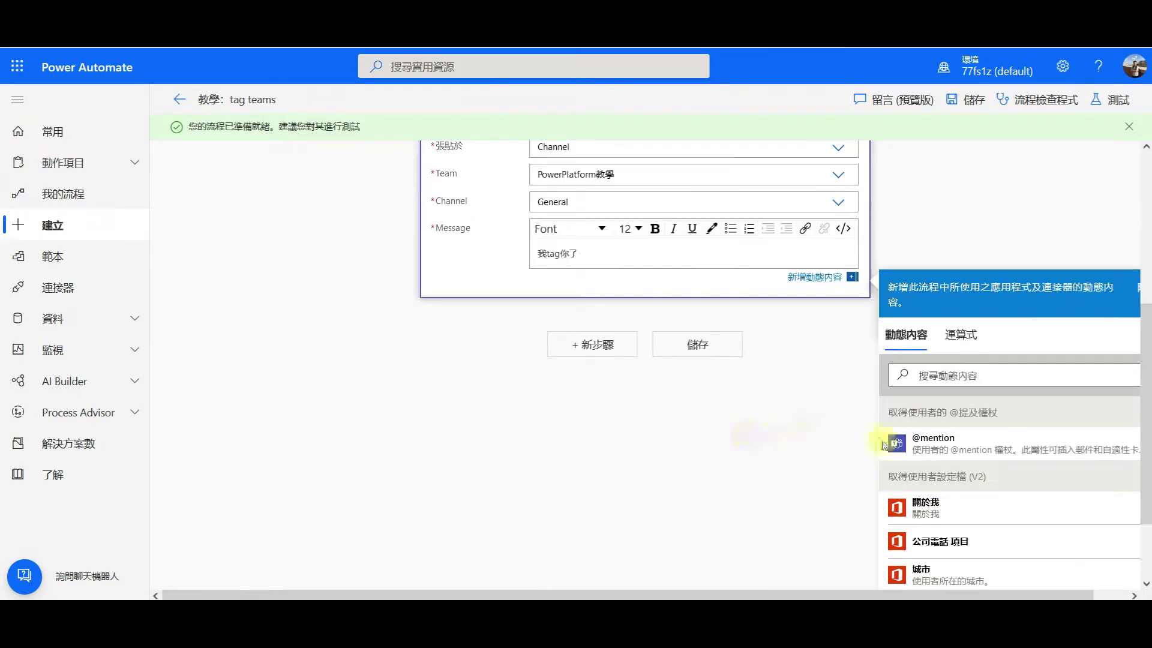
click(970, 447)
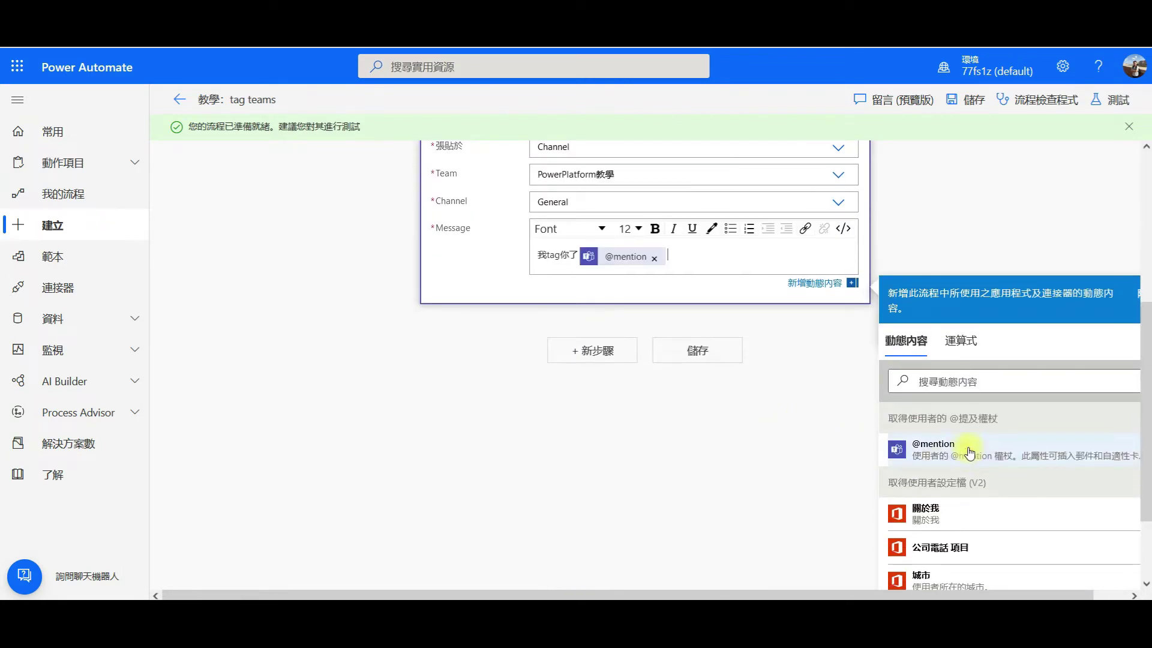
click(1123, 105)
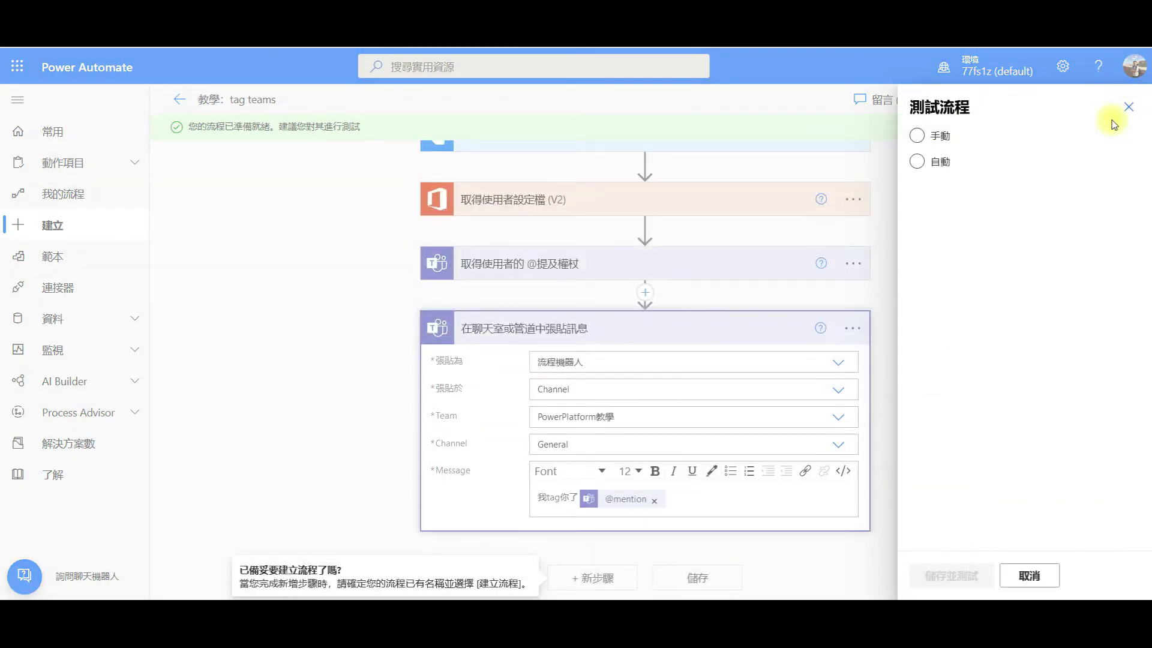
Save and test the flow manually, confirming connections and running it to completion
click(916, 135)
click(977, 583)
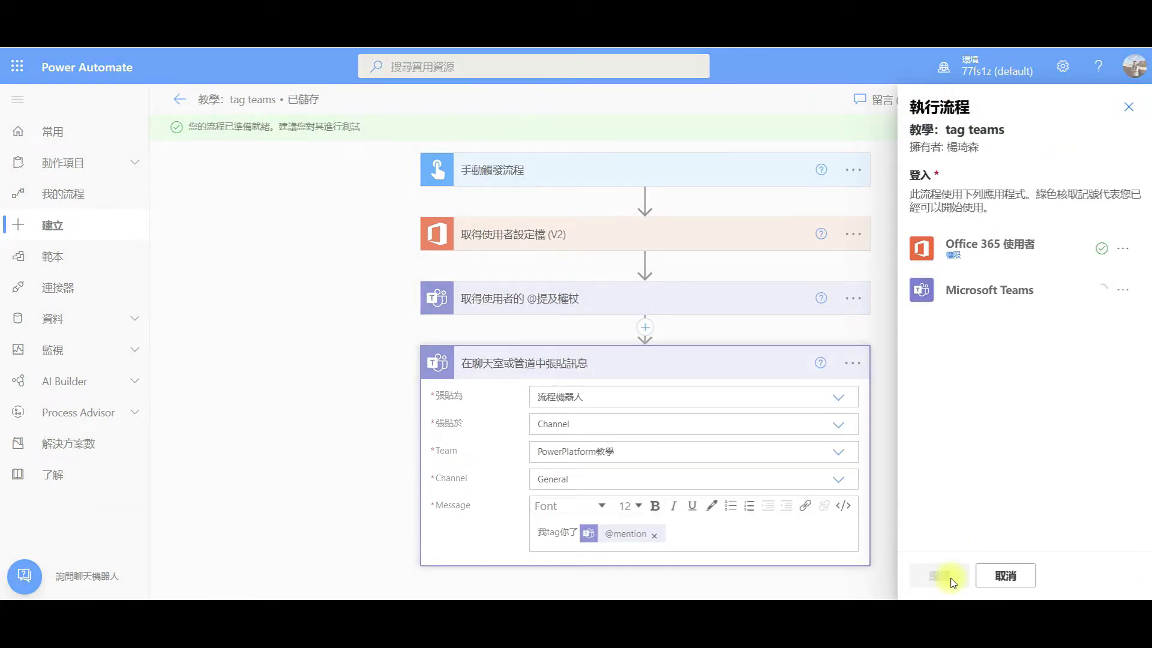
click(948, 579)
click(946, 577)
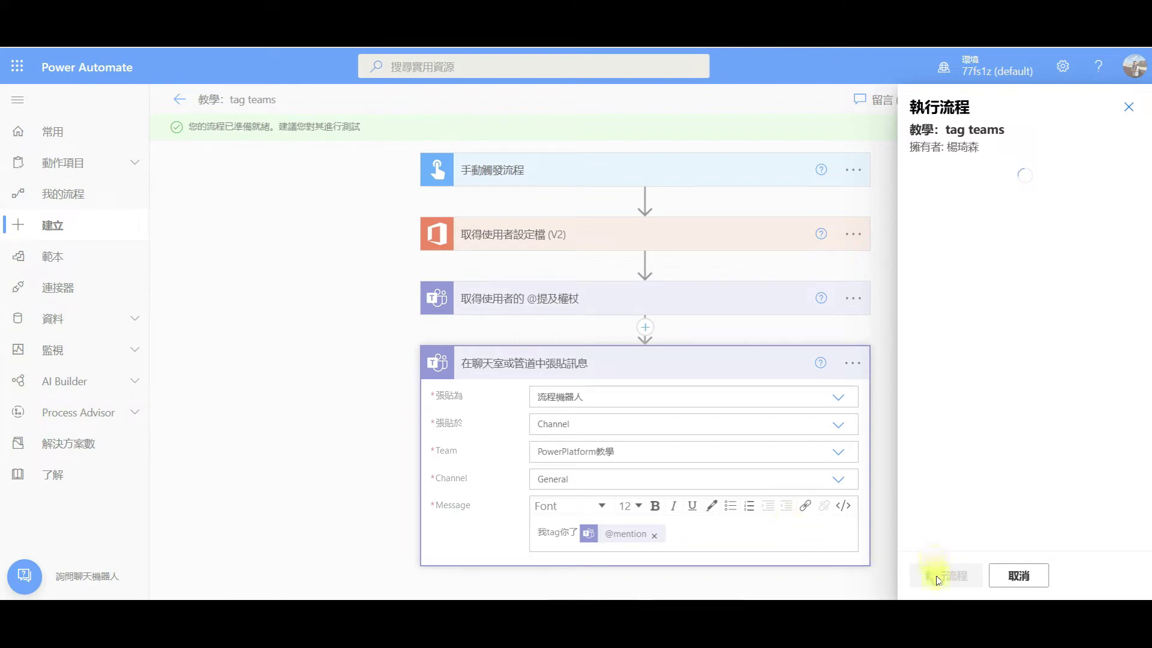
click(938, 578)
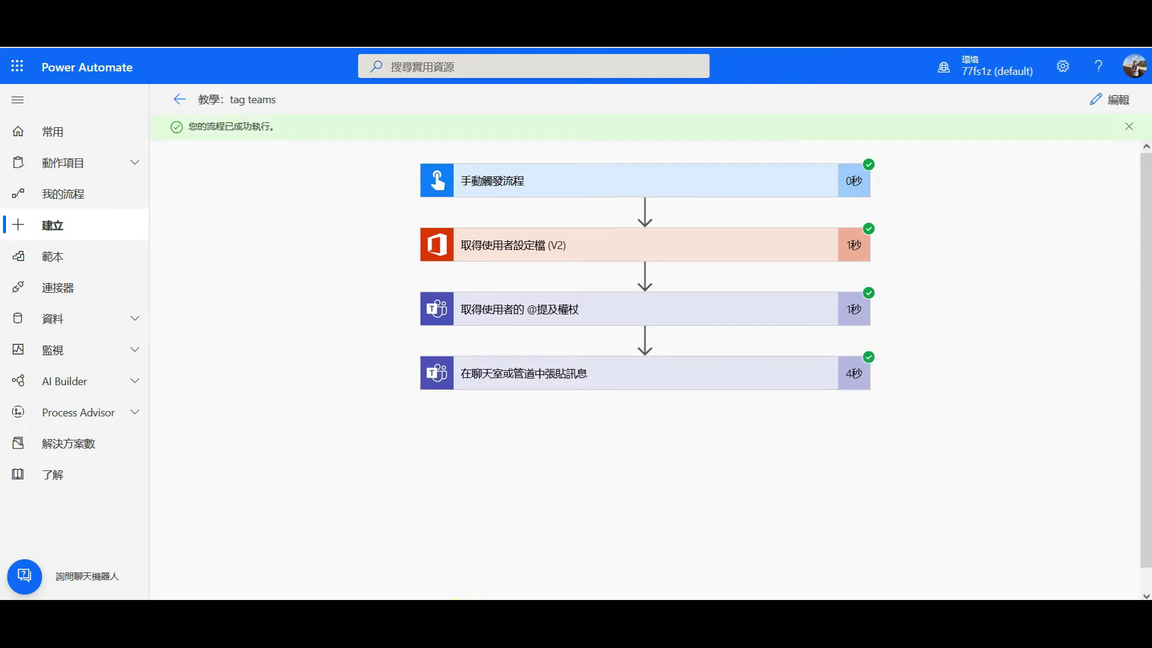
click(626, 591)
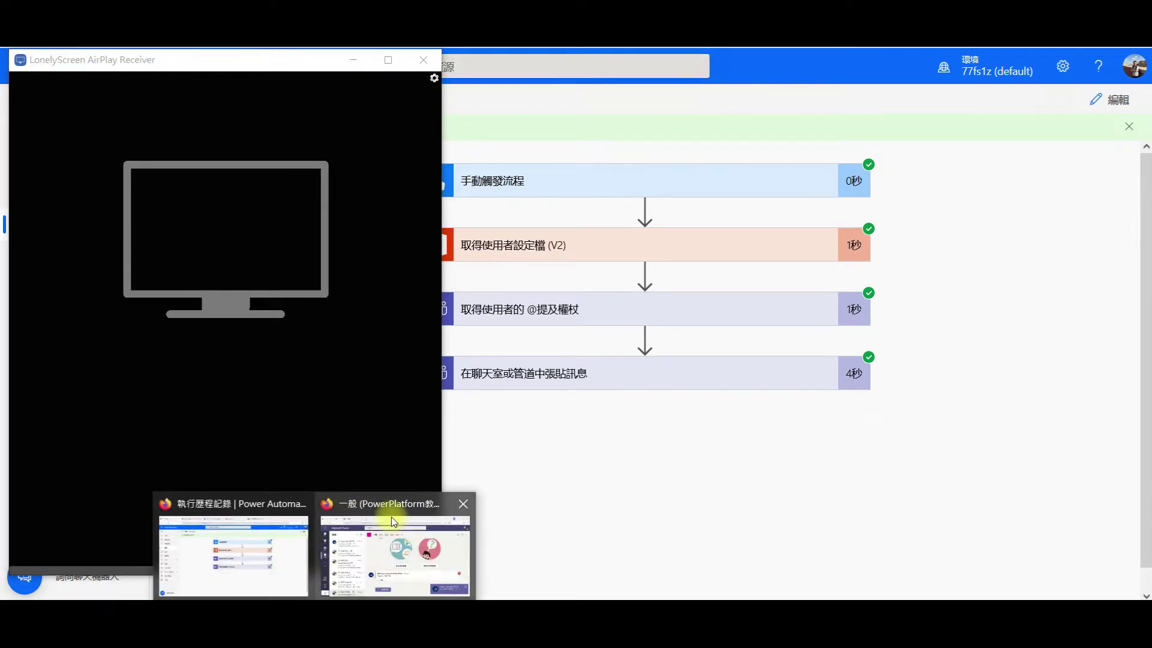
click(391, 517)
click(938, 532)
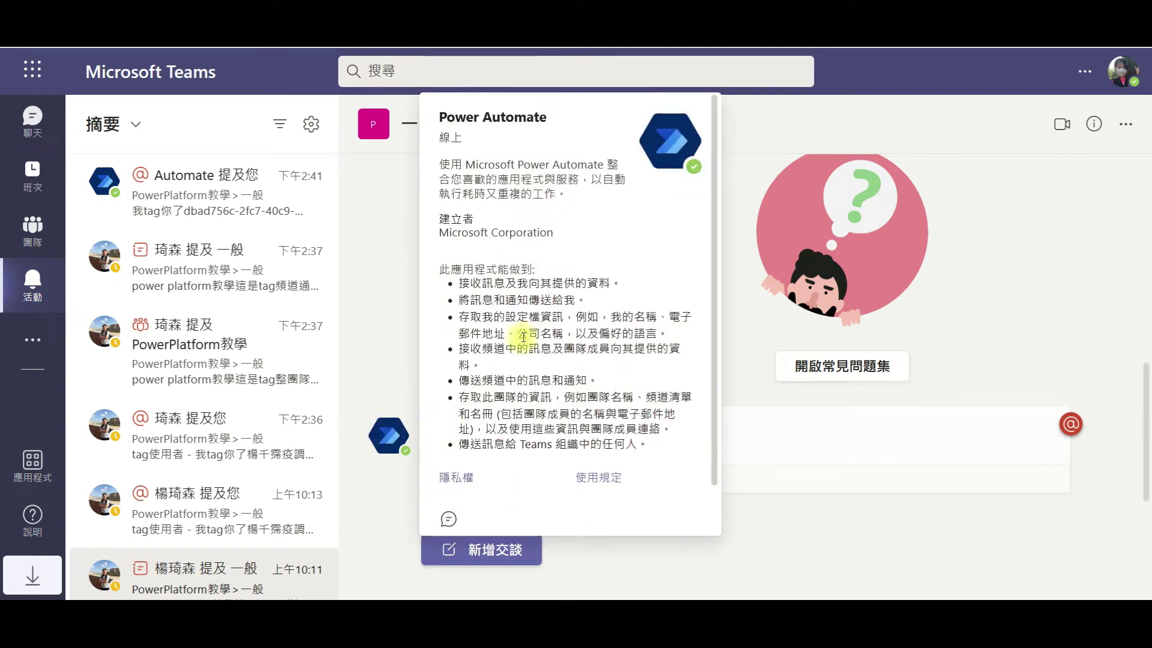
mouse_move(745, 448)
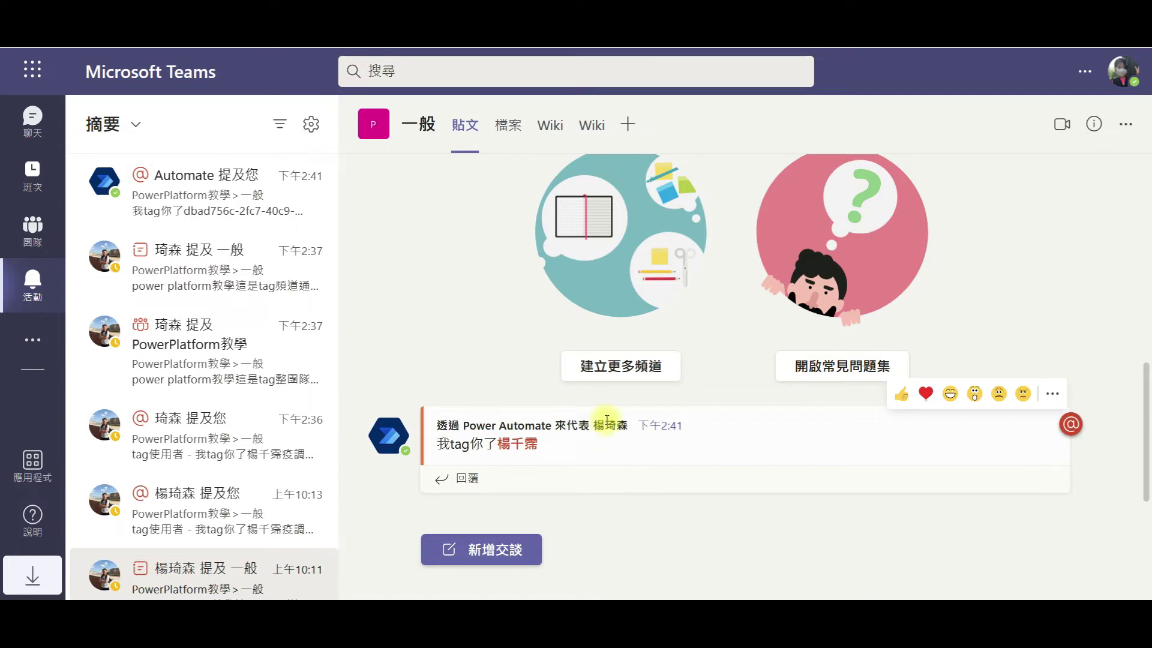
click(1052, 394)
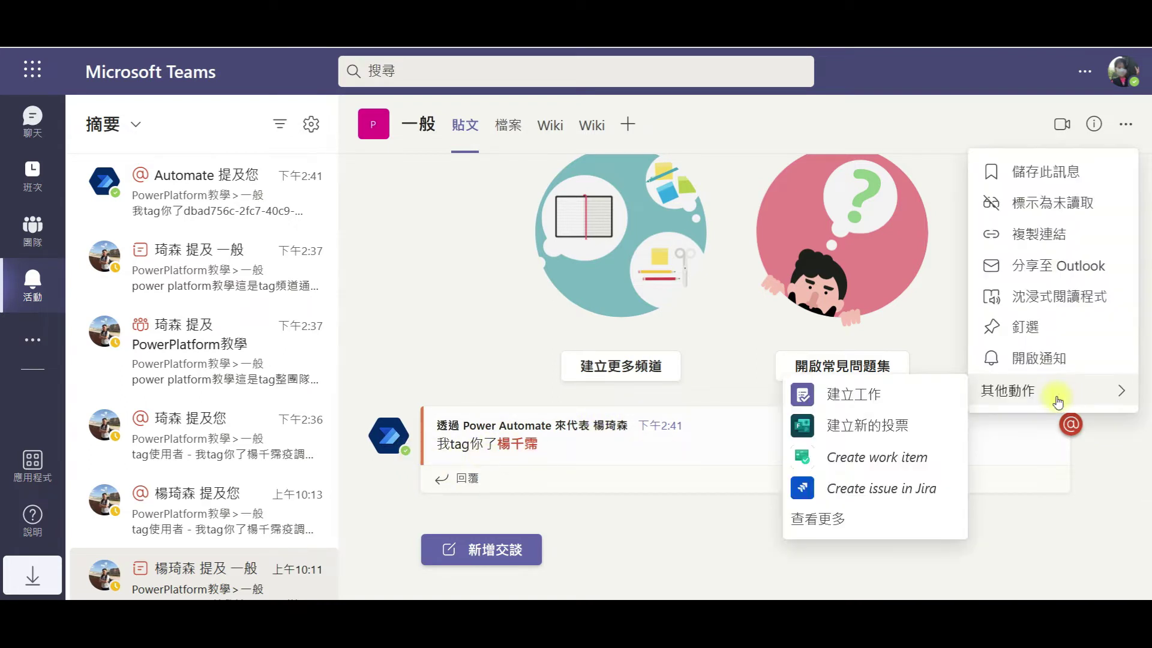
click(1072, 529)
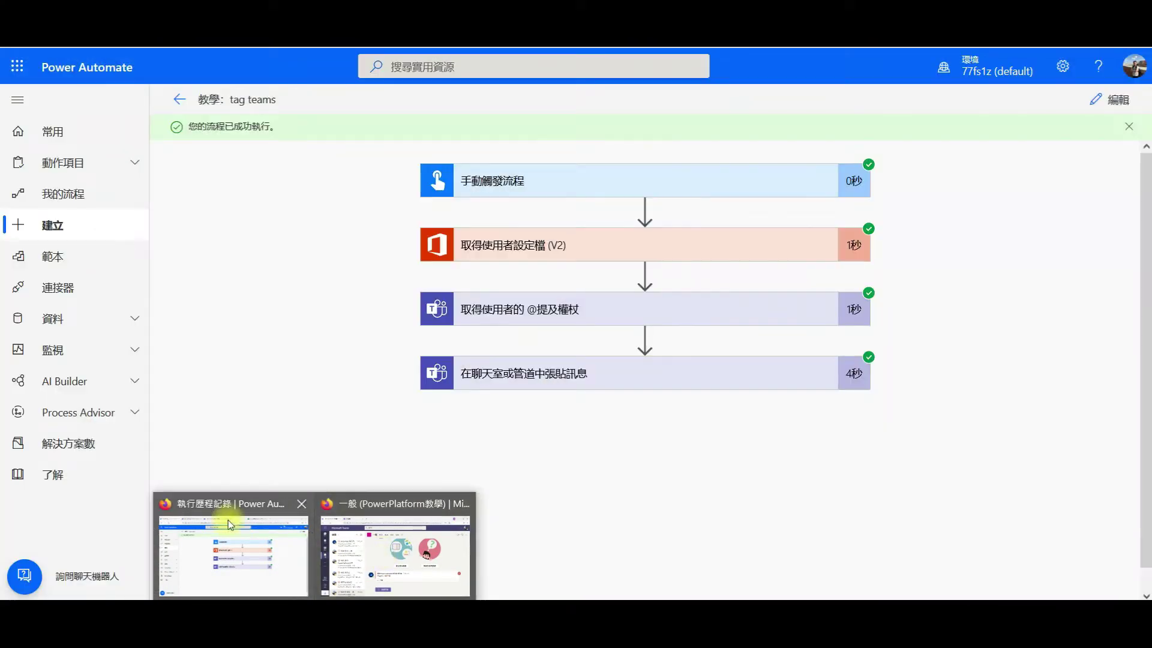
Return to editing the flow and collapse the channel-post step
click(233, 555)
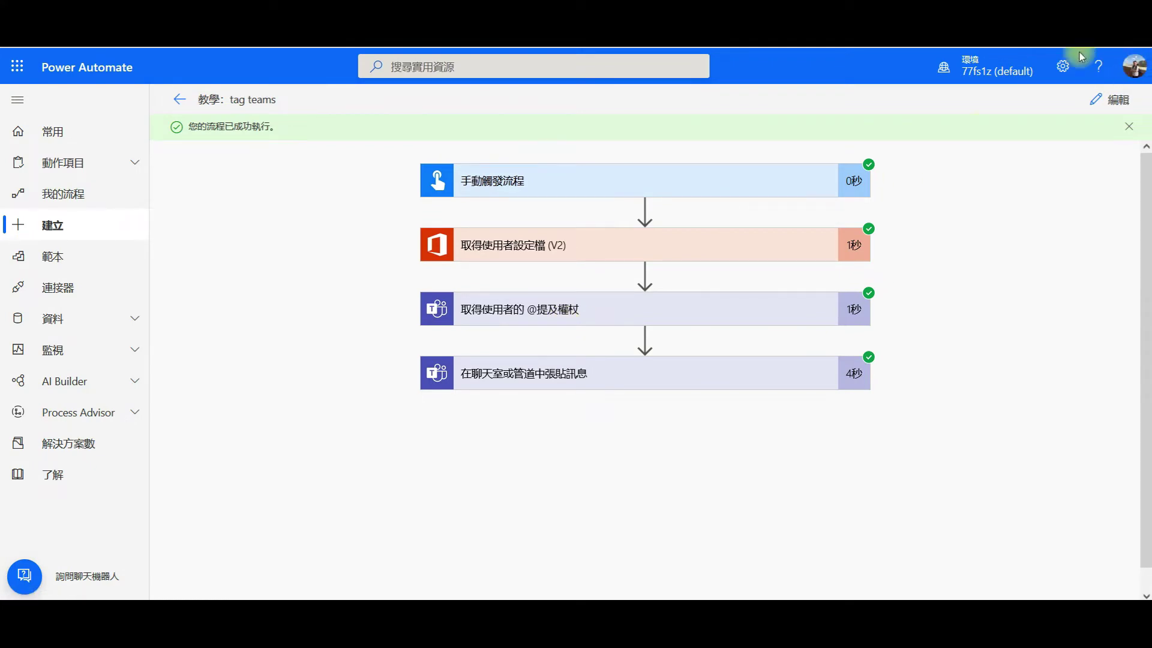
click(1120, 104)
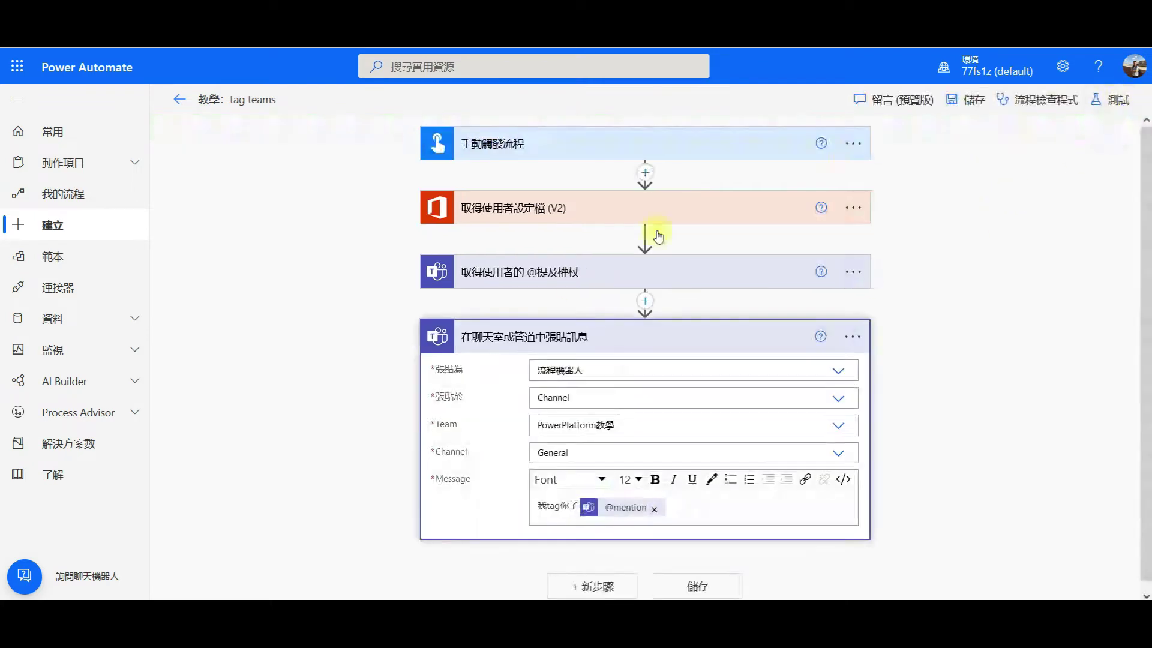
click(591, 339)
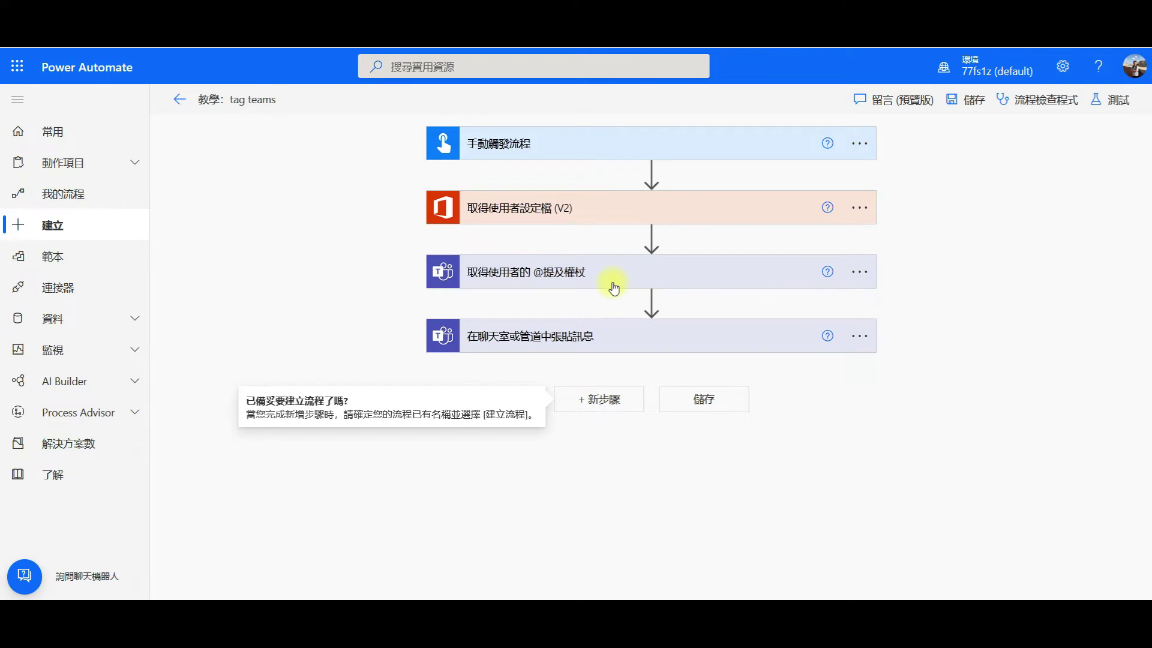
Add an Office 365 Groups 'Send an HTTP request' step at the end of the flow
click(599, 397)
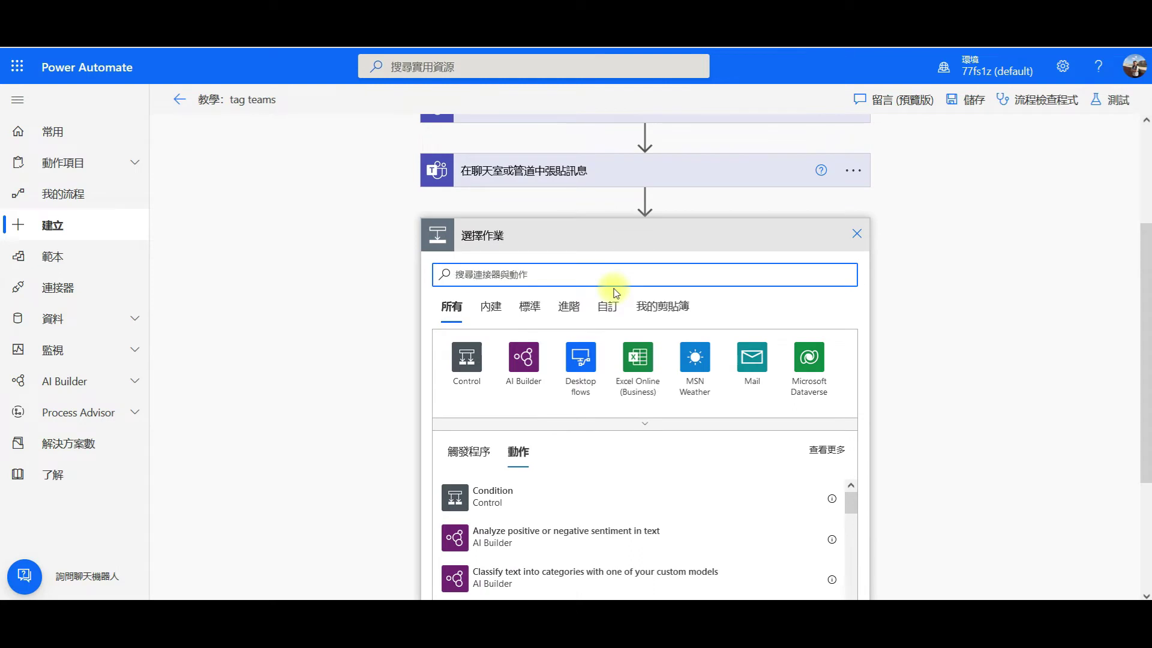
text(o365)
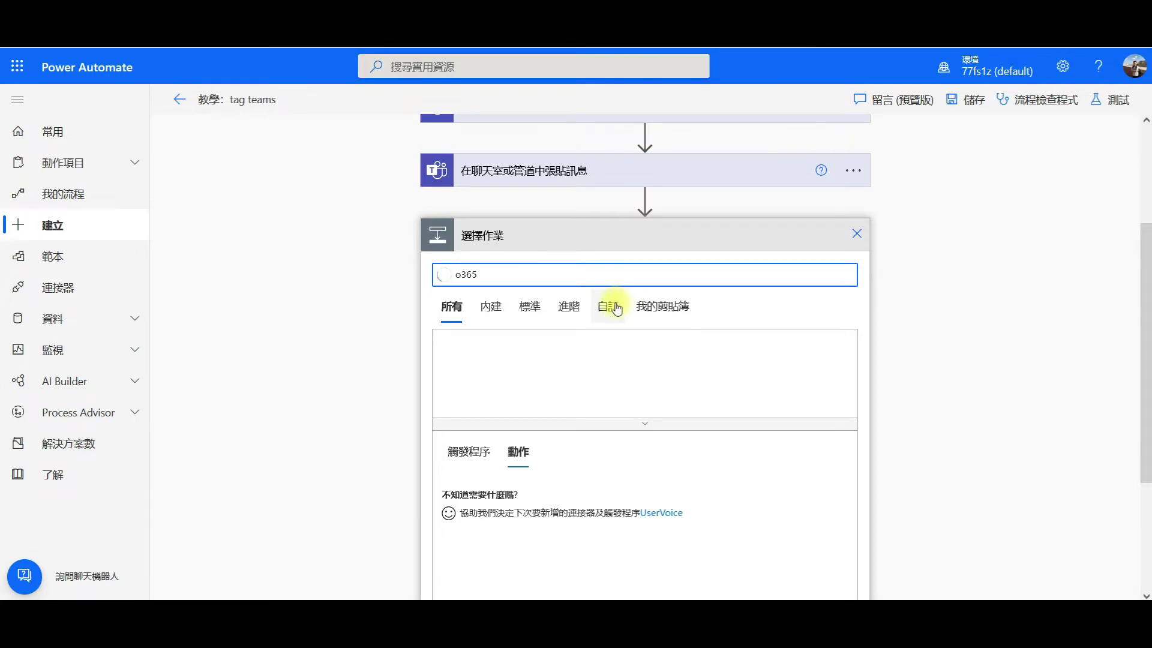
key(BackSpace)
key(BackSpace)
key(BackSpace)
text(365)
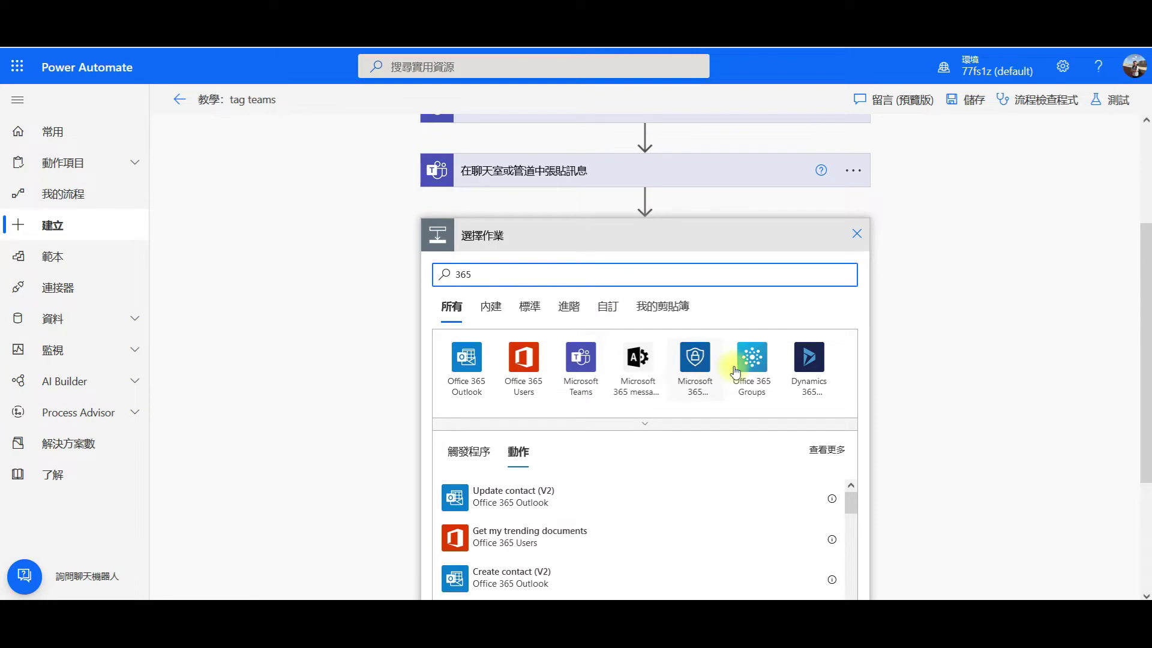
click(752, 358)
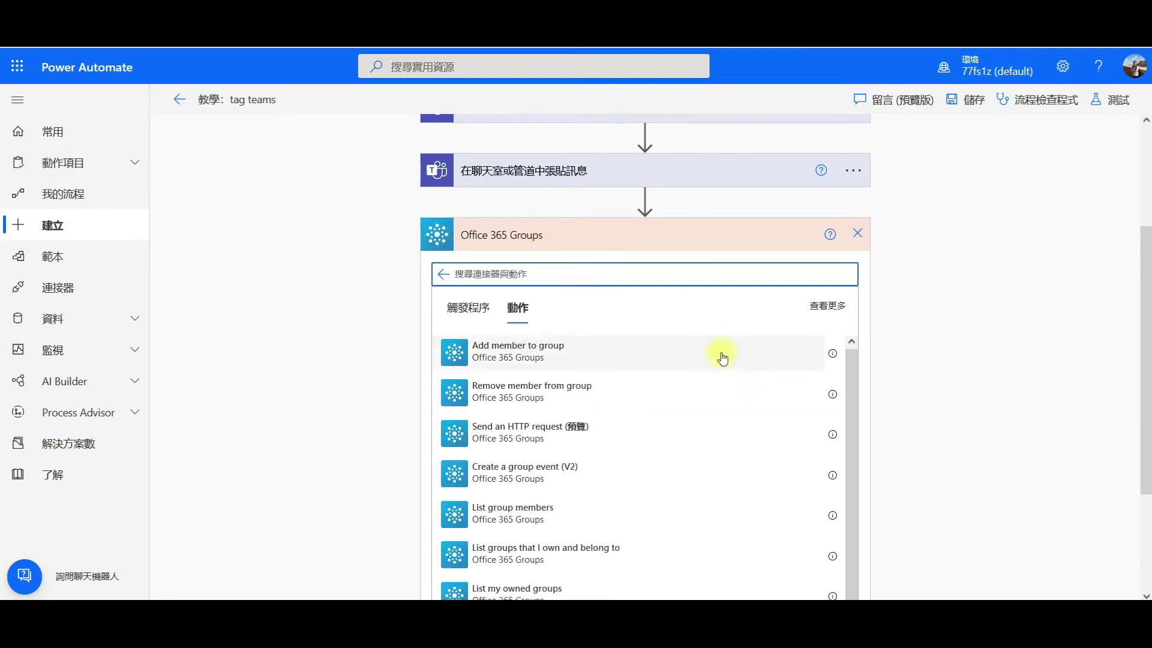
scroll(720, 356, down, 1)
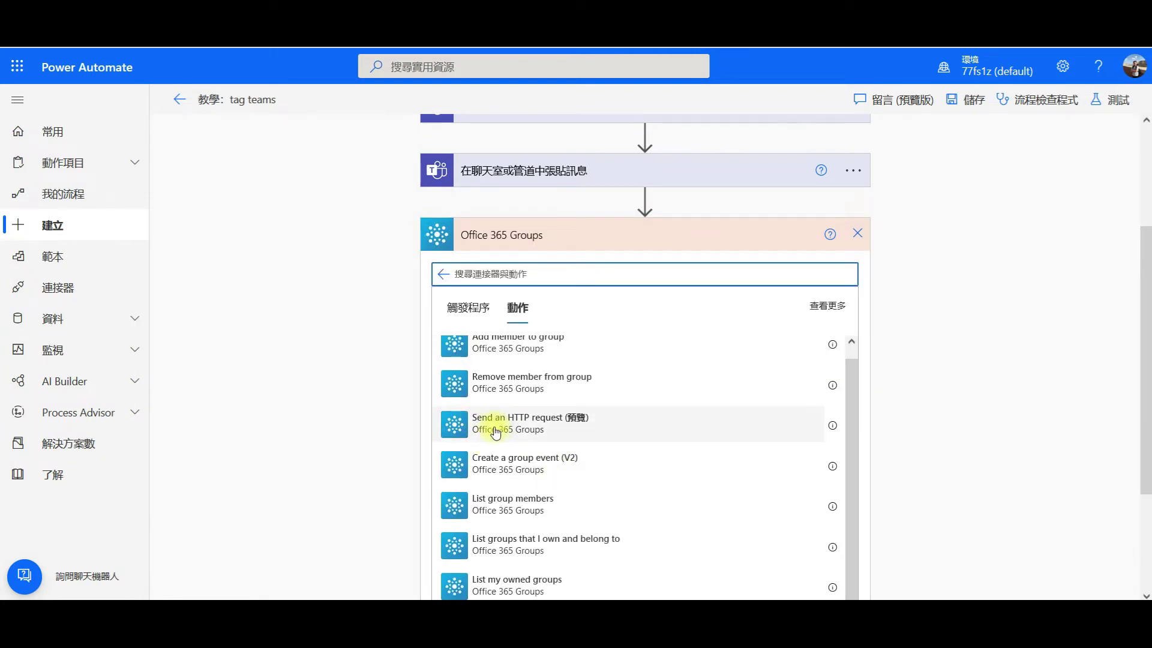
click(540, 426)
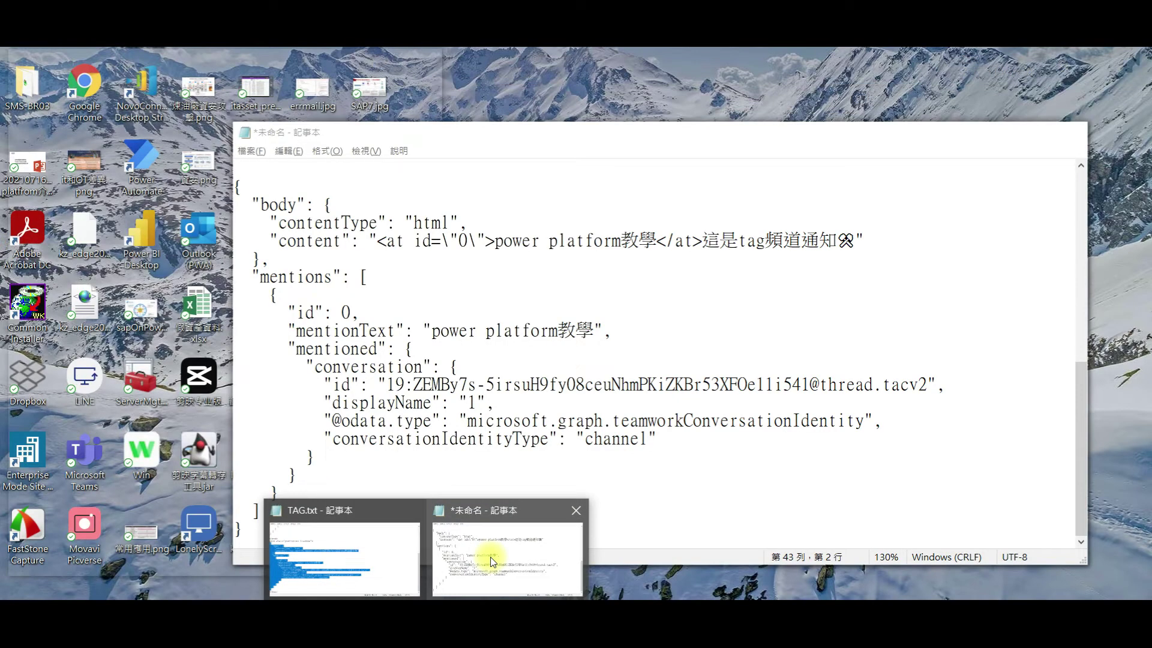
Copy the Graph messages URL from Notepad into the HTTP request step's URI field
click(498, 528)
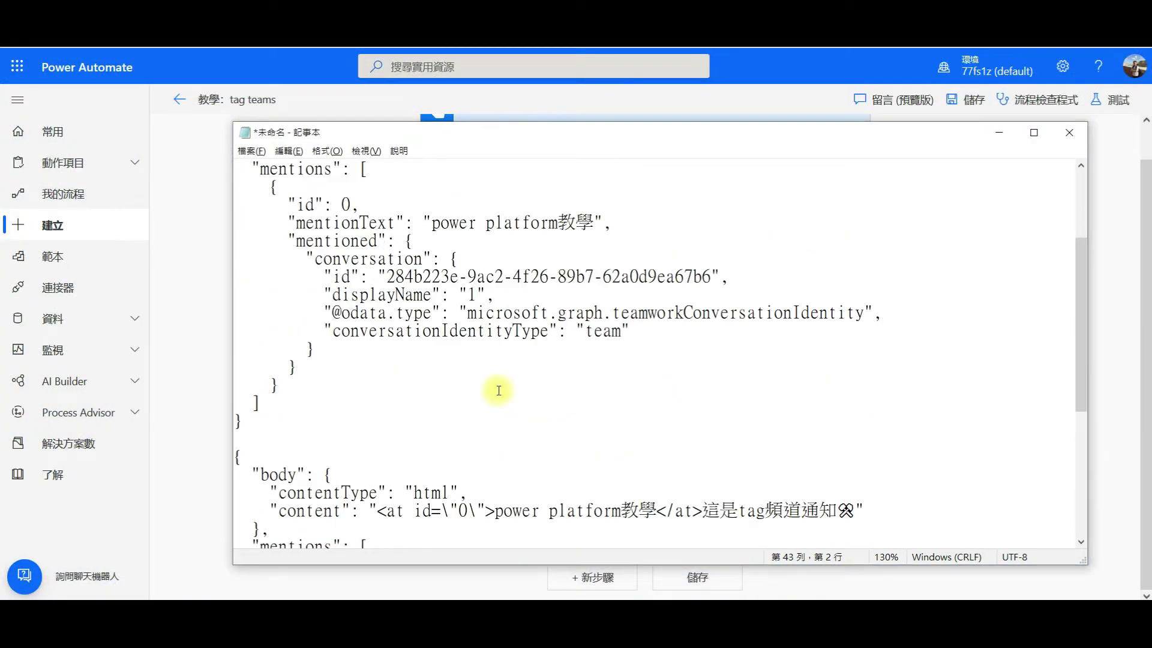
scroll(496, 391, up, 5)
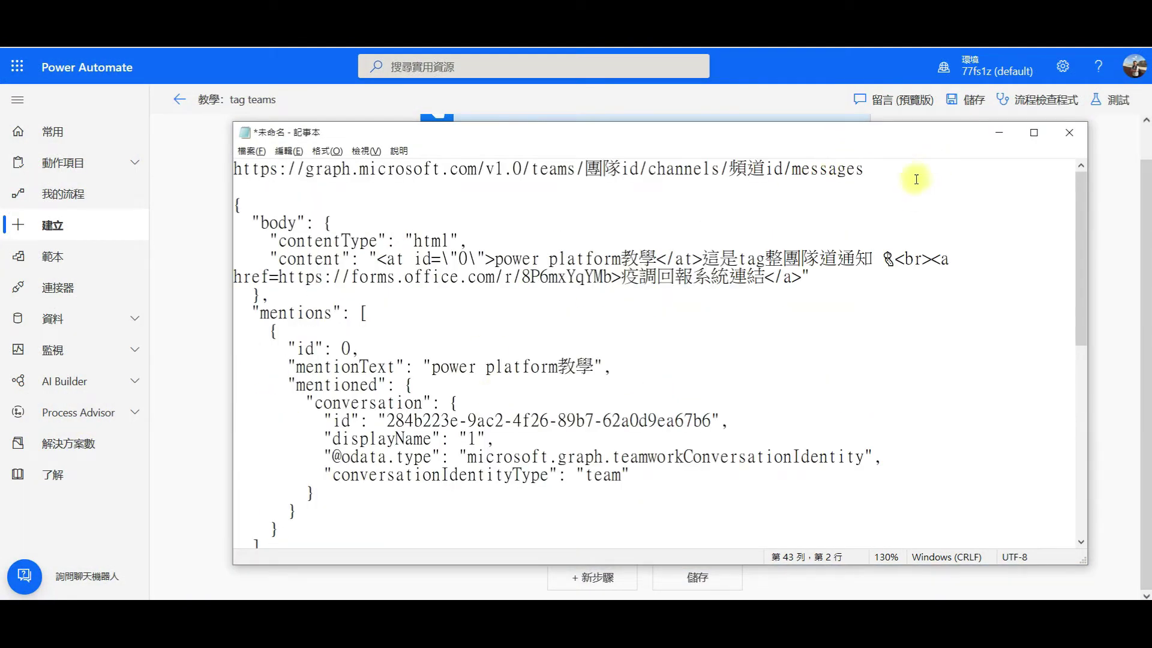
drag(867, 169, 180, 147)
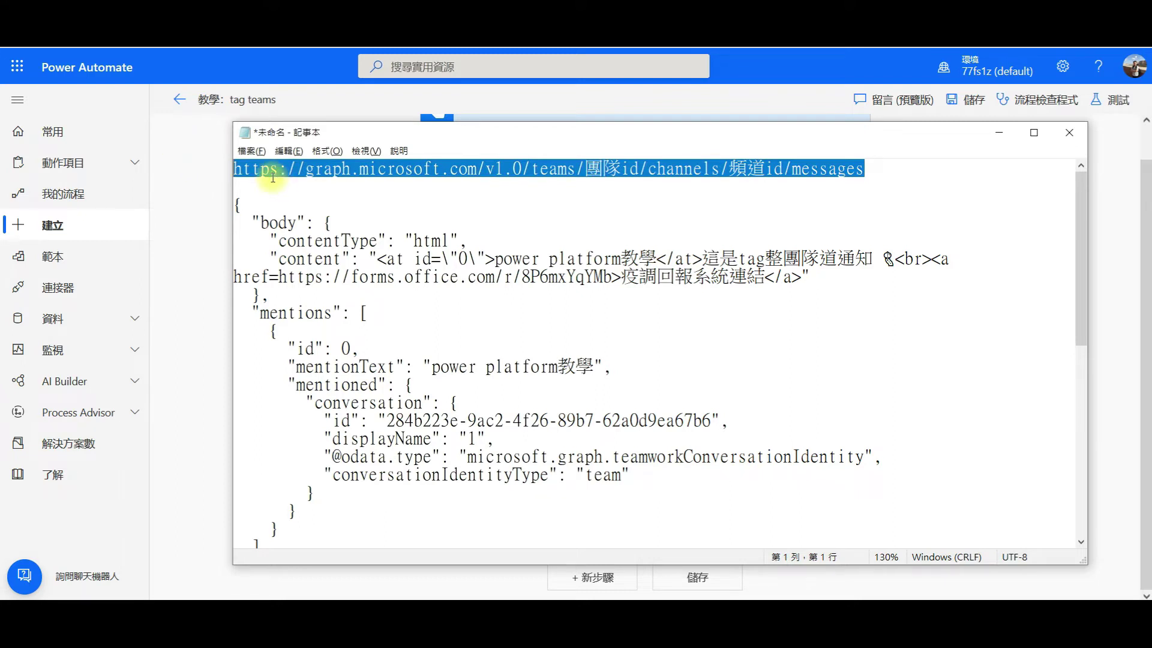
click(1110, 291)
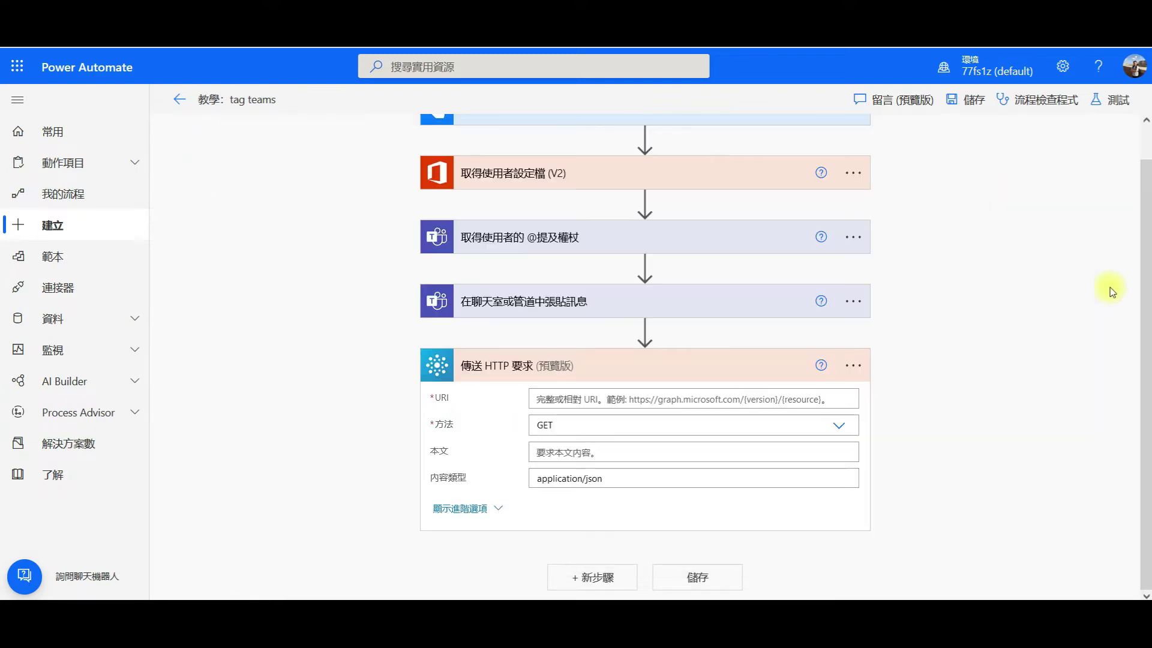
click(608, 399)
text(https://graph.microsoft.com/v1.0/teams/團隊id/channels/頻道id/messages)
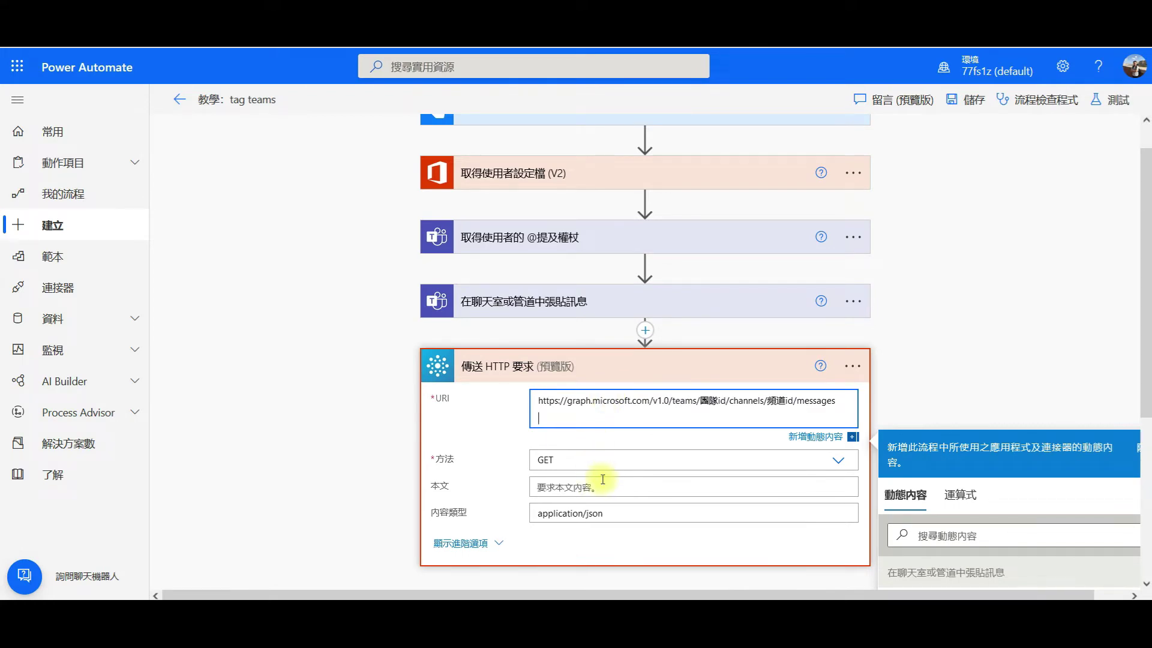
Save the flow and bring the Notepad notes back to the front
click(969, 99)
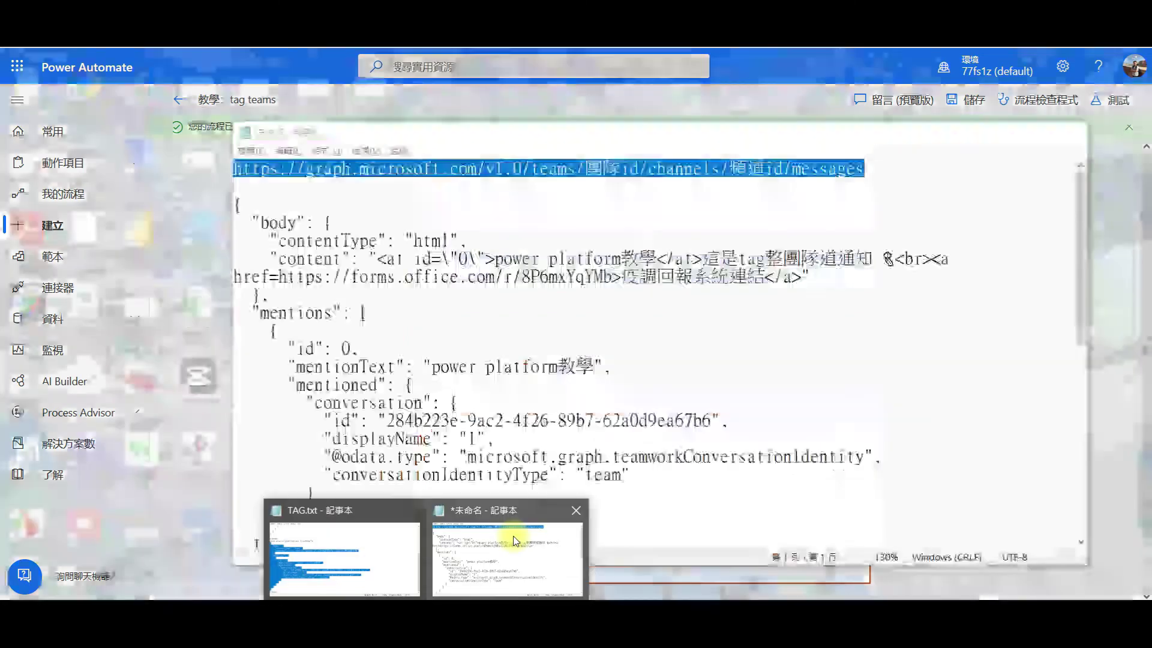
click(504, 564)
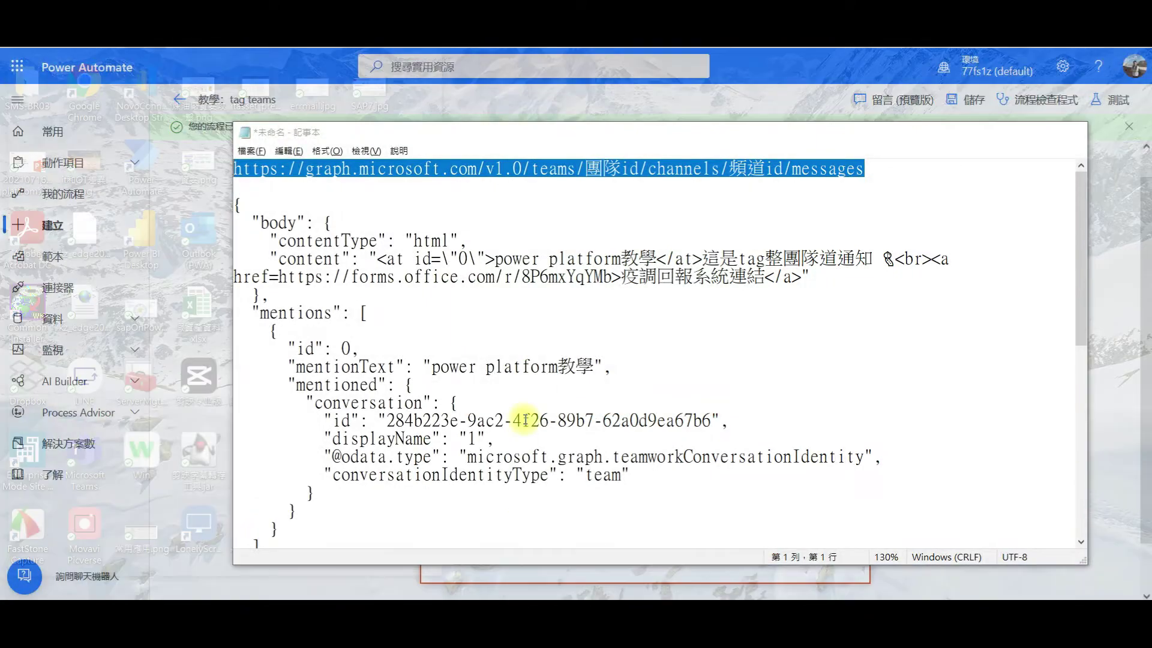
Highlight the 團隊id and 頻道id placeholders in the Graph URL
scroll(532, 393, up, 3)
scroll(532, 393, up, 1)
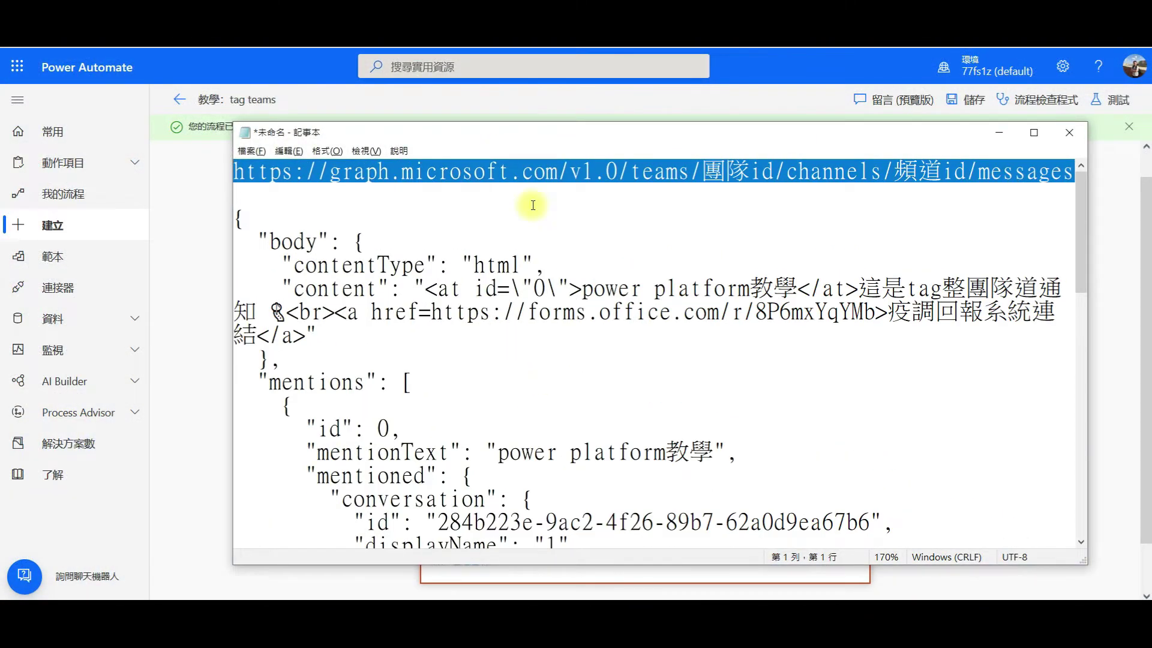
click(366, 172)
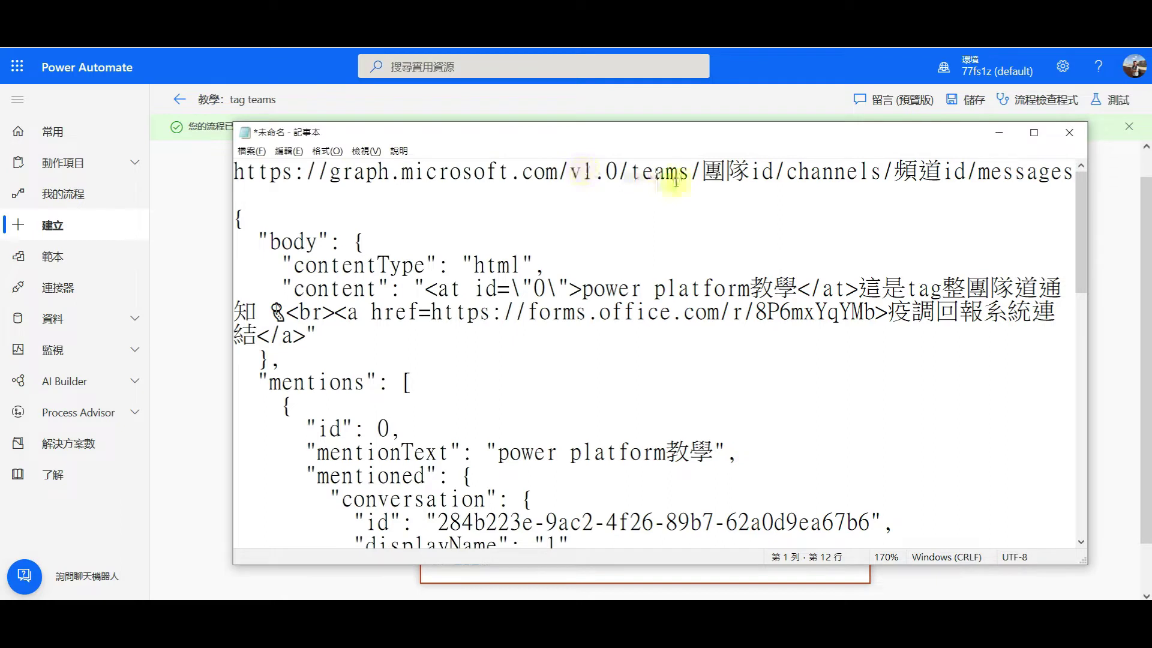
drag(704, 172, 774, 171)
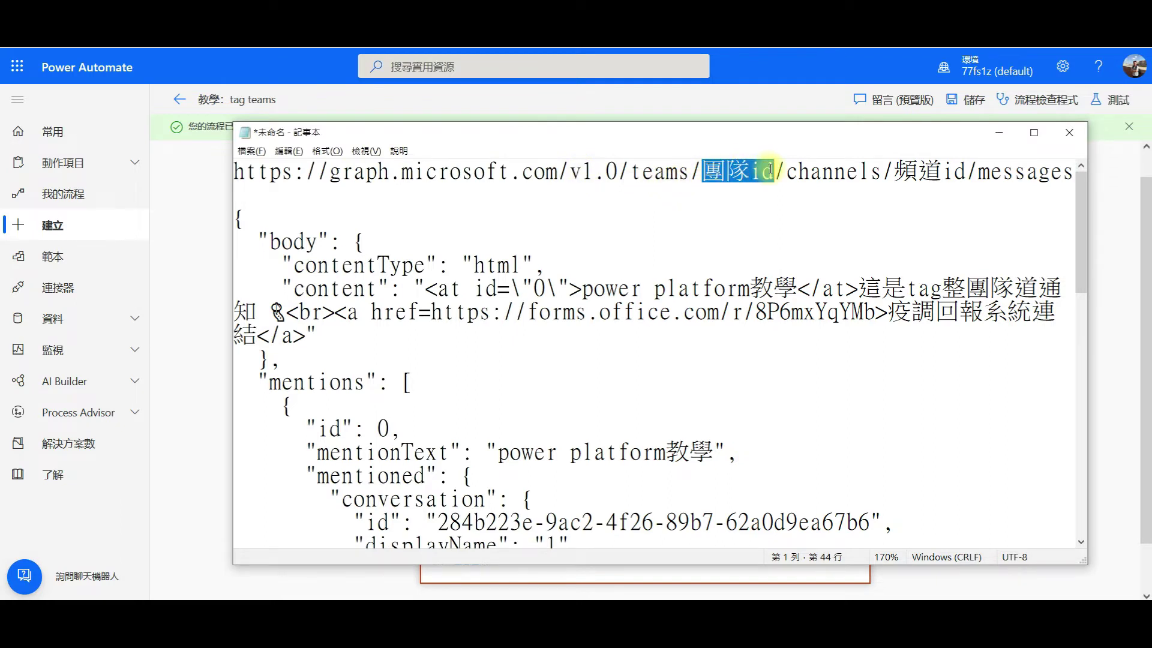
drag(895, 172, 966, 171)
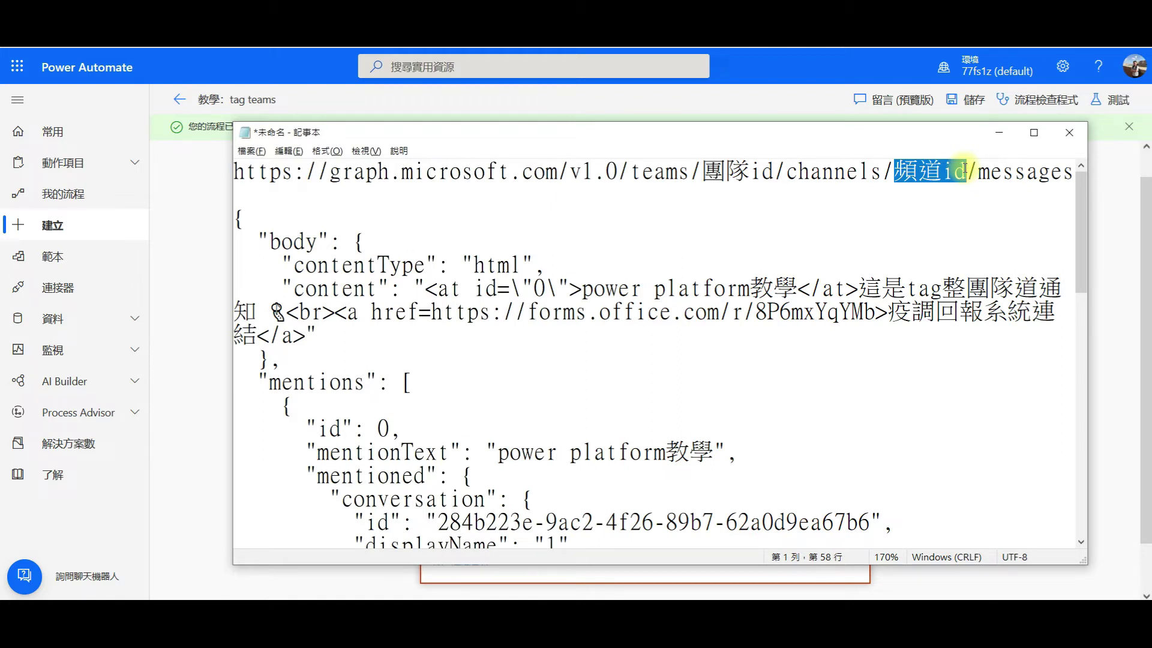
Start a new blank Notepad window, then return to the Power Automate flow editor
right_click(427, 618)
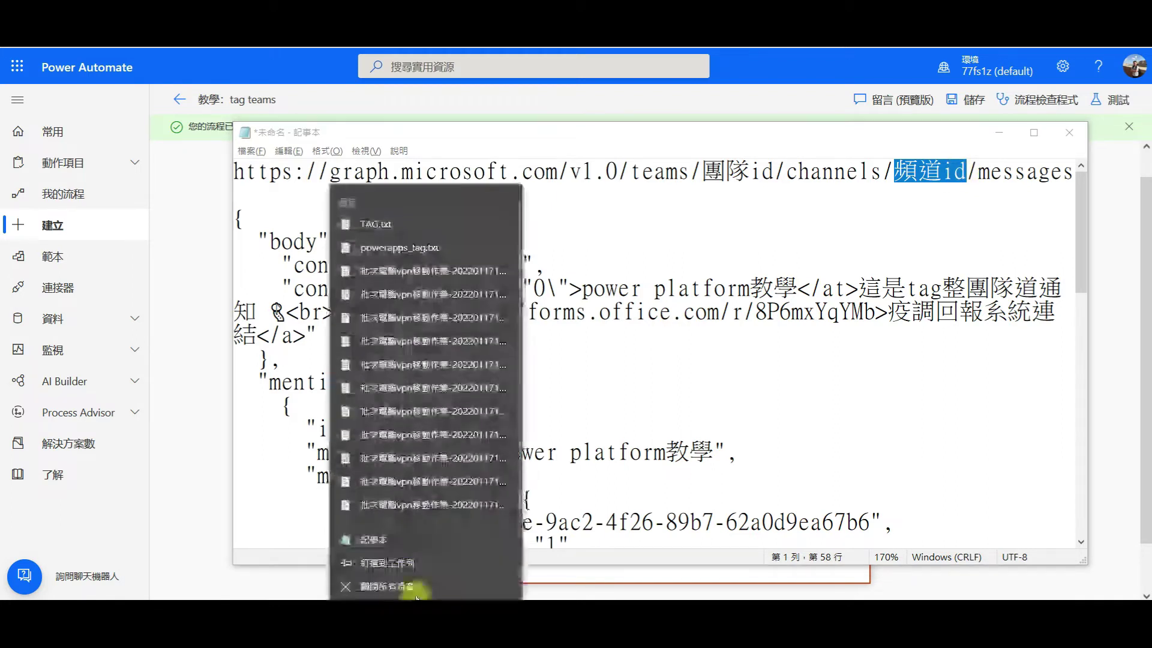
click(399, 544)
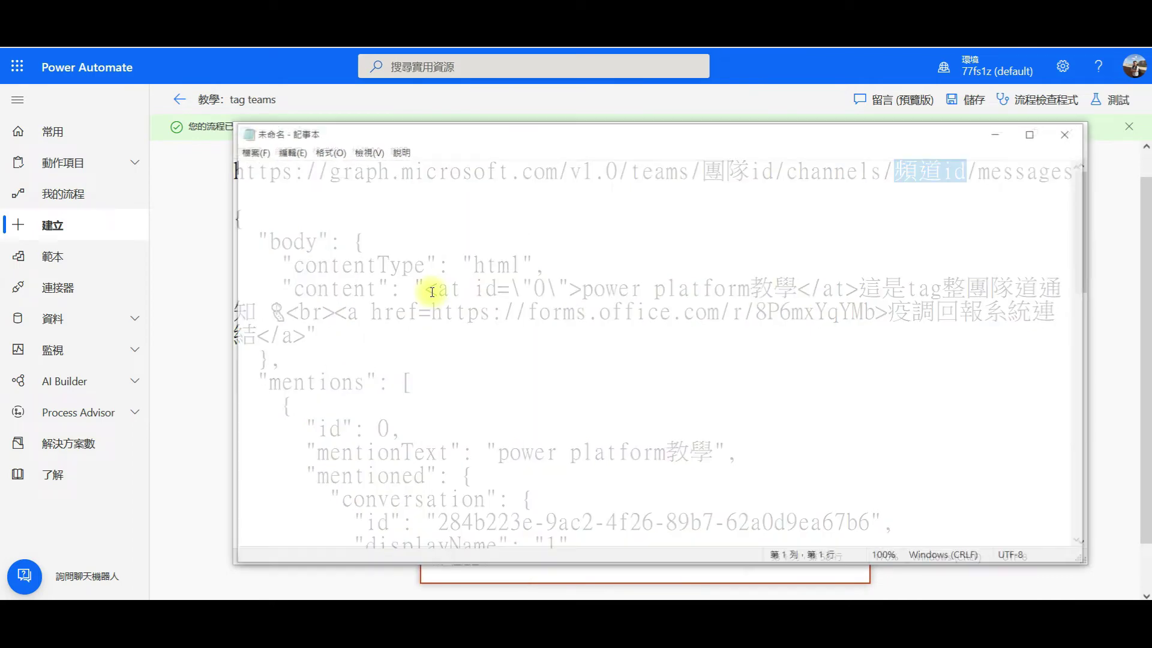
click(1146, 276)
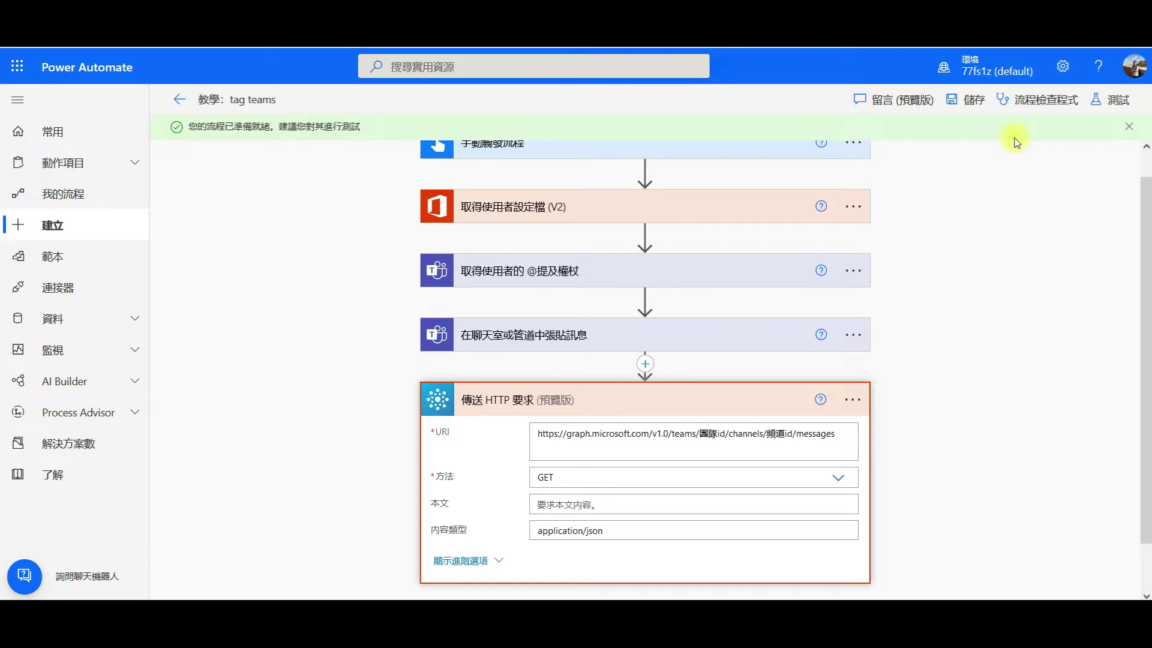
Insert a Microsoft Teams 列出小組 (List teams) action just before the 傳送 HTTP 要求 step
scroll(852, 210, up, 1)
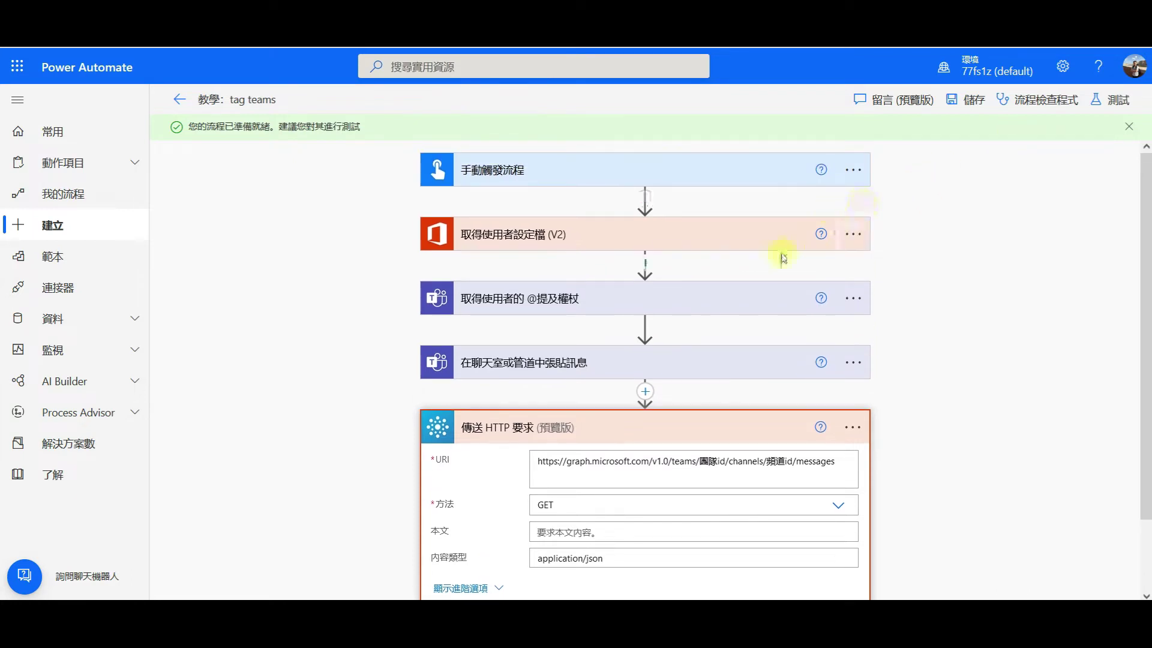
scroll(750, 276, down, 2)
click(645, 311)
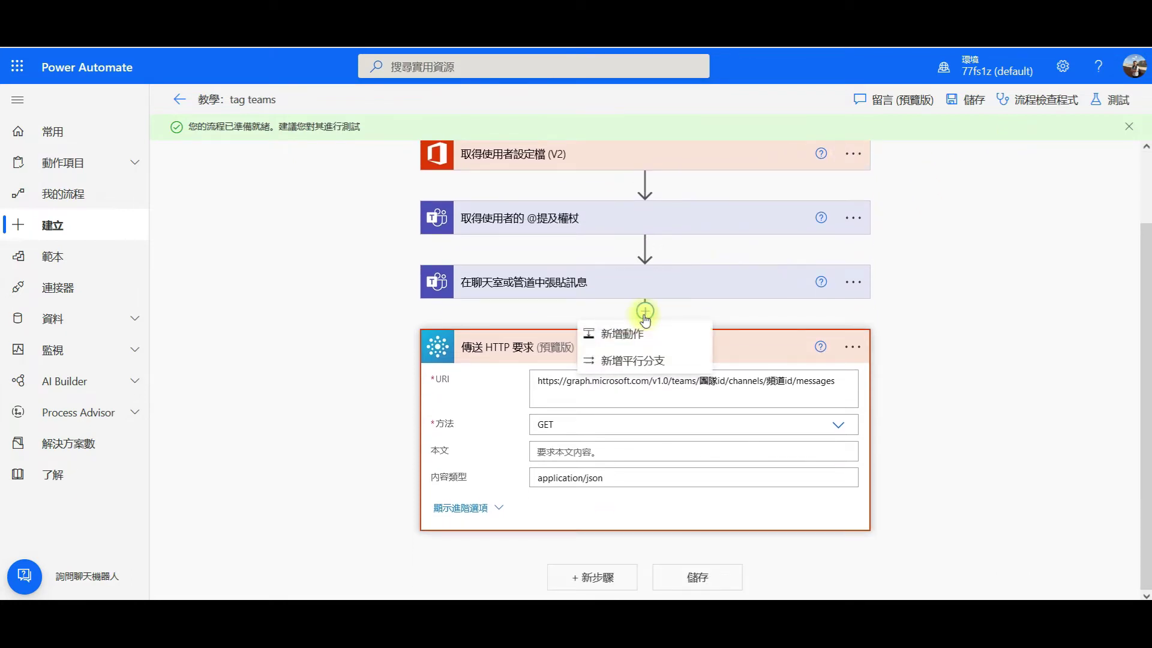
click(637, 336)
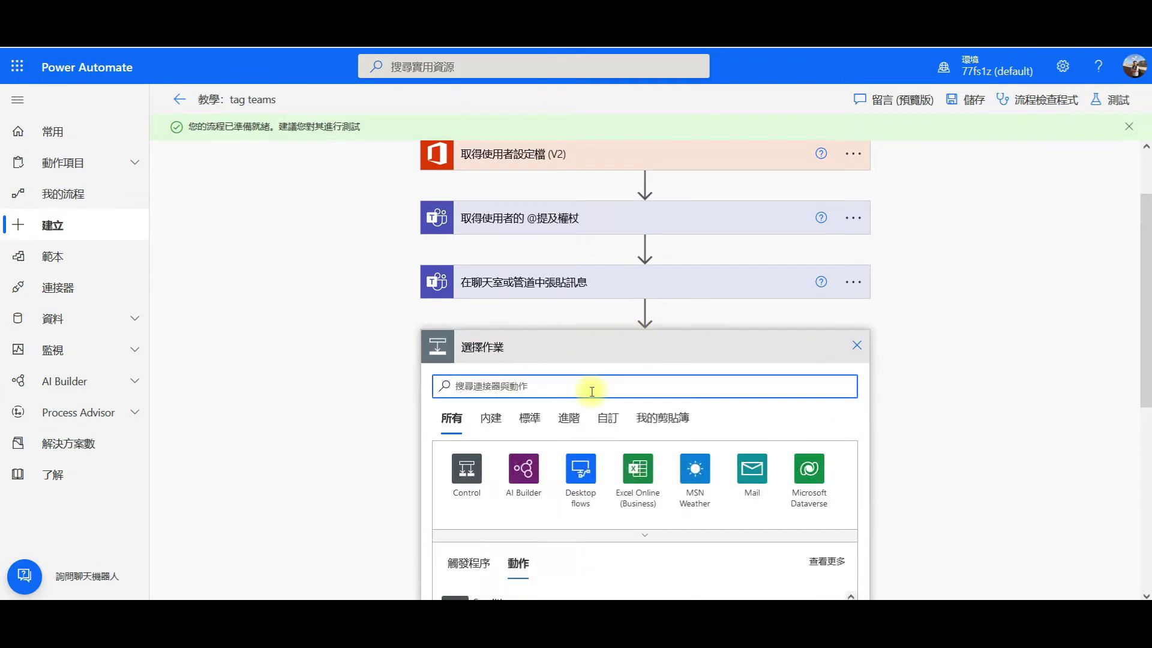
text(TE)
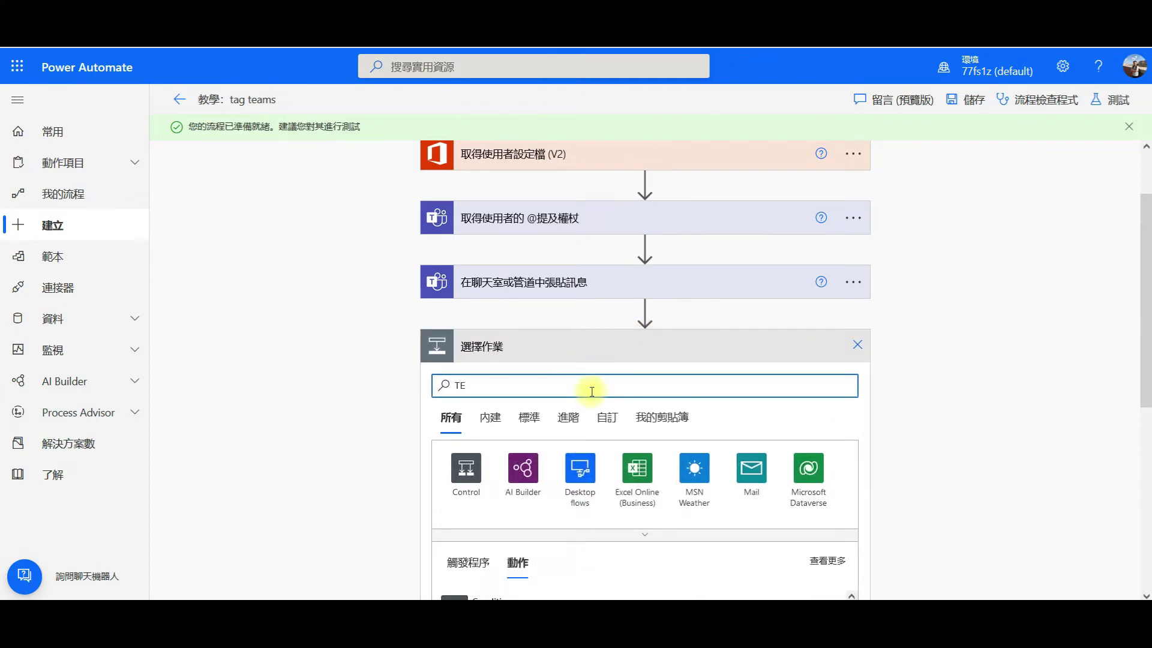
text(AMS)
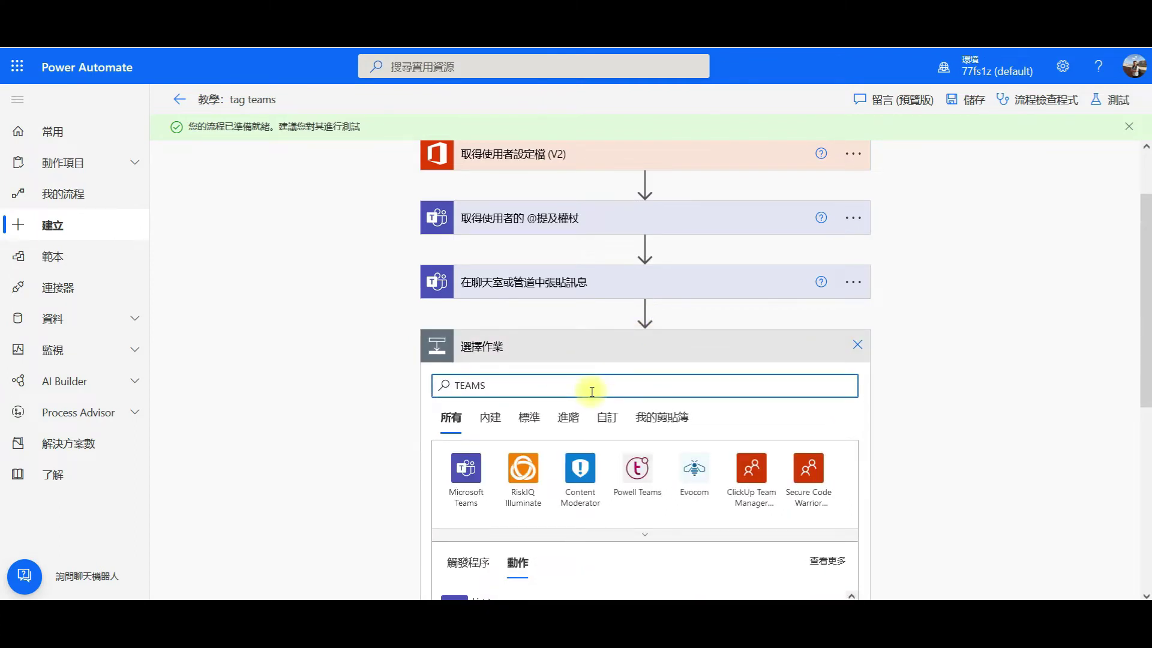
scroll(588, 390, down, 3)
click(473, 454)
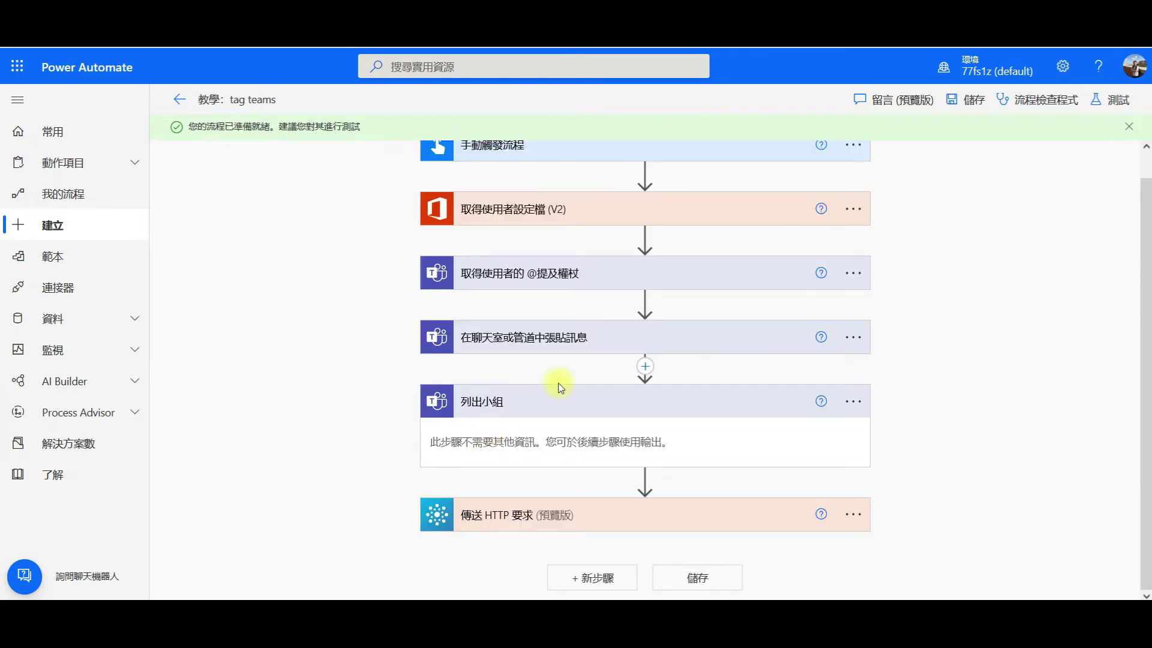
click(603, 410)
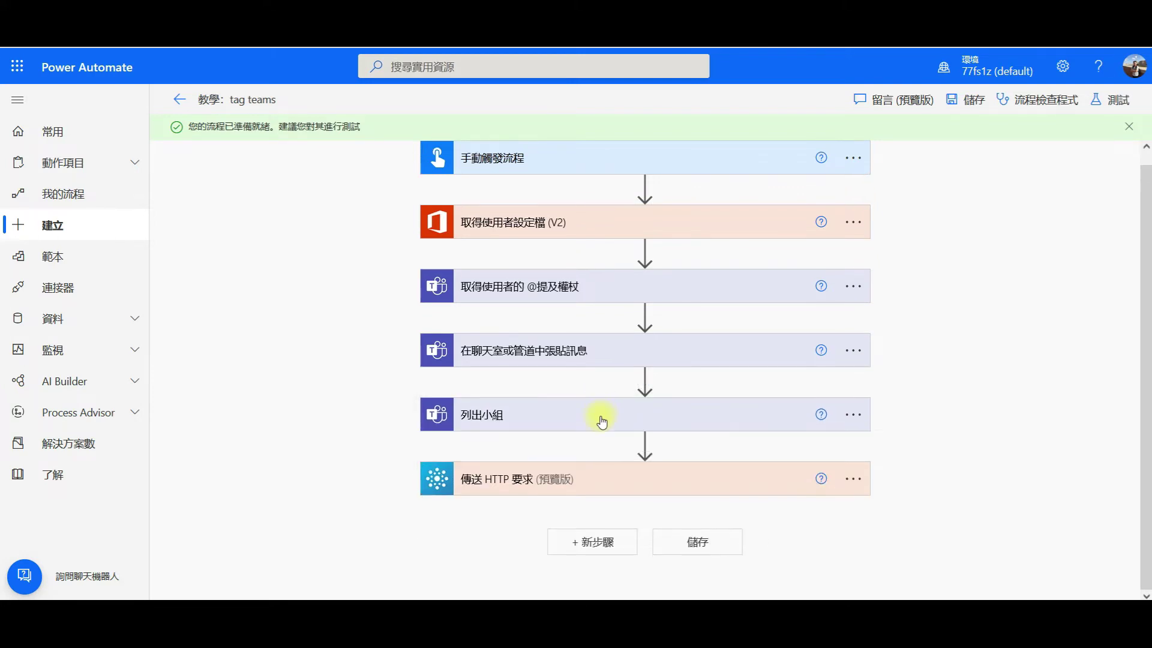
click(601, 421)
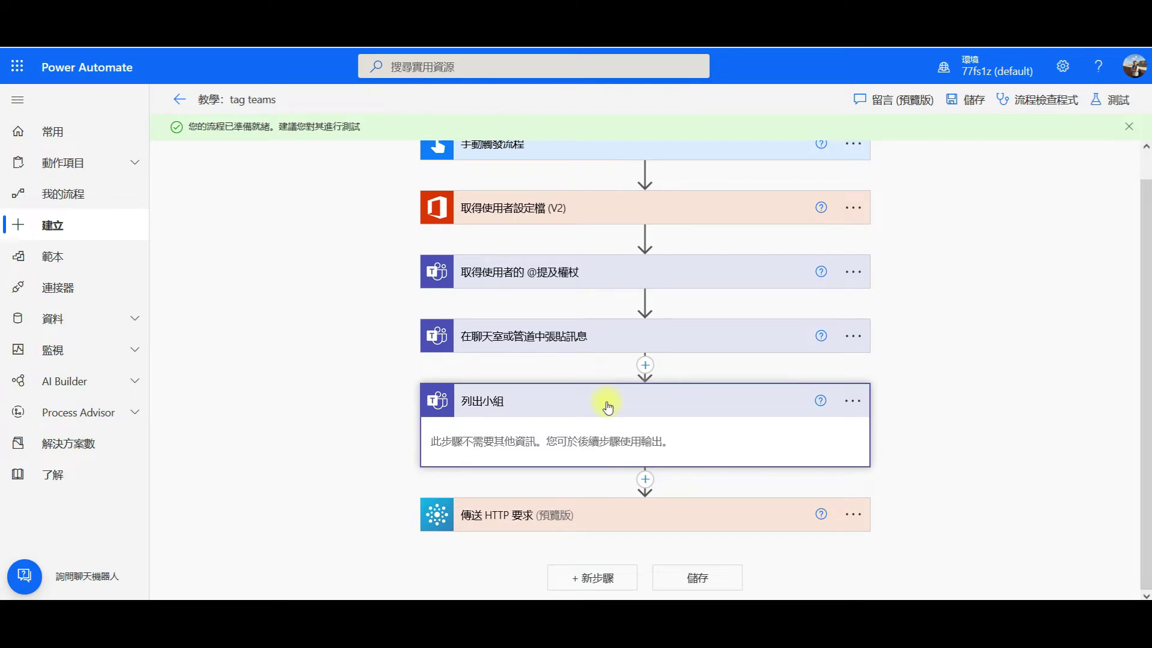
Delete the 列出小組 (List teams) step from the flow
click(853, 400)
click(911, 501)
click(581, 351)
Add a Microsoft Teams 列出頻道 (List channels) step with team set to PowerPlatform教學
click(643, 379)
click(621, 400)
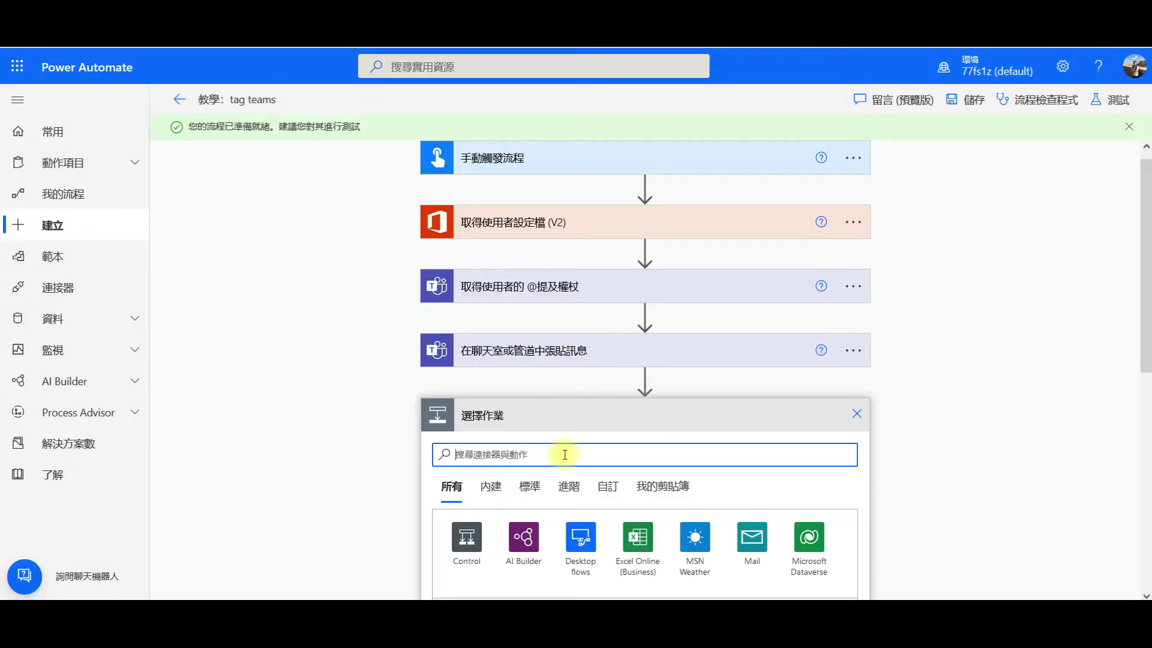
text(TEAMS)
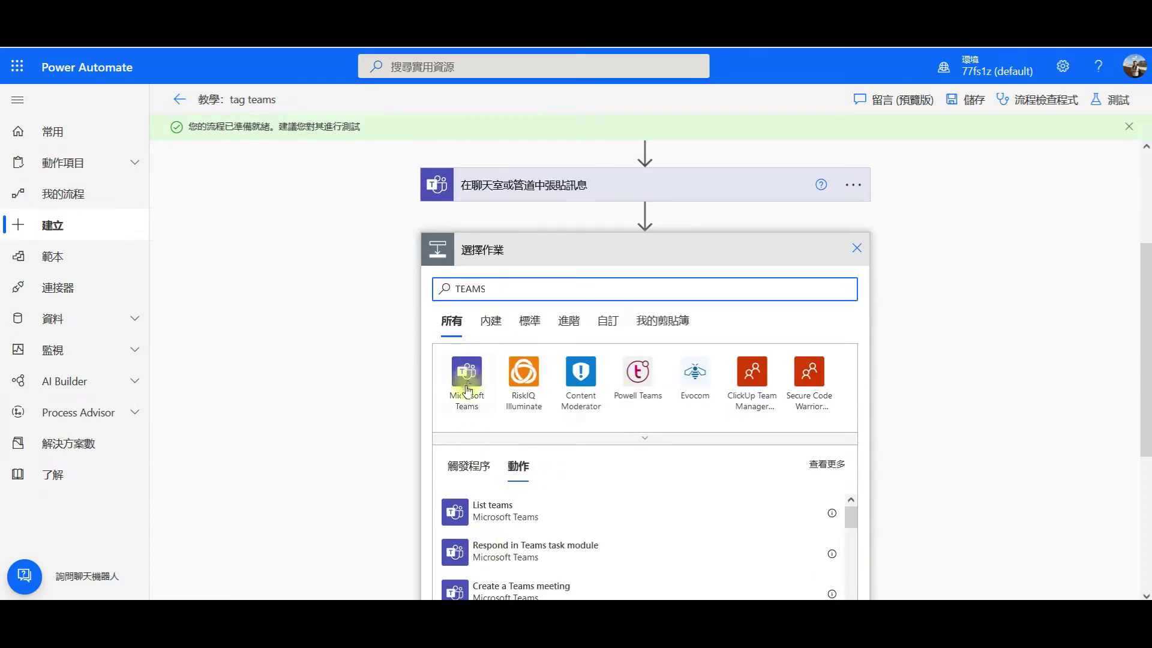
click(465, 377)
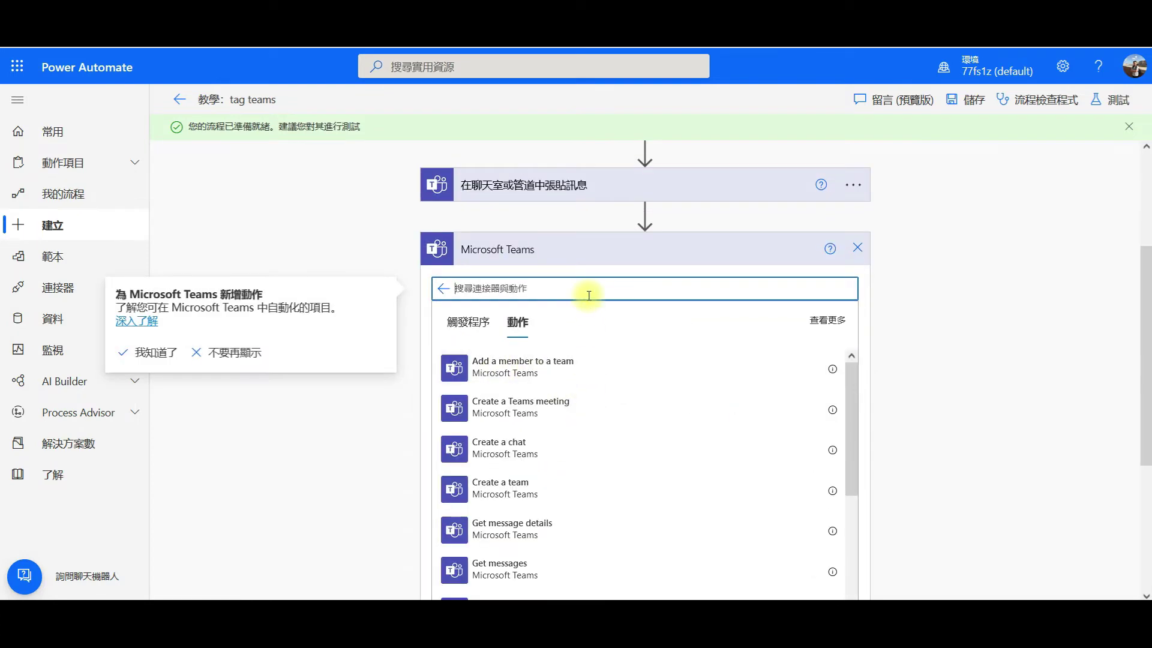
text(LIST)
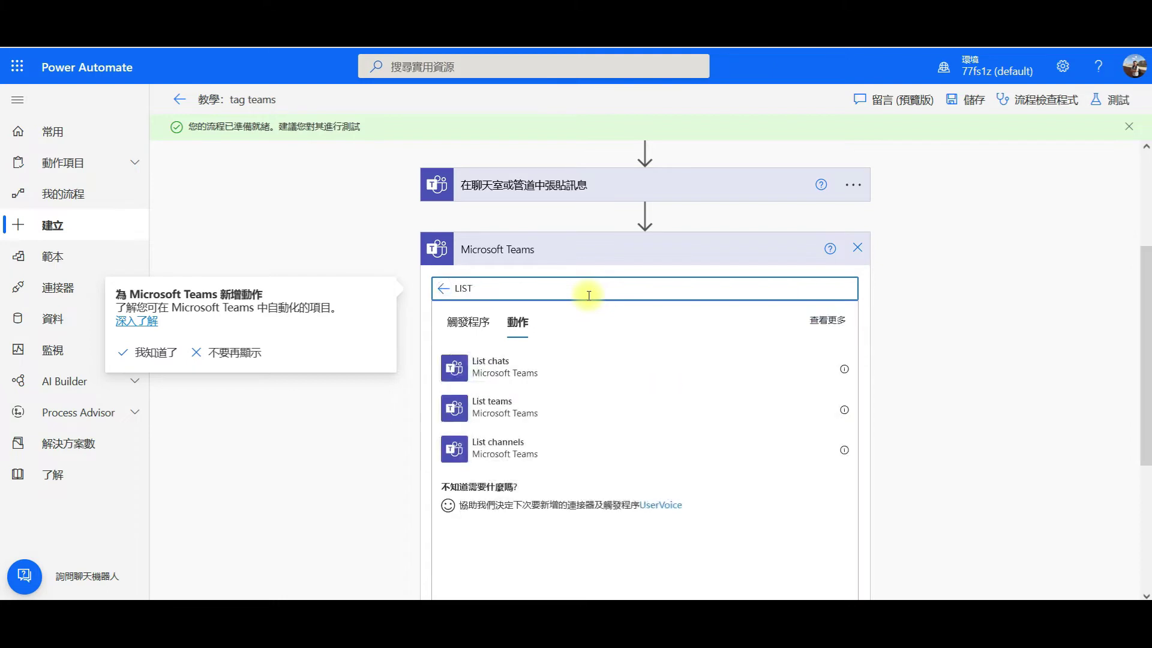
click(506, 459)
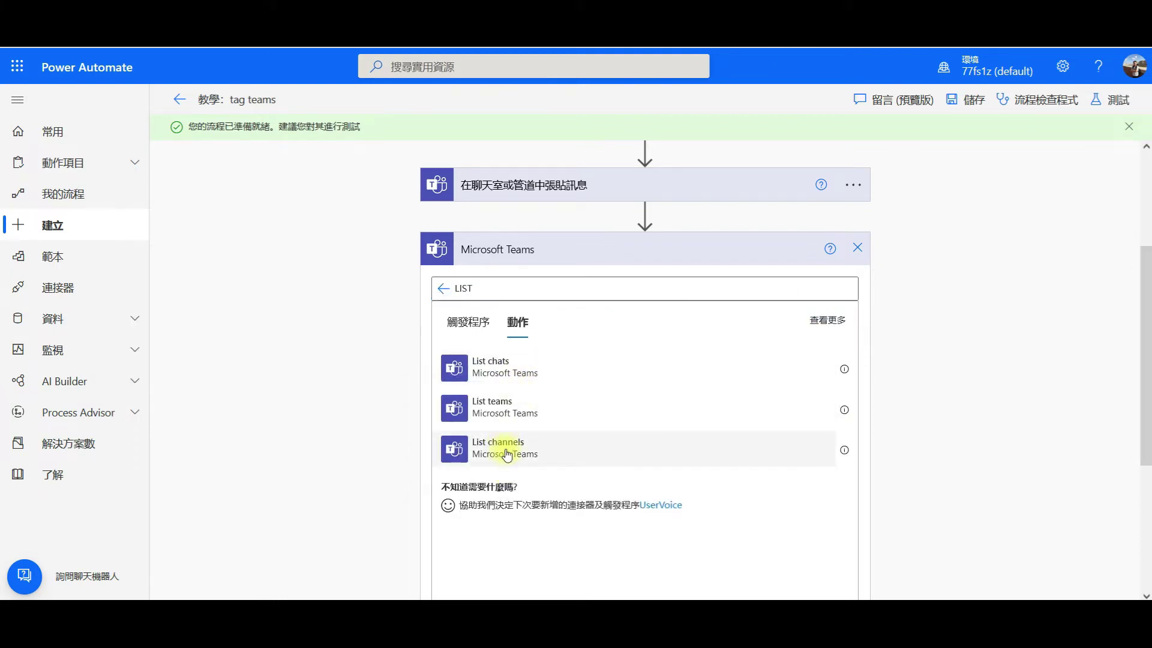
click(507, 455)
click(625, 449)
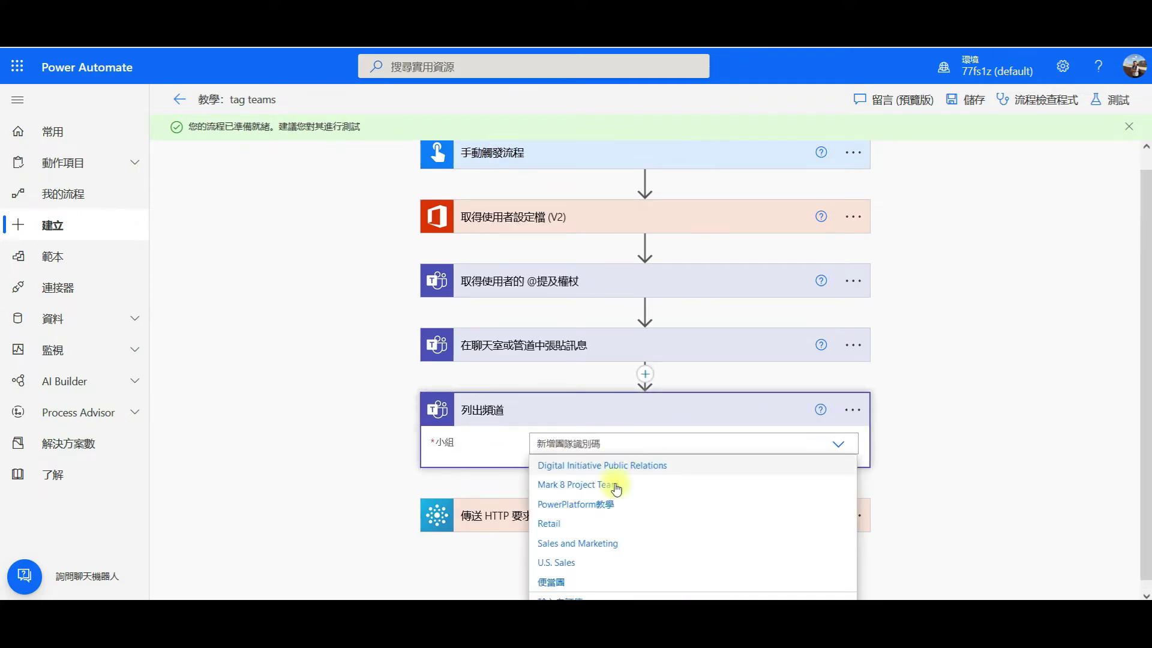
click(555, 509)
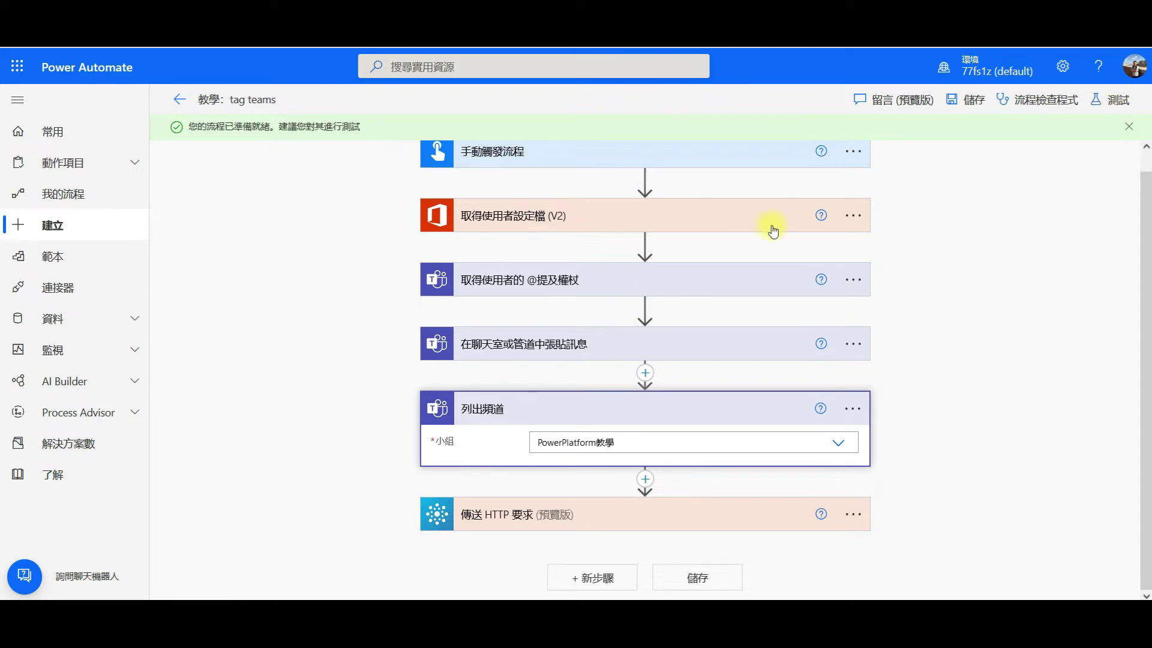
click(1110, 100)
Save and test-run the flow, then view the 傳送 HTTP 要求 step's BadRequest error
click(950, 573)
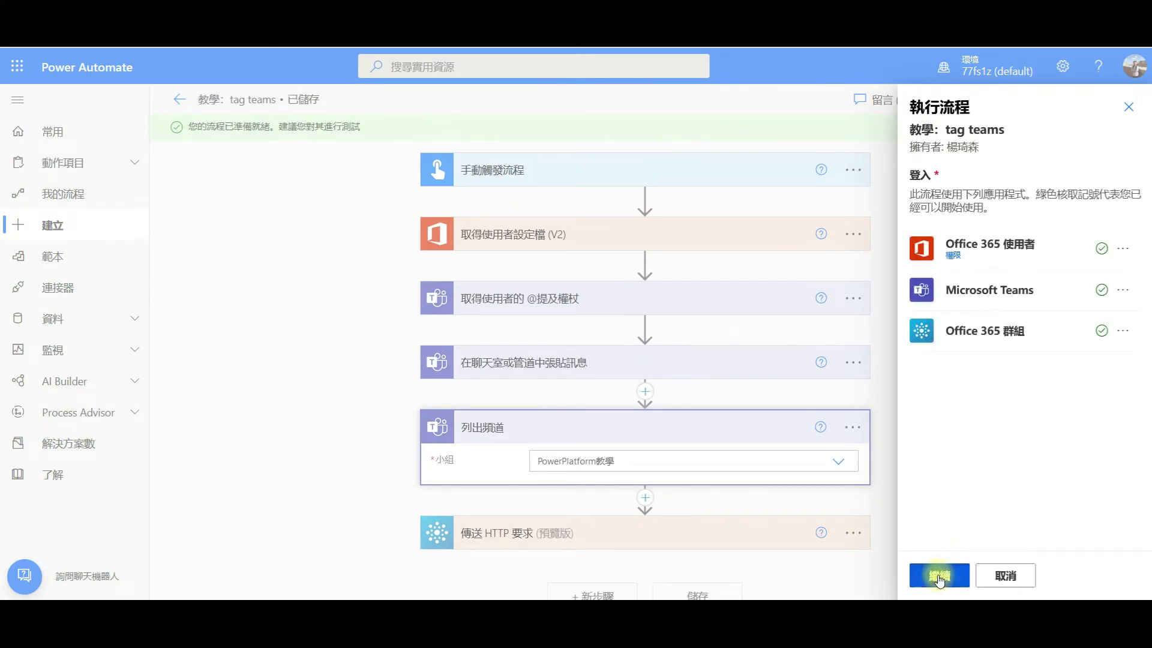
click(939, 576)
click(939, 576)
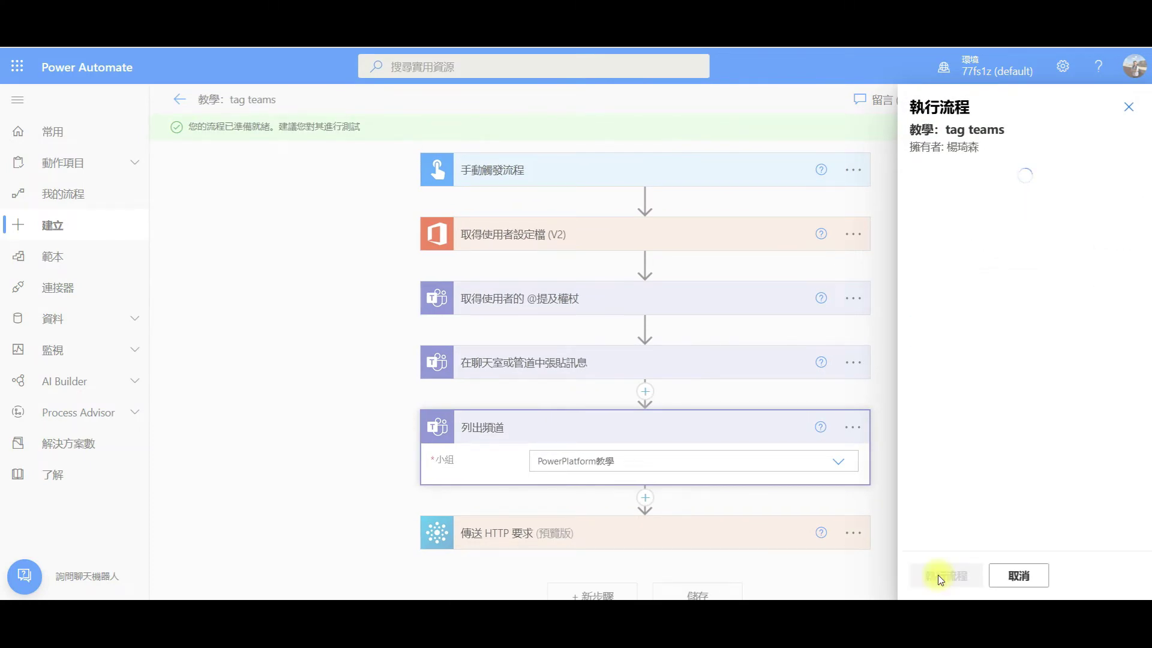
click(939, 576)
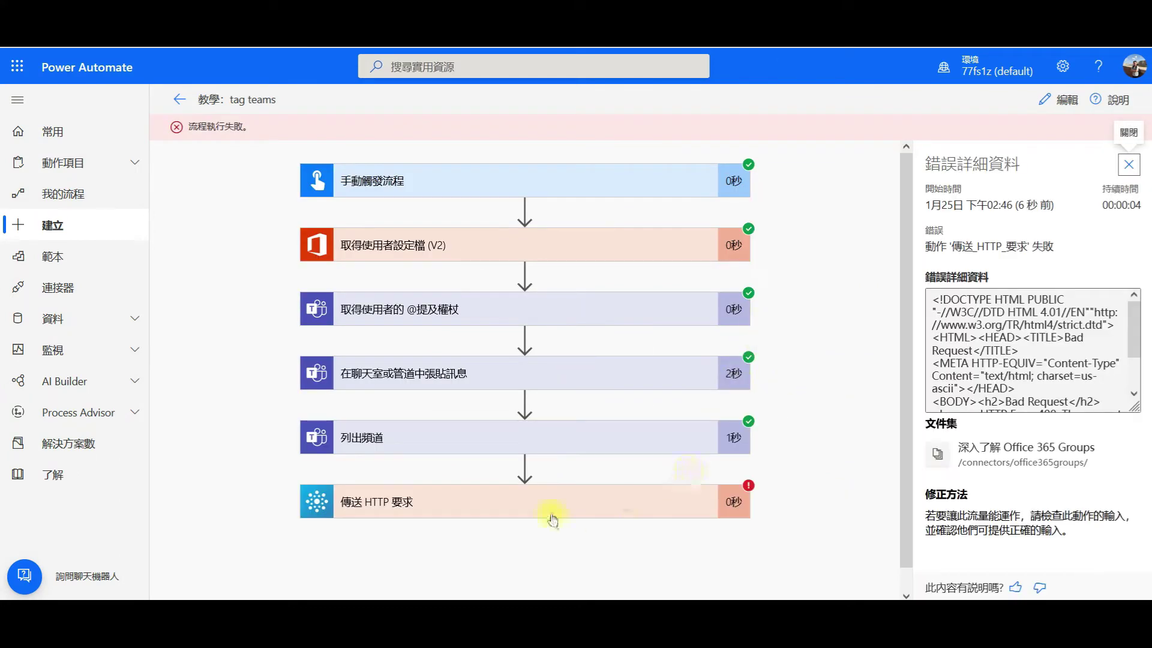
click(553, 518)
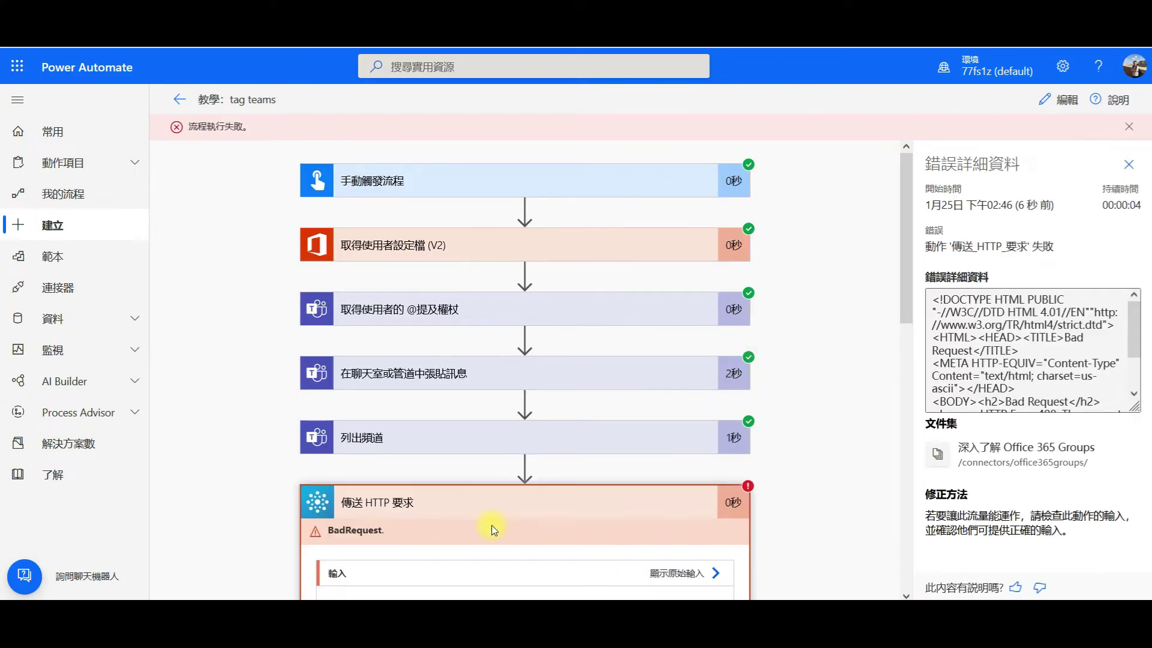
Inspect the 列出頻道 step's output and dismiss the run failure and error panels
click(501, 443)
scroll(534, 370, down, 3)
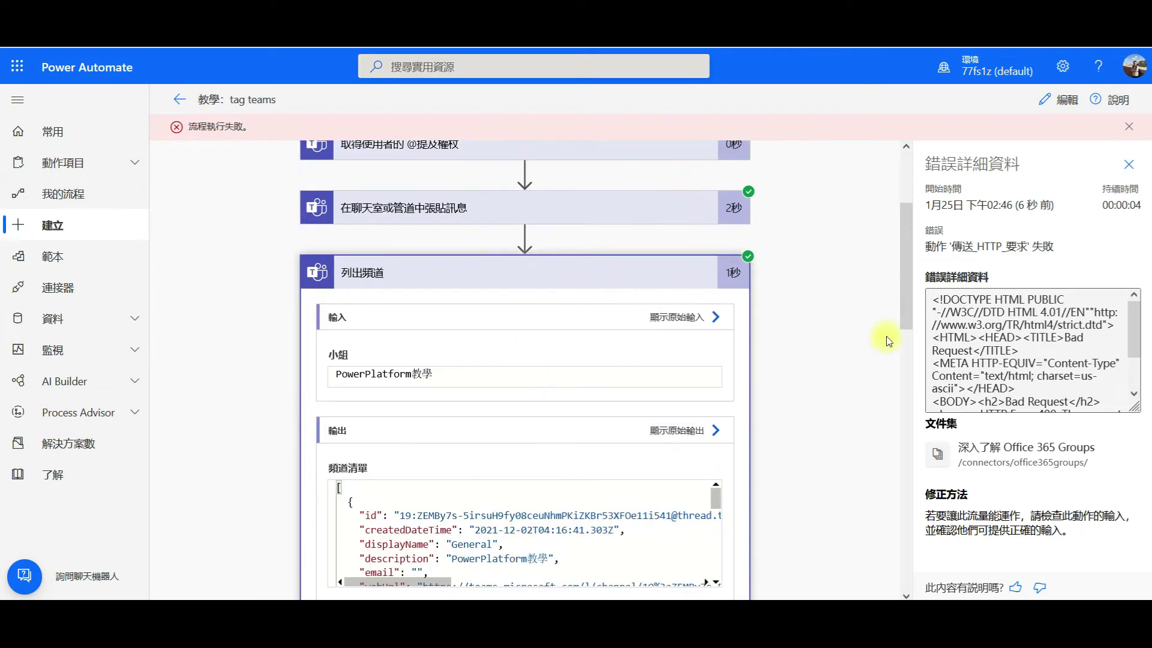
click(1131, 129)
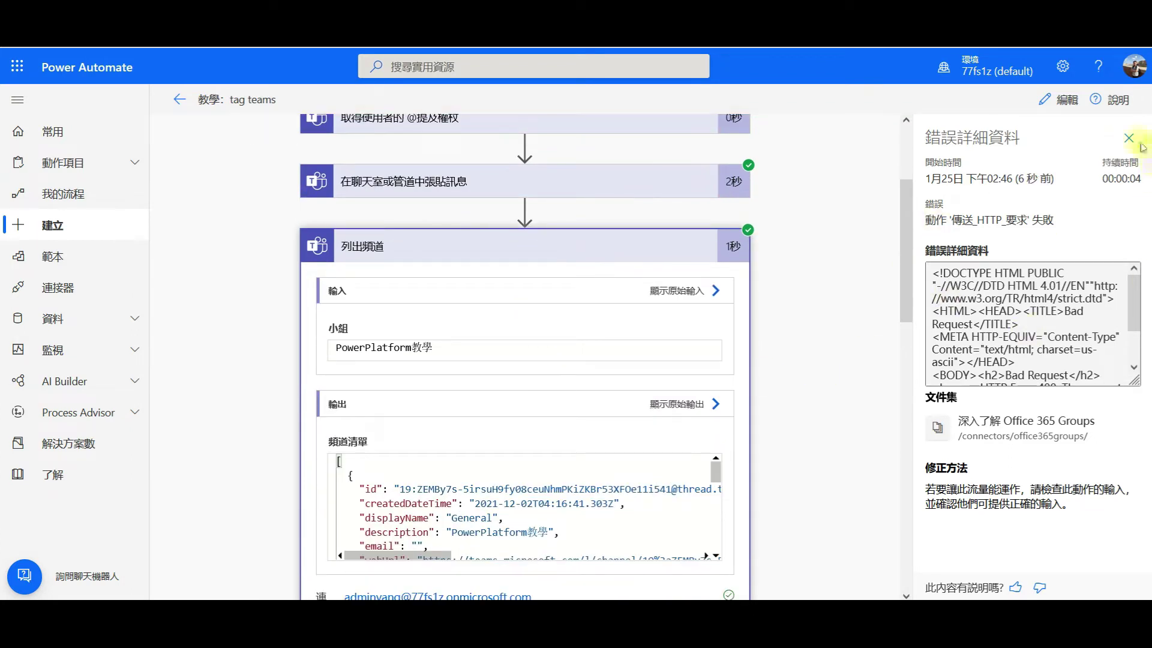
click(1128, 138)
Copy the General channel's id from the 列出頻道 output into a blank Notepad note
scroll(654, 457, down, 2)
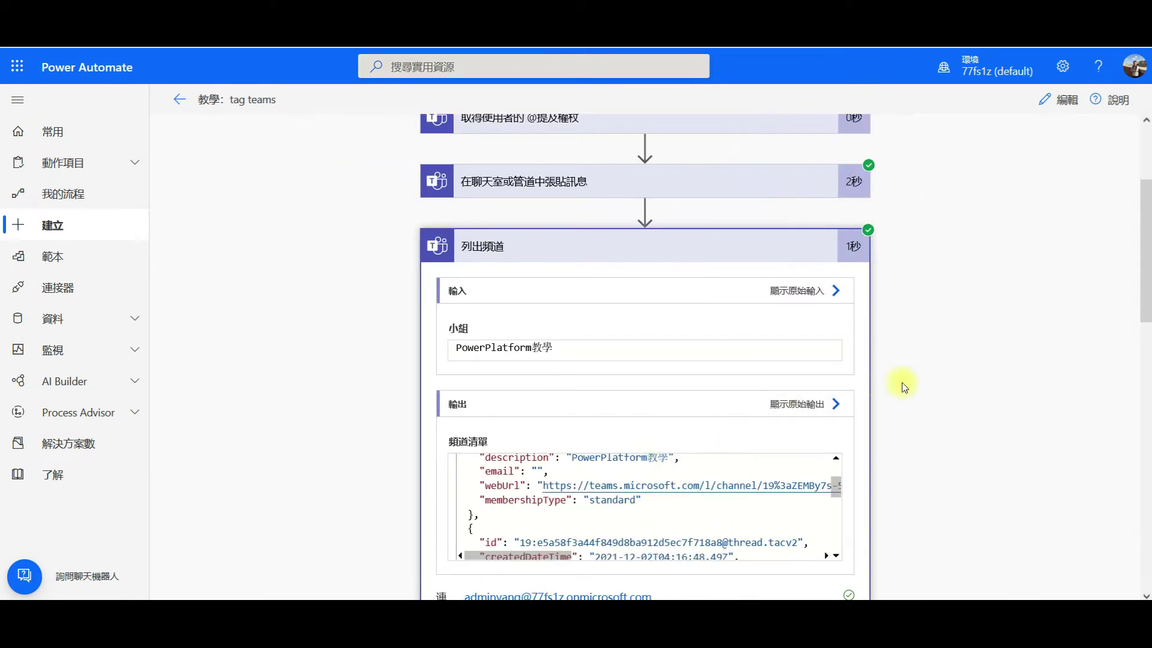
scroll(735, 510, up, 2)
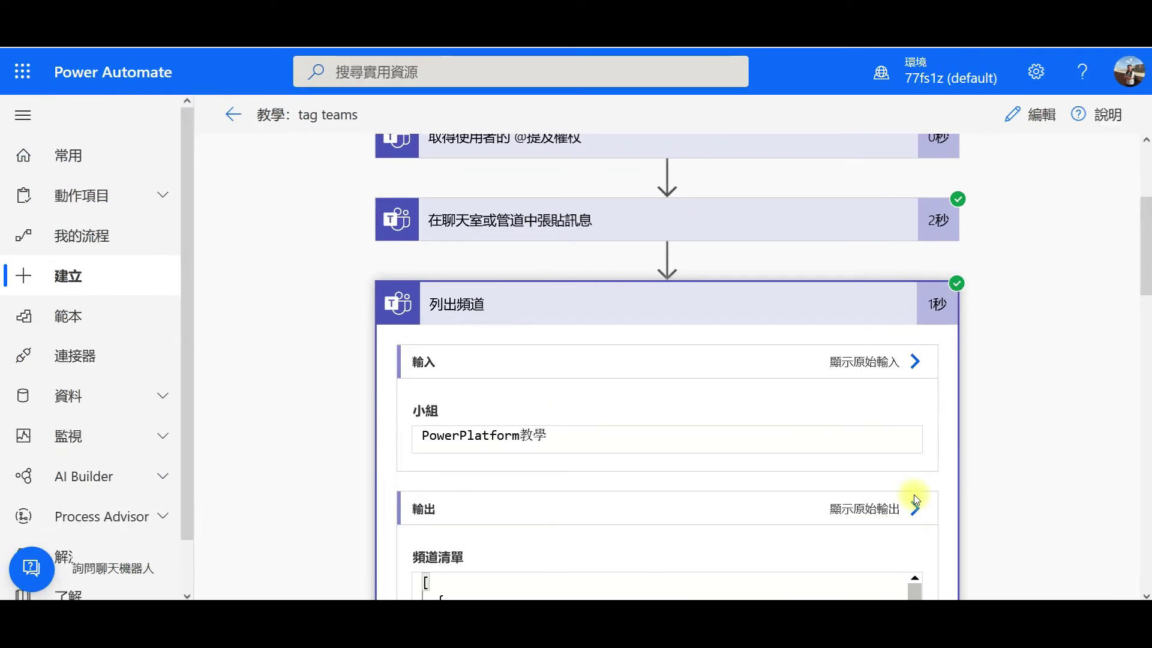
scroll(915, 498, down, 4)
scroll(915, 498, down, 2)
scroll(915, 498, up, 2)
scroll(708, 432, up, 1)
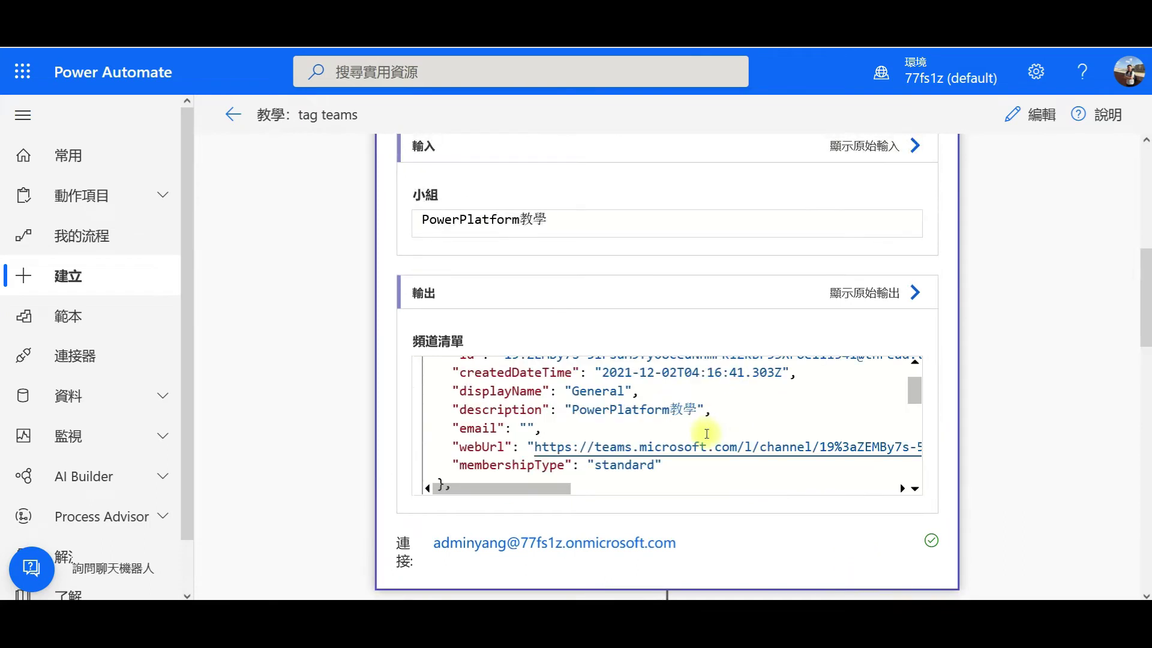
scroll(700, 432, up, 1)
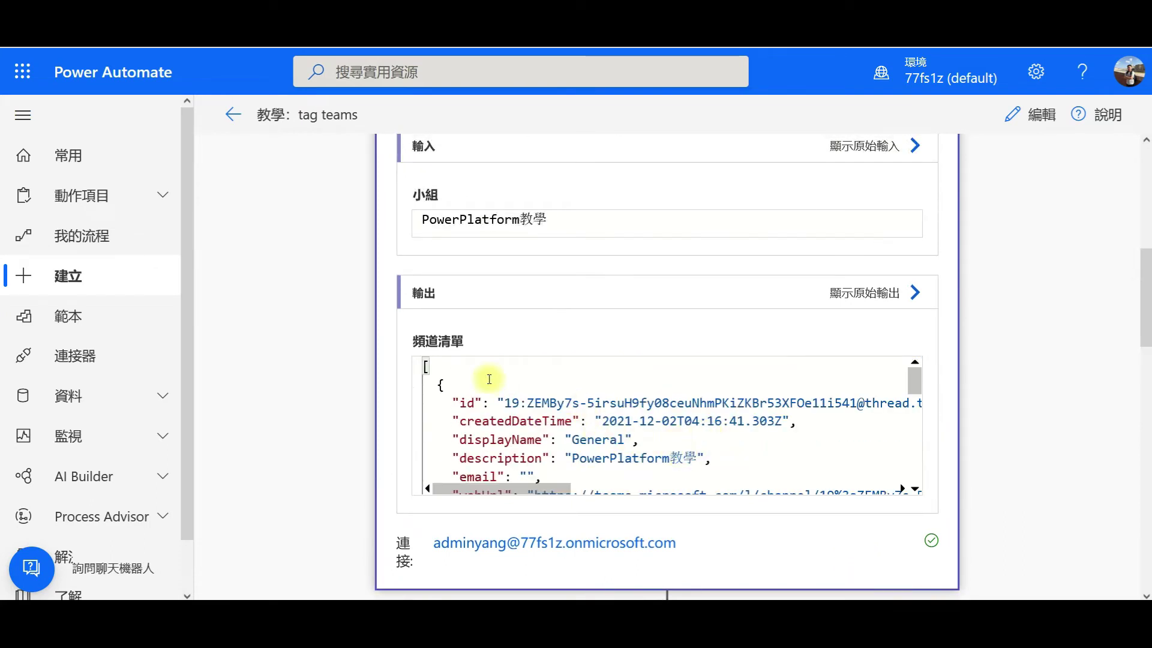
click(528, 402)
key(ctrl+a)
click(534, 402)
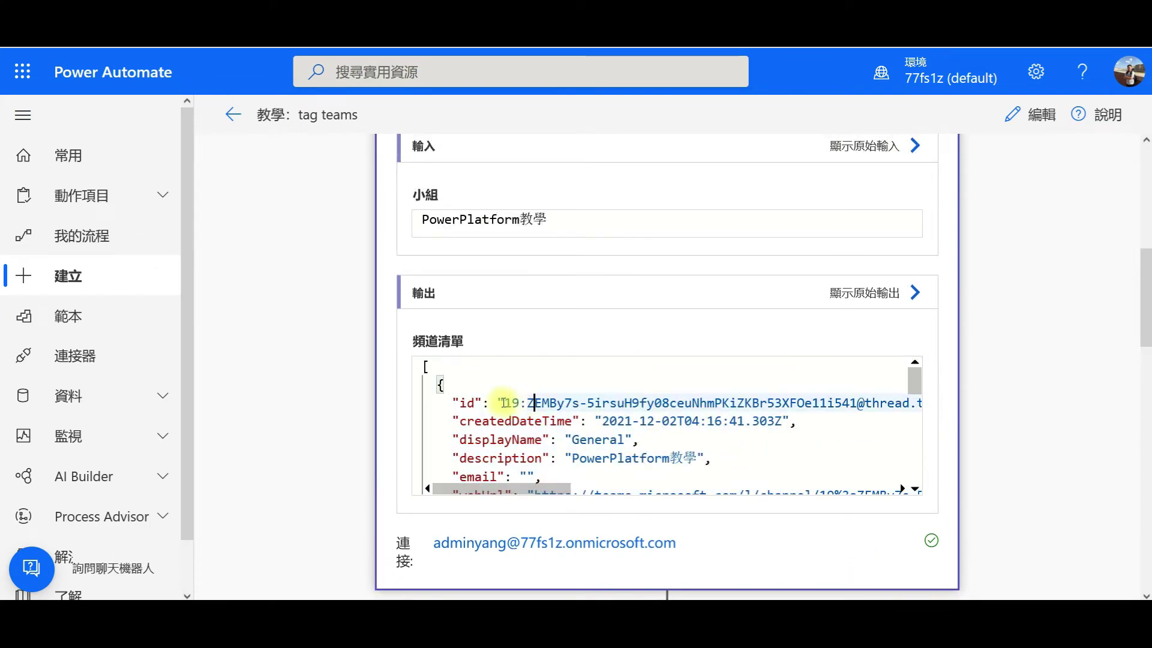
mouse_move(506, 403)
mouse_down()
mouse_move(909, 409)
mouse_move(877, 404)
mouse_up()
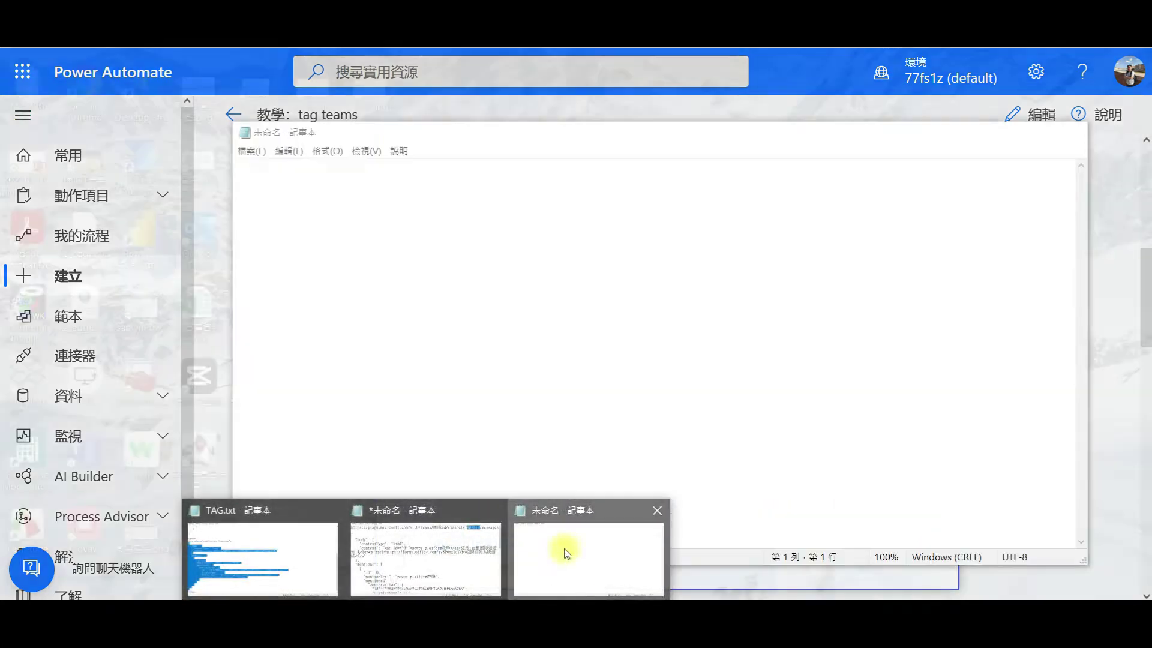
click(567, 553)
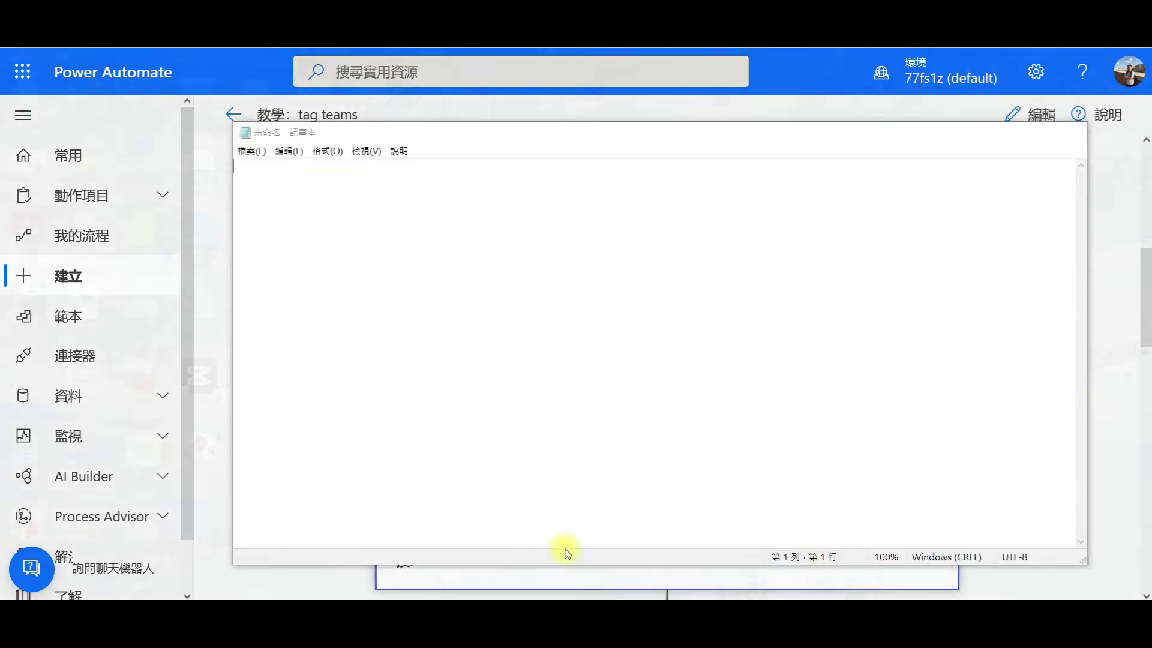
key(ctrl+v)
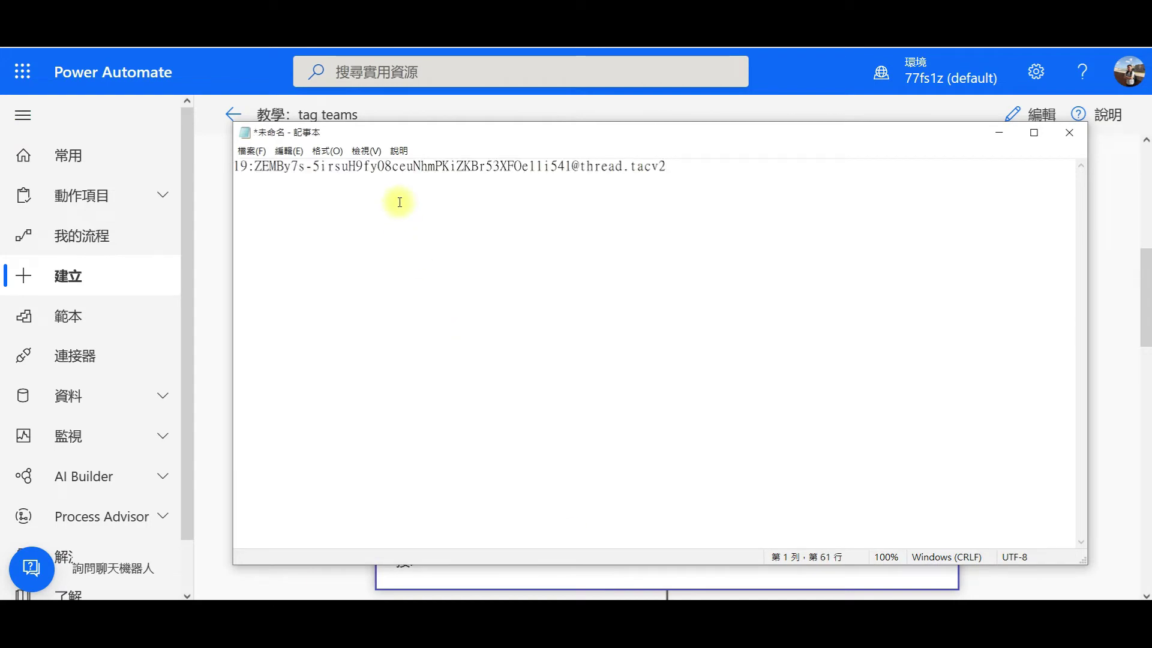
click(999, 132)
Review the channel JSON returned by the 列出頻道 step in the run view
drag(616, 401, 600, 422)
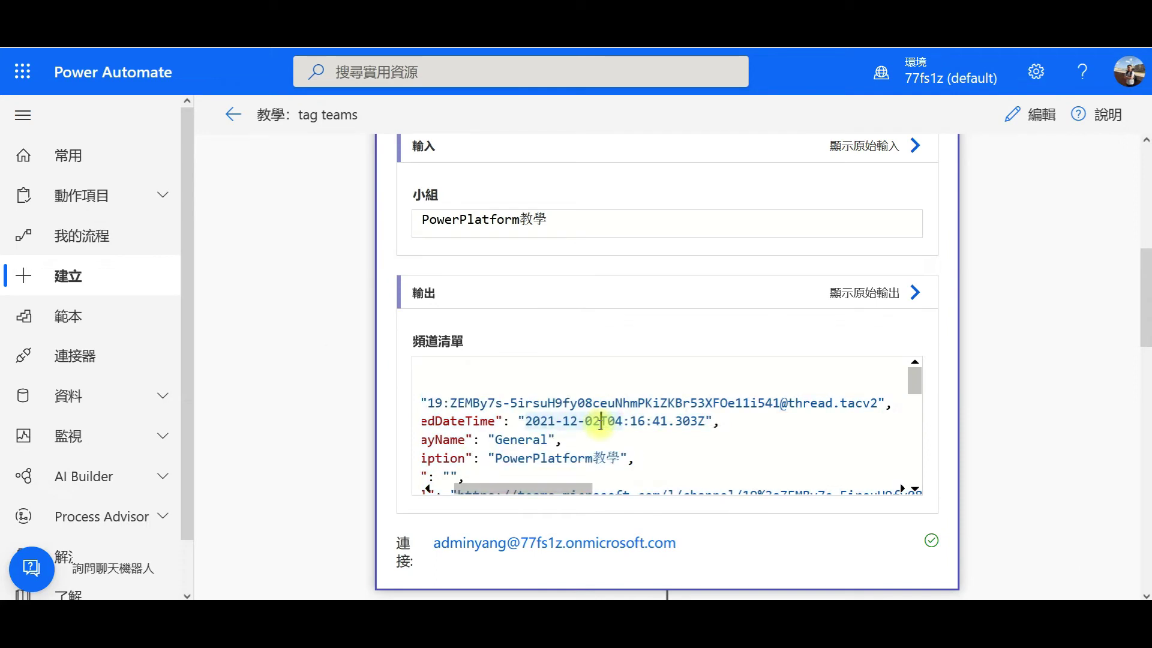
scroll(566, 471, down, 1)
scroll(576, 456, left, 3)
scroll(659, 420, down, 1)
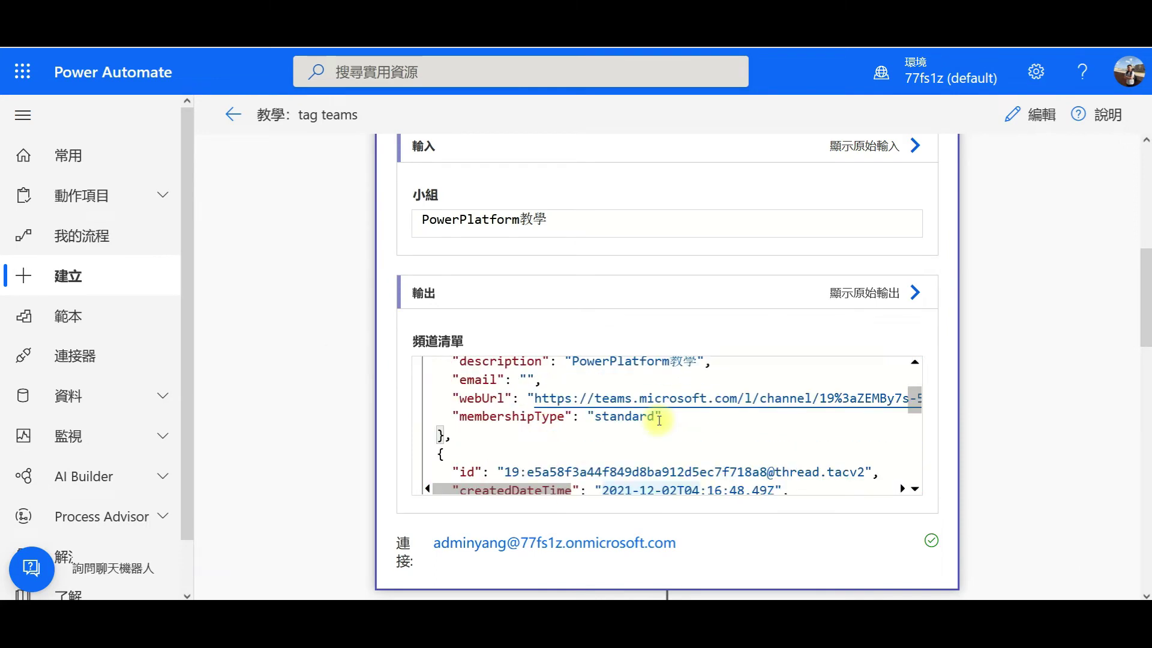
scroll(697, 440, down, 1)
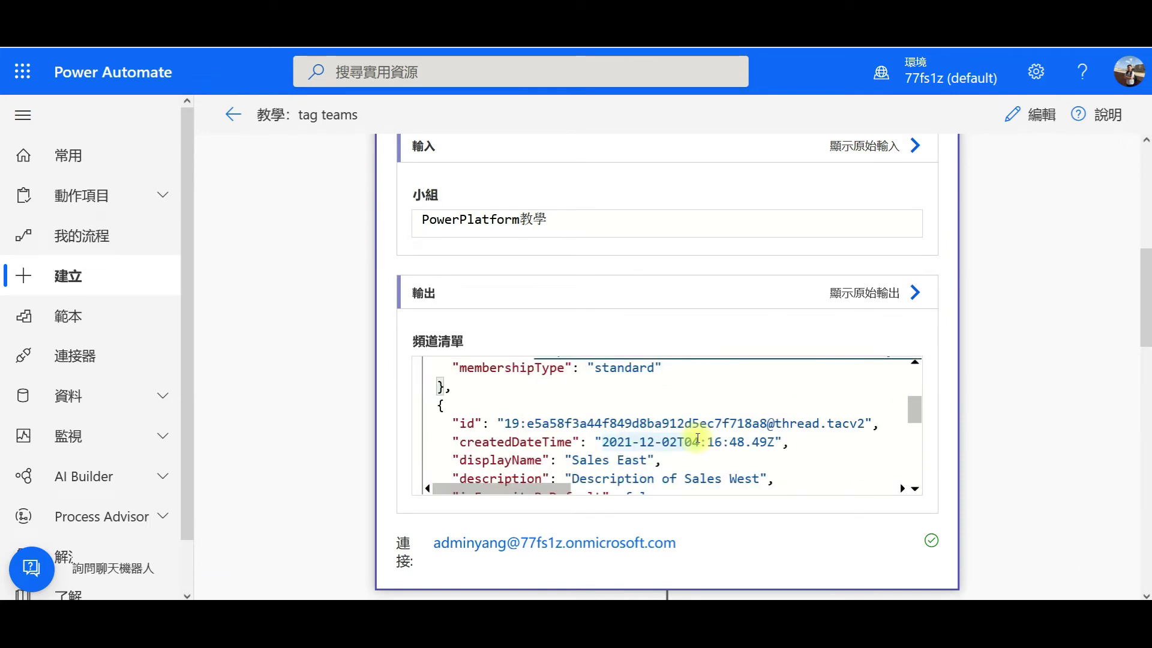
scroll(698, 440, down, 1)
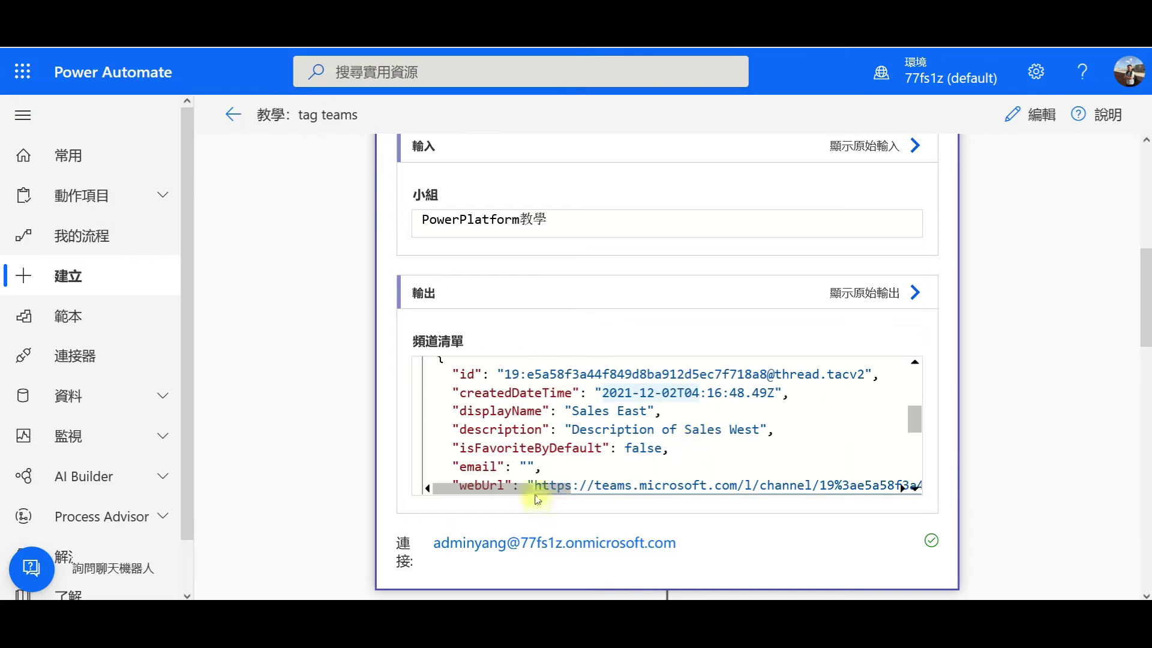
scroll(601, 408, down, 1)
scroll(602, 408, down, 1)
scroll(602, 408, up, 3)
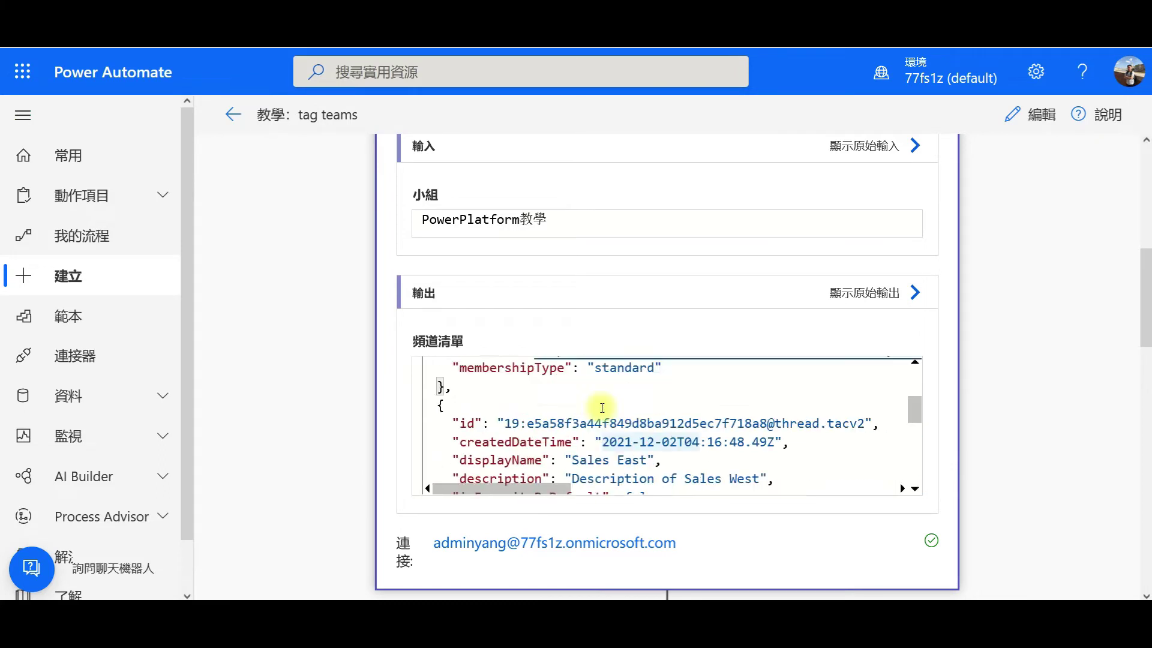
scroll(602, 408, up, 3)
mouse_move(514, 488)
mouse_down()
mouse_move(548, 492)
mouse_move(543, 458)
mouse_up()
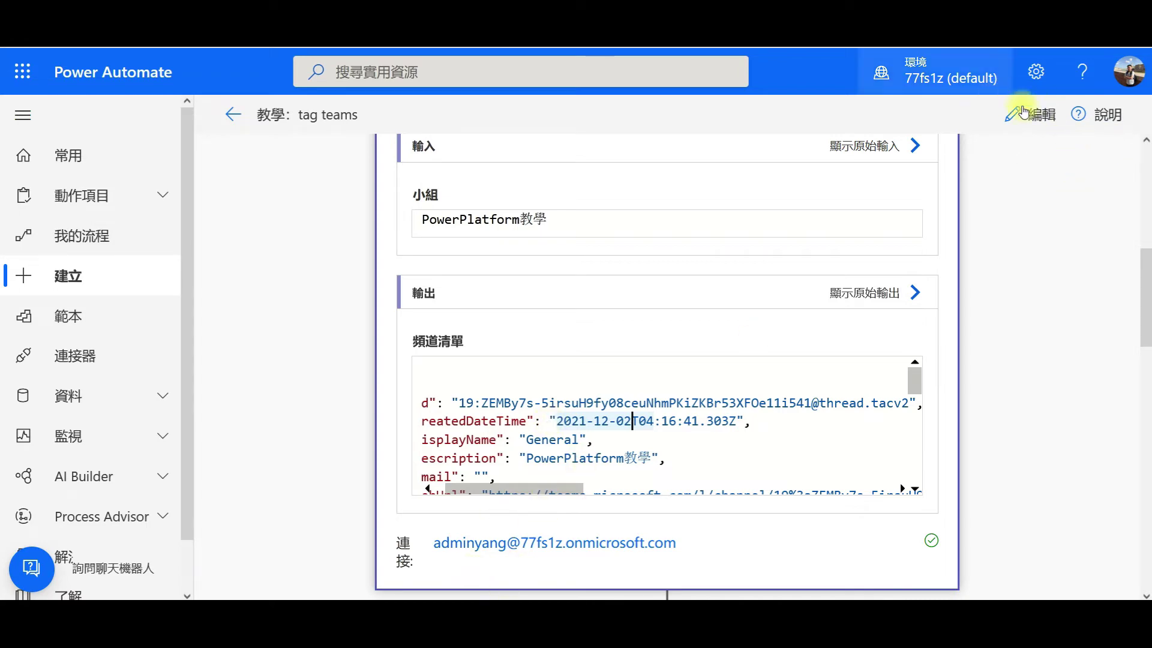
Edit the flow and select the 團隊id placeholder in the 傳送 HTTP 要求 URI
click(1041, 114)
scroll(560, 413, down, 3)
click(599, 497)
drag(739, 207, 771, 207)
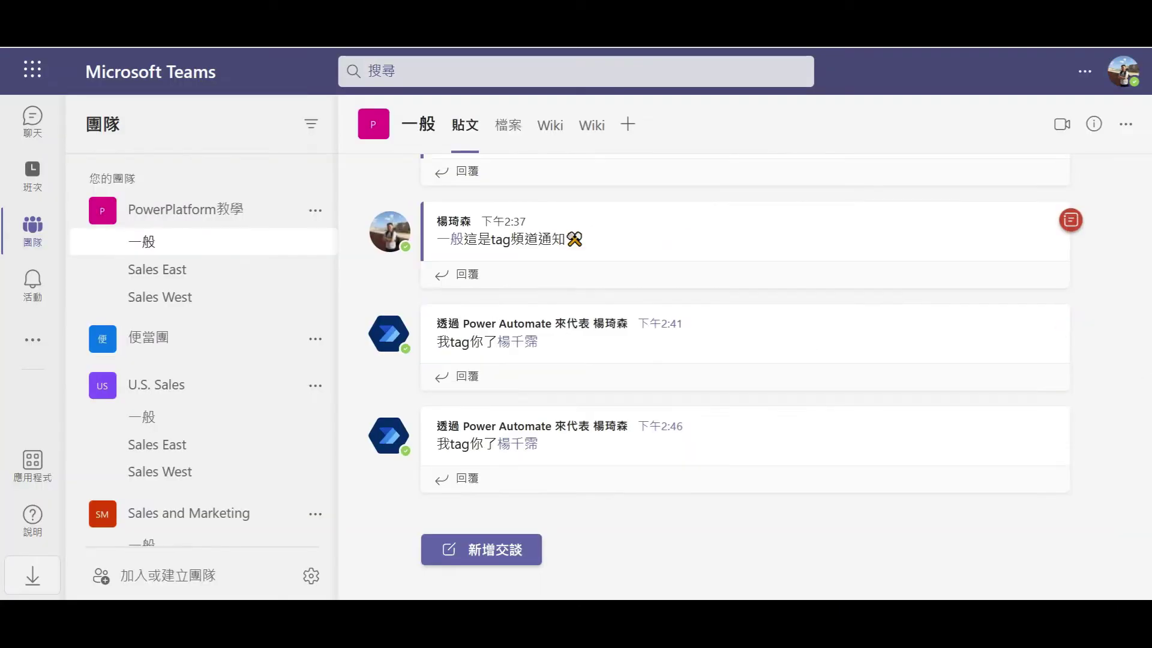
Get the link to the PowerPlatform教學 team's 一般 channel in Teams
click(145, 246)
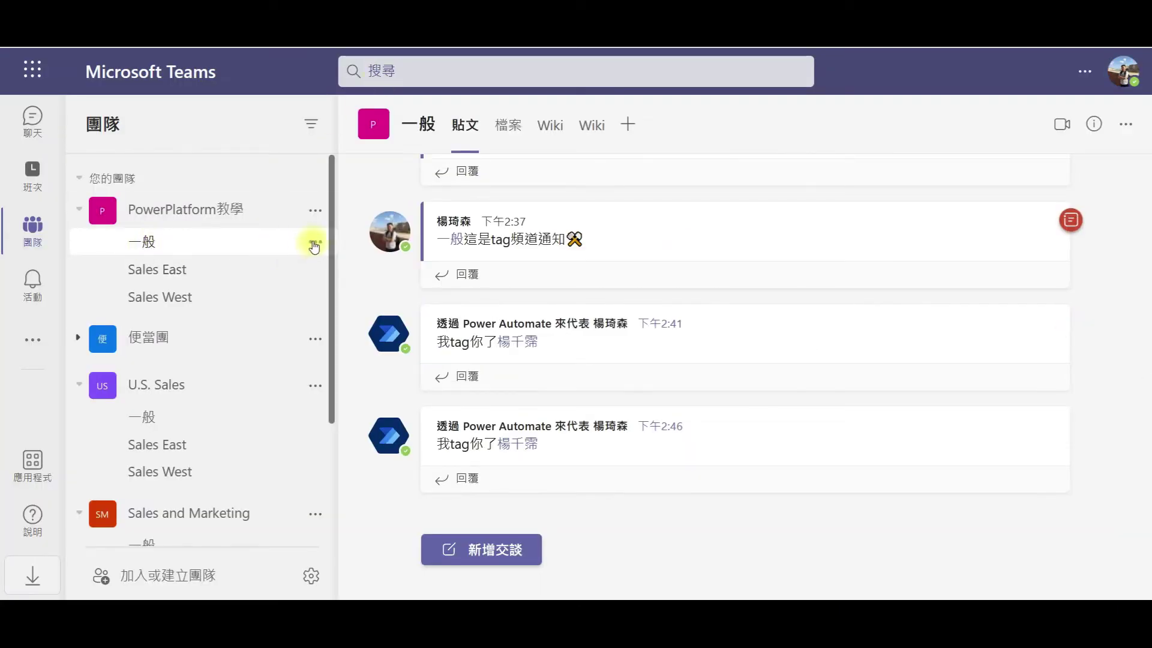
click(315, 241)
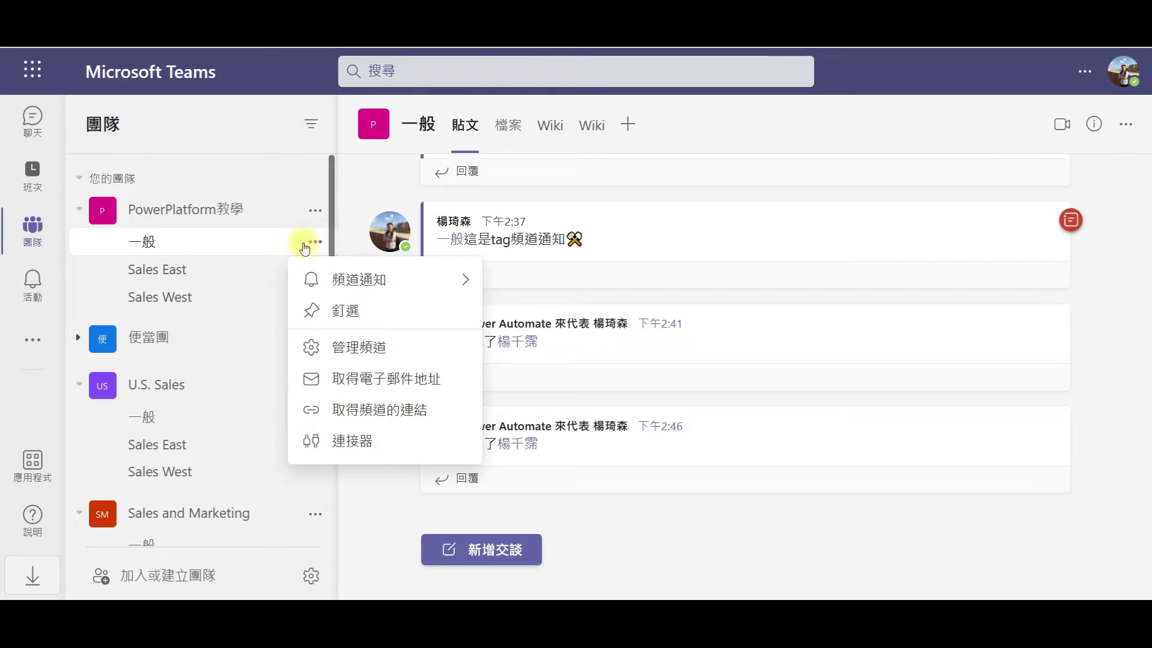
click(406, 410)
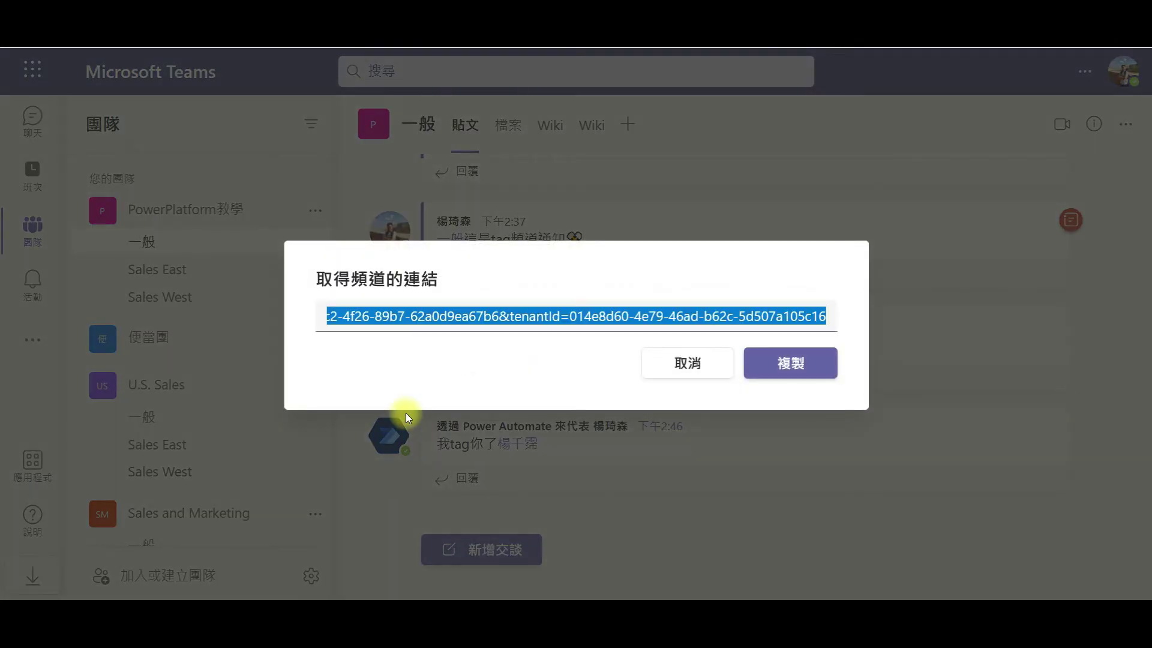
key(Escape)
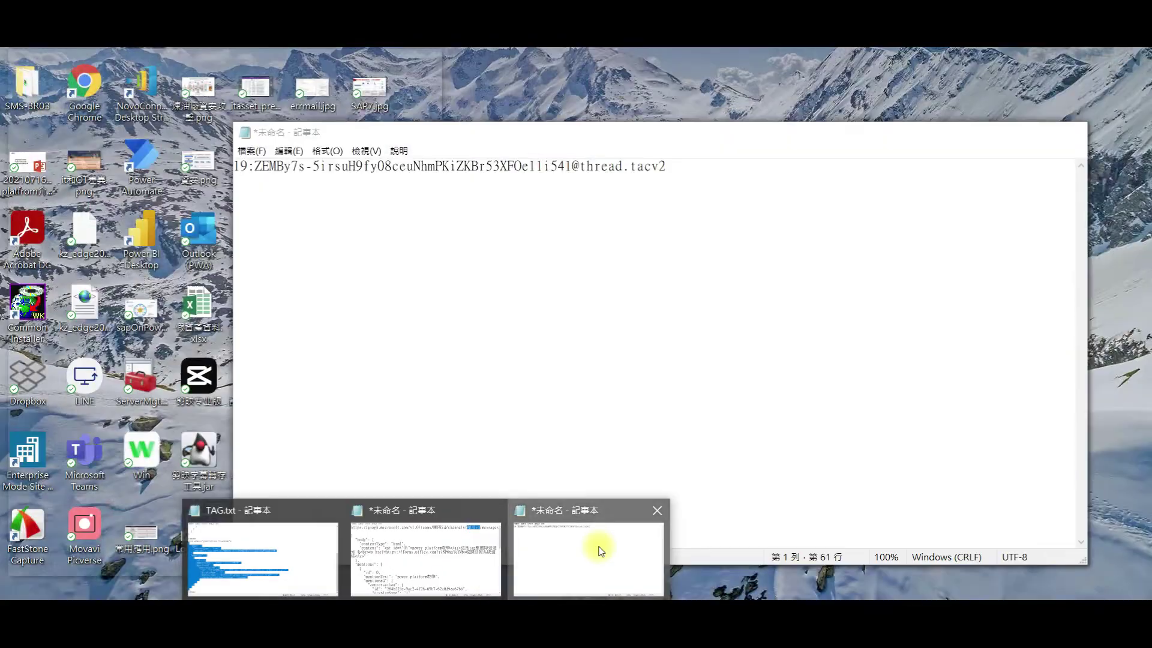
Paste the 一般 channel link into the note and pick out its group id value
click(600, 550)
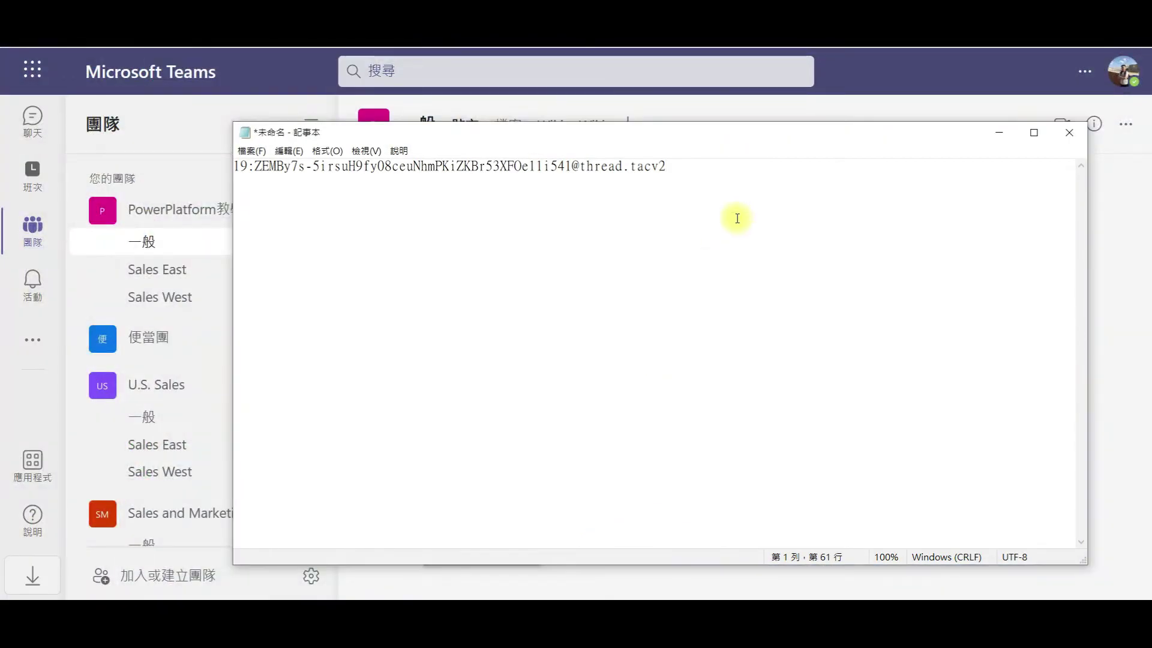
text(https://teams.microsoft.com/l/channel/19%3aZEMBy7s-5irsuH9fy08ceuNhmPKiZKBr53XFOe11i541%40thread.tacv2/%25E4%25B8%2580%25E8%2588%25AC?groupId=284b223e-9ac2-4f26-89b7-62a0d9ea67b6&tenantId=014e8d60-4e79-46ad-b62c-5d507a105c16)
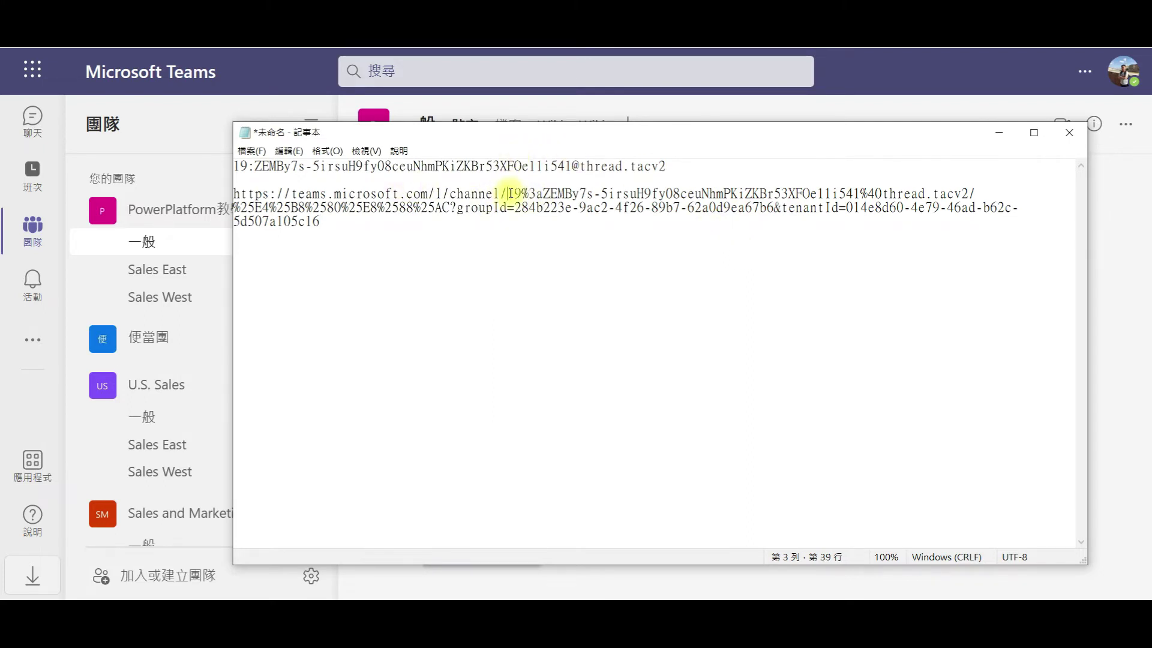
drag(507, 194, 872, 198)
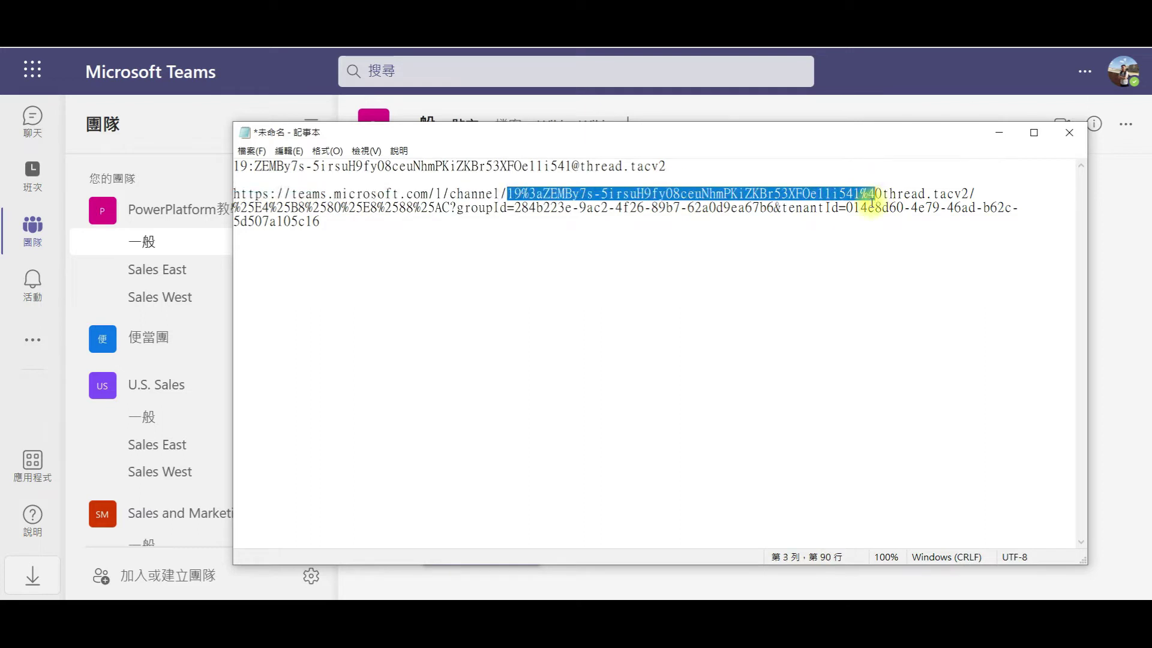
click(529, 193)
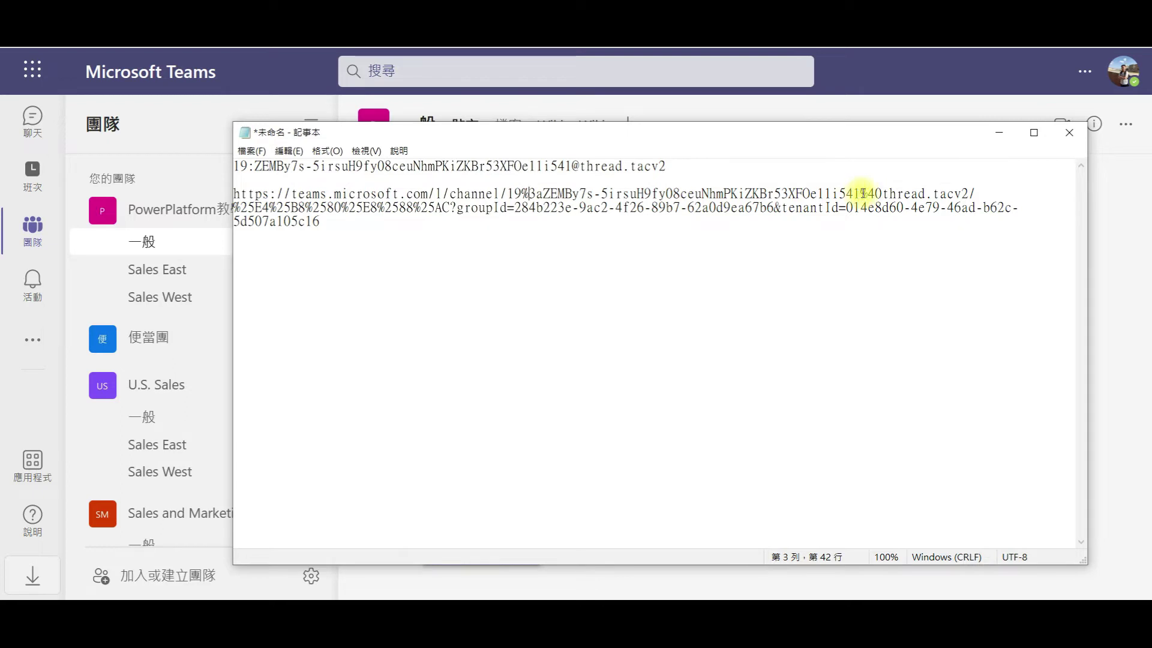
drag(862, 193, 869, 193)
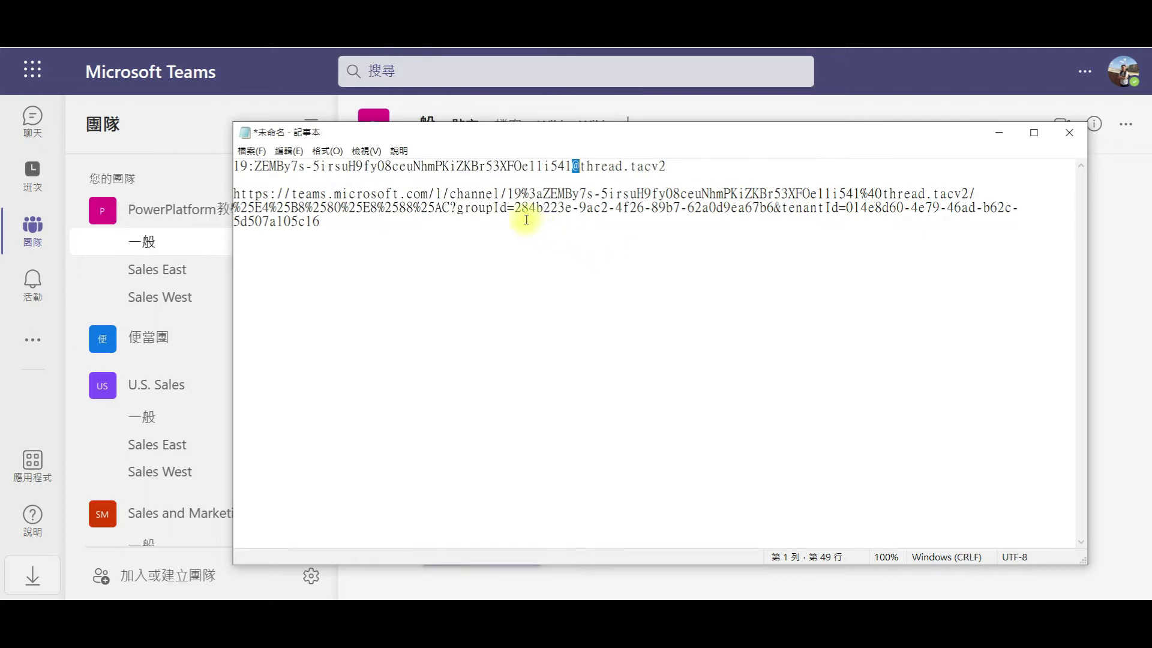
drag(457, 207, 773, 210)
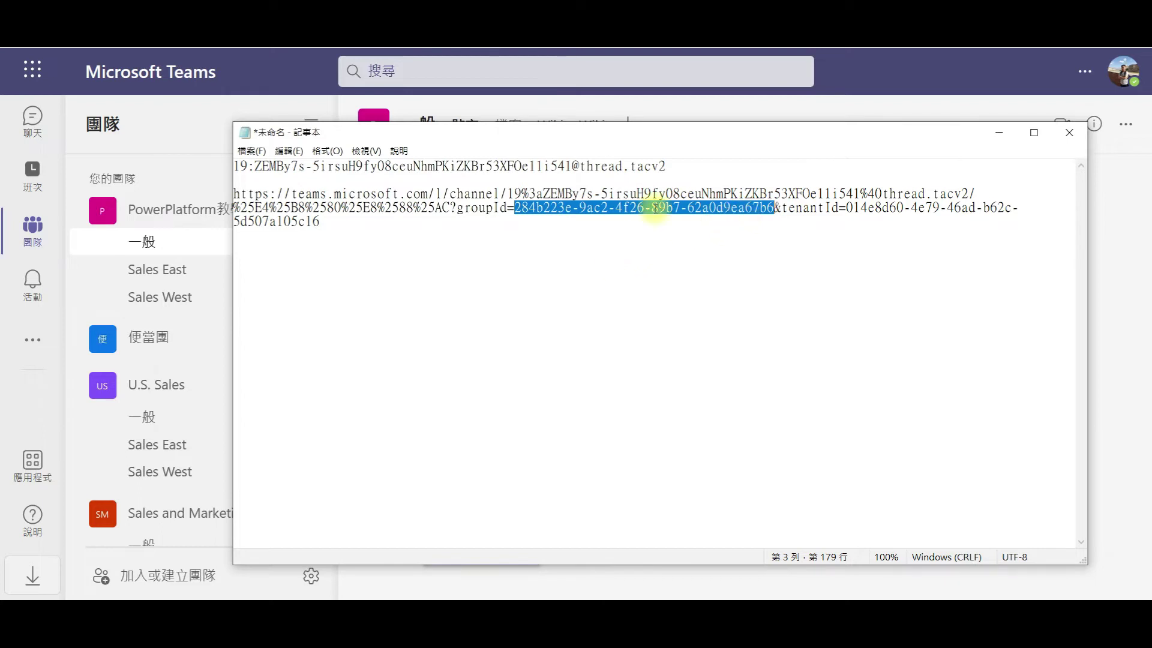
Place the group id under the channel id, labelled grouopid and channelid
click(694, 166)
key(Return)
key(Return)
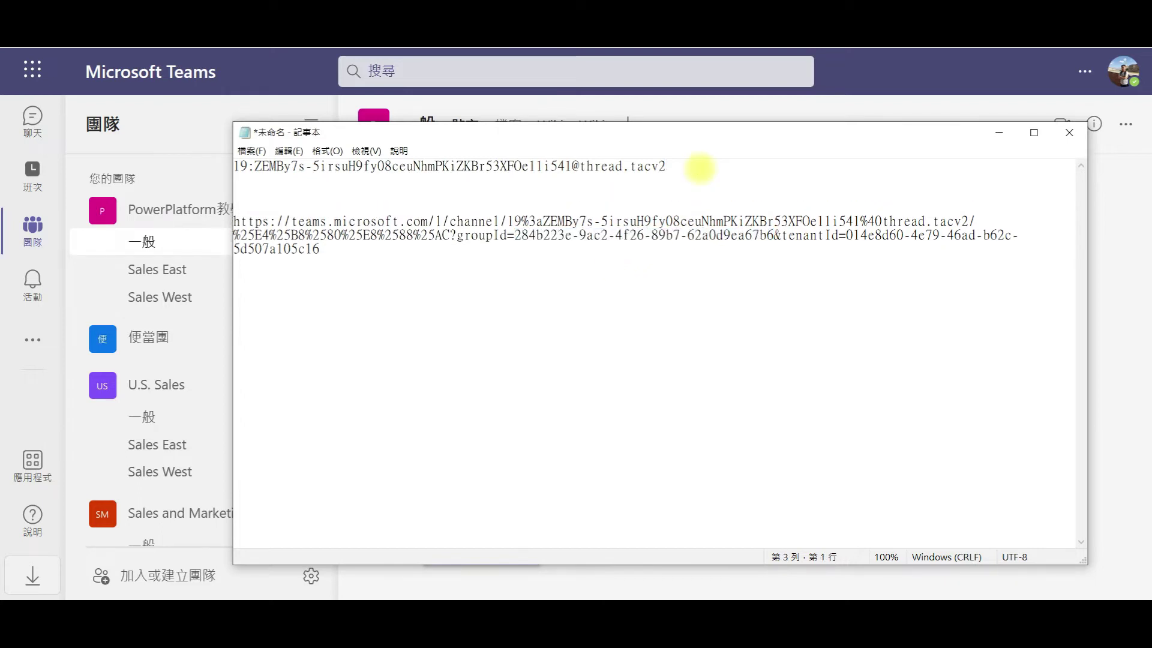
text(284b223e-9ac2-4f26-89b7-62a0d9ea67b6)
text(ro)
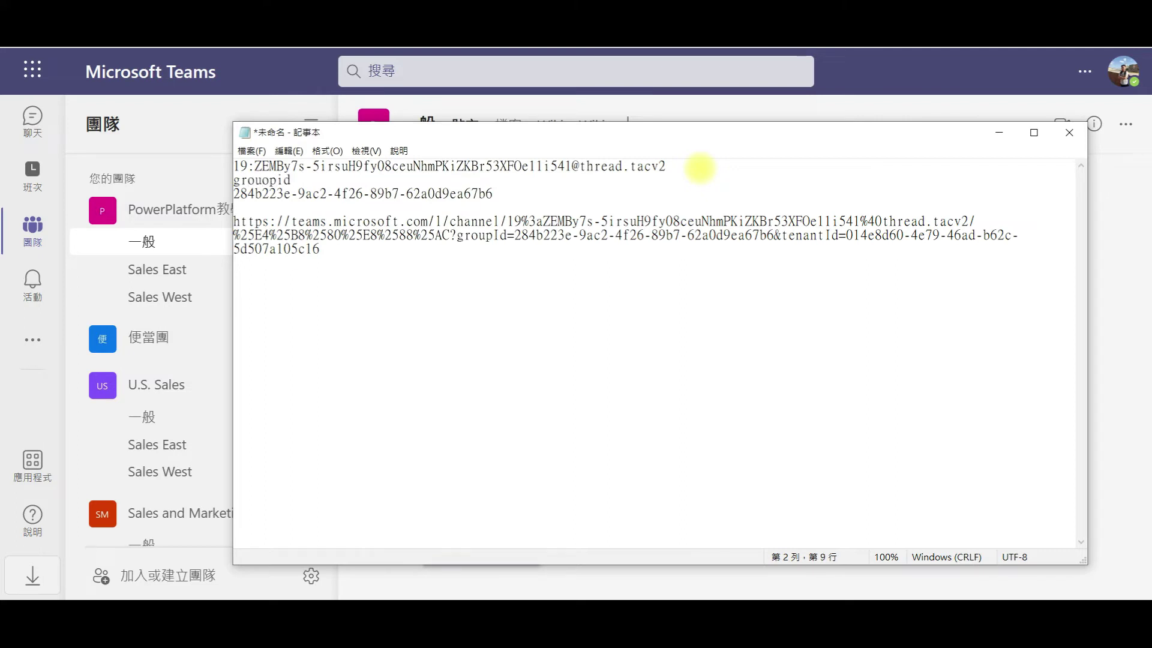
key(Return)
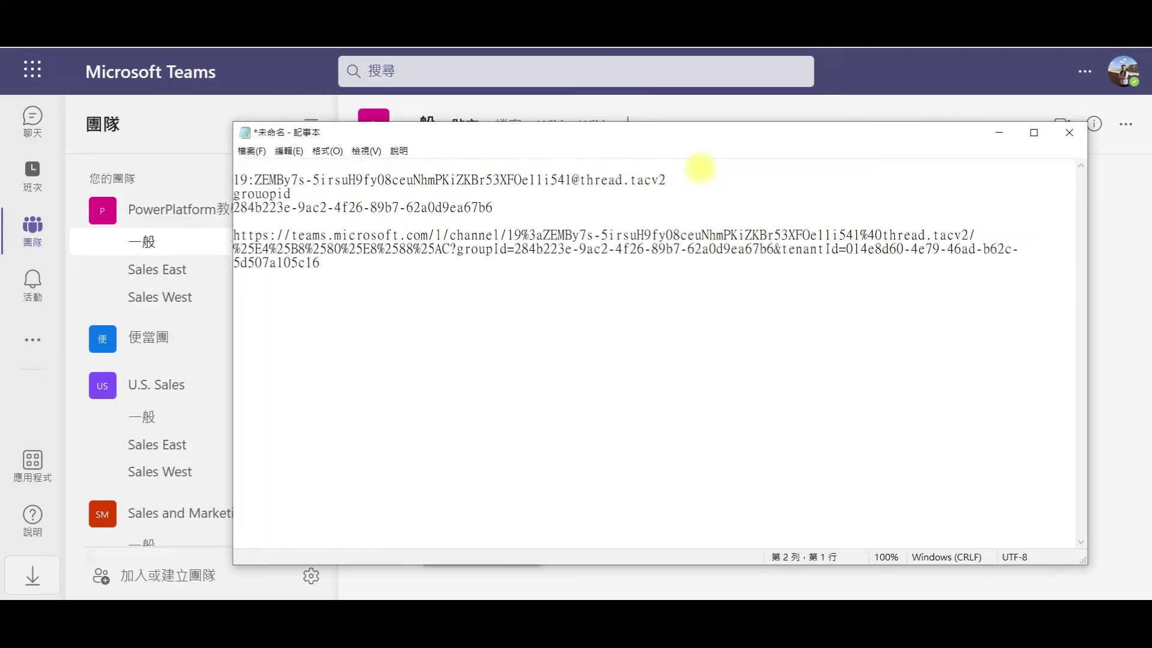
text(channel)
text(id)
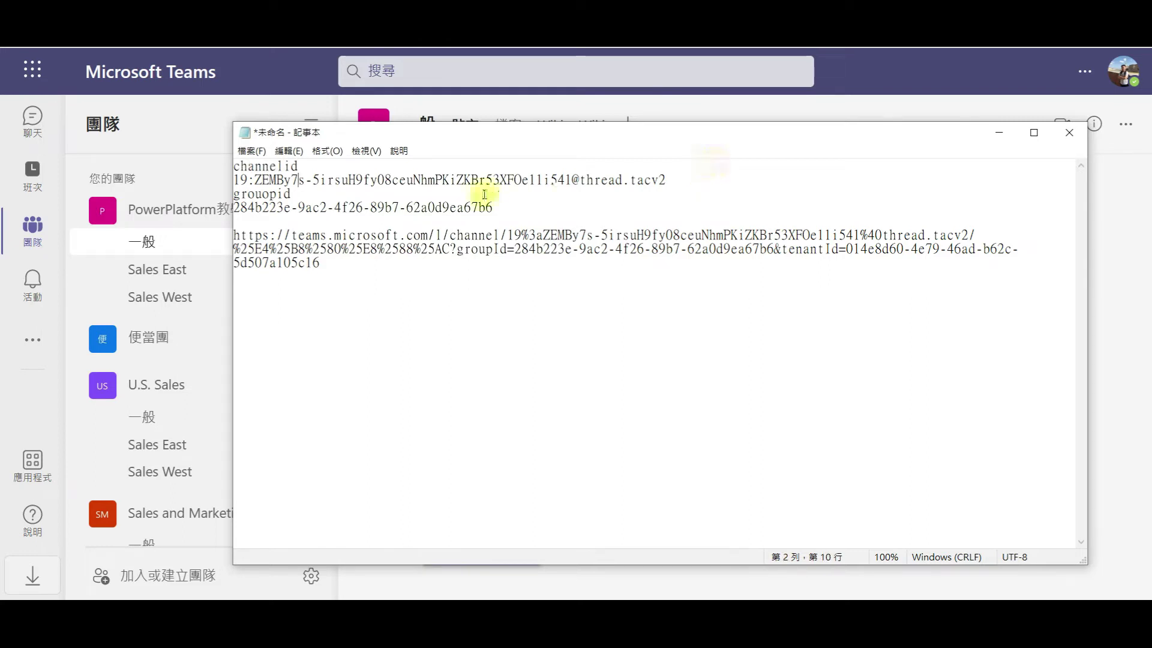
drag(494, 208, 233, 208)
key(ctrl+c)
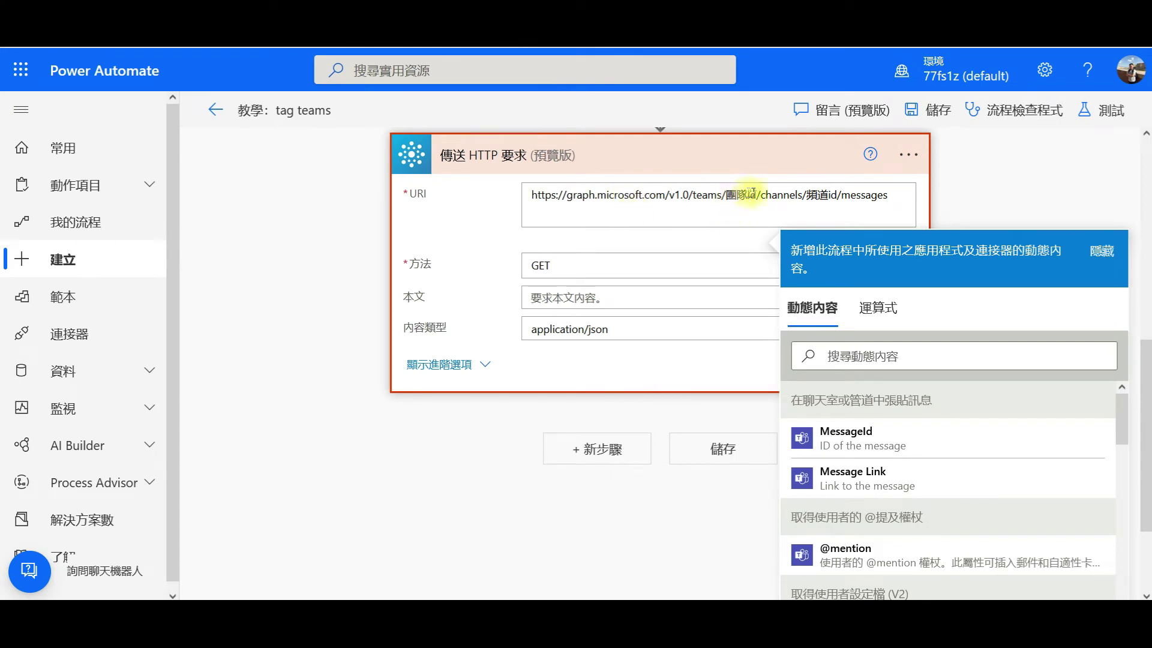
Replace the 團隊id and 頻道id placeholders in the URI with the real group and channel IDs
drag(757, 196, 727, 196)
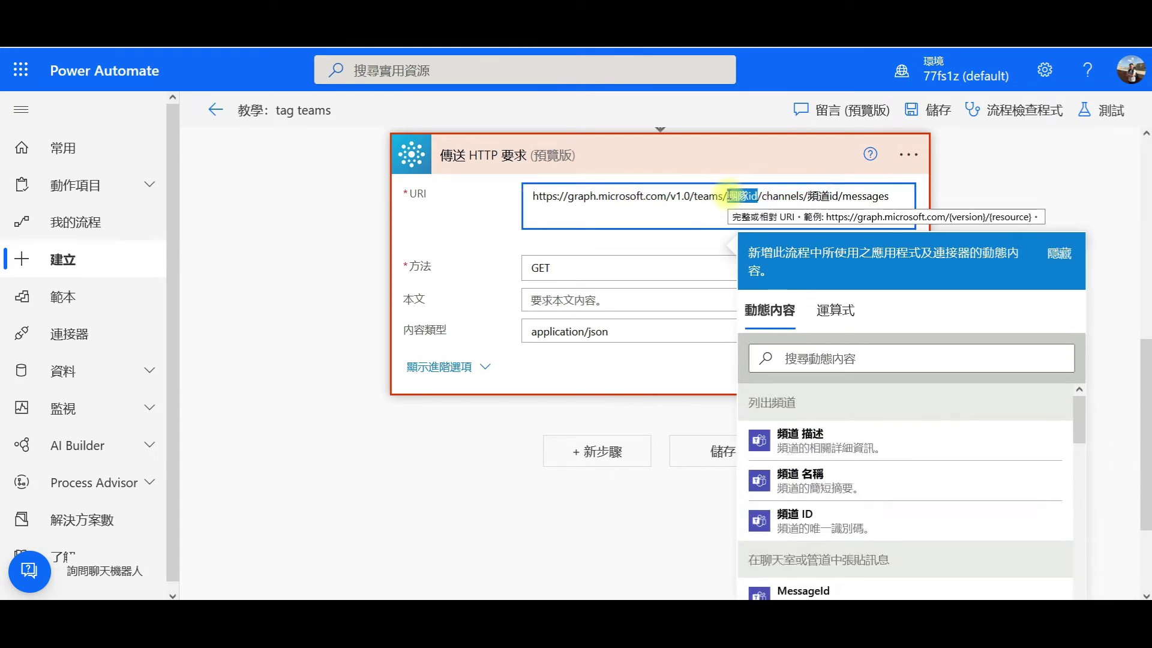
key(ctrl+v)
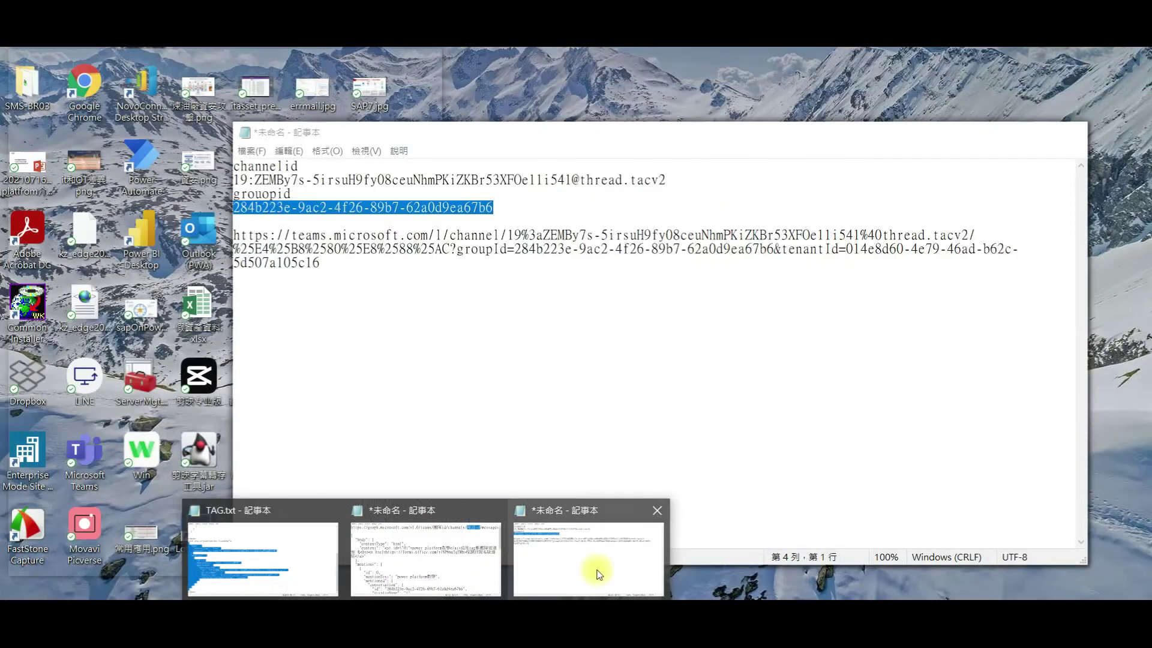
click(597, 571)
drag(666, 180, 229, 180)
key(ctrl+c)
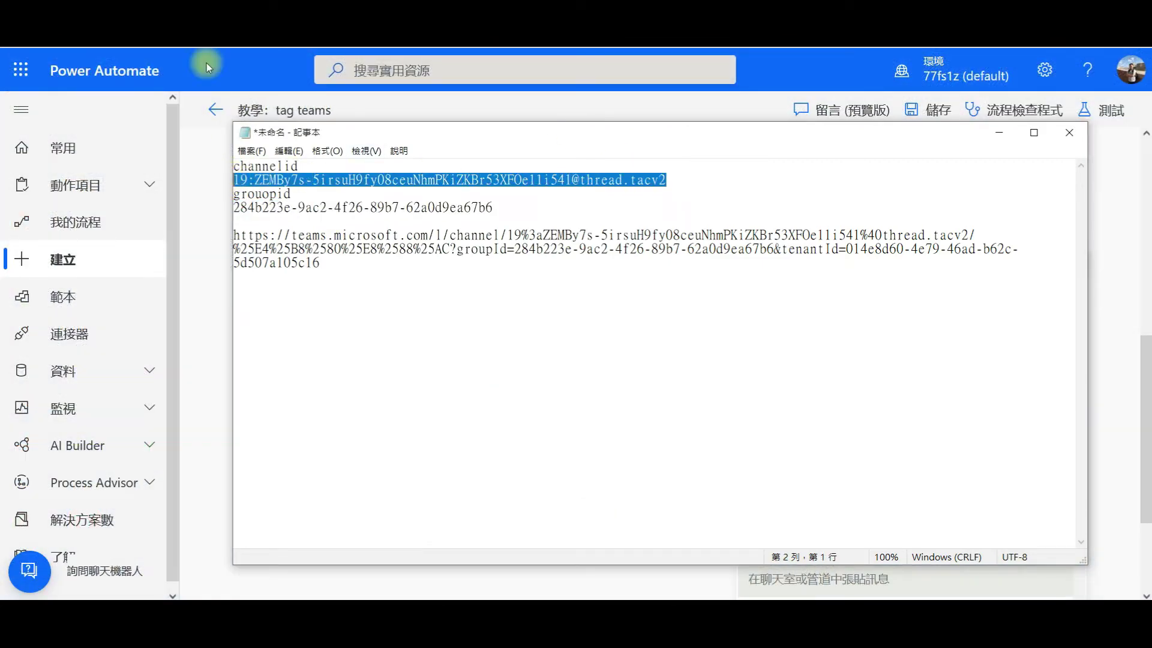
key(alt+Tab)
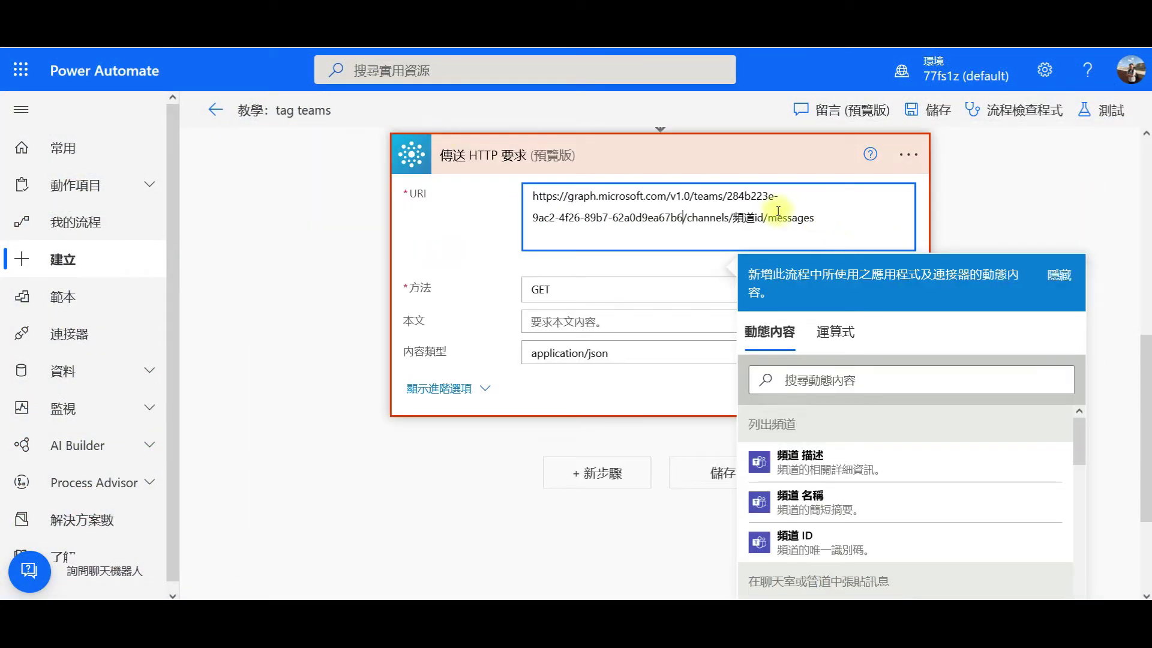
drag(765, 220, 741, 220)
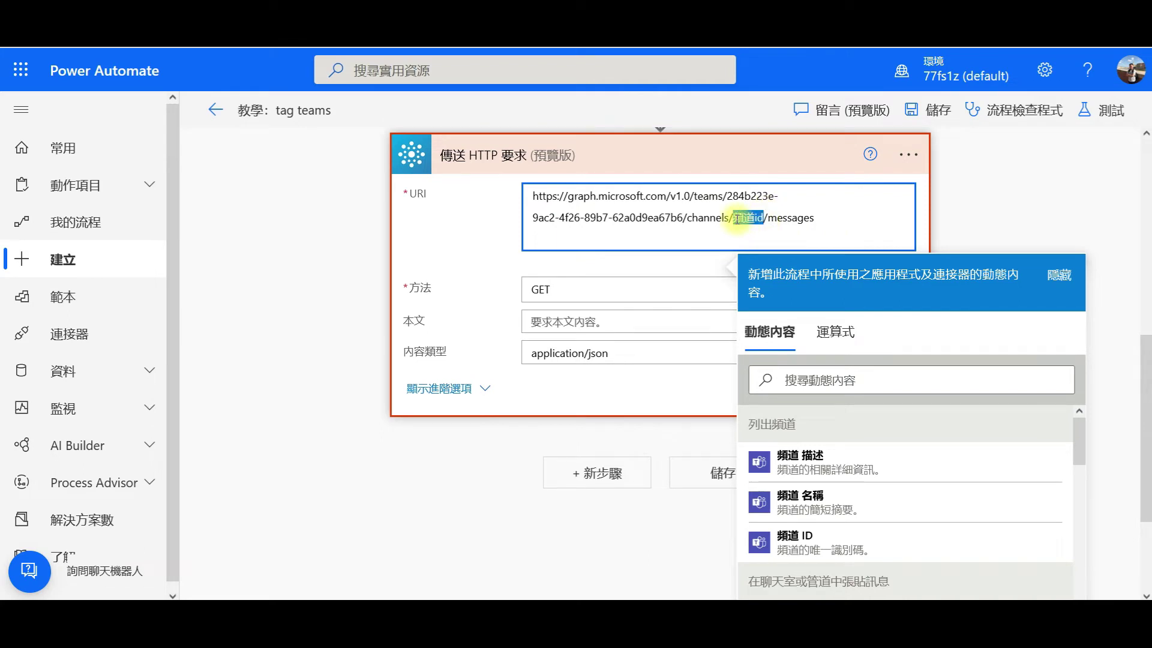
key(ctrl+v)
Set the HTTP request method to POST
click(630, 315)
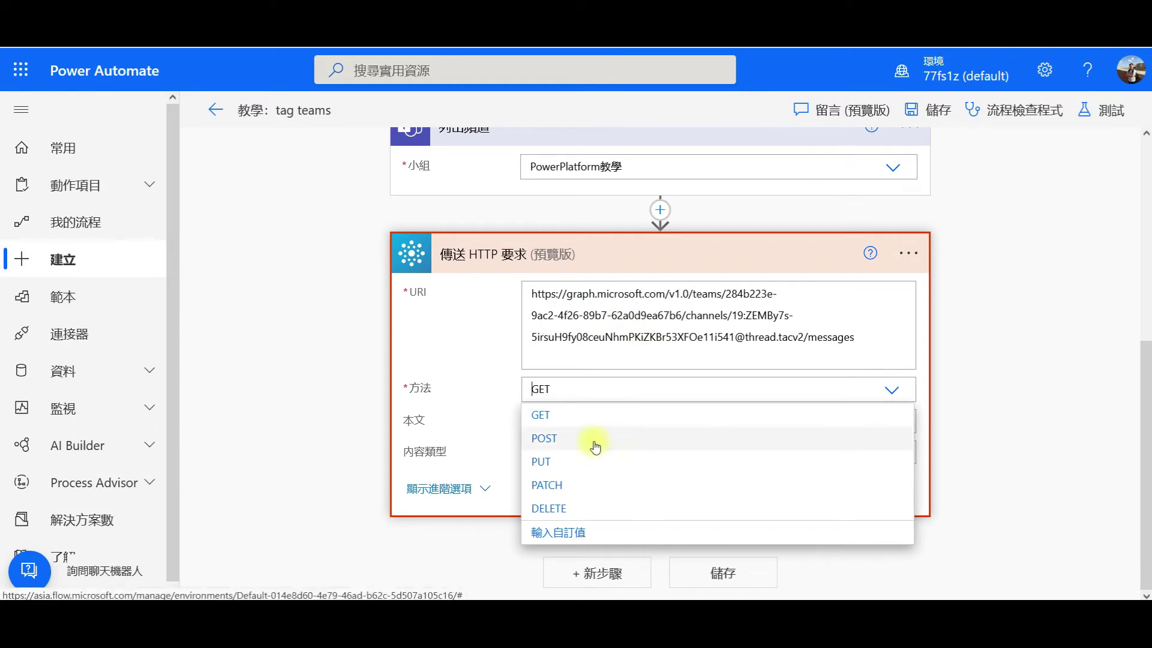
click(594, 444)
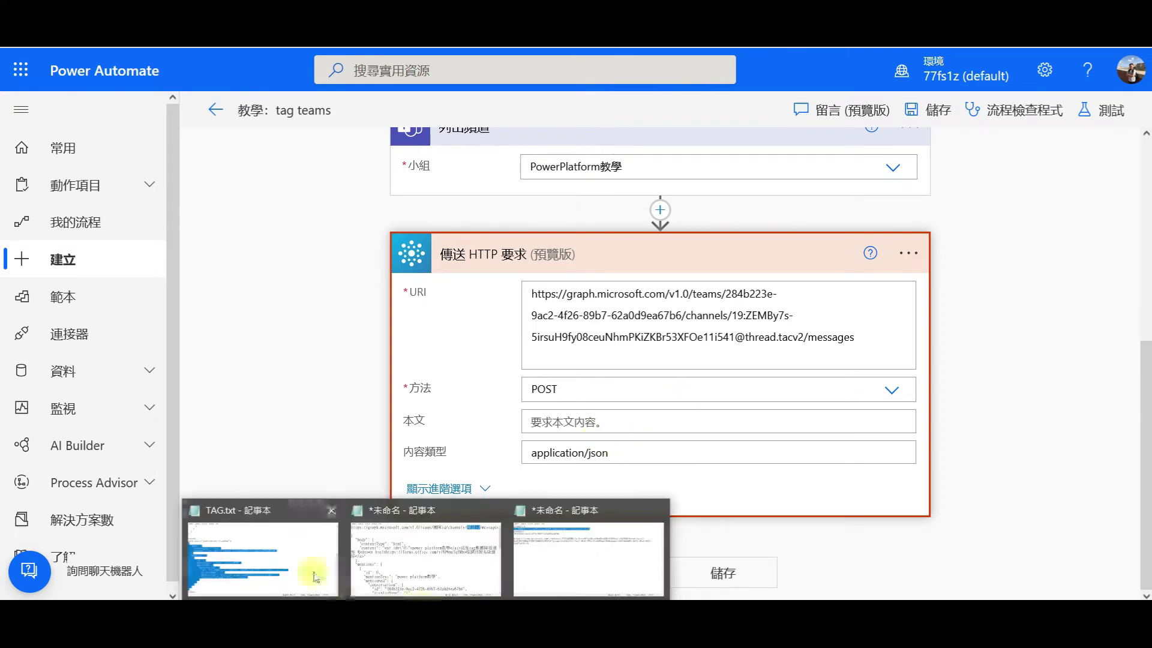
click(476, 571)
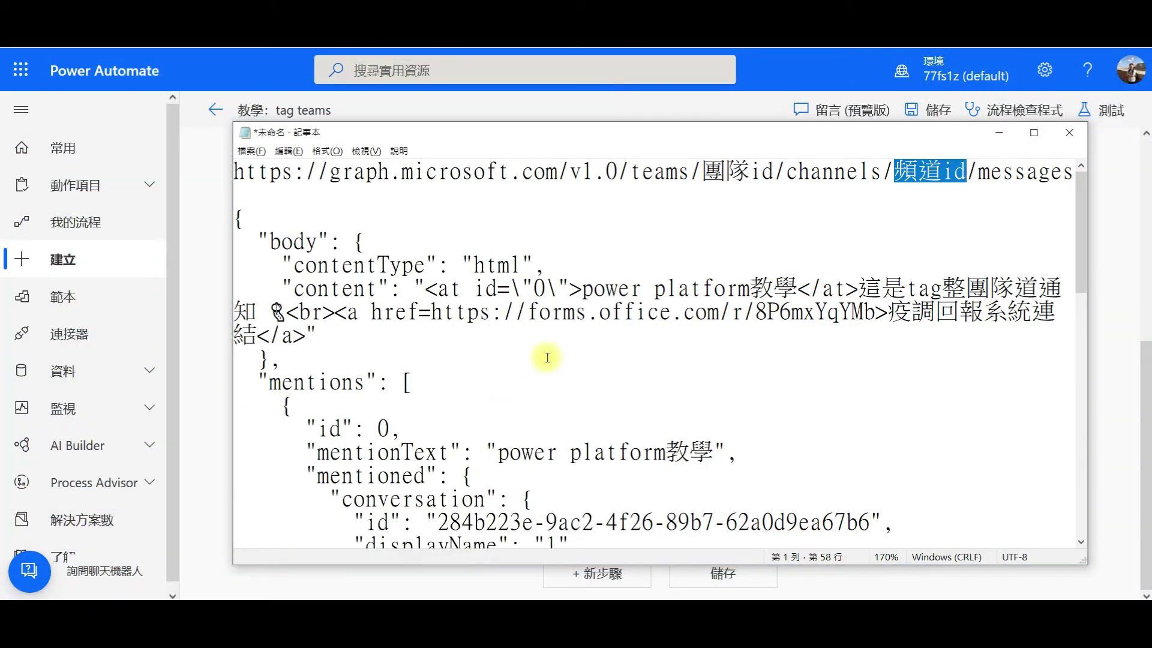
Copy the whole JSON message body with its mention block from Notepad
scroll(549, 354, down, 3)
scroll(549, 354, up, 1)
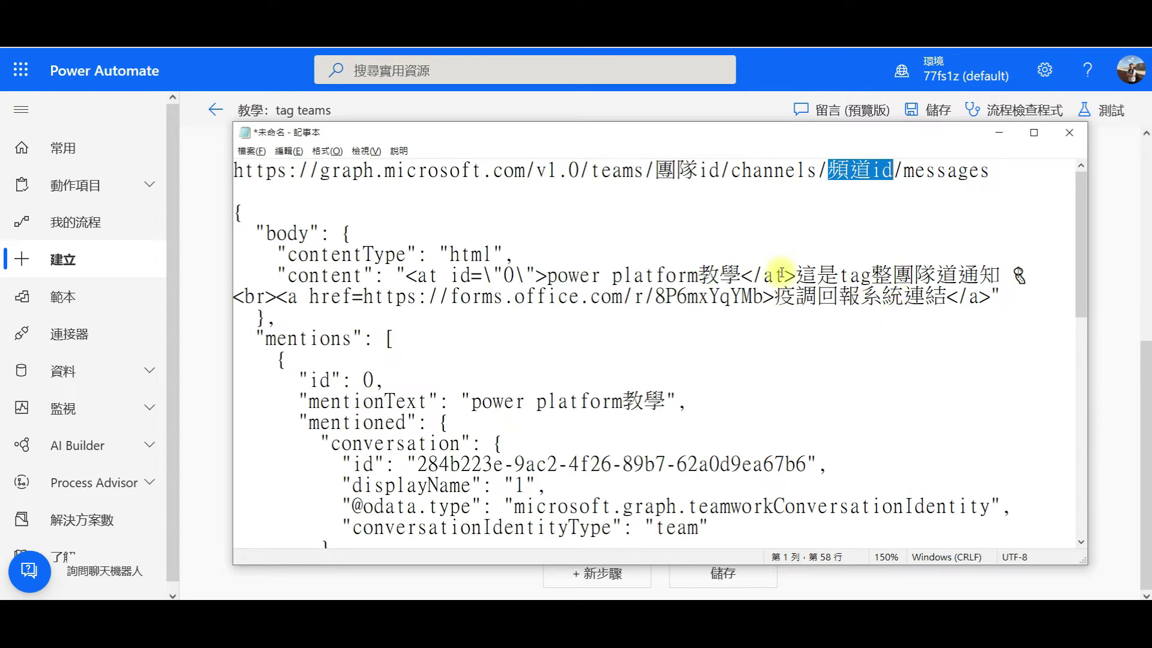
drag(797, 275, 1002, 274)
scroll(654, 360, down, 2)
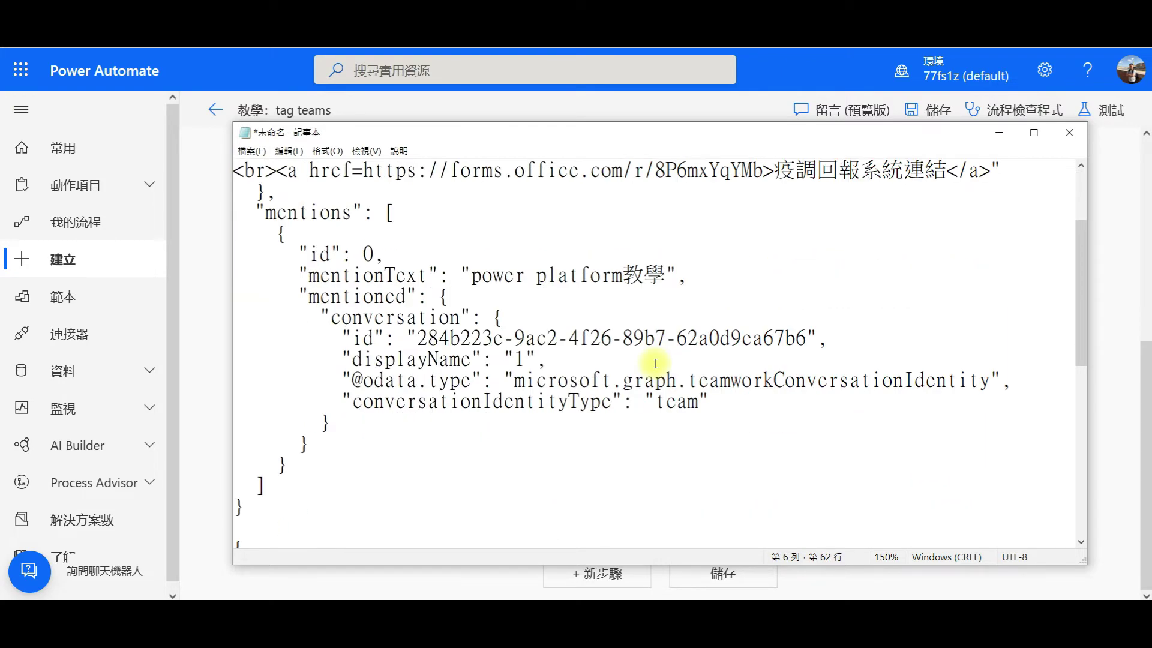
scroll(261, 516, down, 3)
drag(257, 444, 232, 213)
scroll(254, 430, up, 3)
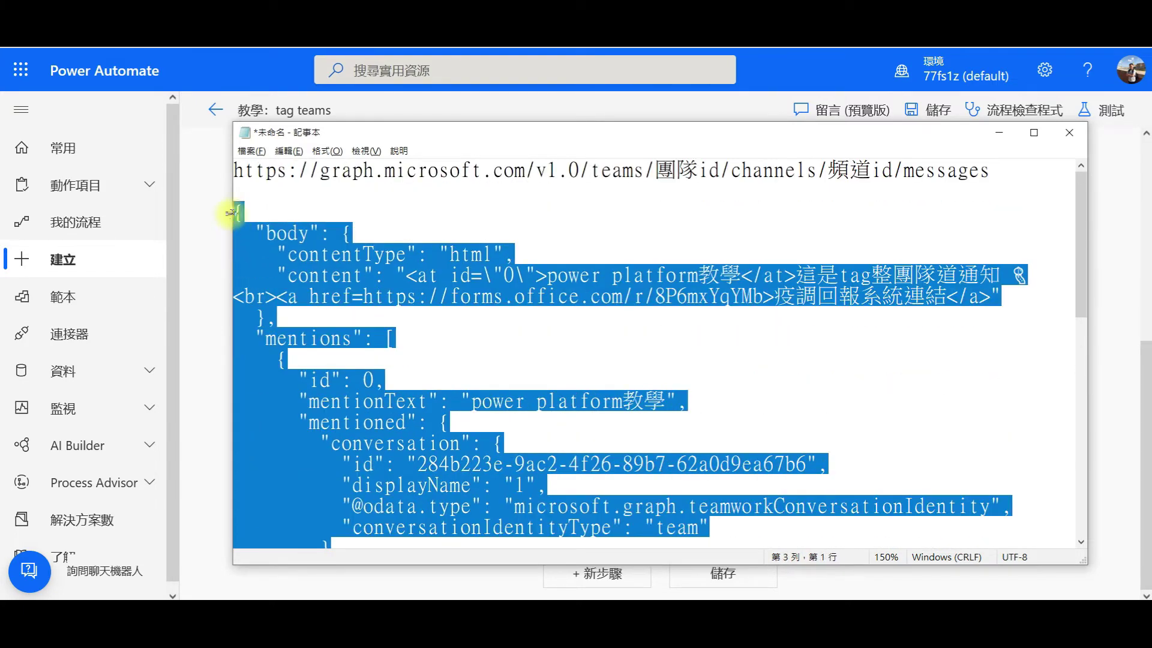
key(alt+Tab)
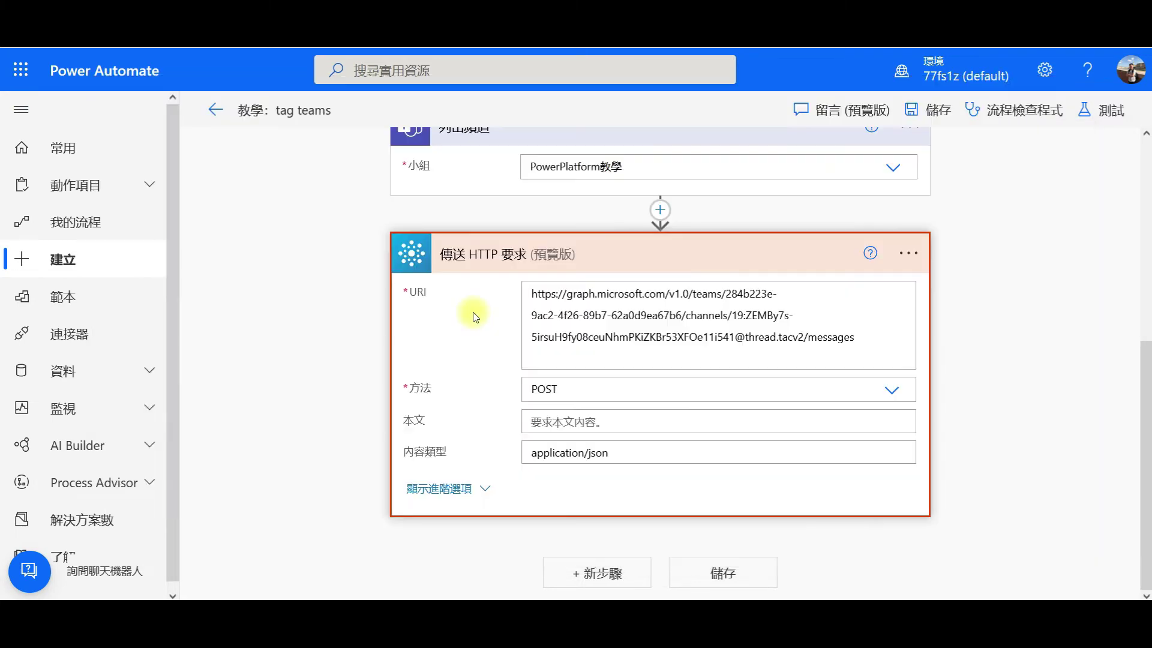
Paste the JSON into the 本文 body field and check its power platform教學 mention
click(599, 419)
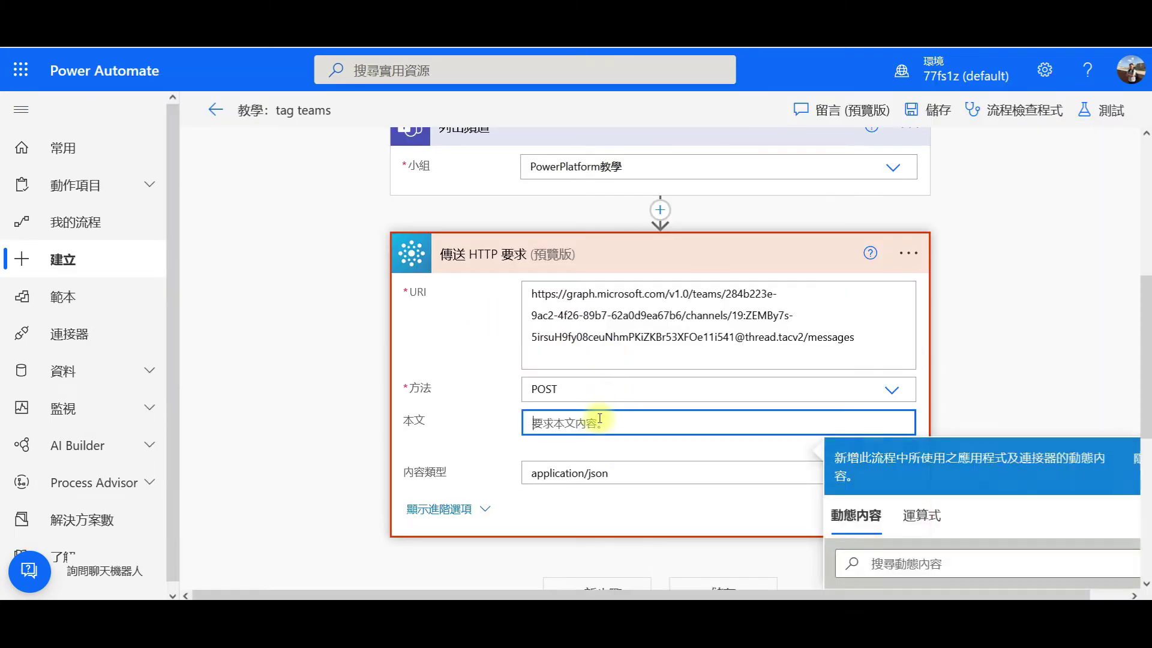
key(ctrl+v)
scroll(753, 449, down, 2)
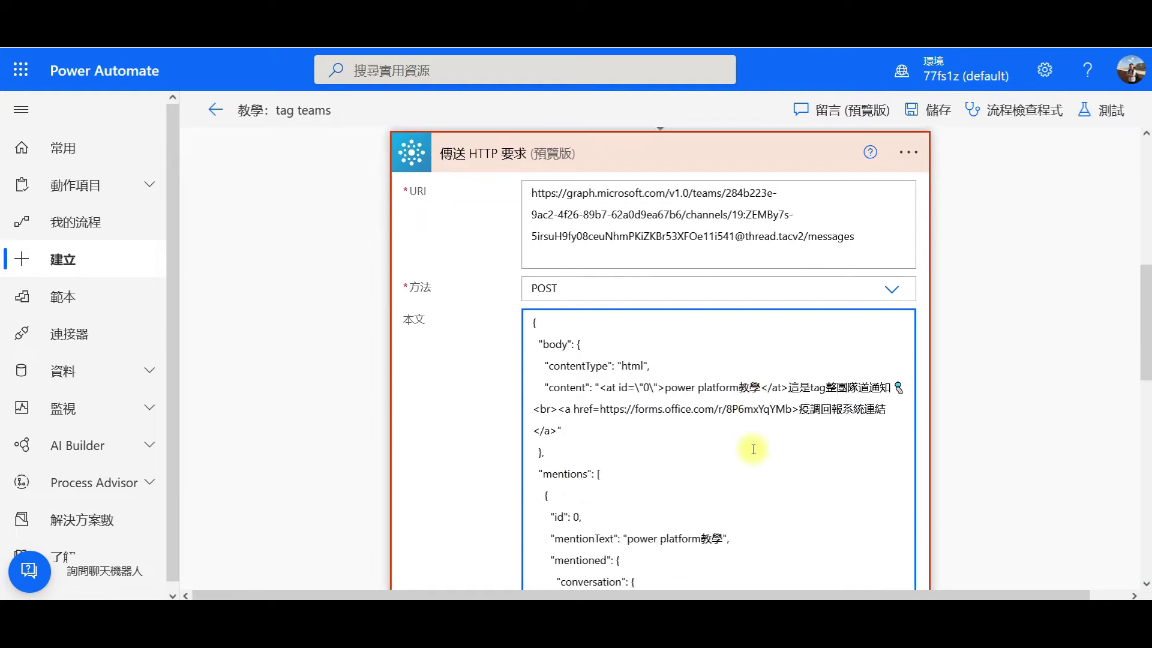
scroll(756, 451, down, 2)
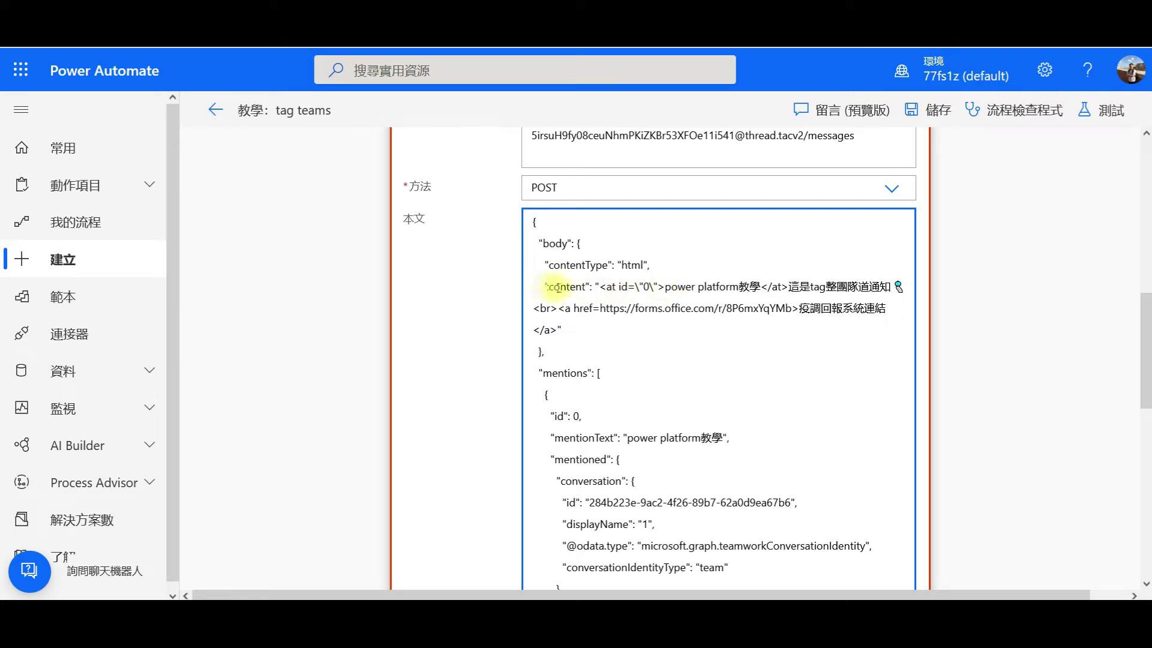
double_click(667, 287)
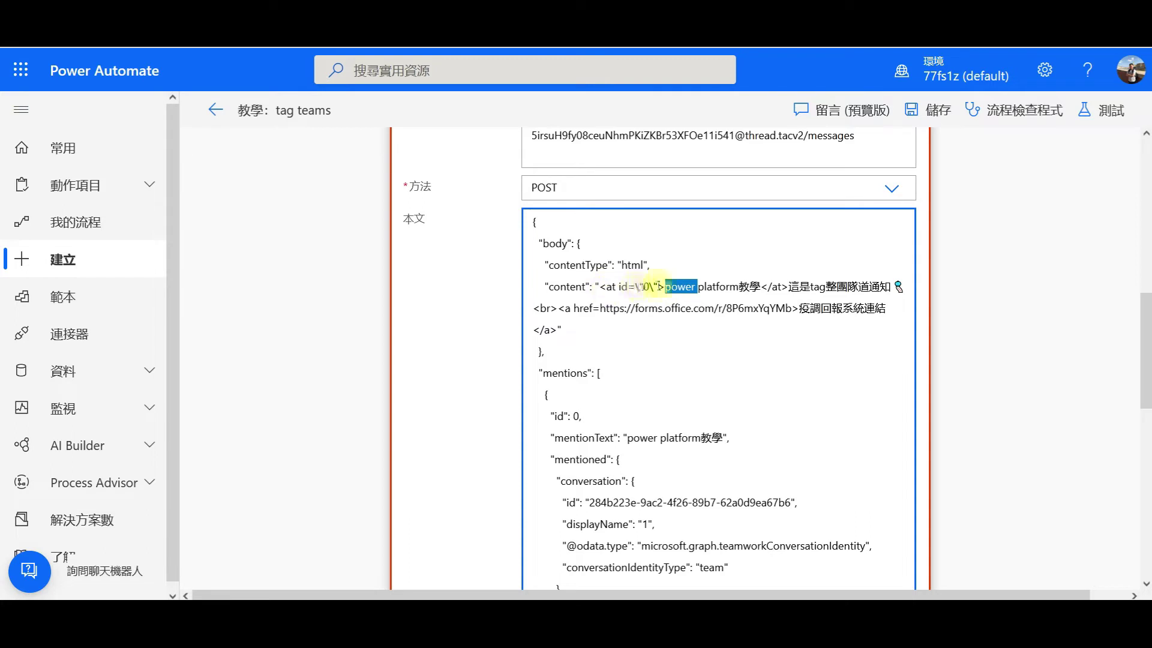
click(668, 288)
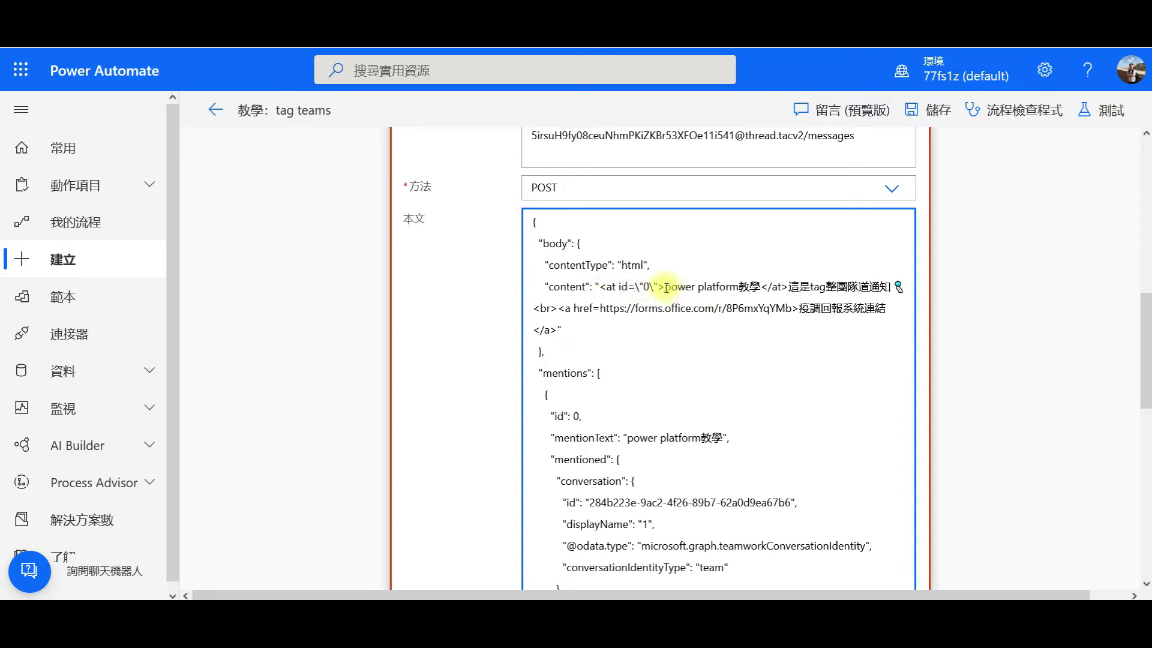
drag(628, 438, 723, 438)
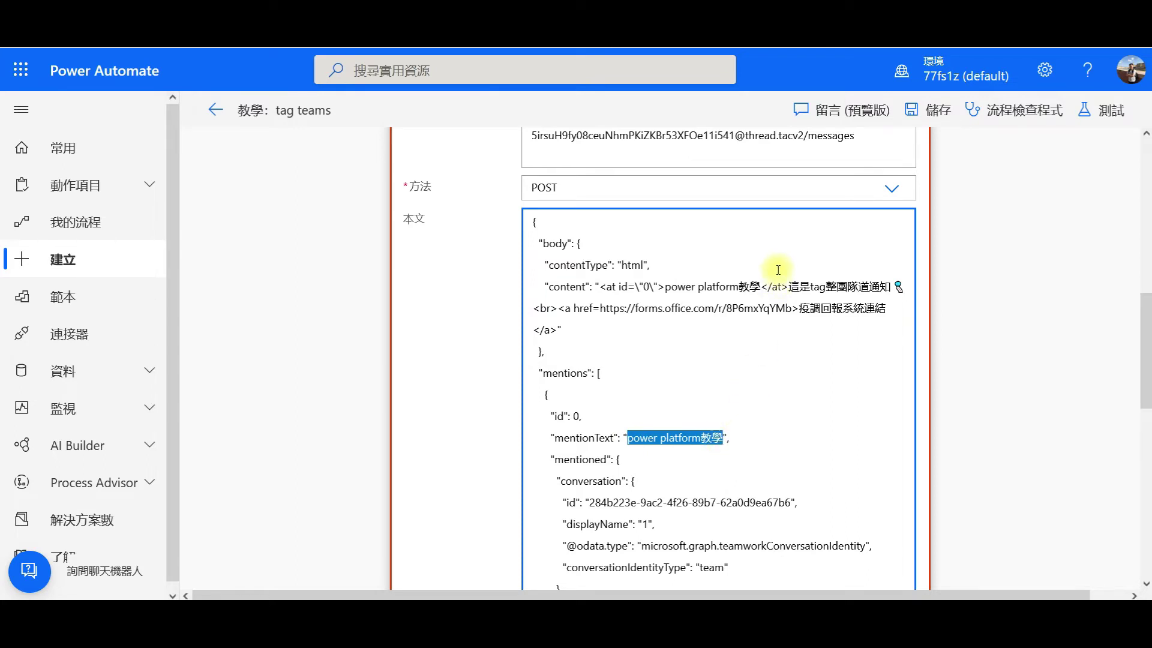
drag(760, 287, 666, 288)
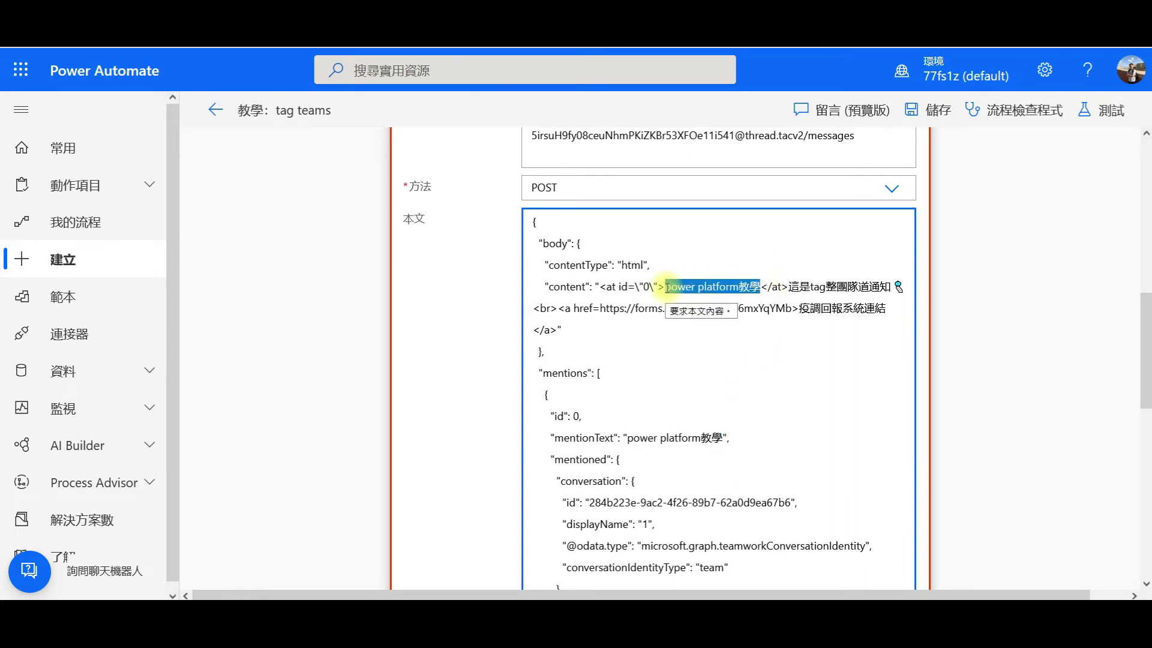
Change the mention text to 我的團隊 in the message content and the mentionText value
text(我的團)
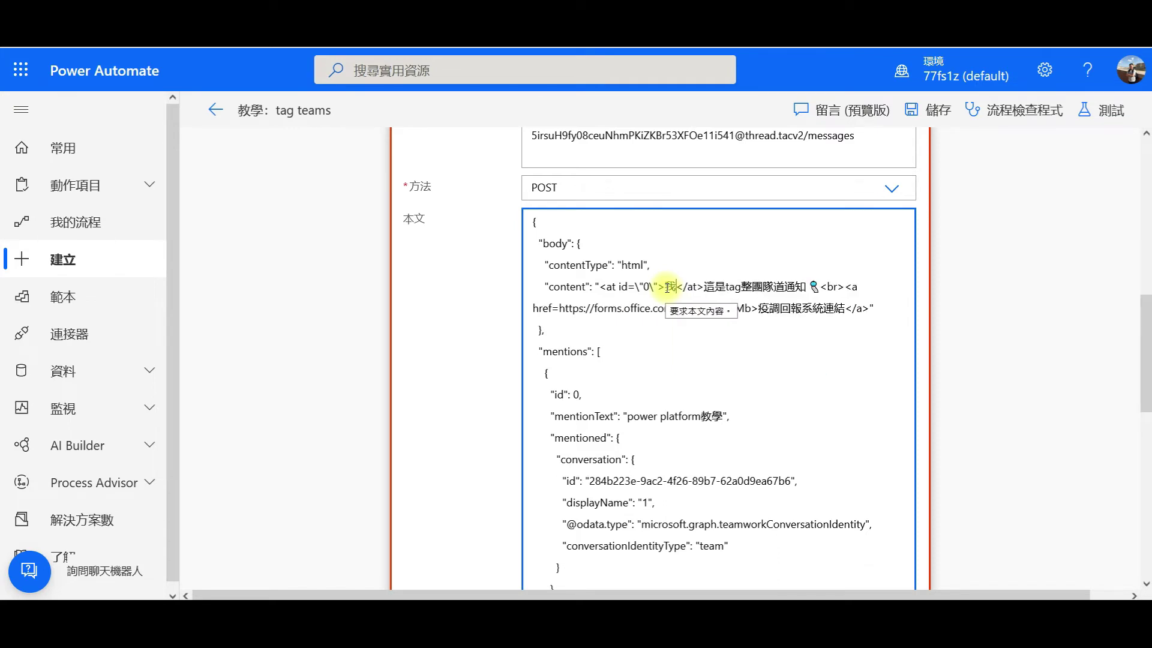
text(隊)
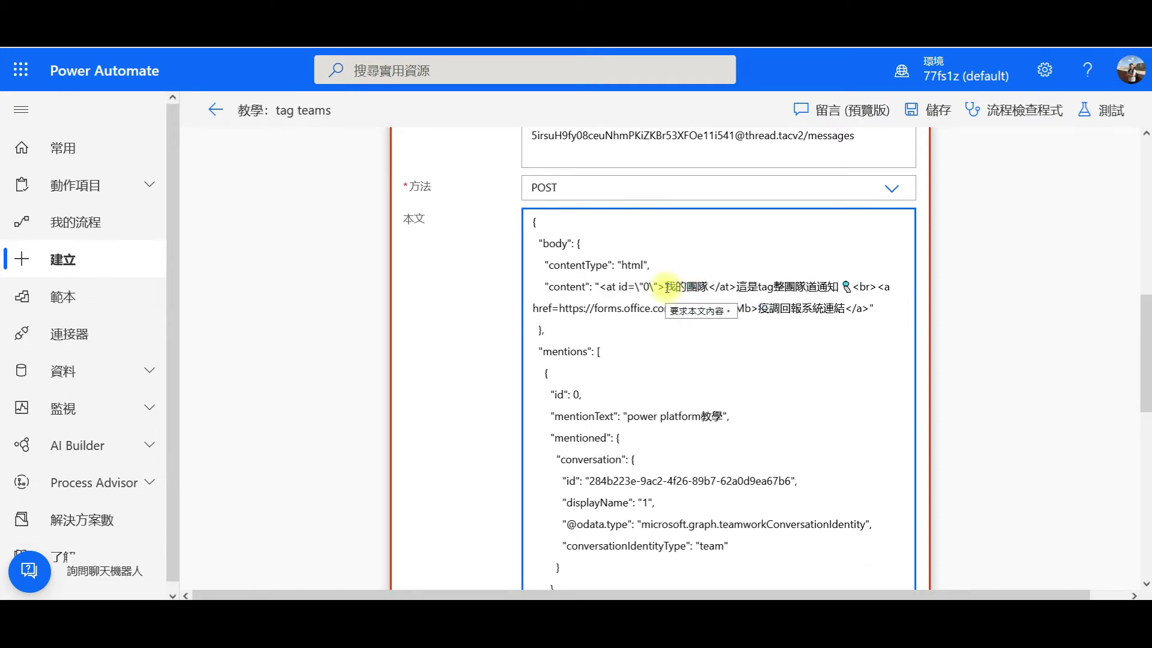
click(723, 416)
drag(697, 419, 630, 417)
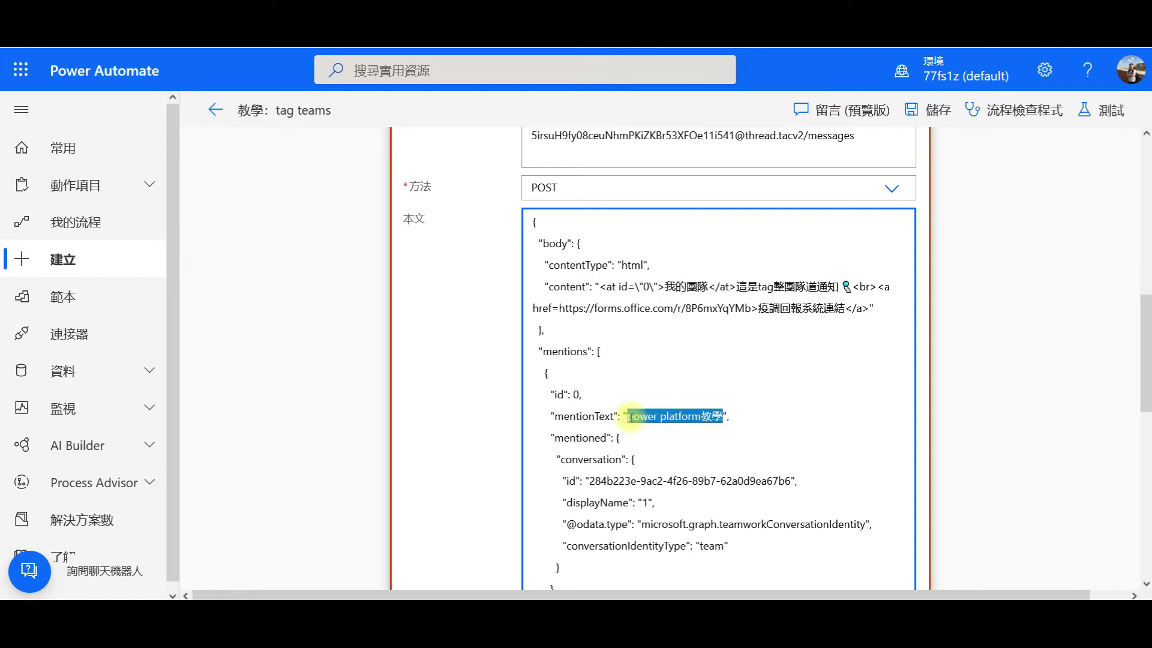
text(我的團)
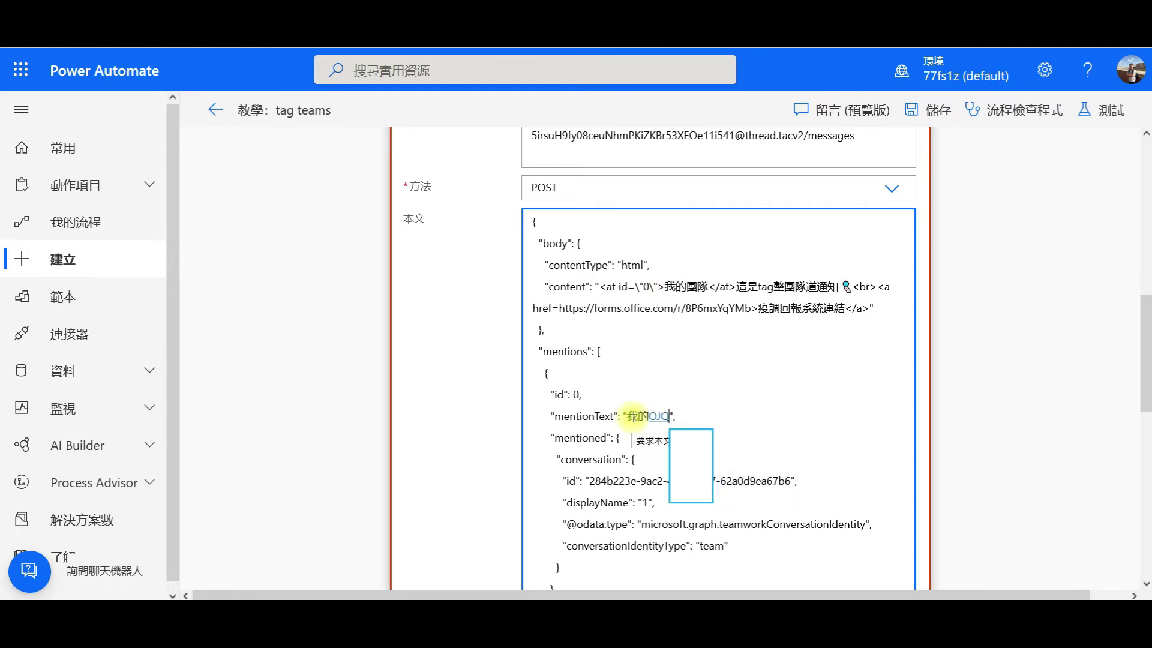
text(隊)
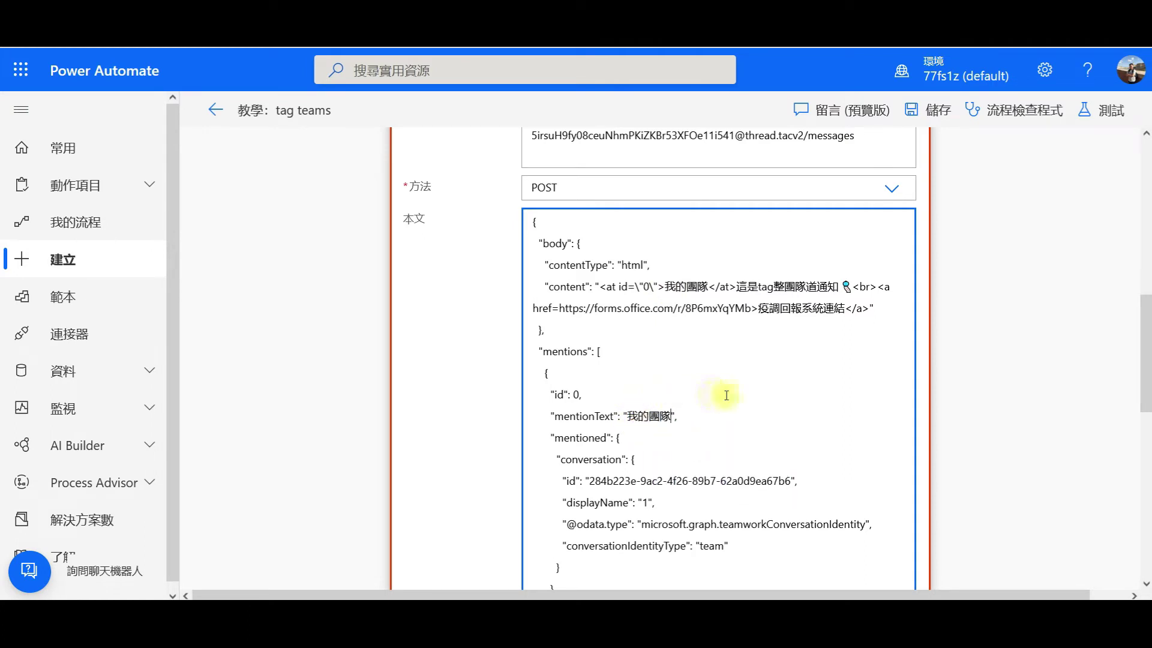
scroll(738, 399, down, 2)
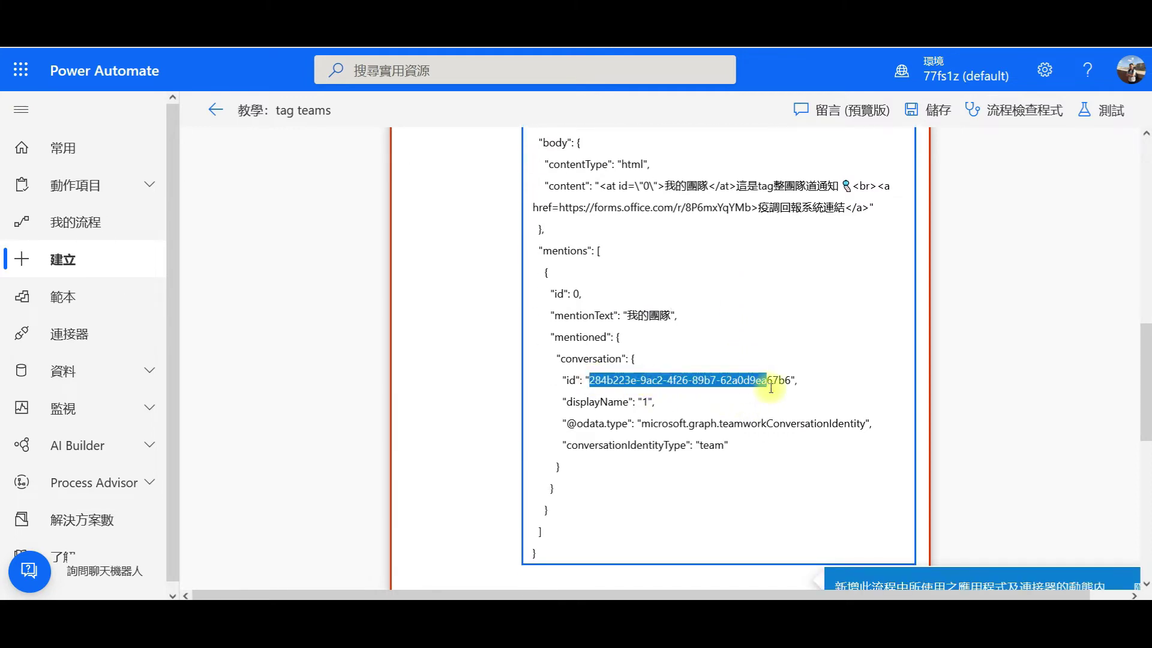
Point the mention's id at the team's group ID from the notes, with identity type team
drag(609, 380, 790, 385)
scroll(789, 384, up, 3)
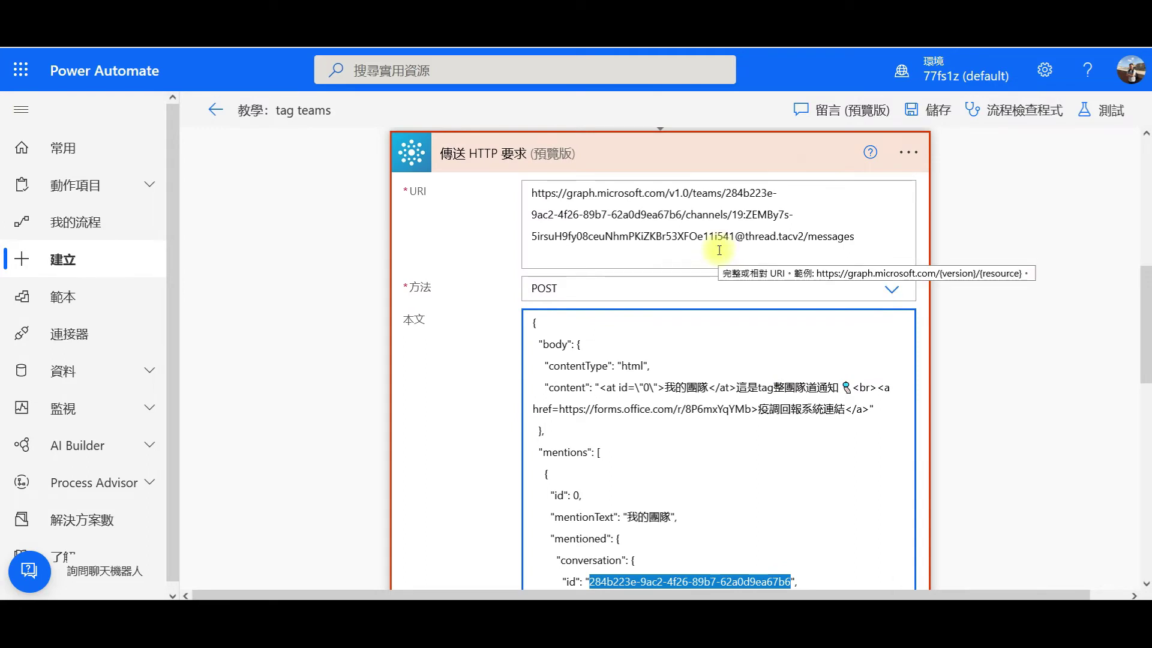
scroll(689, 444, down, 2)
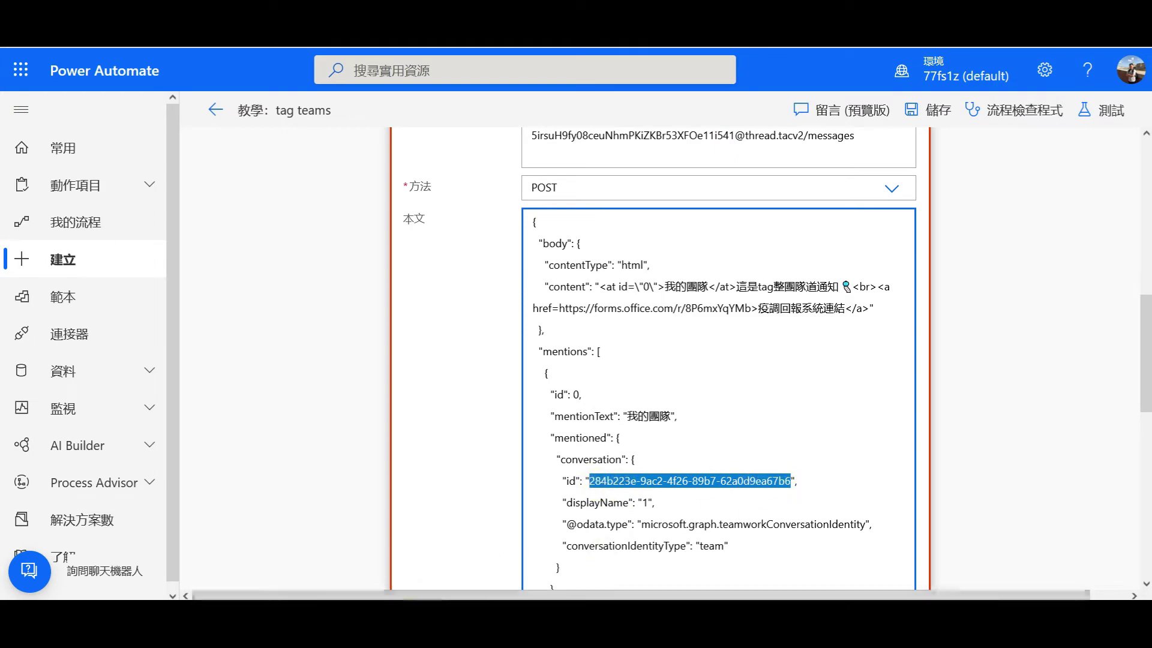
mouse_move(588, 549)
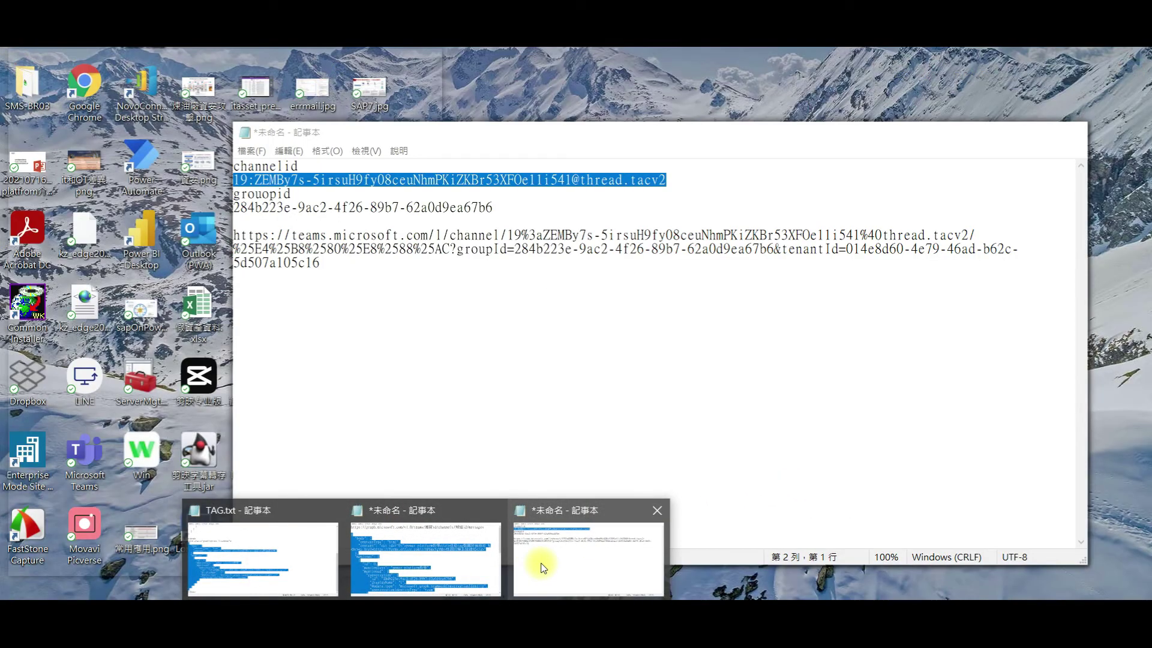
click(543, 567)
drag(505, 212, 234, 211)
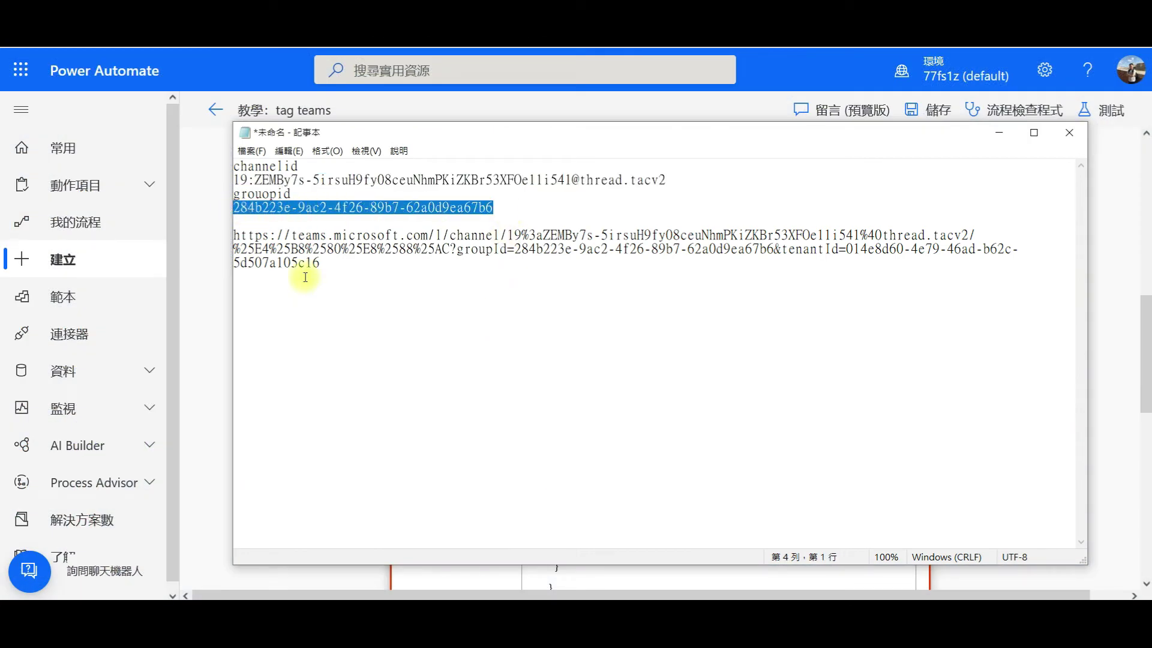
click(1143, 387)
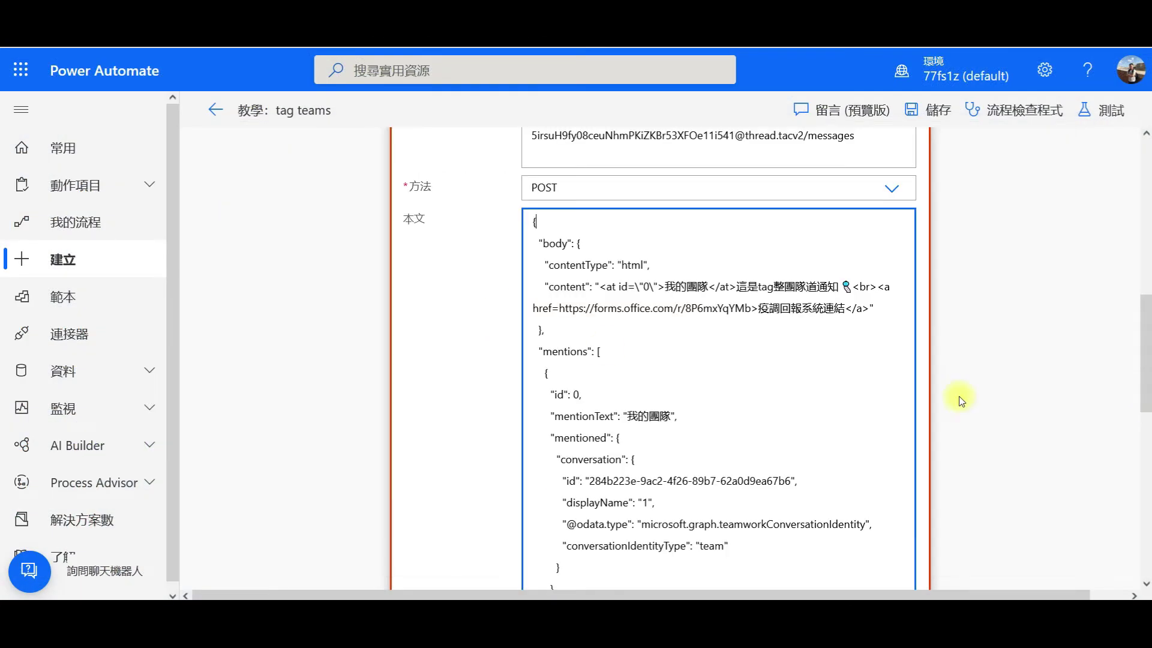
scroll(660, 484, down, 3)
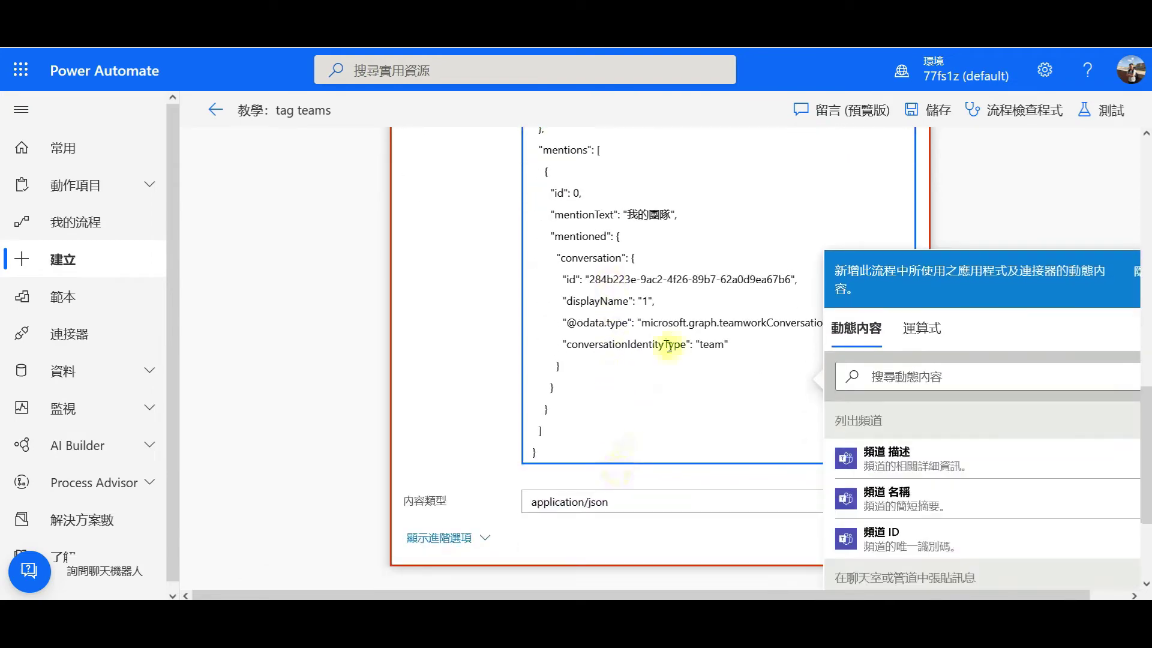
click(689, 310)
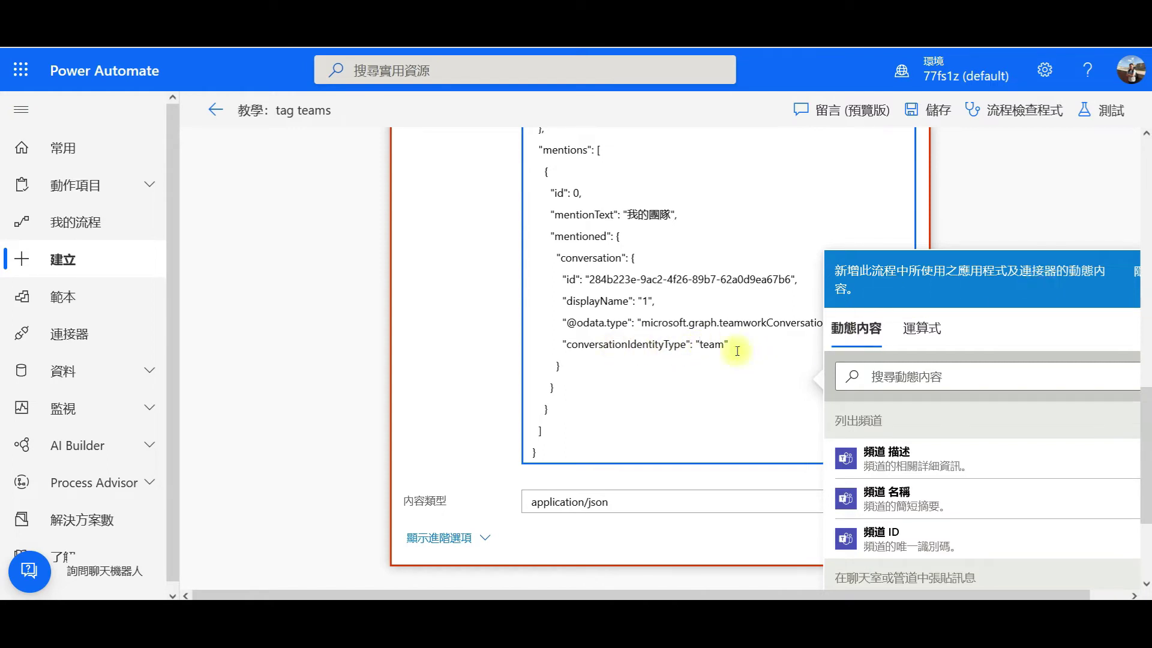
drag(700, 344, 721, 340)
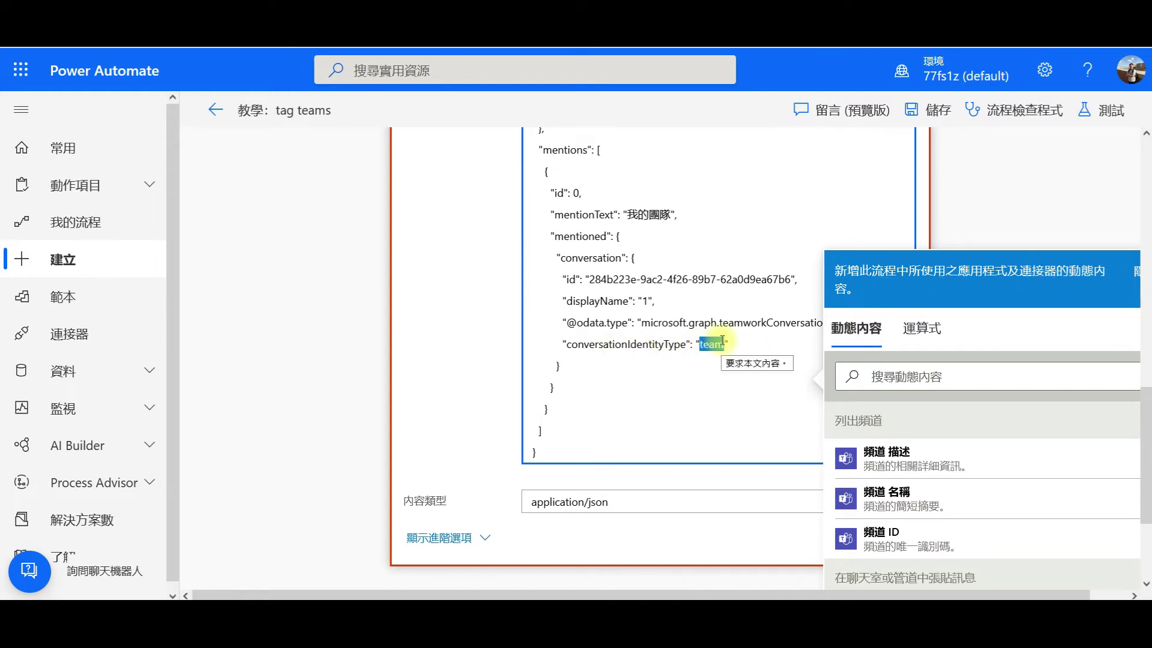
Cancel the test run and remove the old emoji after 通知 in the message content
click(1111, 120)
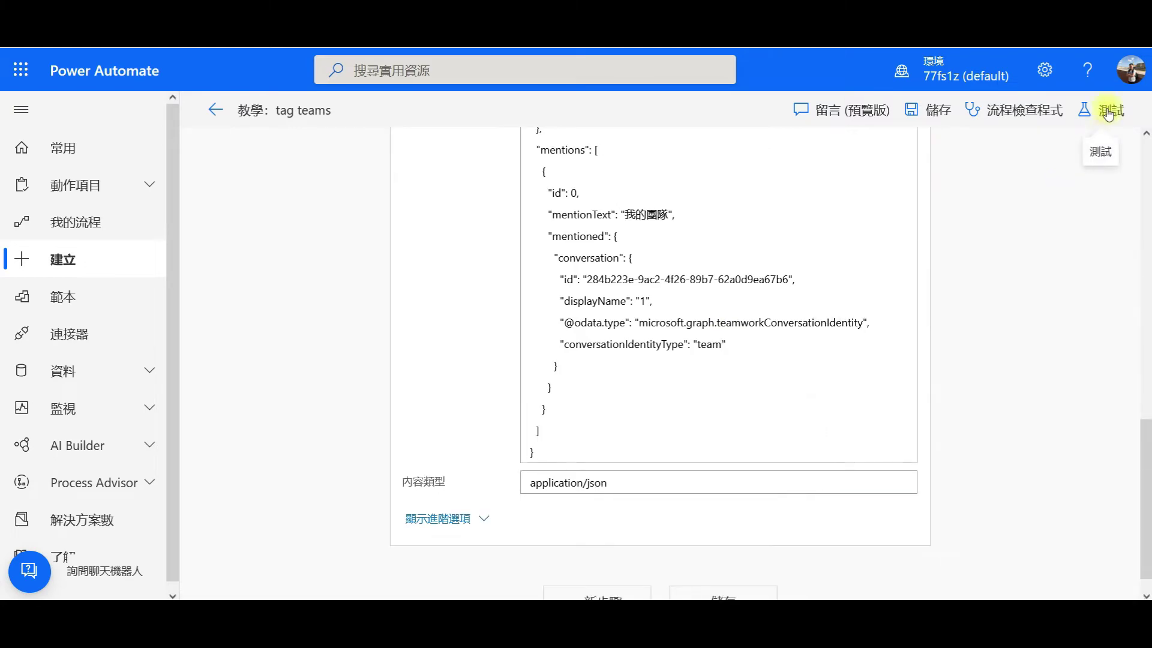
click(1108, 113)
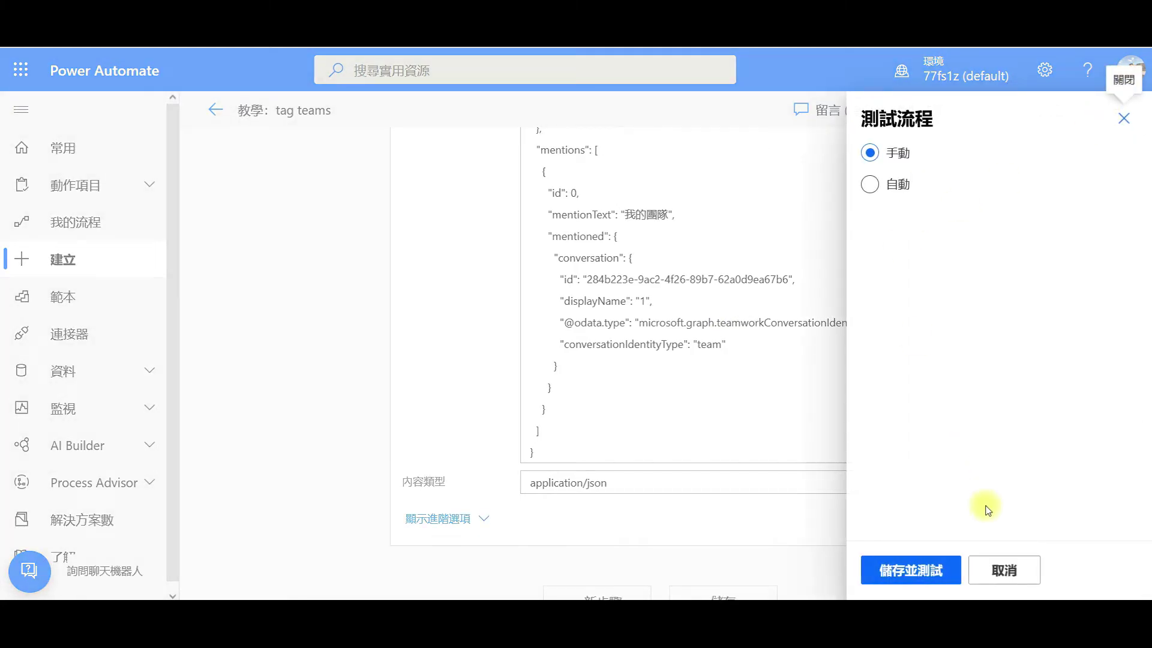
click(987, 559)
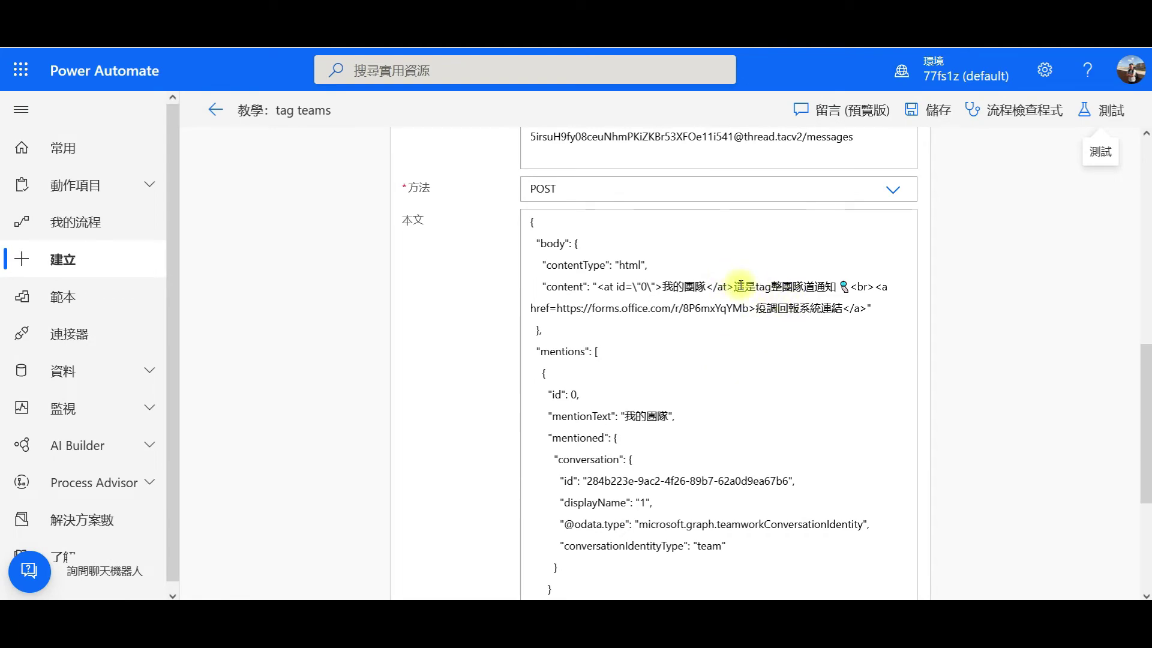
drag(737, 286, 818, 287)
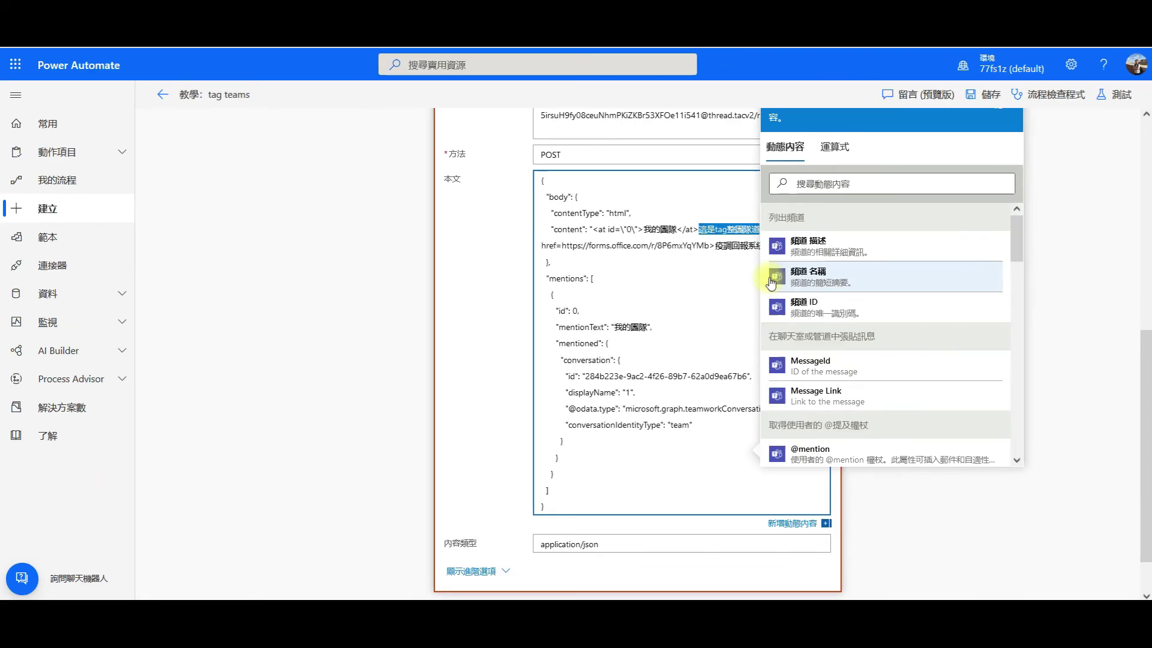
click(301, 247)
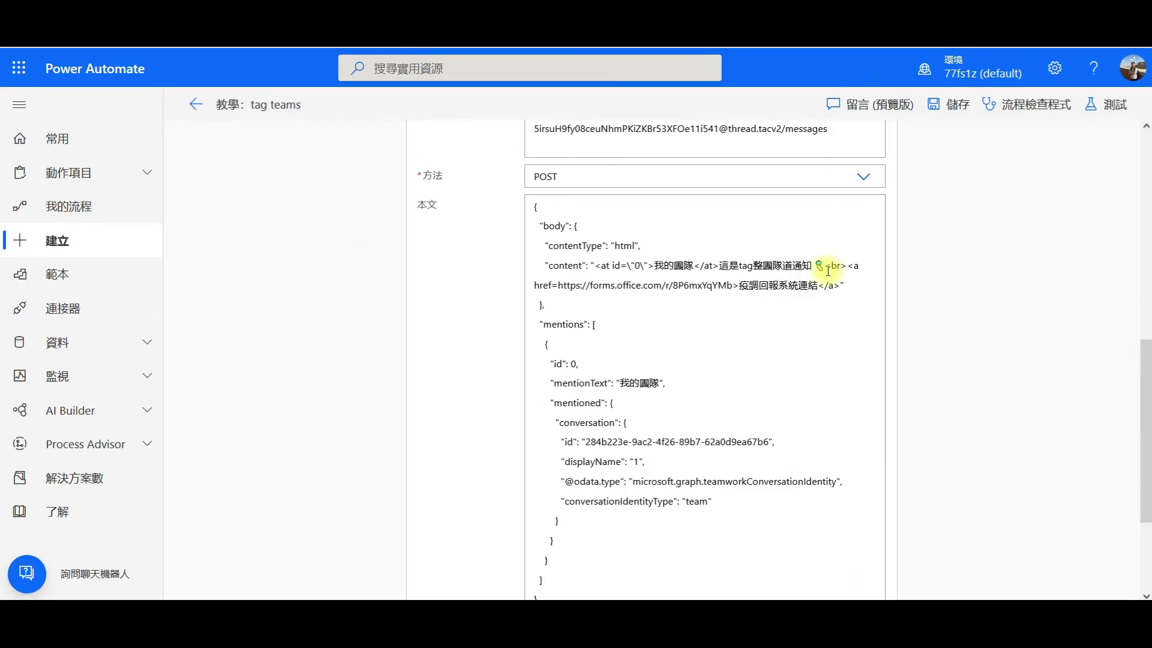
click(822, 266)
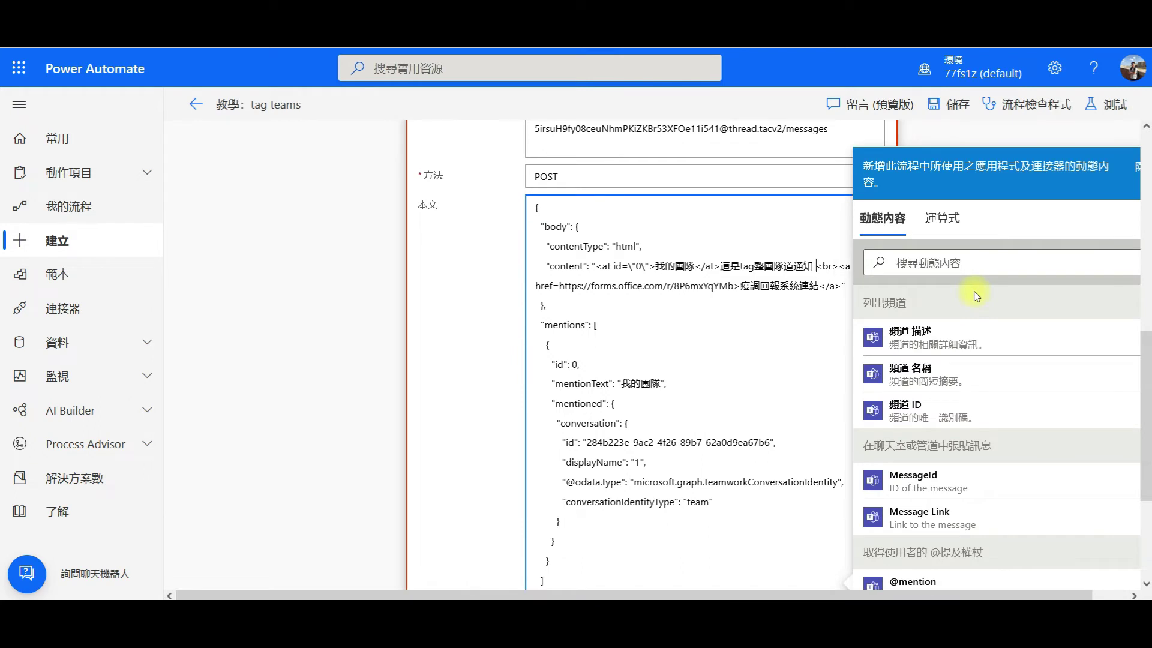
Insert a balloon emoji after 通知, then save the flow and run a manual test
key(super+period)
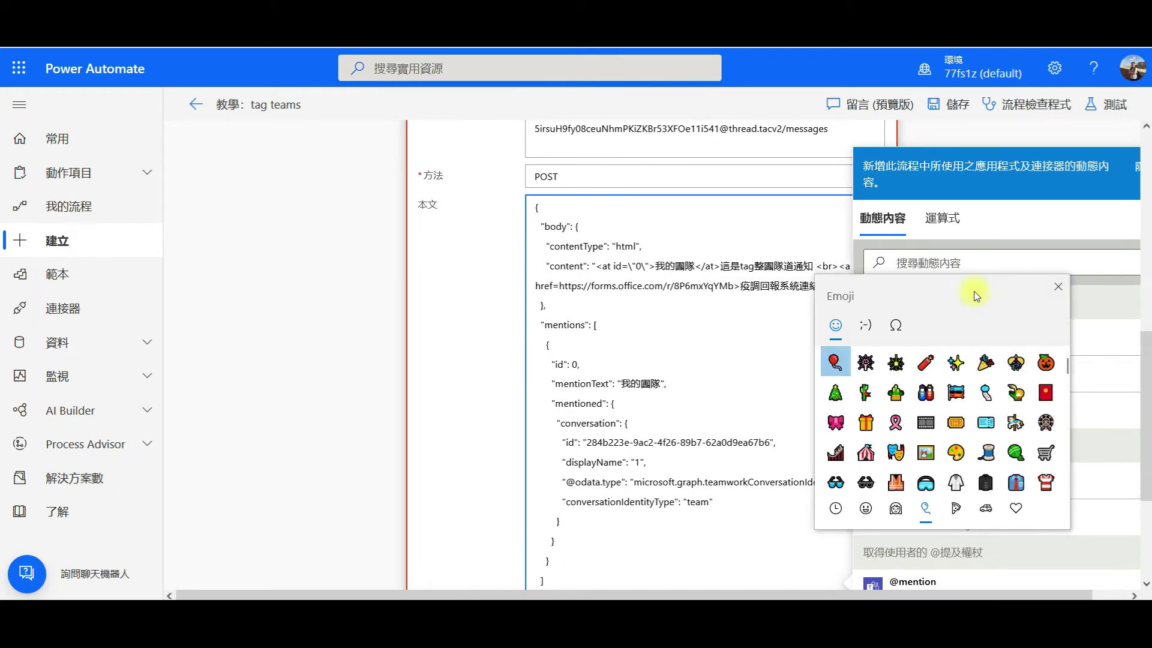
click(835, 361)
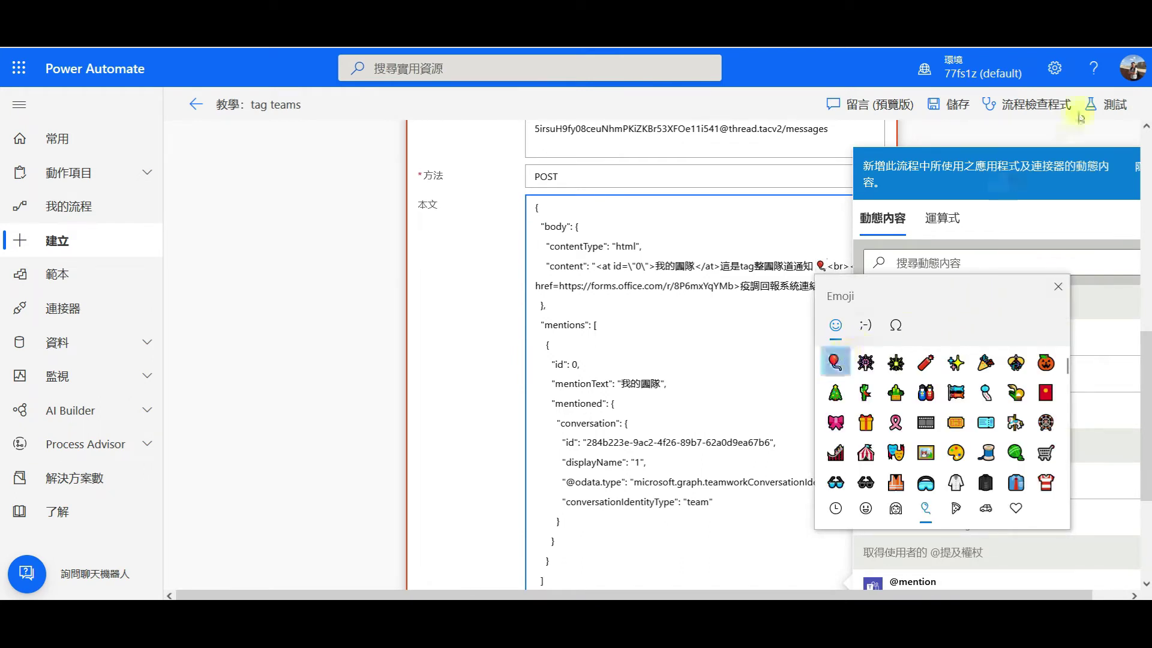
click(1106, 104)
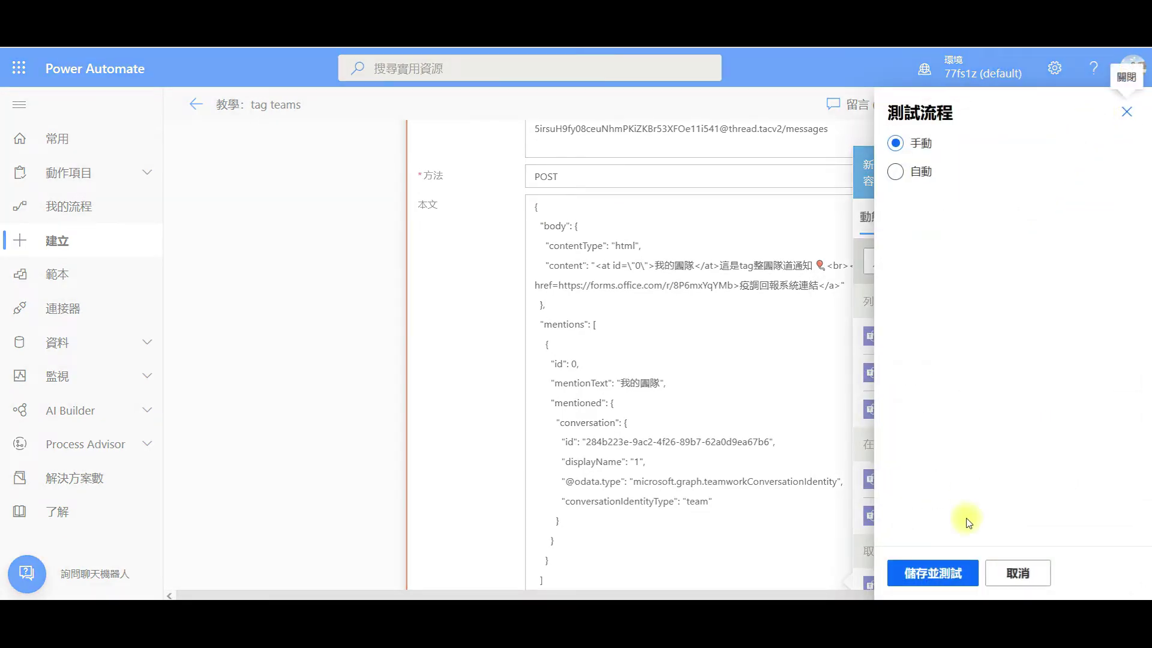
click(948, 570)
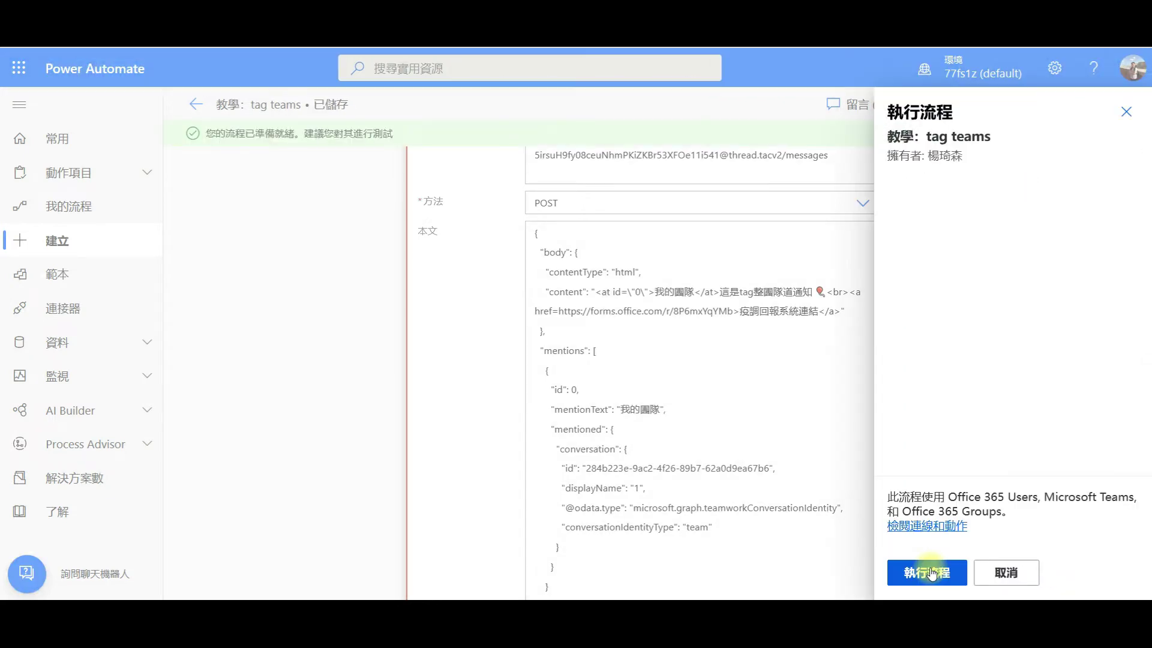
click(932, 574)
click(929, 573)
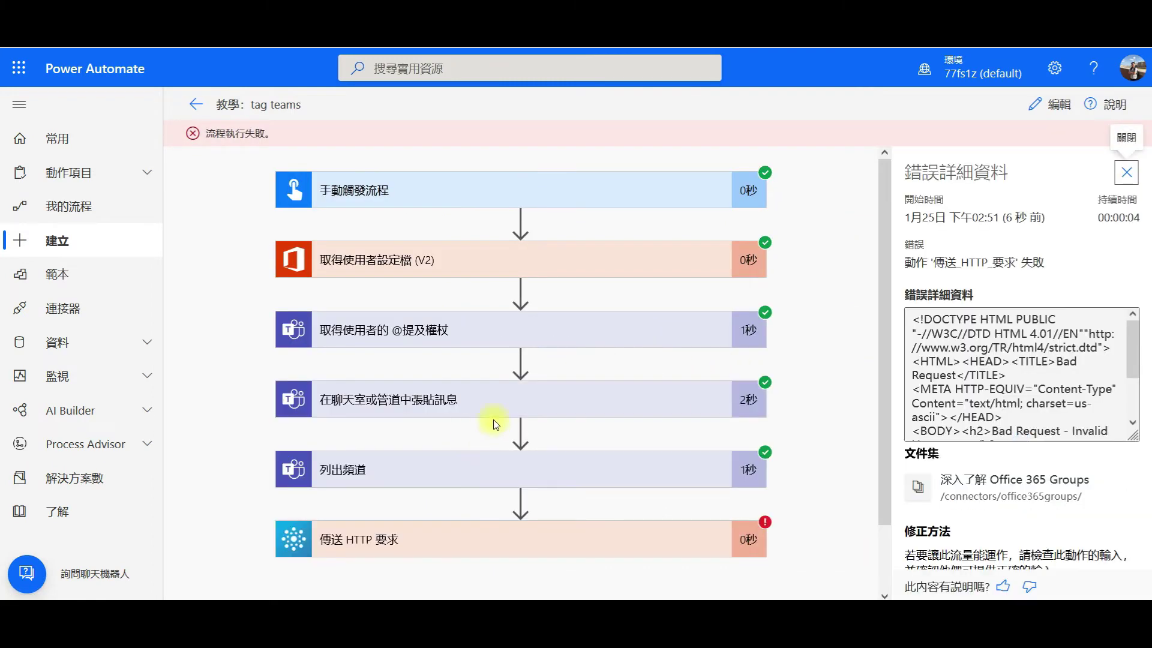
Read the HTTP step's 'Bad Request - Invalid Hostname' error, then return to editing the flow
scroll(985, 366, down, 2)
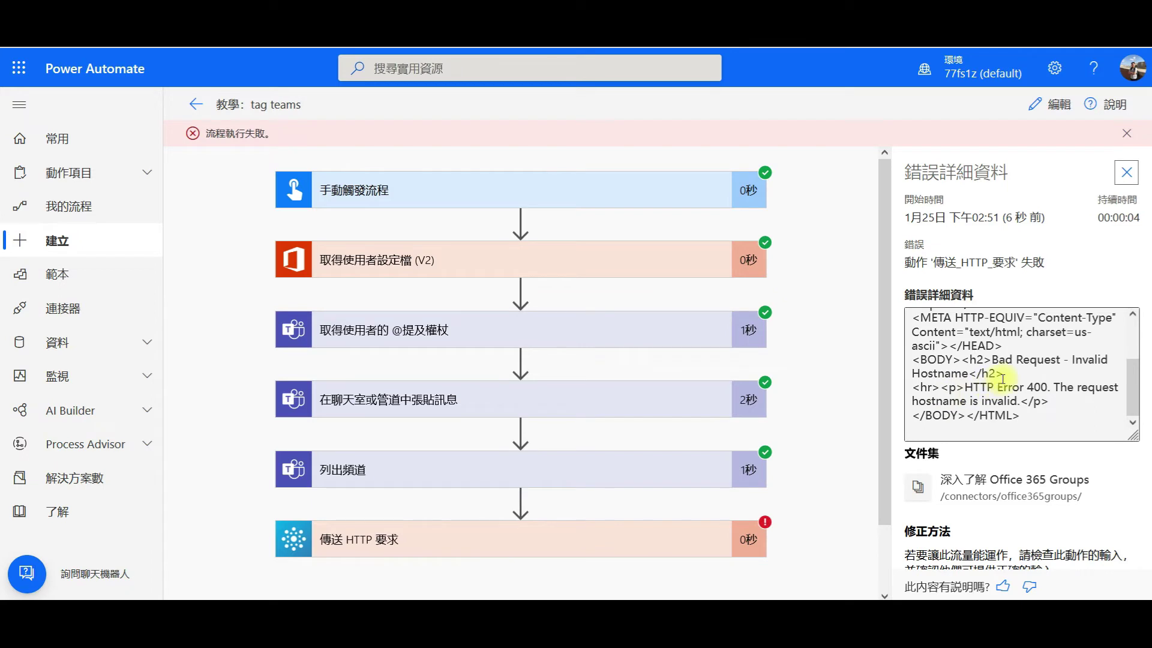
click(969, 387)
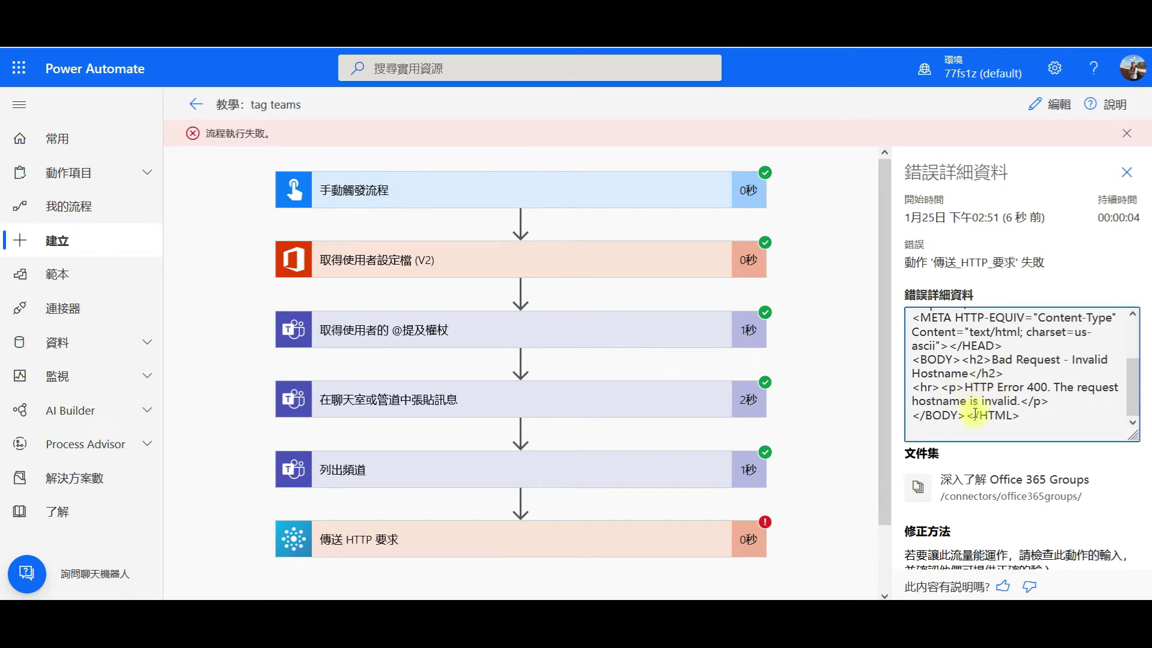
click(1056, 106)
scroll(660, 336, down, 8)
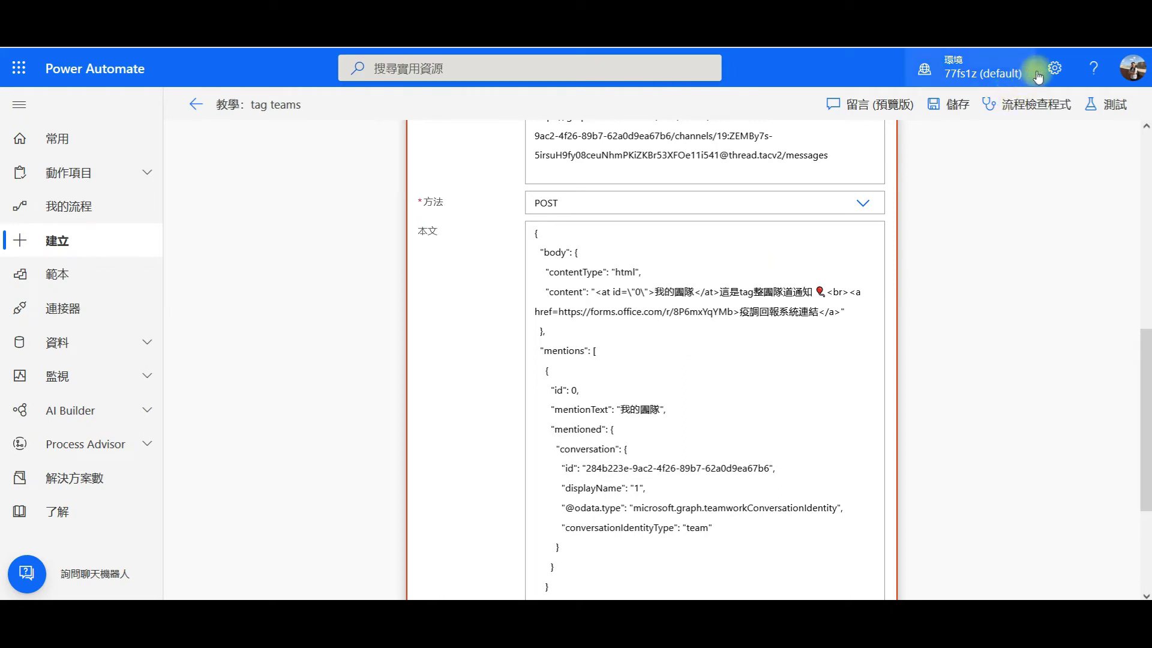
Remove the trailing empty line from the HTTP request URI
click(742, 428)
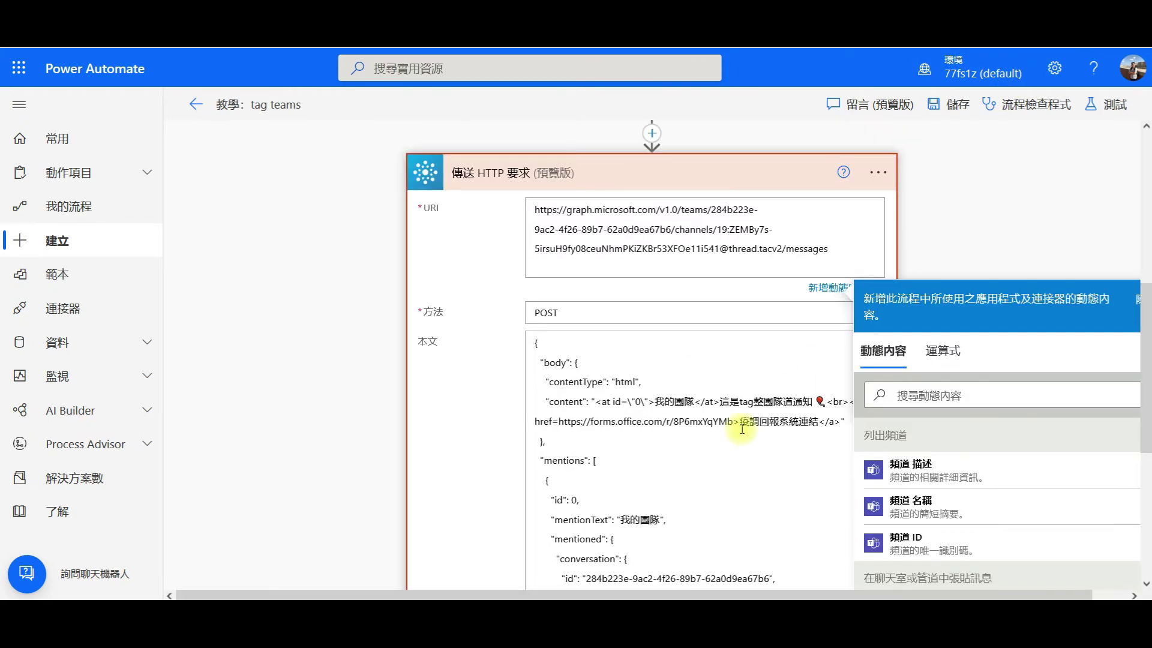
scroll(742, 428, up, 3)
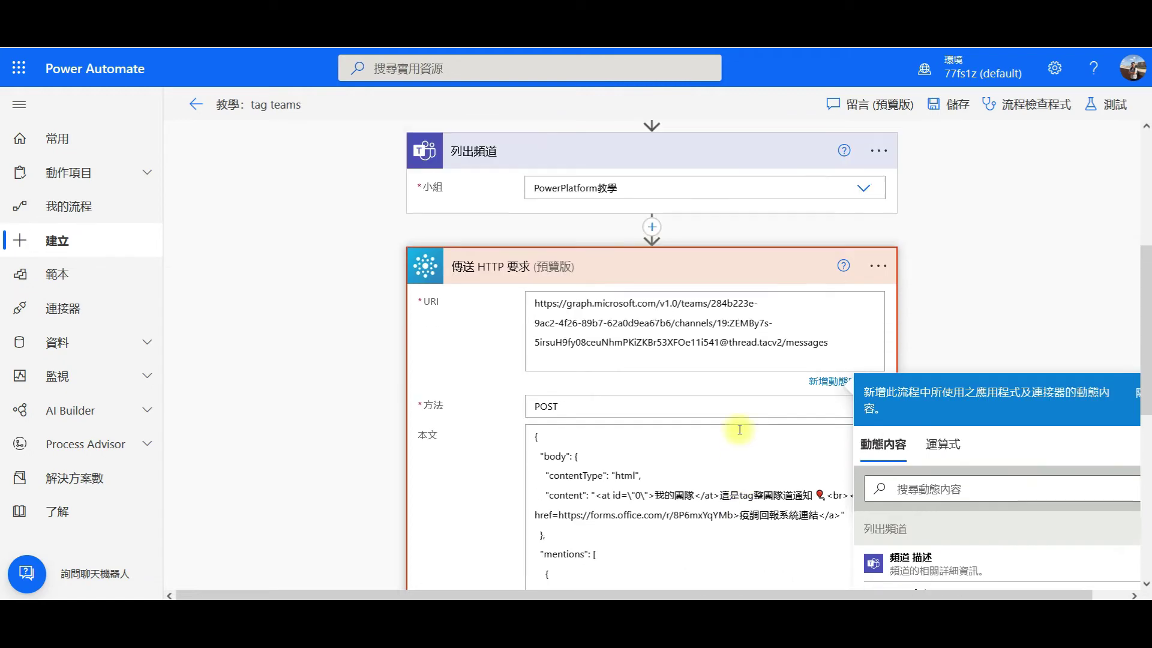
click(598, 360)
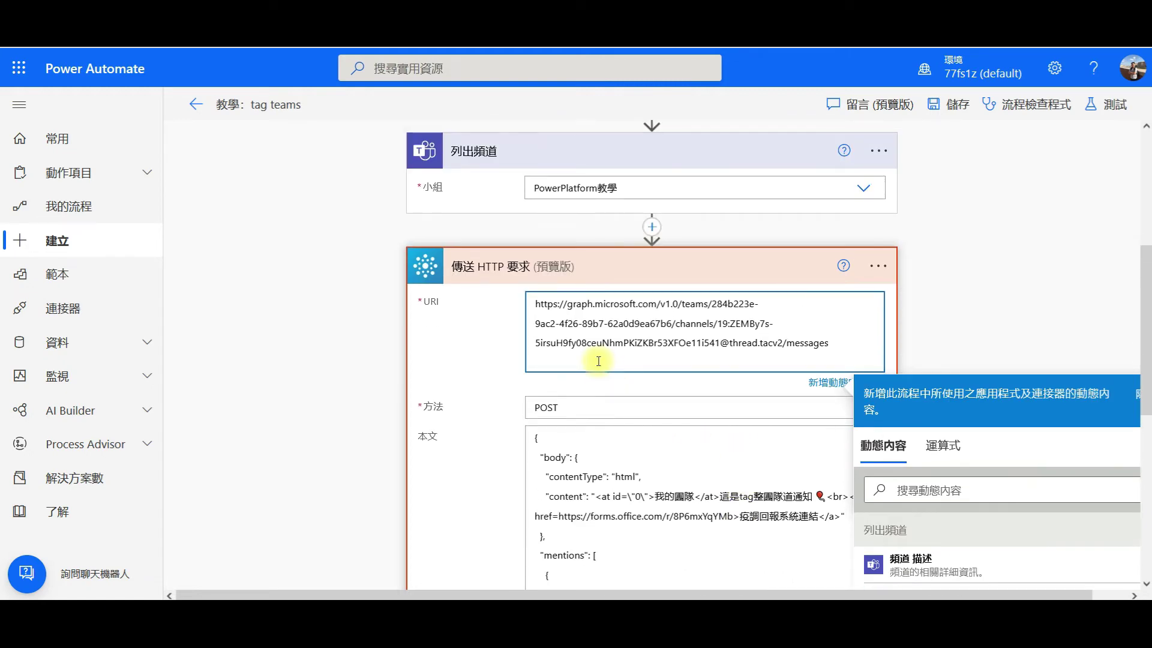
key(BackSpace)
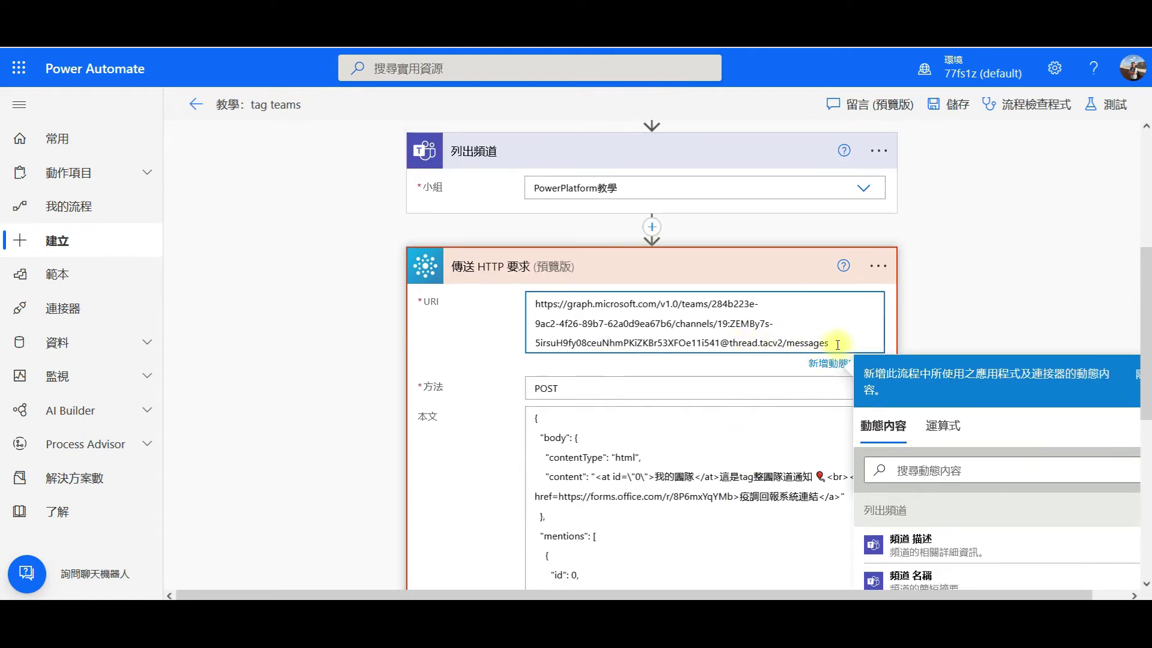
scroll(666, 390, up, 1)
scroll(666, 393, up, 2)
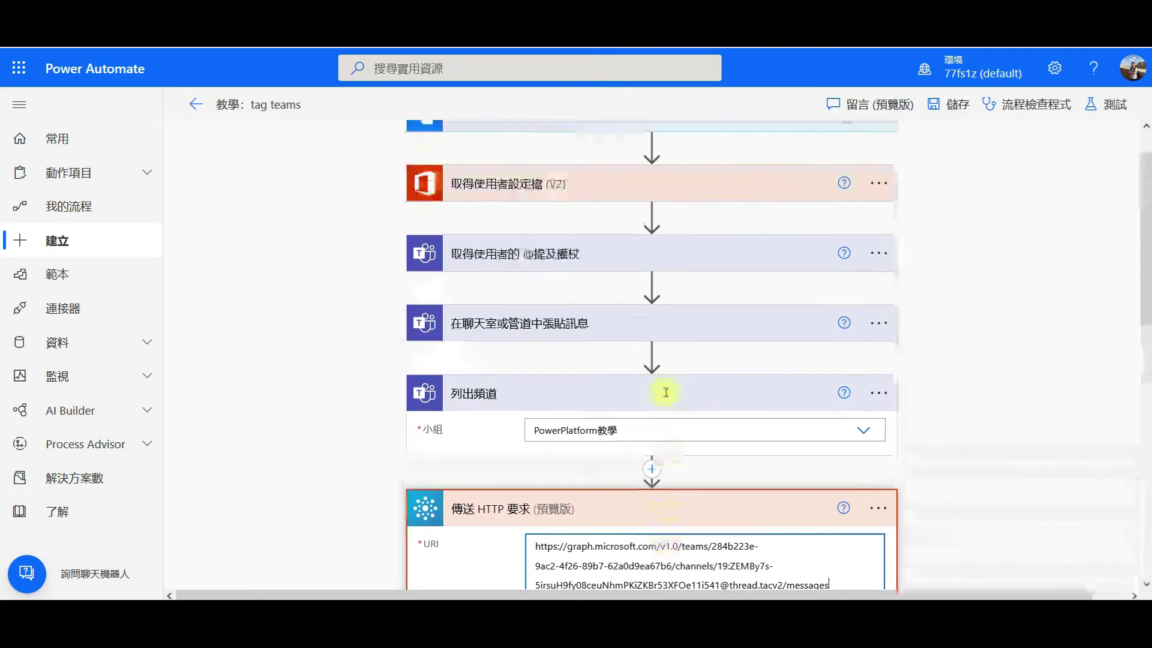
scroll(624, 375, up, 1)
Set the Teams post-message step to post as 使用者 (User) and check the flow for errors
click(614, 366)
scroll(588, 348, down, 2)
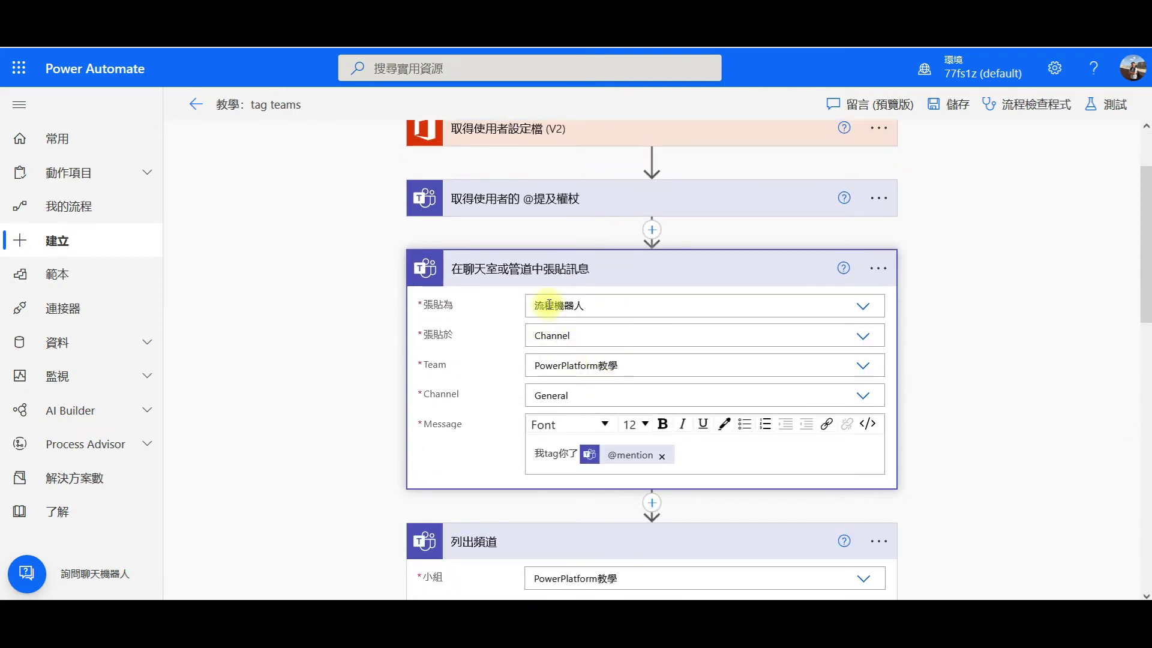
click(863, 306)
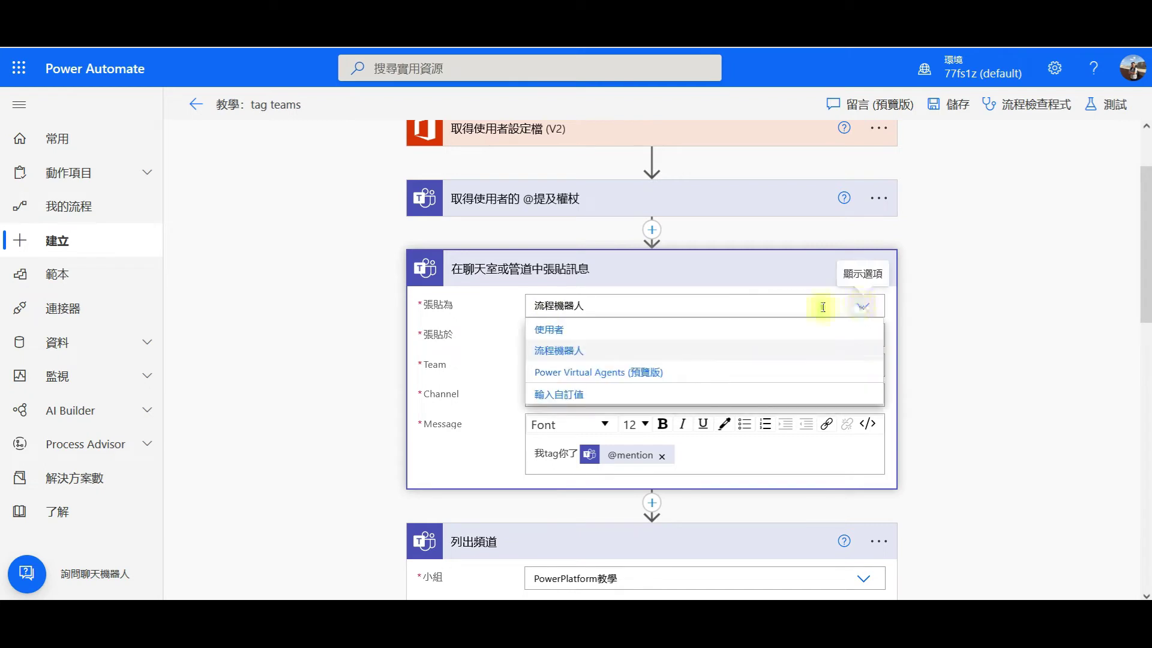
click(634, 332)
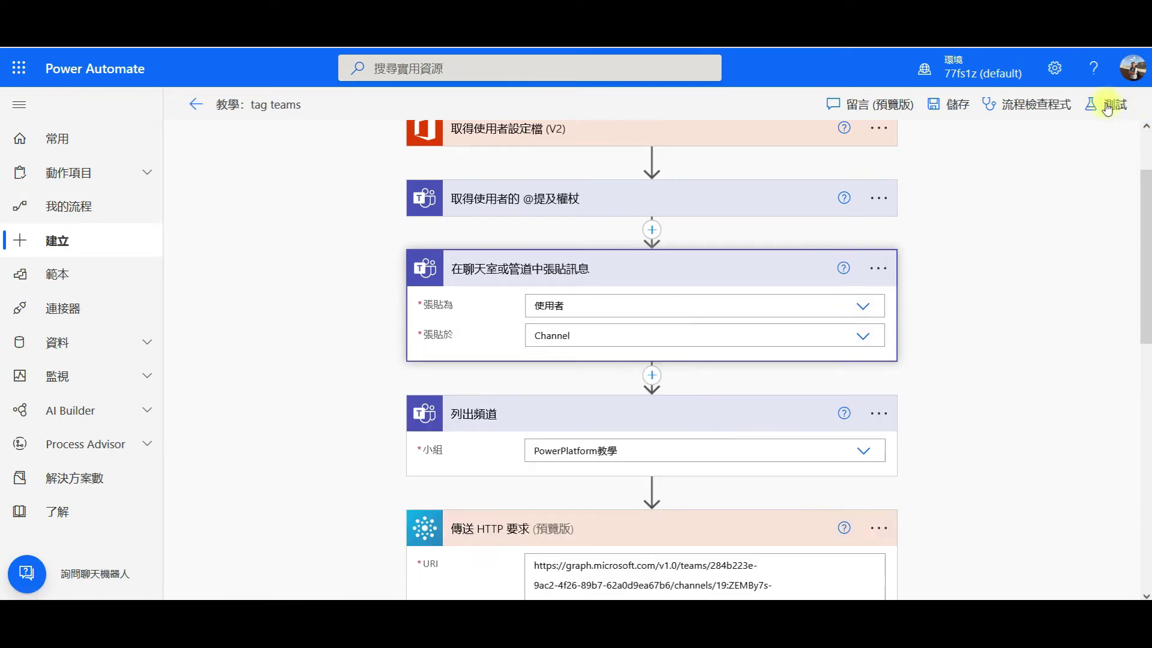
scroll(972, 278, down, 3)
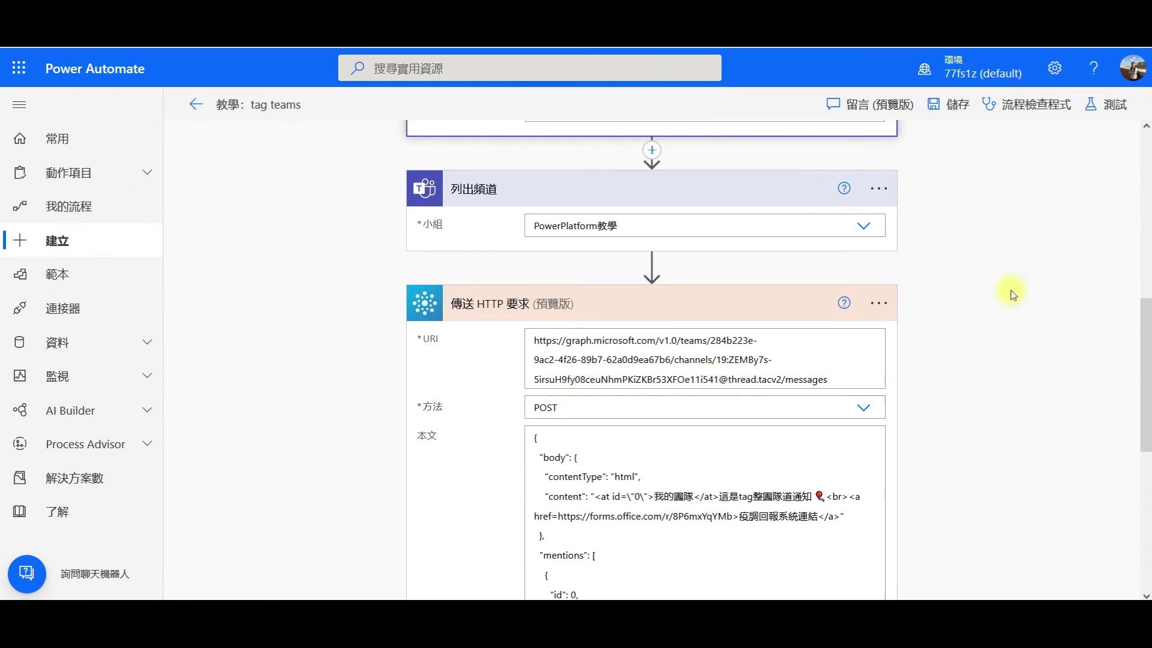
click(1108, 112)
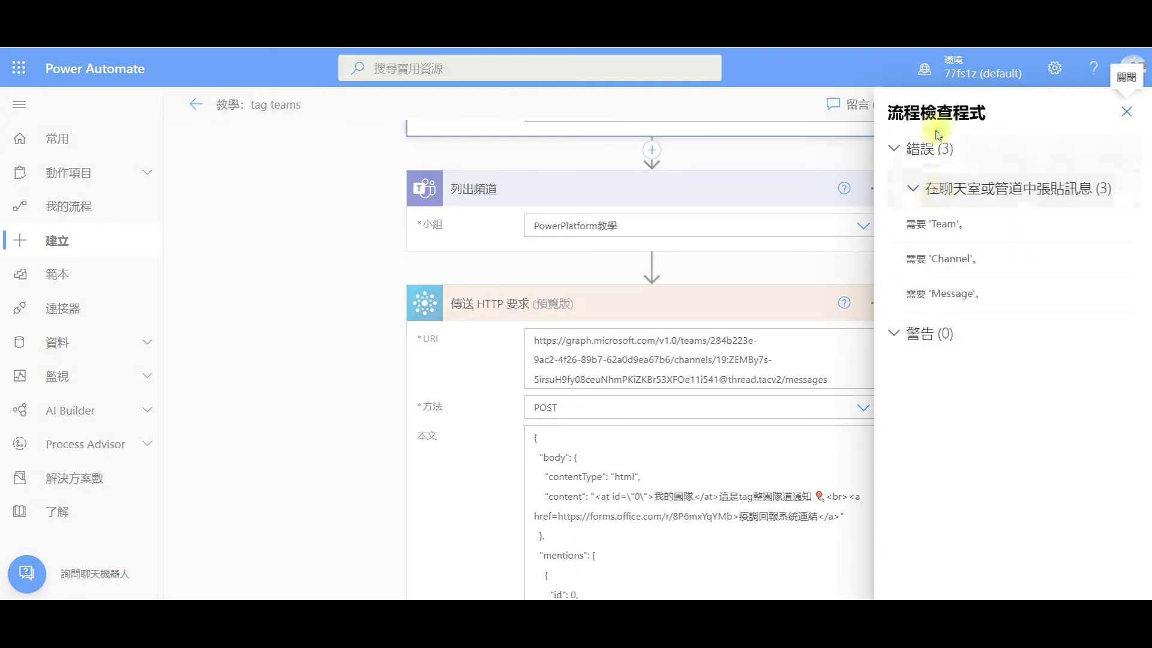
click(1127, 114)
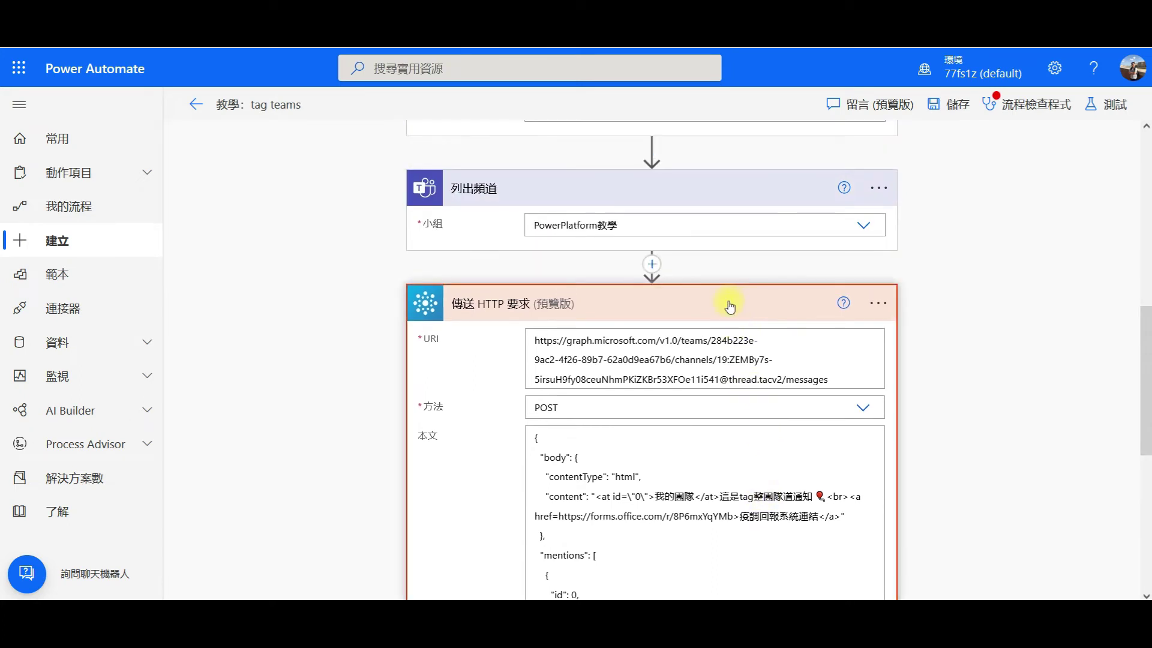
click(728, 303)
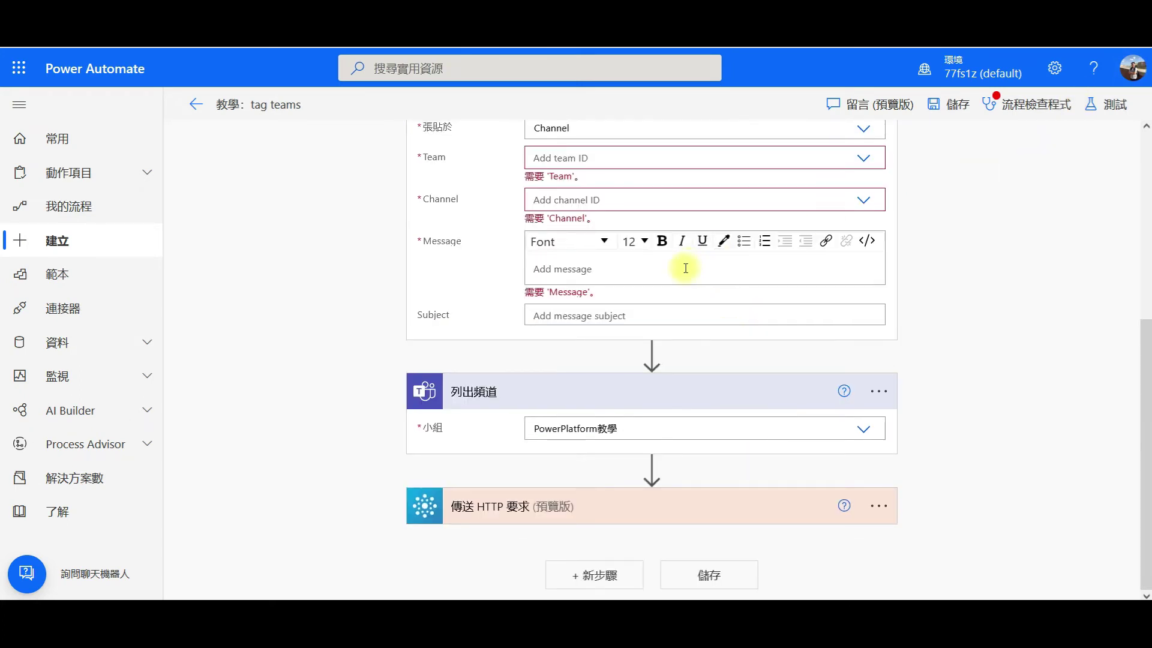
Delete the Teams post-message step from the flow
scroll(684, 267, up, 3)
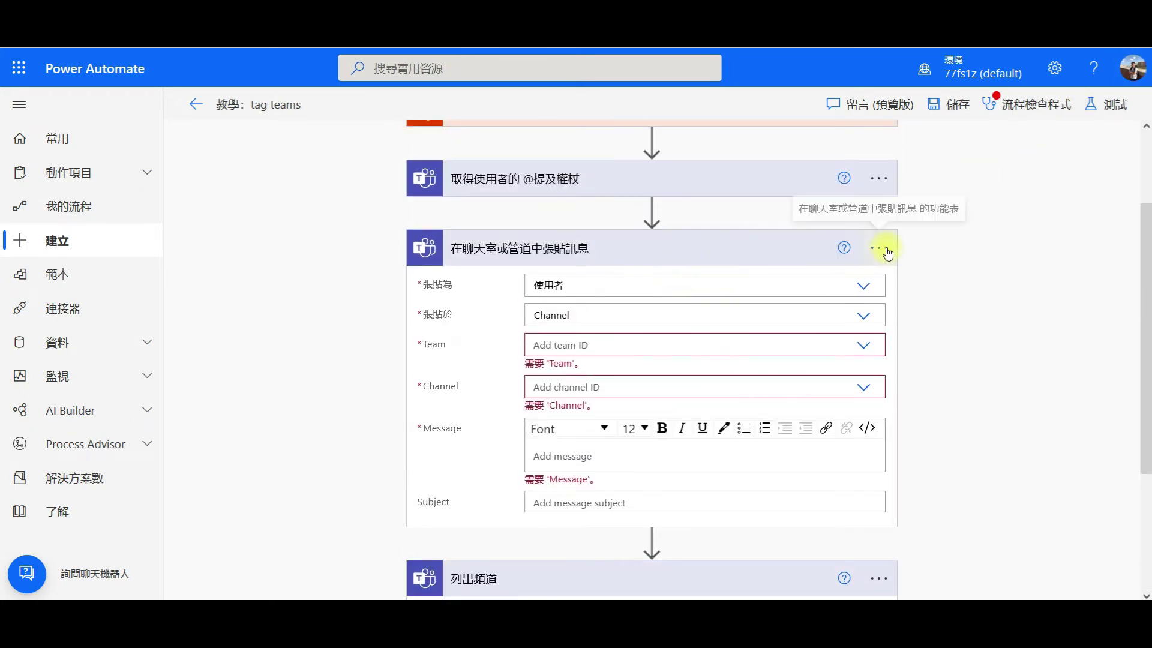
click(878, 248)
click(927, 481)
click(585, 345)
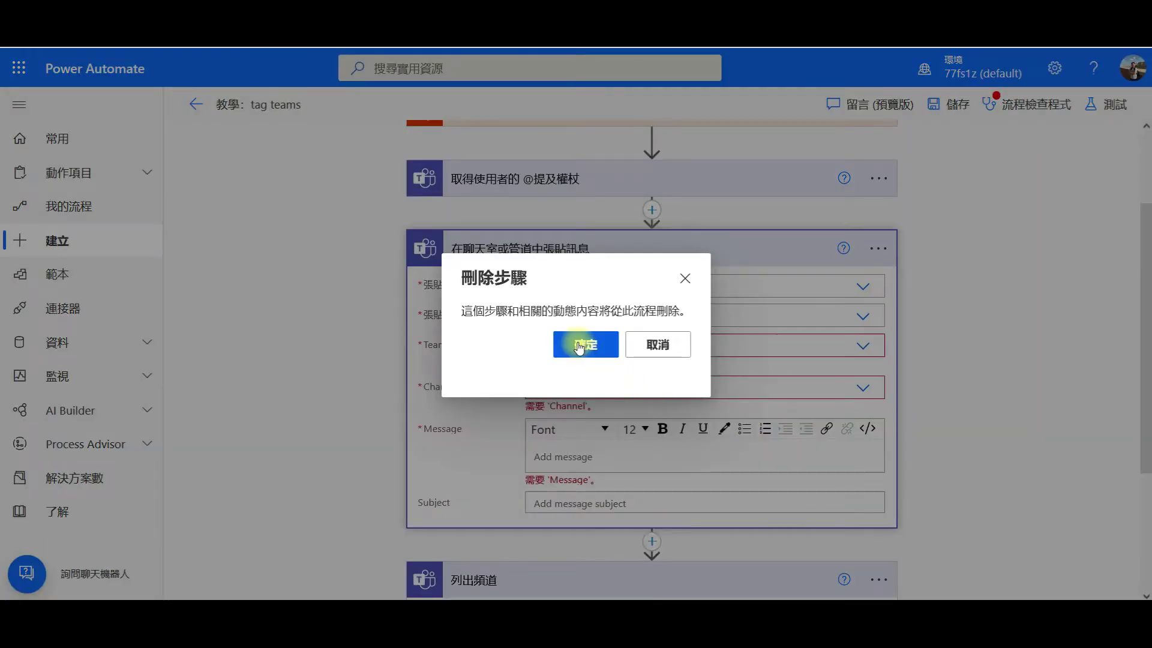
Save the flow and run a manual test
click(1119, 108)
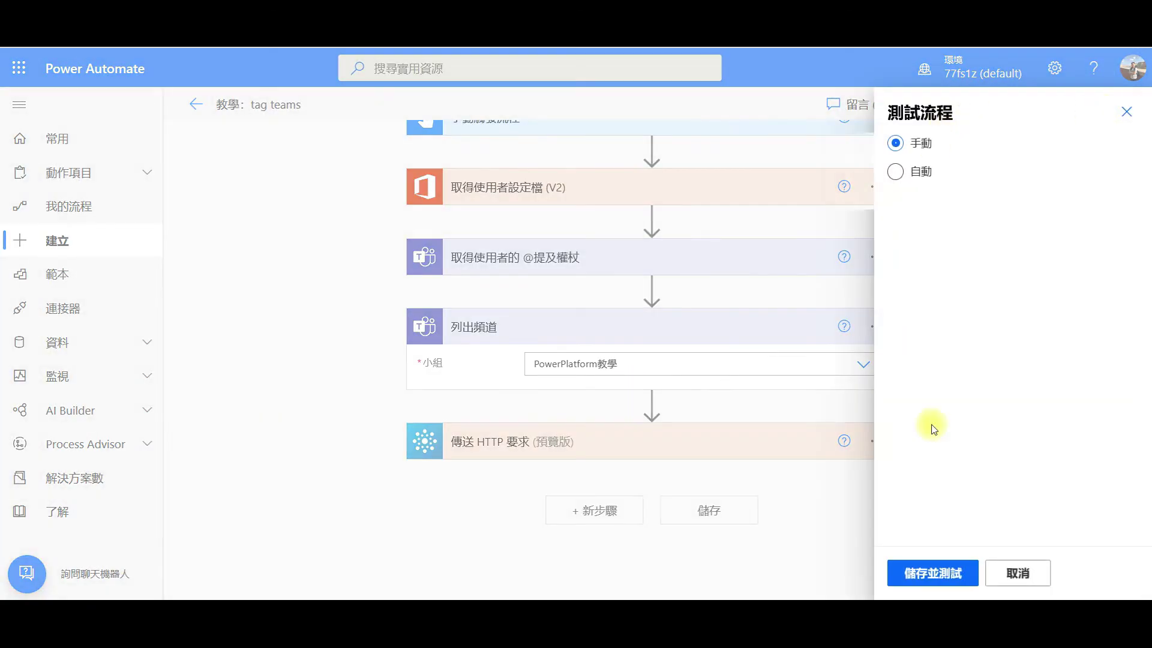
click(937, 571)
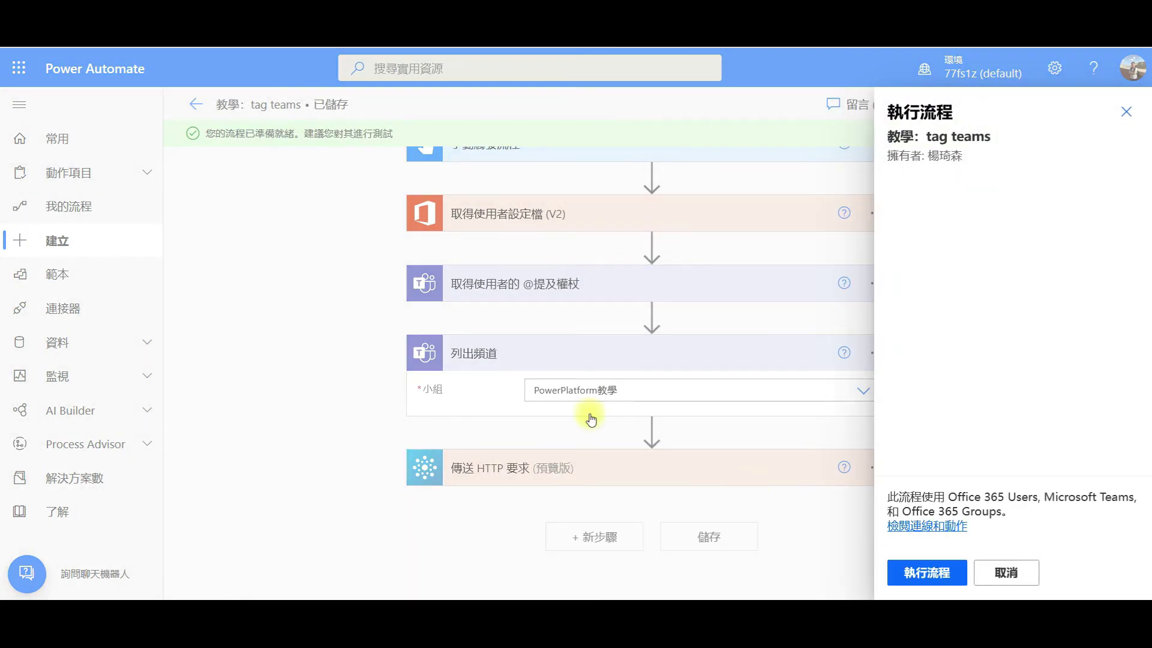
click(928, 574)
click(927, 573)
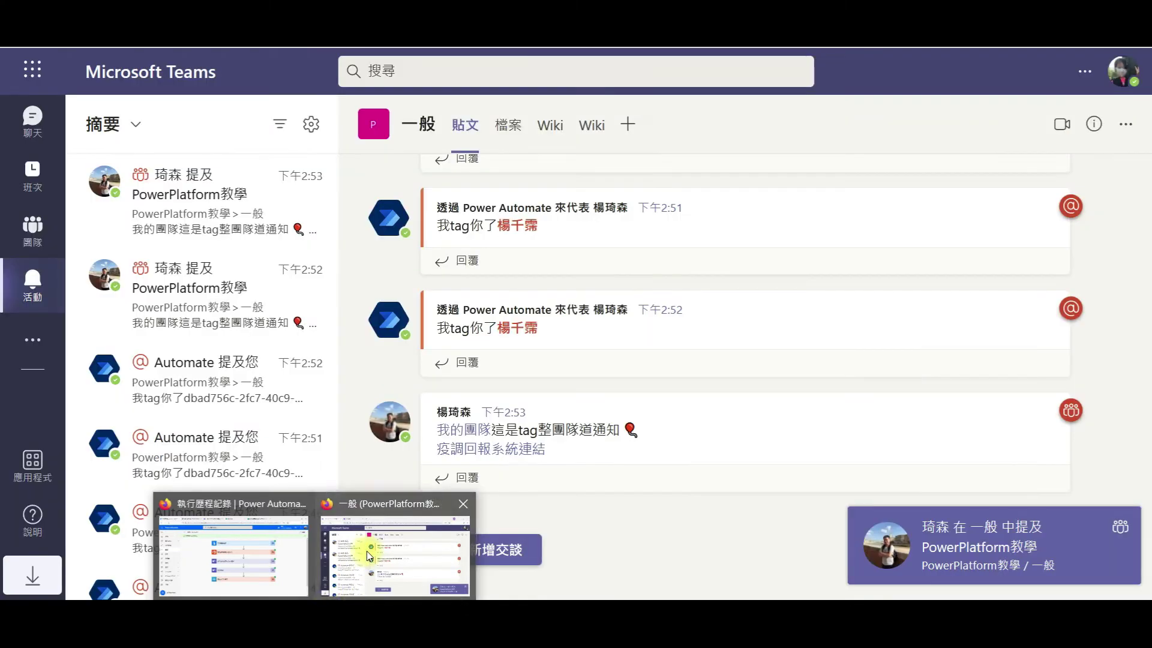
In Teams, check the new 一般 post's 我的團隊 mention and open its form link, then switch back
click(366, 550)
click(981, 540)
mouse_move(711, 432)
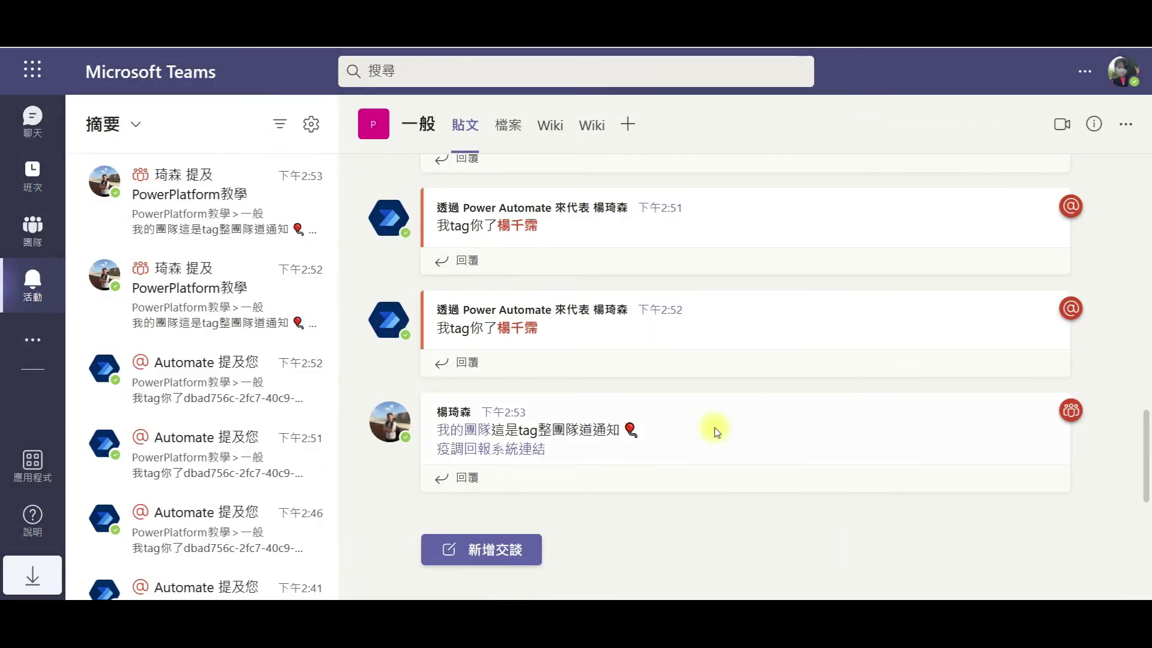
drag(639, 431, 573, 430)
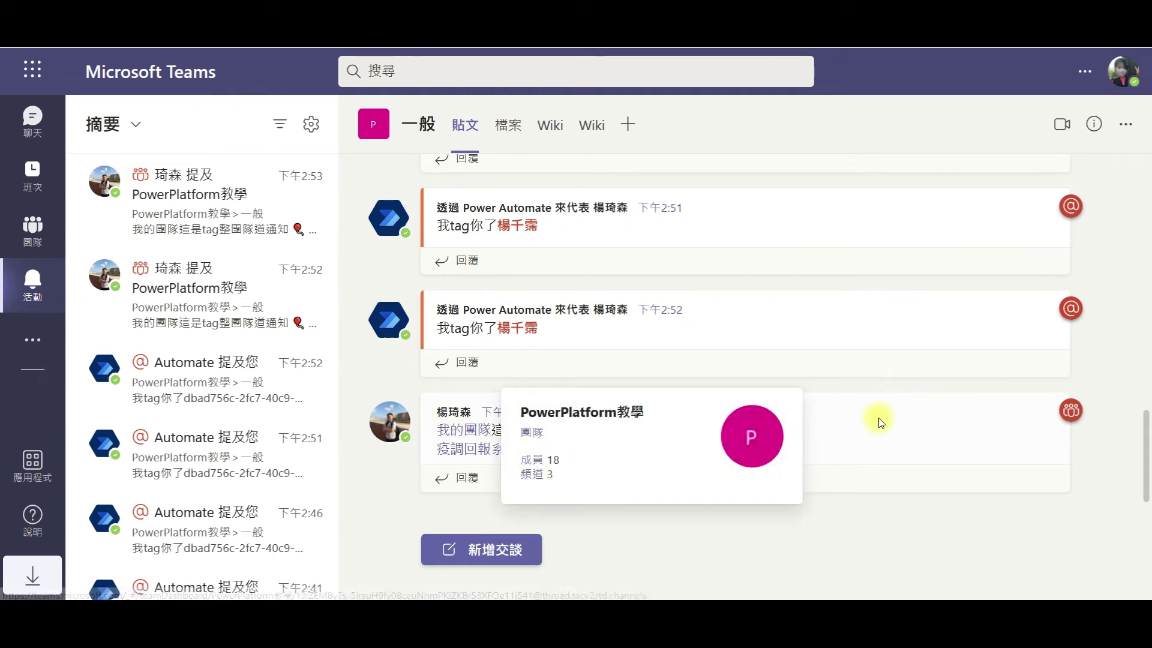
click(507, 453)
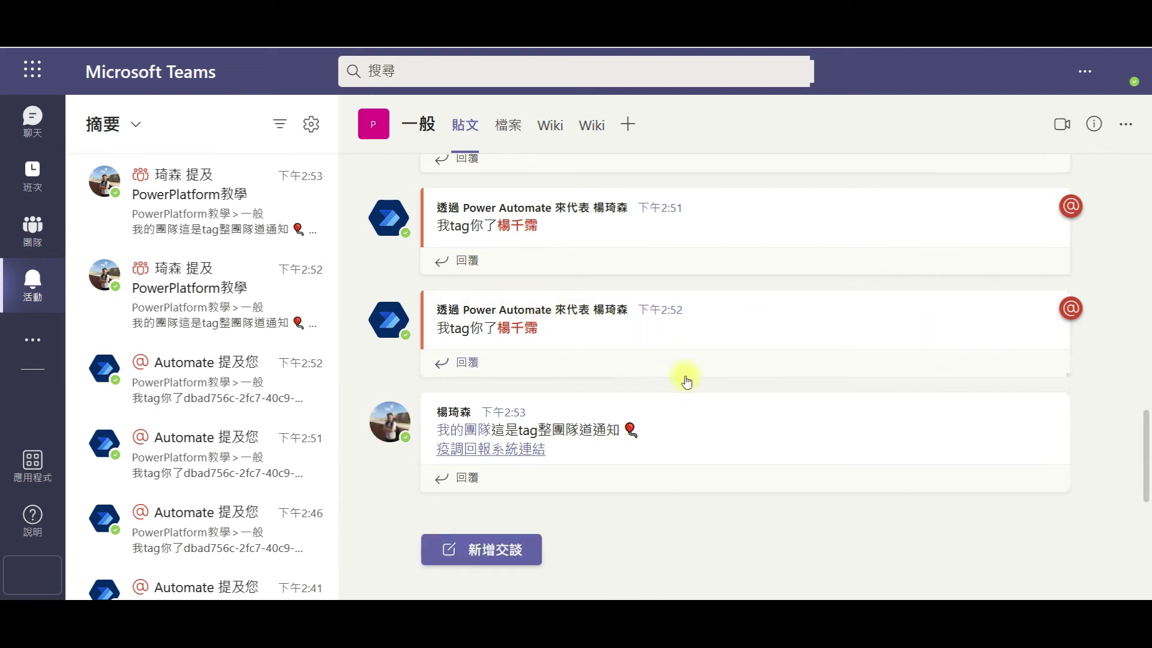
mouse_move(32, 576)
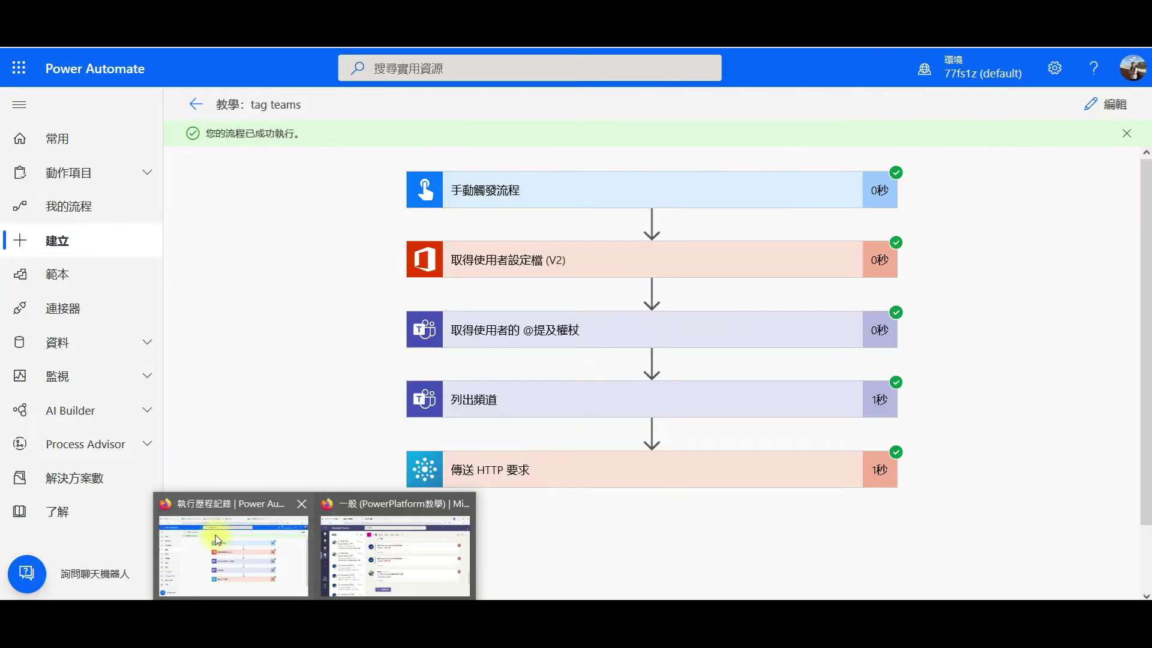
click(228, 558)
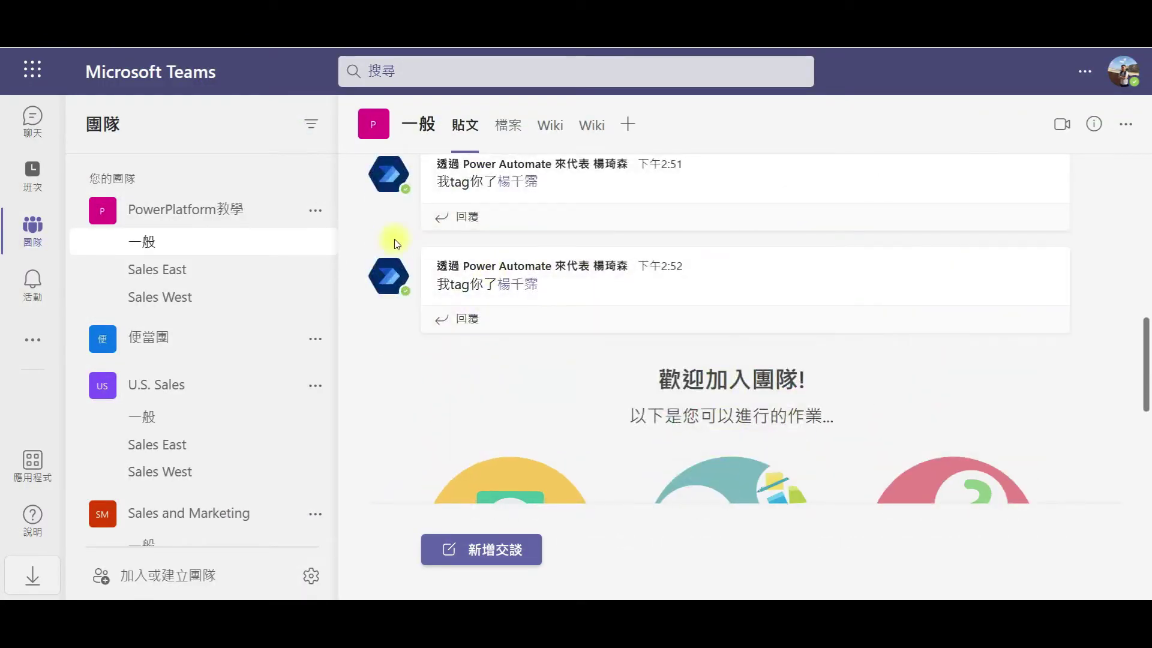
Inspect the earlier post's sender card and the more-options menus of both posts in Teams
click(380, 271)
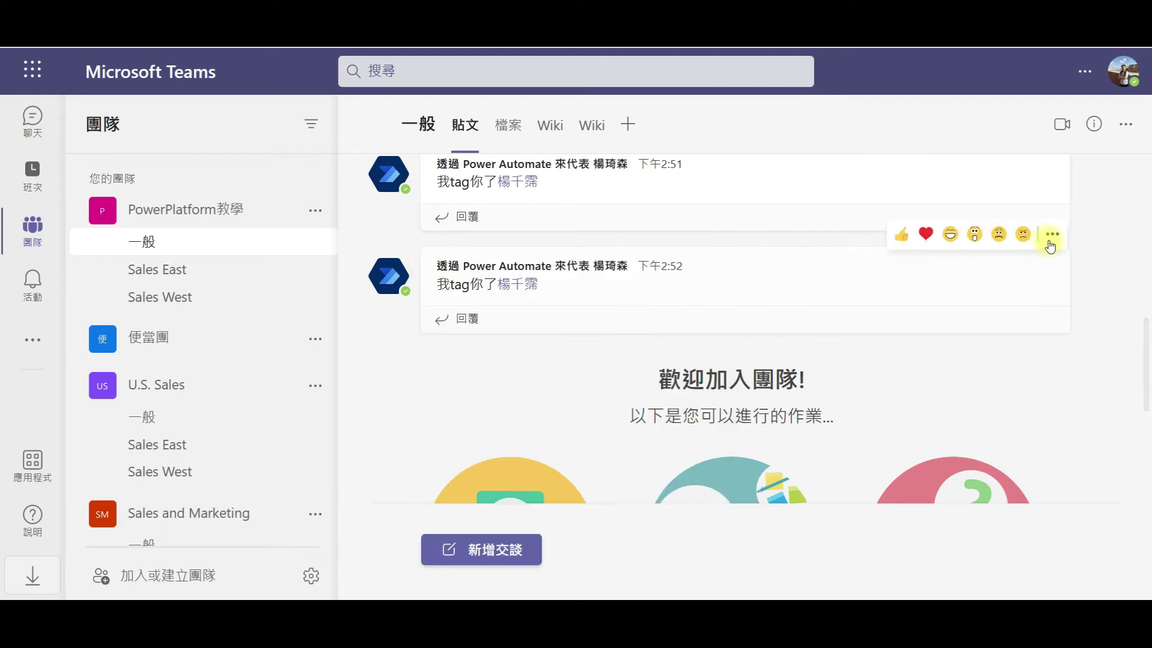
click(1052, 234)
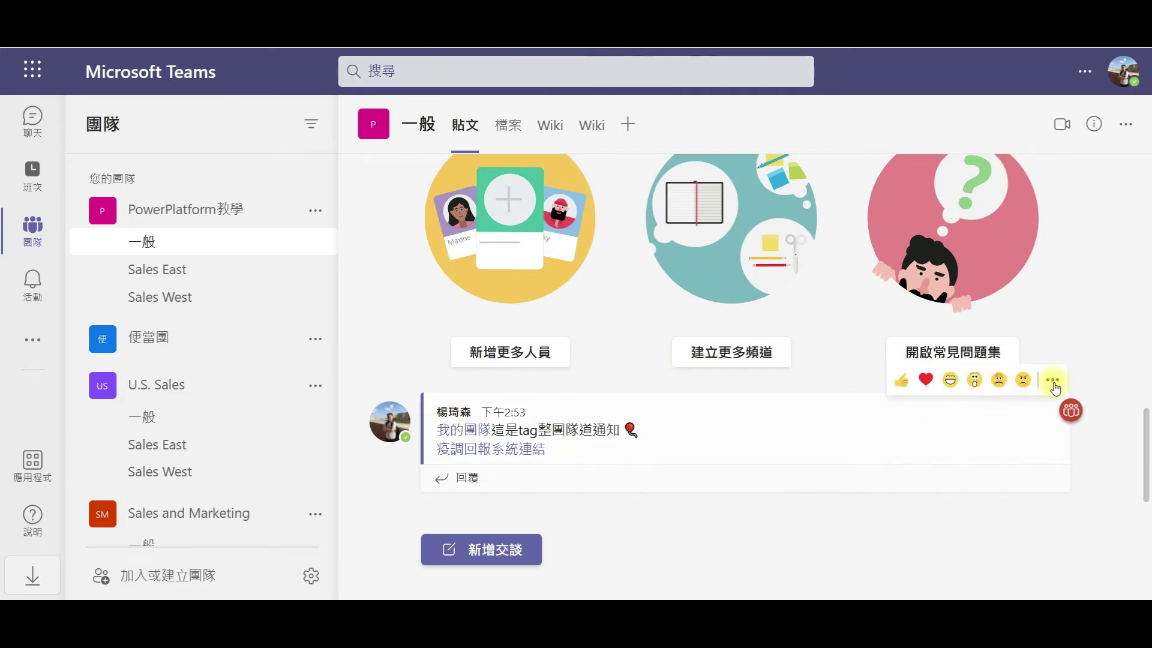
click(1054, 382)
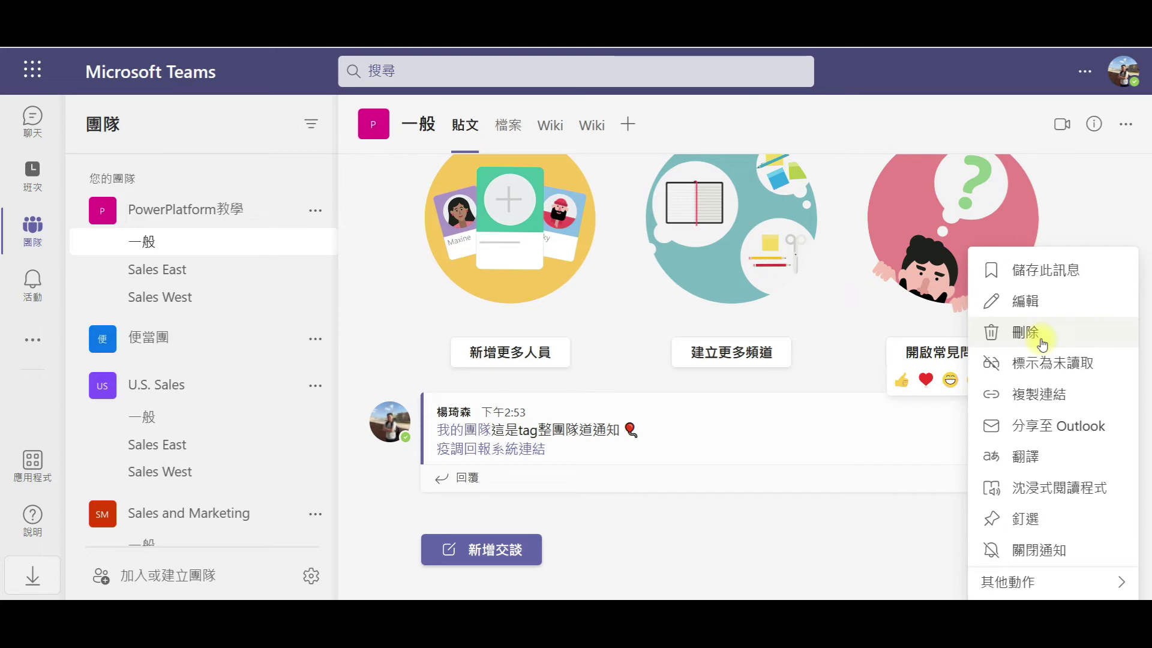
scroll(750, 360, up, 3)
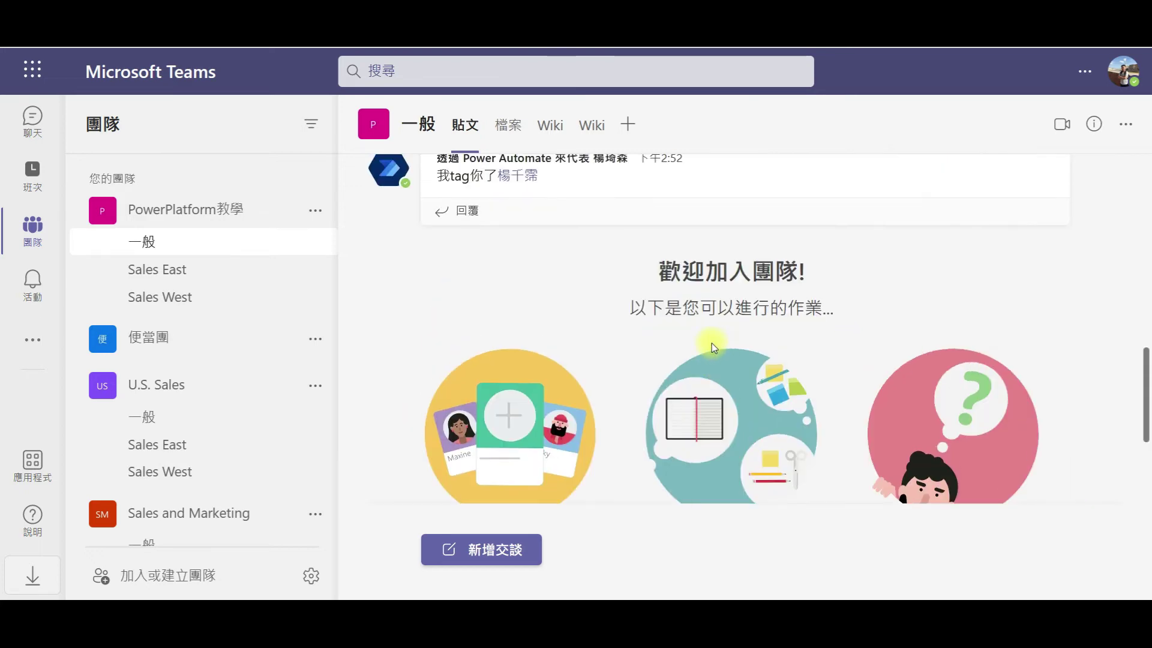
scroll(586, 334, up, 3)
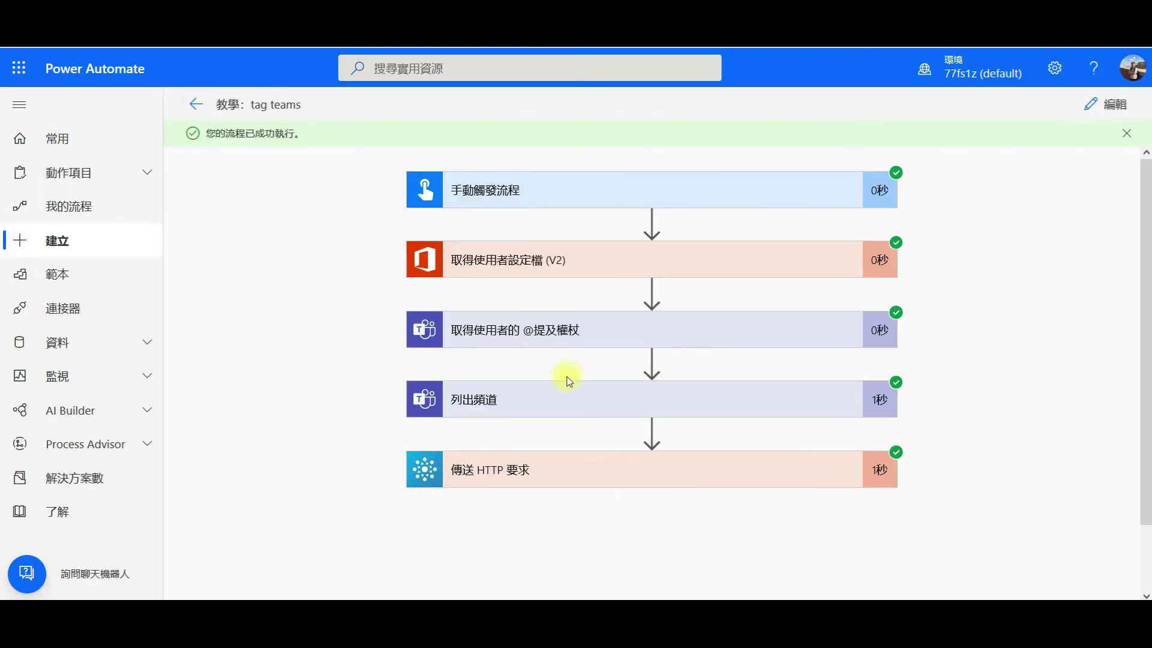
Reopen the flow for editing and start renaming the 傳送 HTTP 要求 step
scroll(578, 461, down, 2)
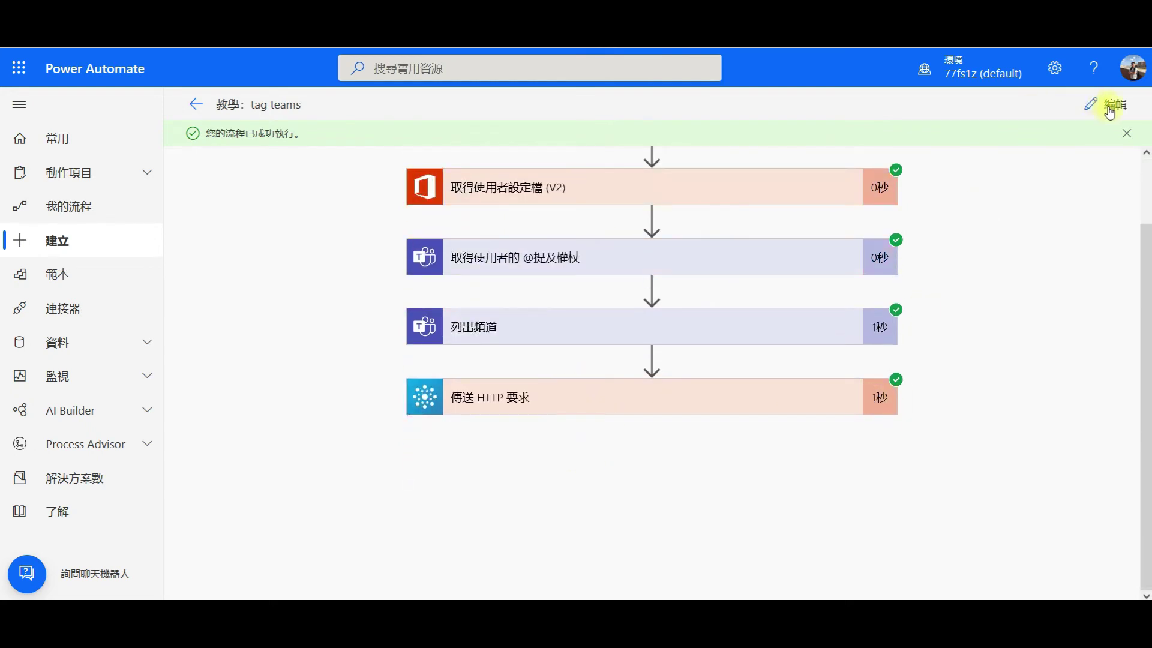
click(1110, 109)
click(878, 444)
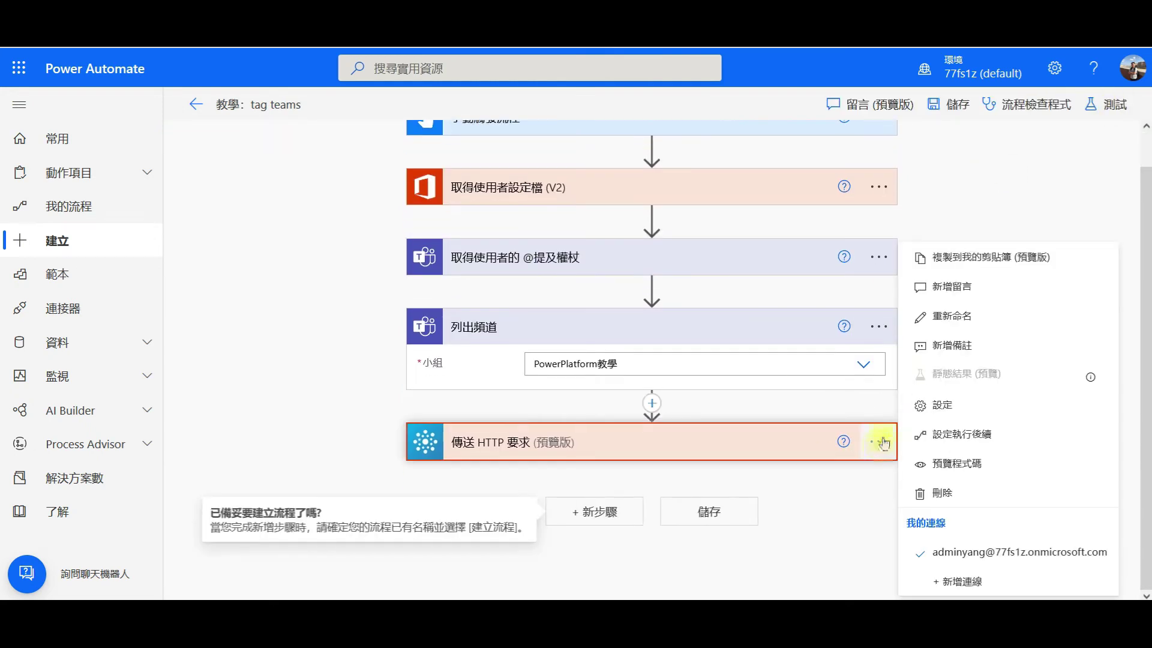
click(953, 316)
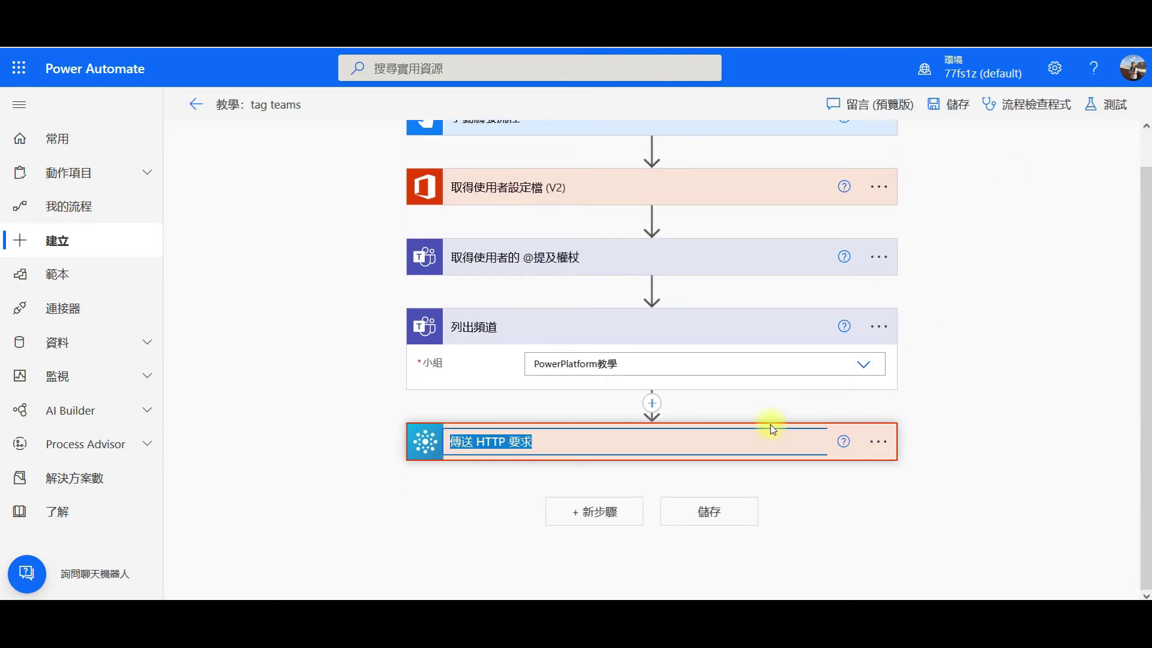
Rename the HTTP step to 傳送 HTTP 要求 團隊
click(734, 444)
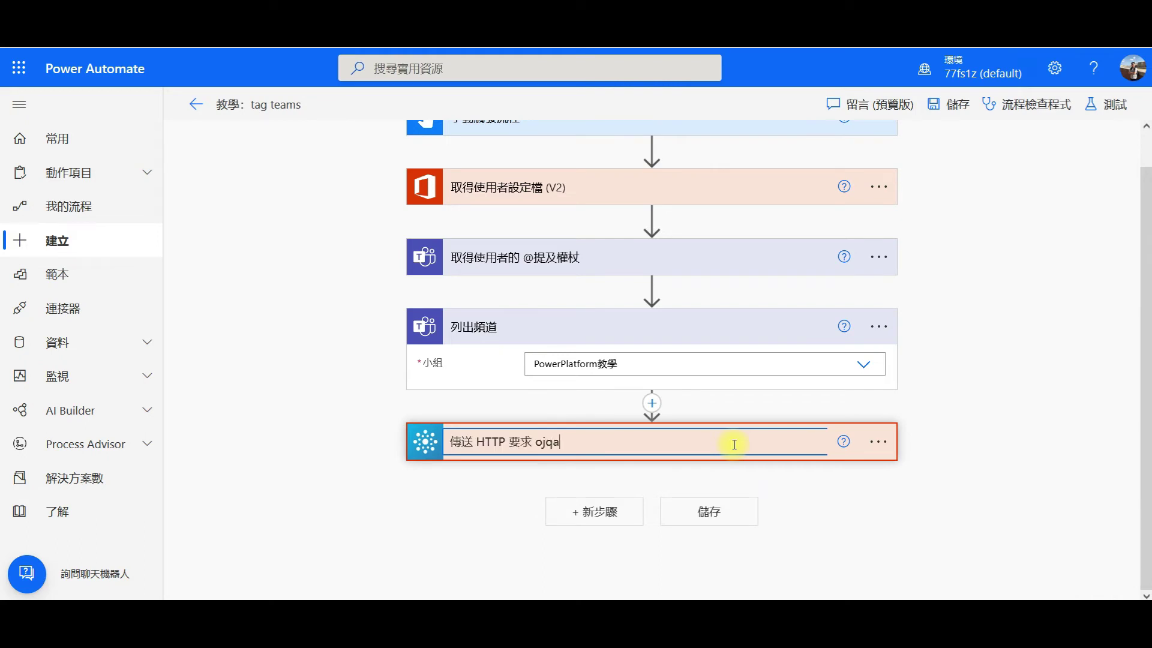
text(團隊)
key(Return)
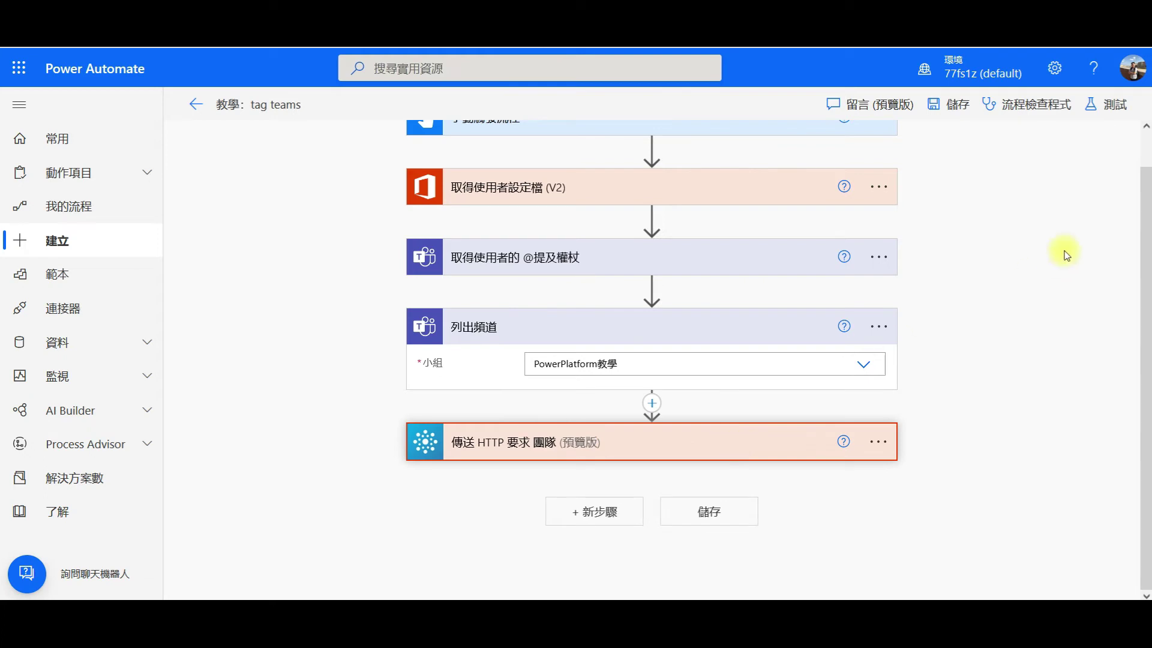
Add an Office 365 Groups 'Send an HTTP request' step after it
click(594, 511)
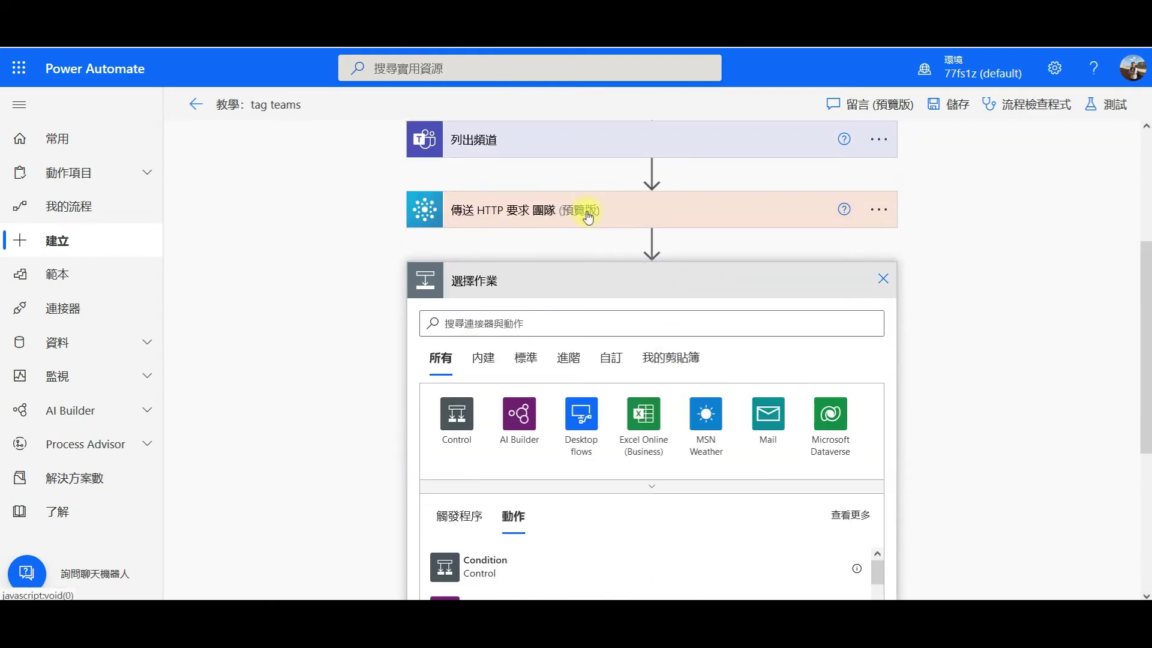
click(586, 214)
click(589, 213)
click(554, 319)
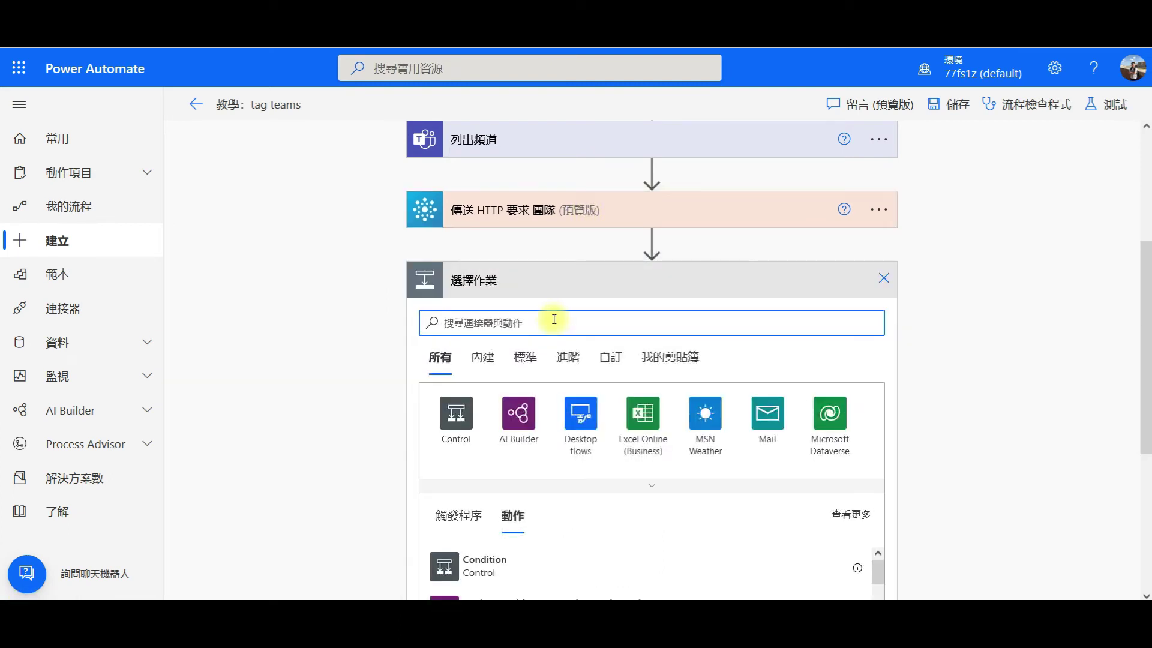
text(365)
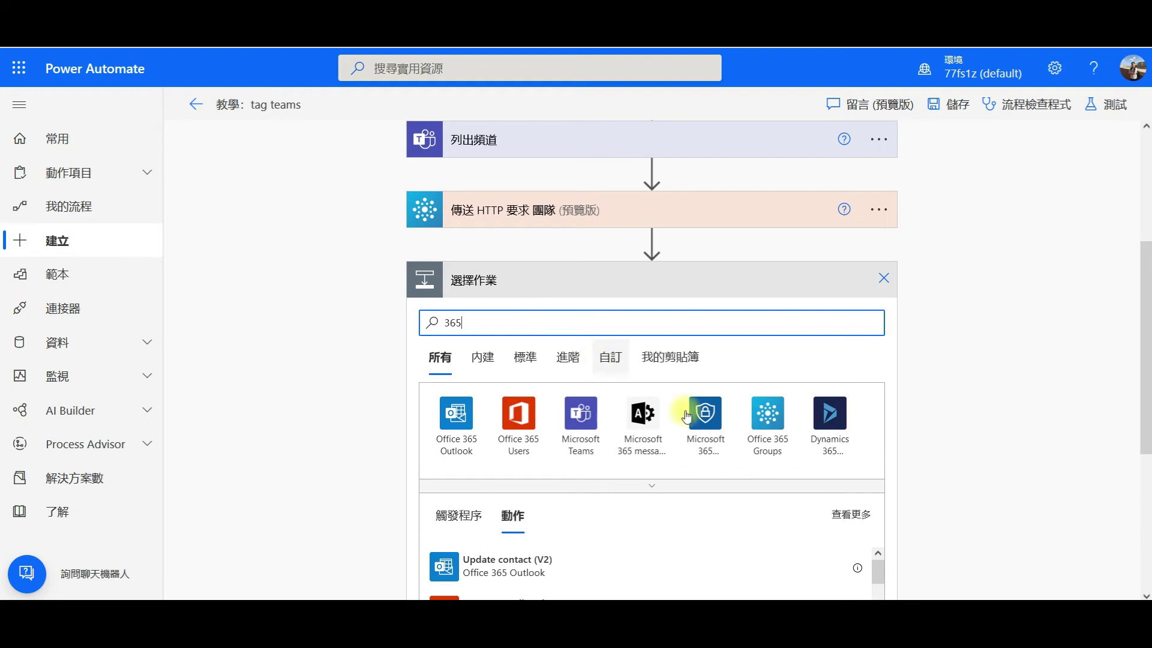
click(773, 427)
scroll(550, 496, down, 1)
click(551, 496)
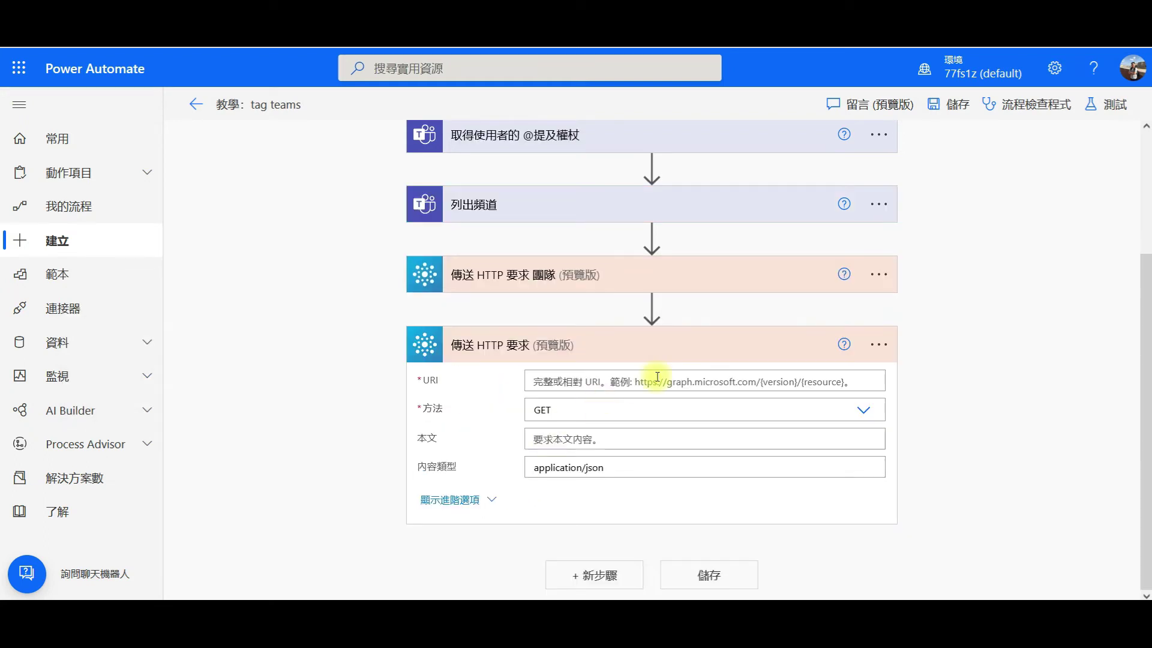
Give the new HTTP step the team step's Graph channel-messages URI and method POST
click(654, 287)
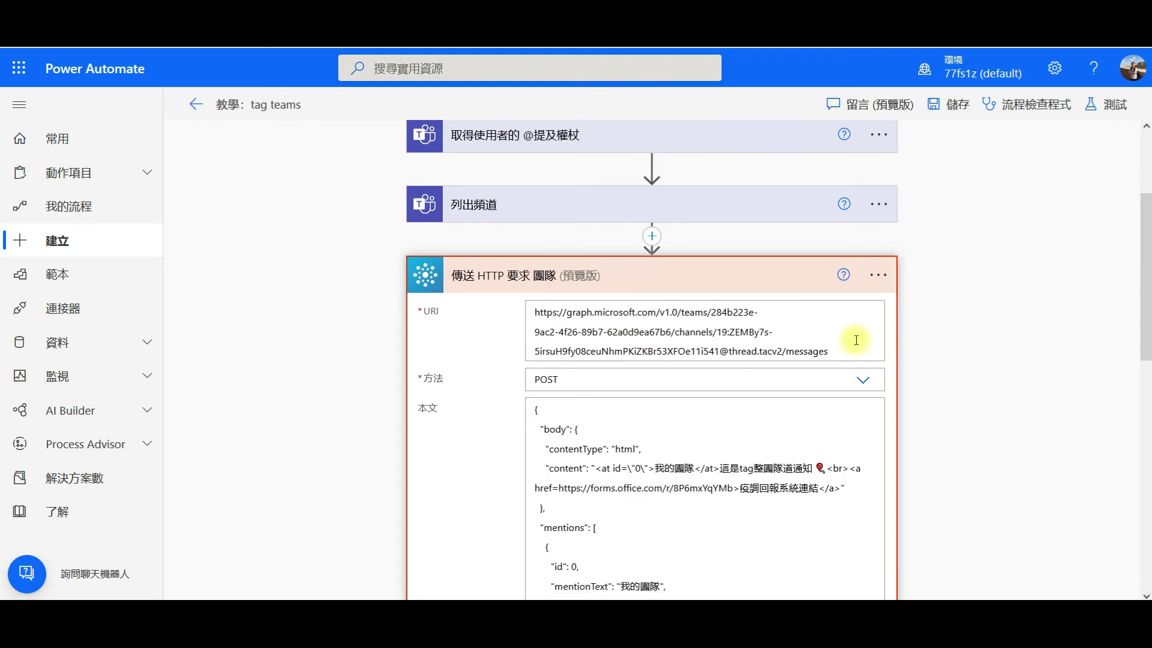
drag(841, 351, 458, 286)
key(ctrl+c)
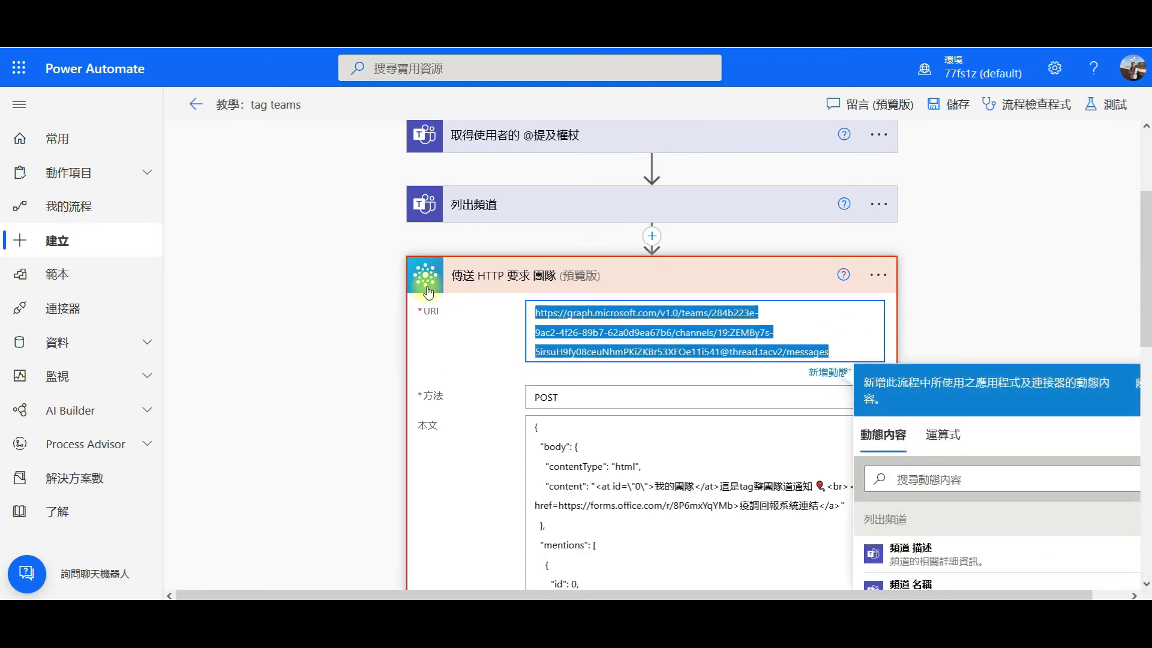
click(970, 298)
scroll(954, 306, down, 3)
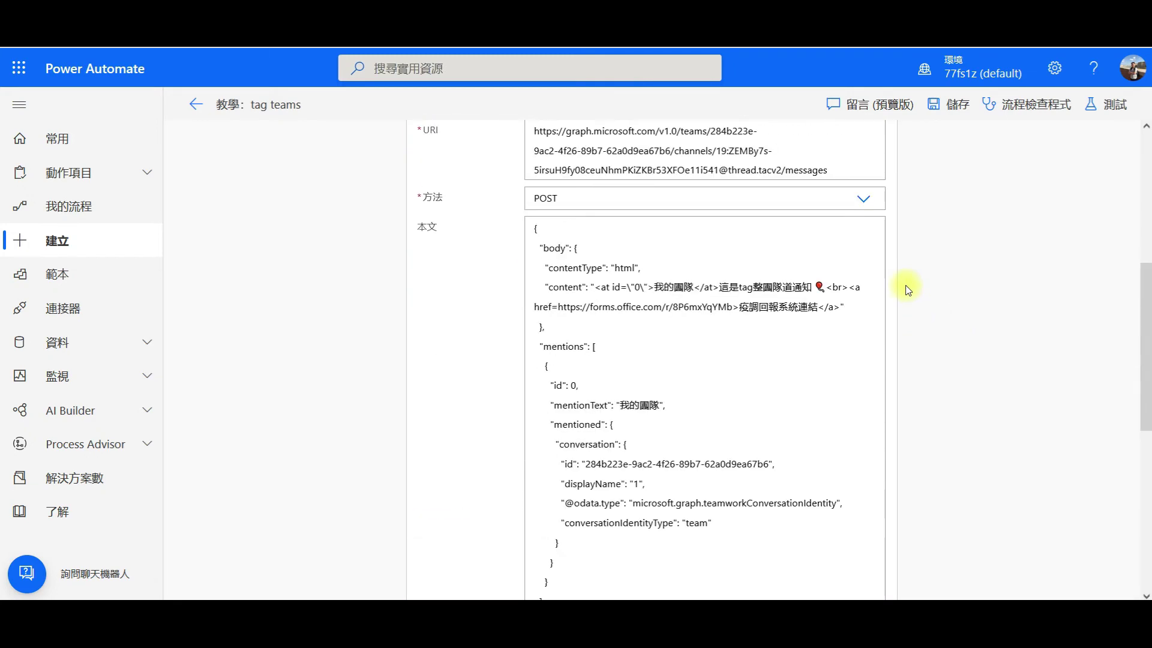
scroll(908, 290, up, 3)
click(640, 284)
click(604, 387)
key(ctrl+v)
click(670, 469)
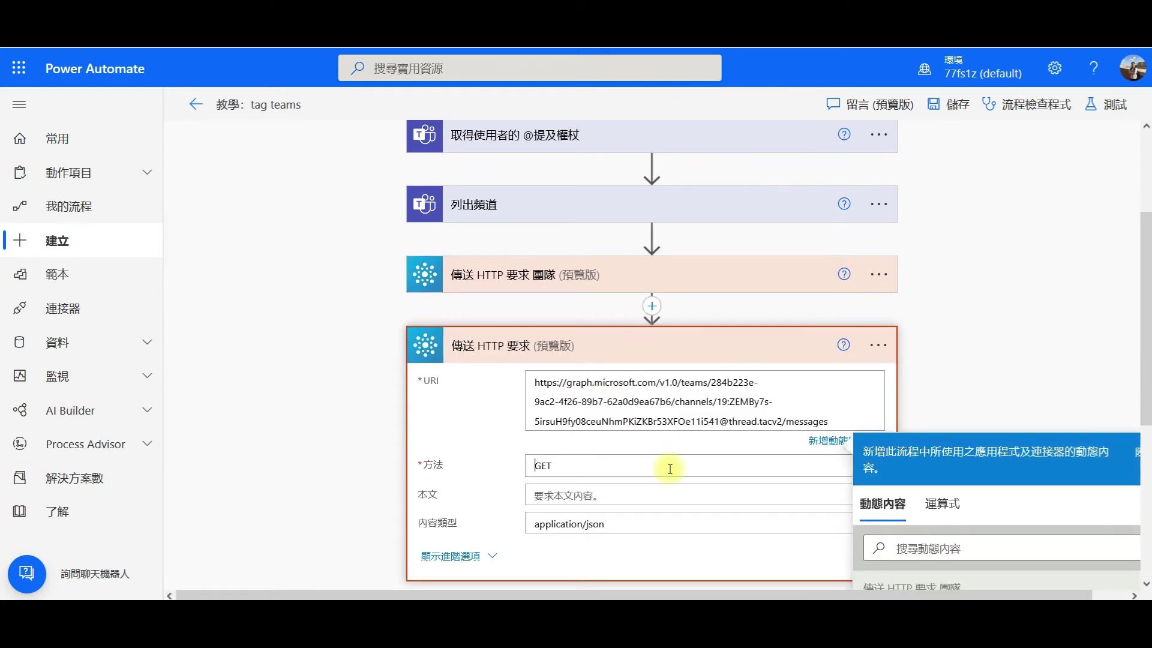
click(592, 503)
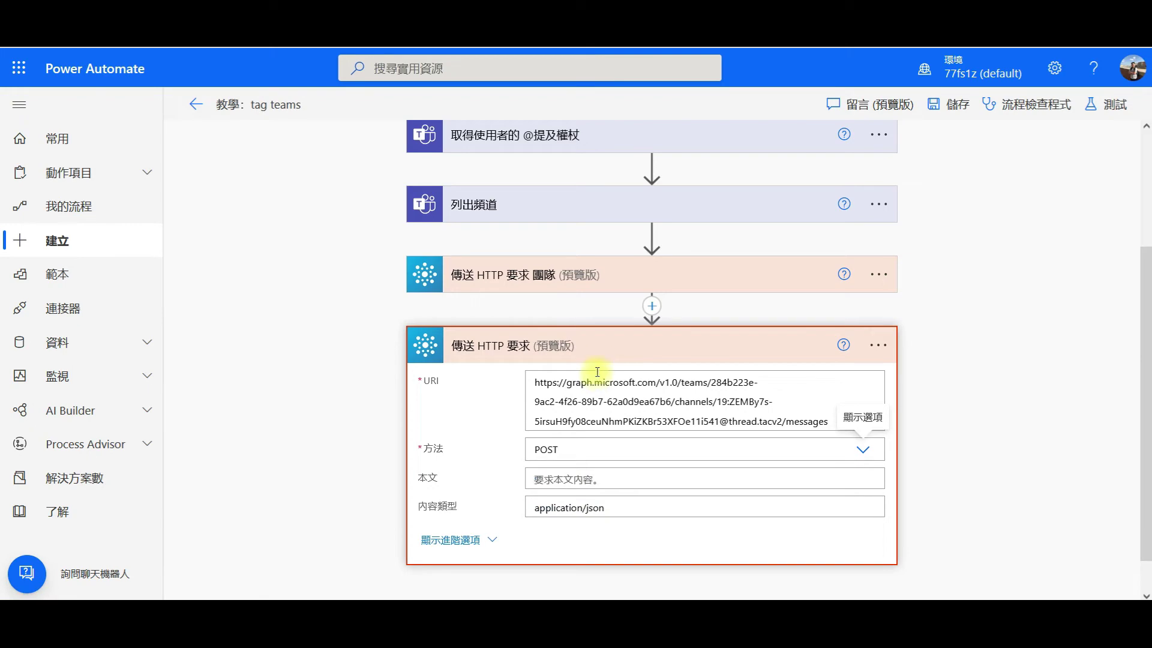
Copy the team step's whole JSON body for reuse in the new step's empty body
click(587, 268)
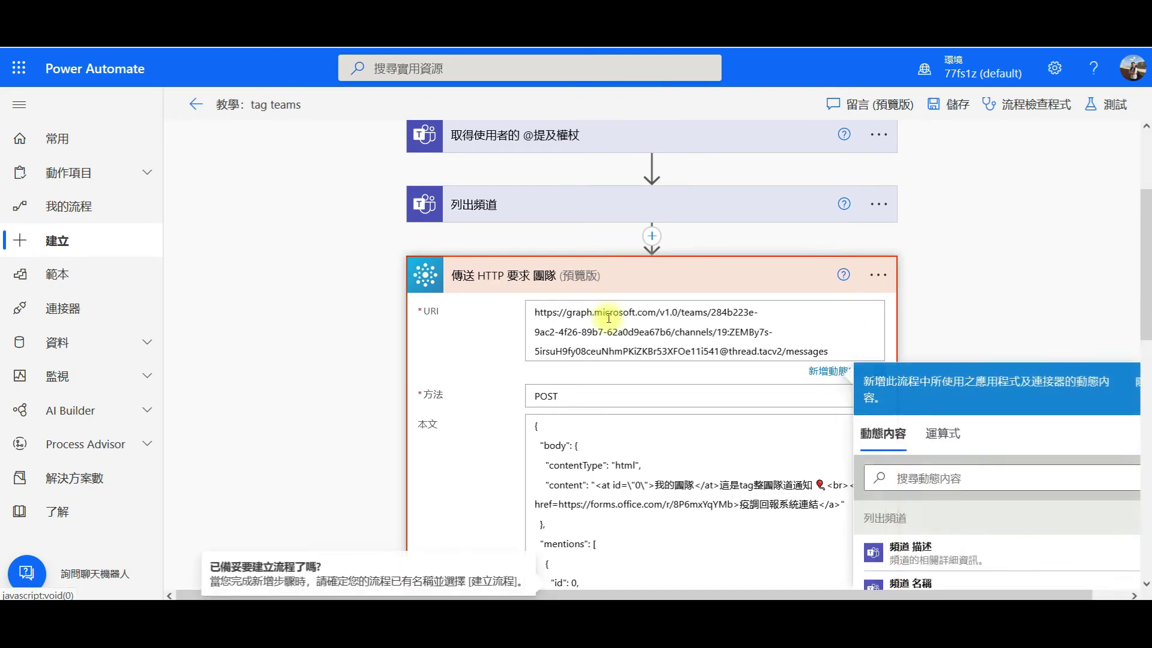
scroll(636, 355, down, 4)
click(636, 355)
key(ctrl+a)
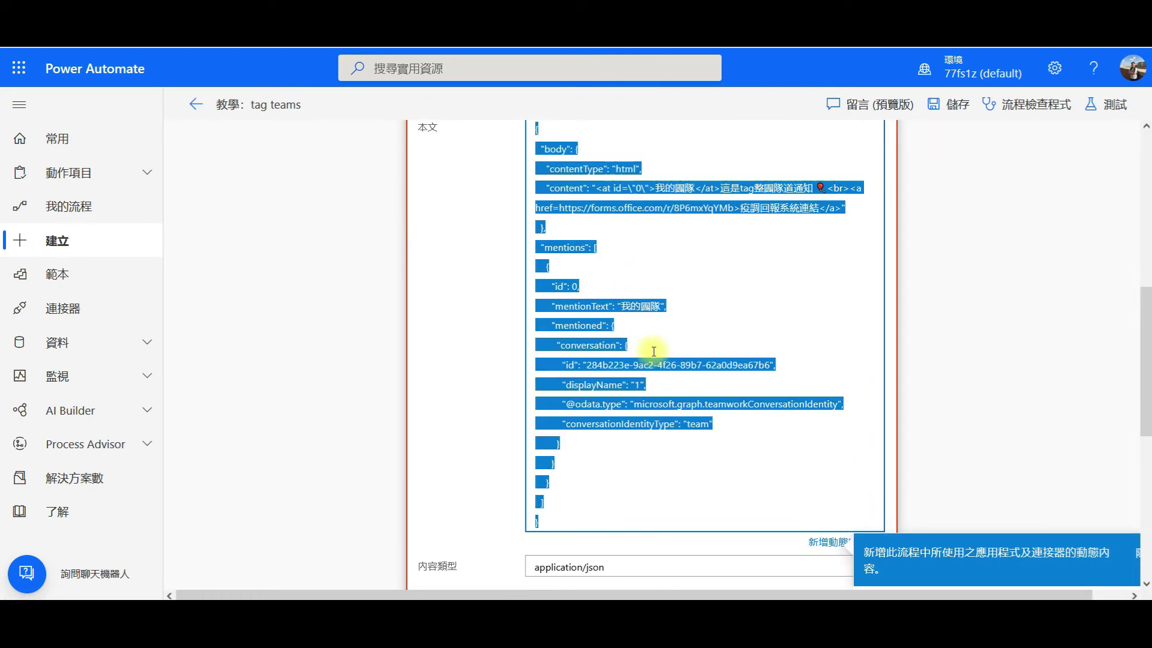
scroll(654, 351, up, 5)
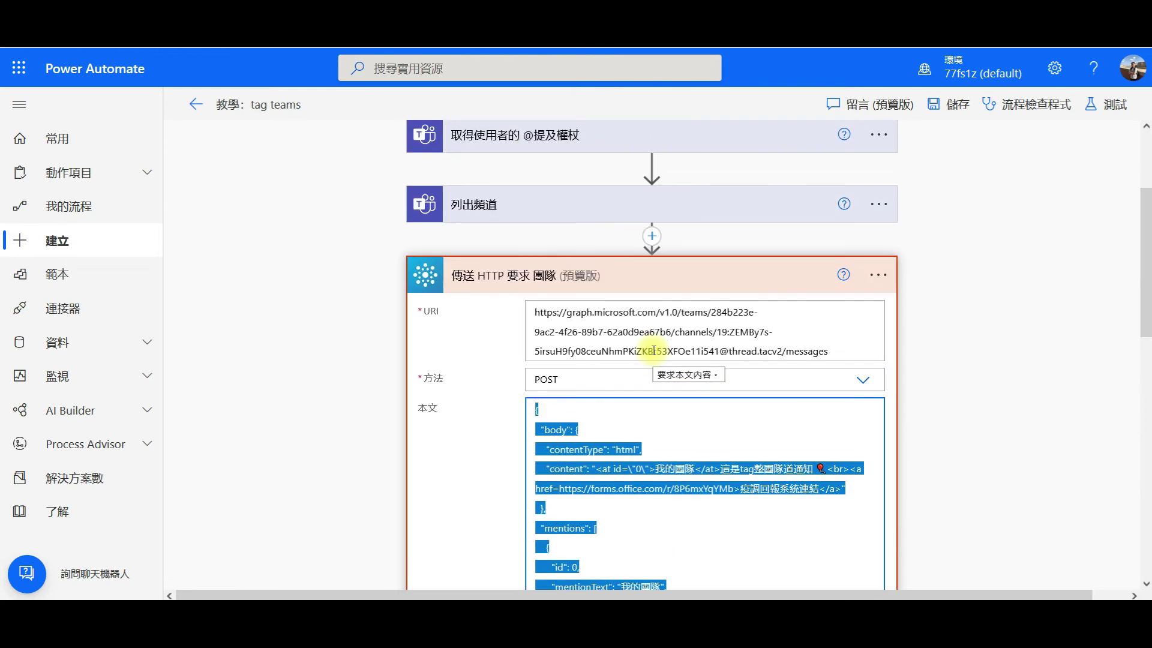
click(528, 274)
click(609, 478)
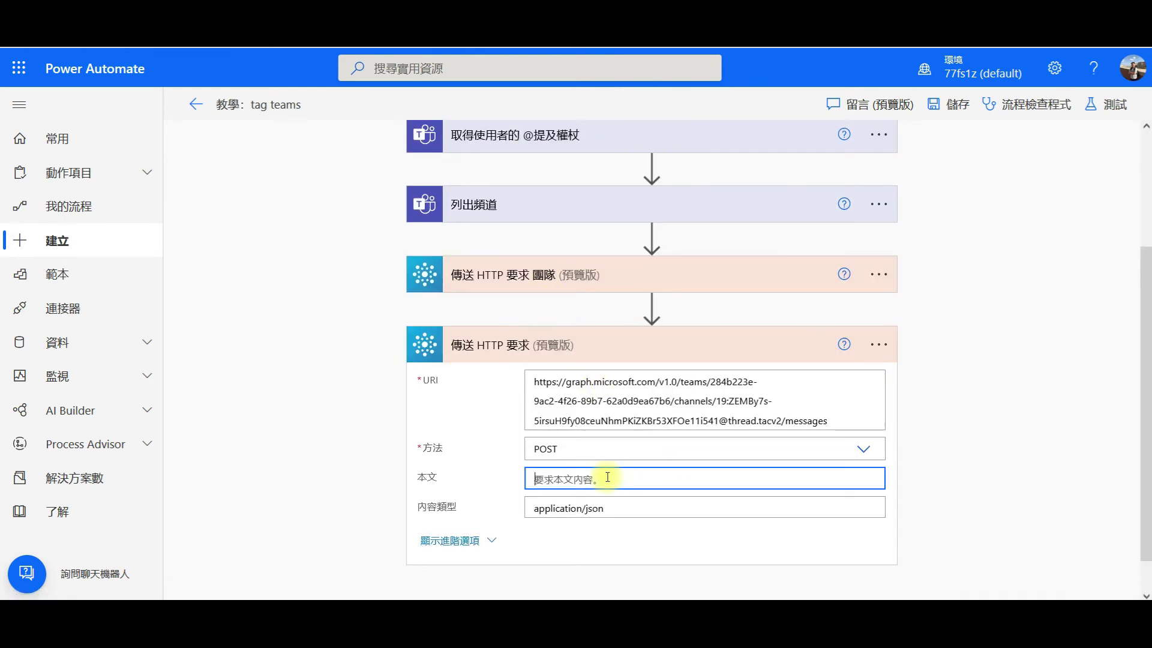
Paste the JSON body and change 我的團隊 to 我的頻道 in the content and mentionText
key(ctrl+v)
scroll(750, 360, down, 2)
scroll(762, 357, down, 2)
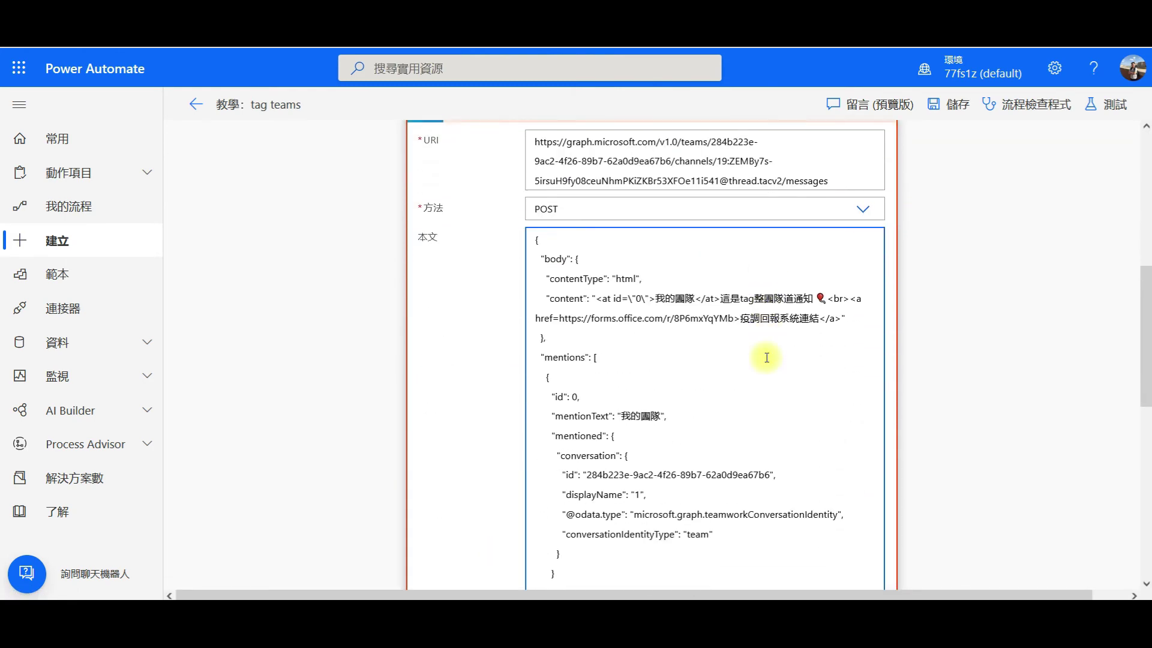
scroll(762, 355, down, 1)
double_click(690, 259)
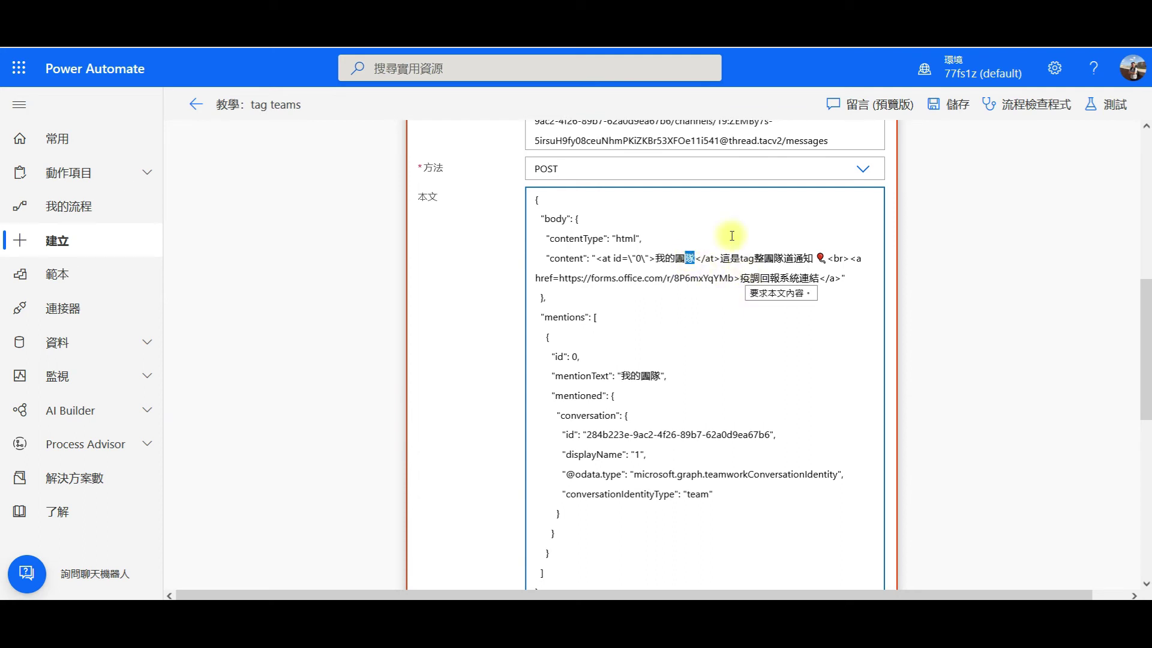
key(BackSpace)
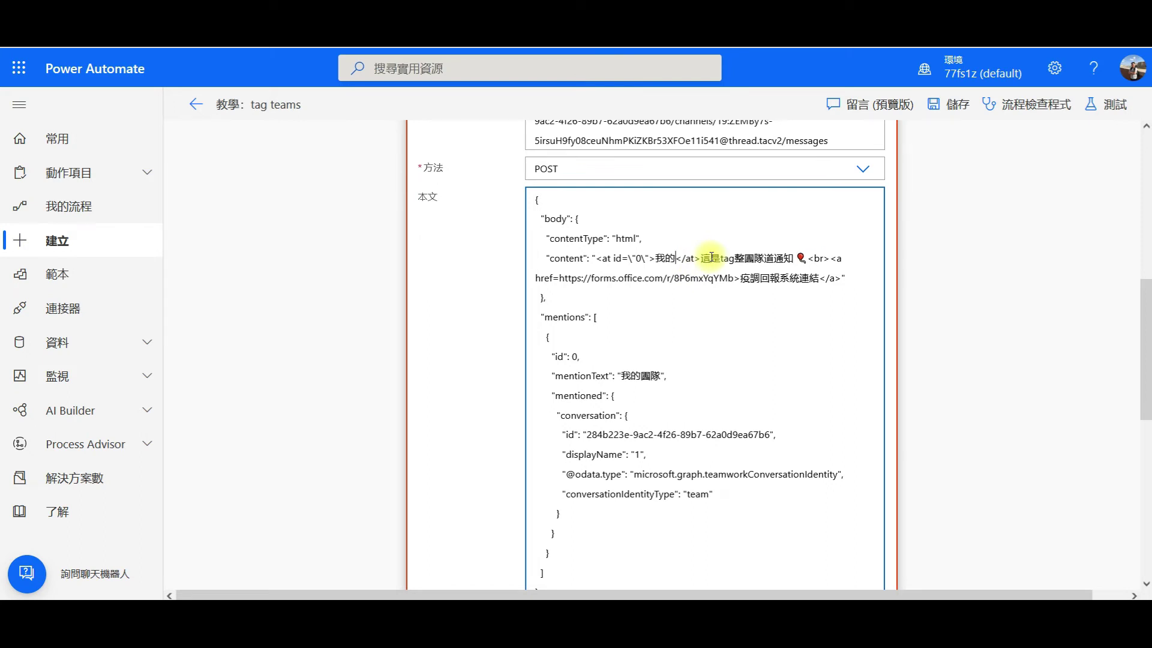
text(頻道)
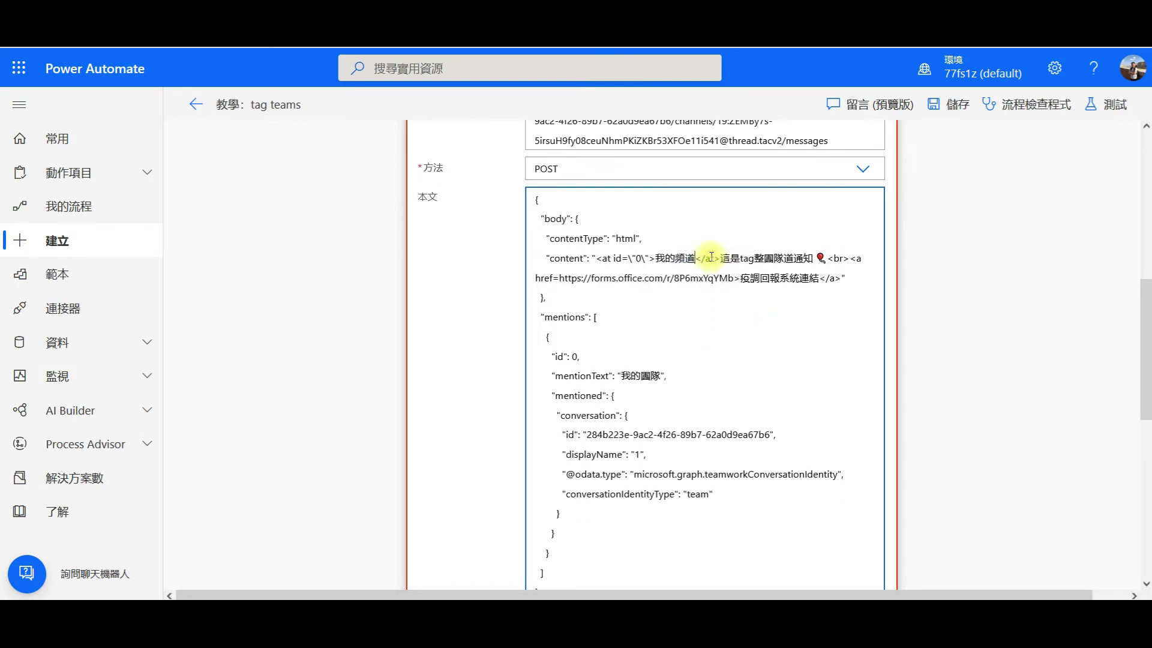
drag(695, 258, 656, 260)
key(ctrl+c)
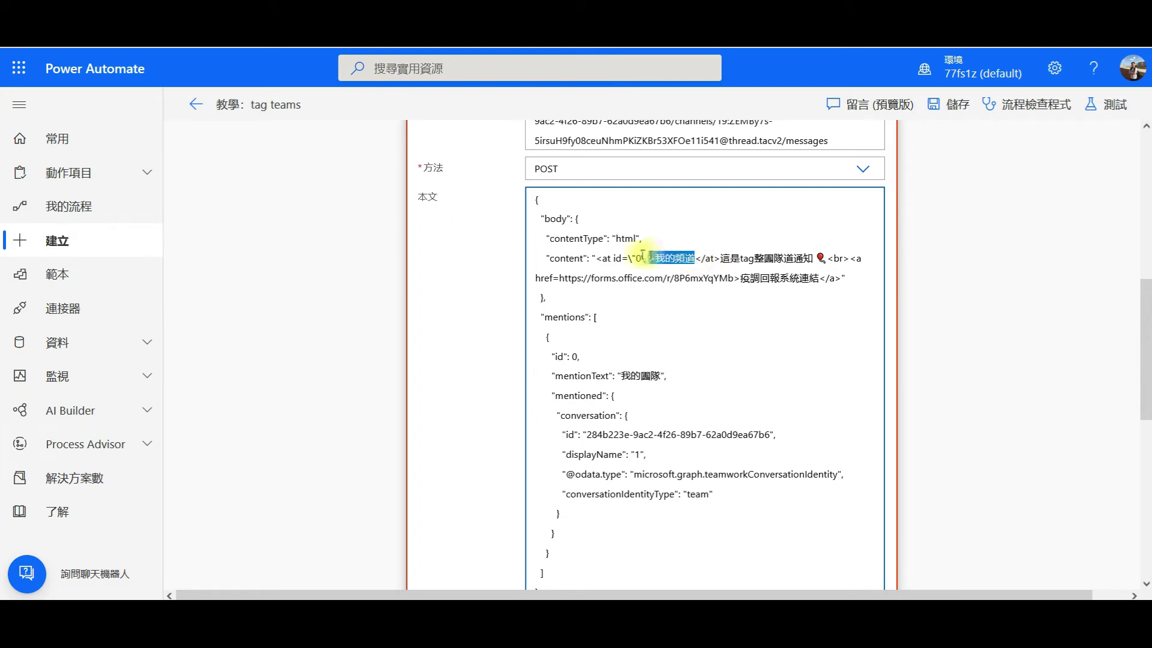
drag(661, 376, 622, 377)
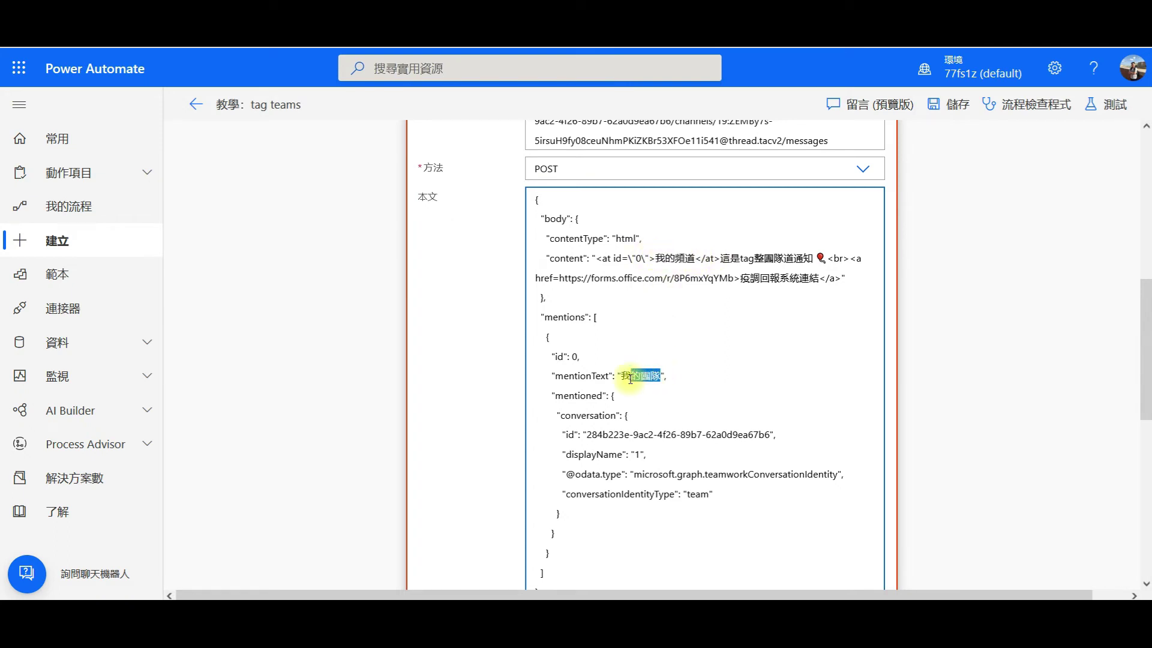
key(ctrl+v)
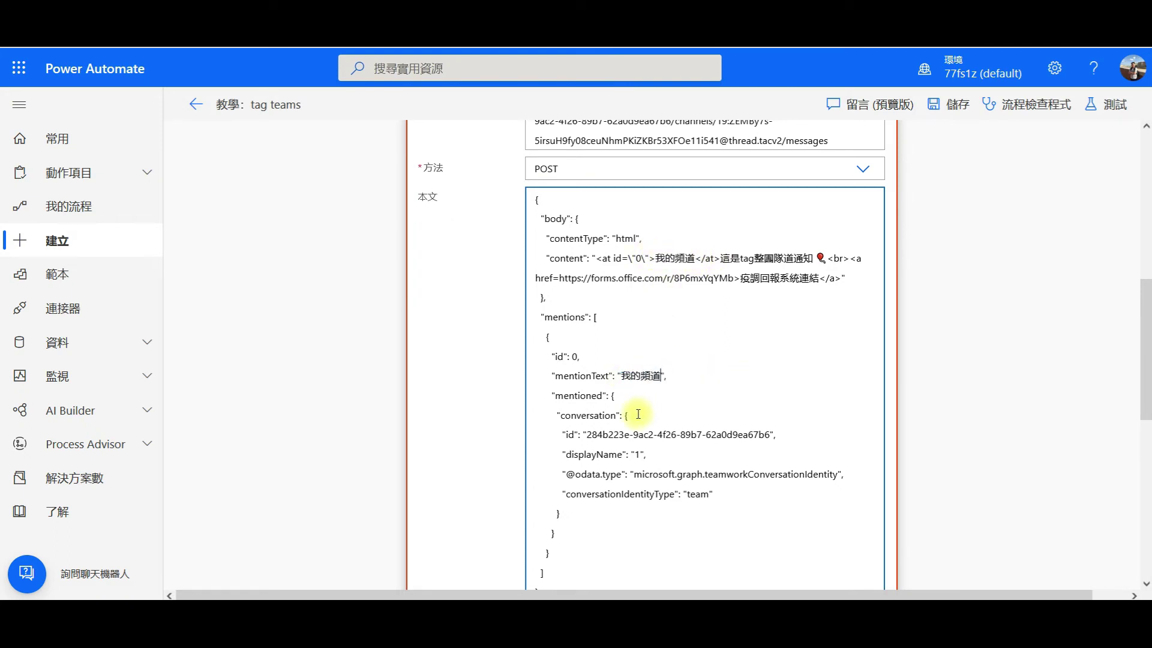
Replace the mention's team id with the channel id from the URI and clear the 'team' identity type
scroll(640, 413, down, 2)
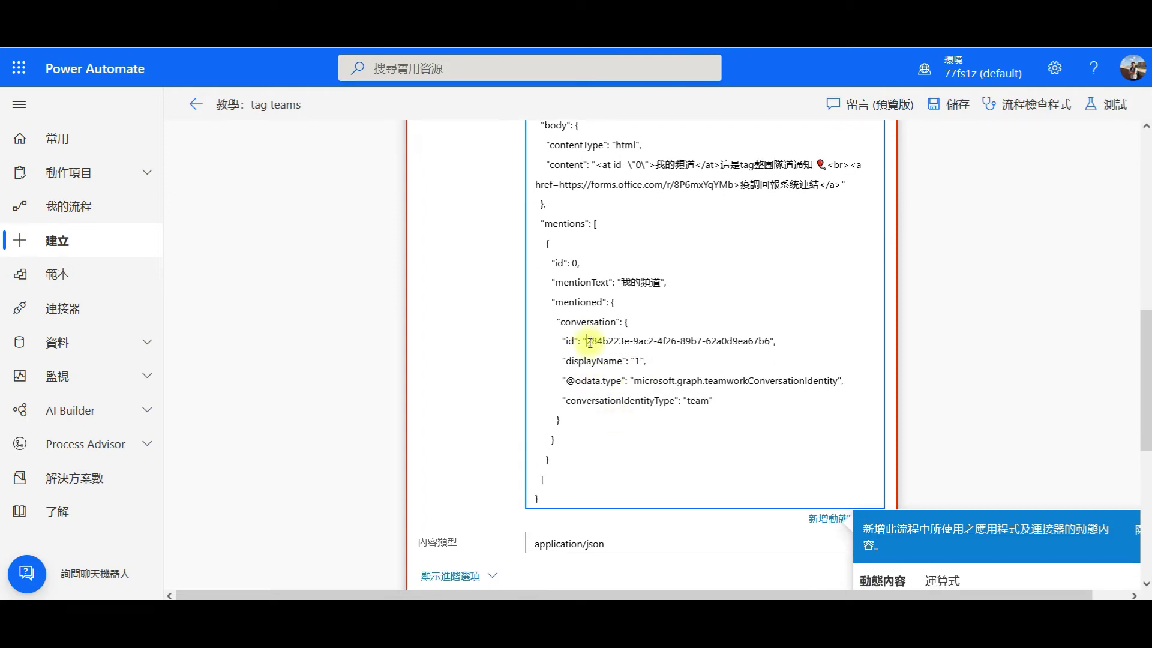
drag(590, 342, 757, 331)
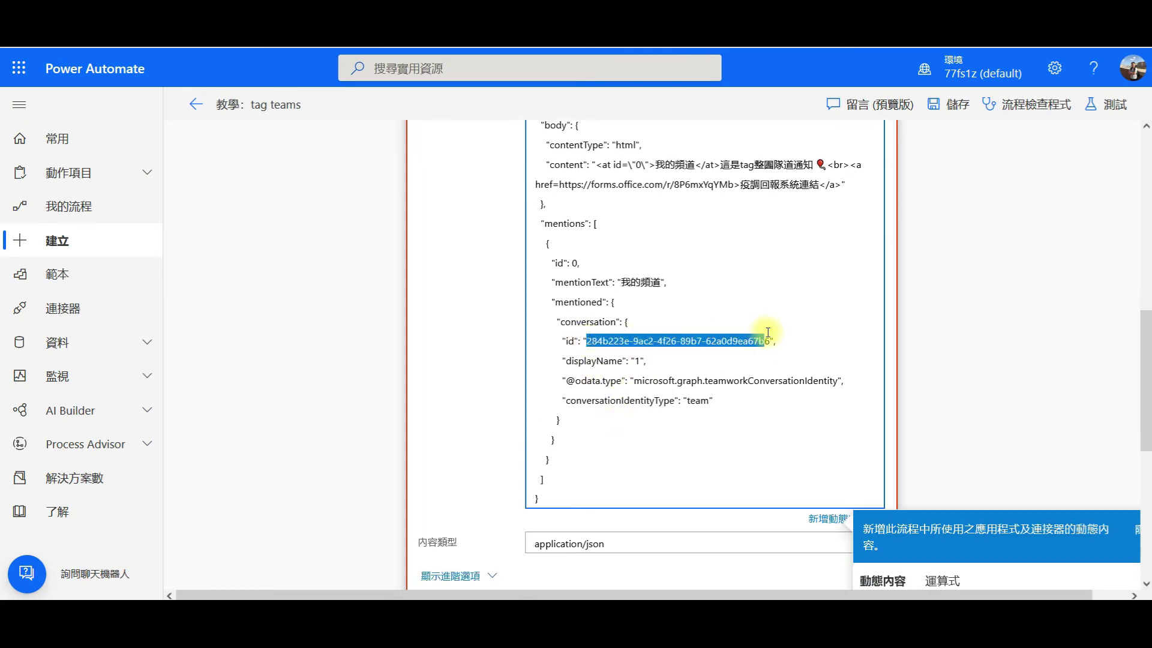
scroll(757, 331, up, 3)
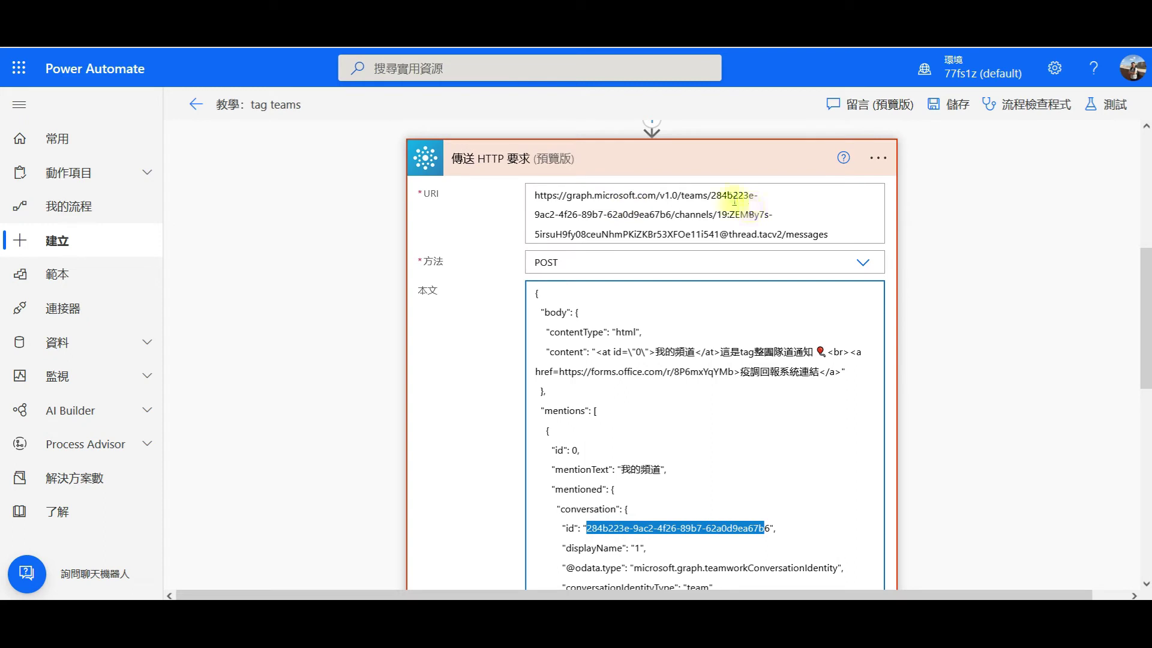
mouse_move(717, 215)
mouse_down()
mouse_move(720, 233)
mouse_move(785, 235)
mouse_up()
key(ctrl+c)
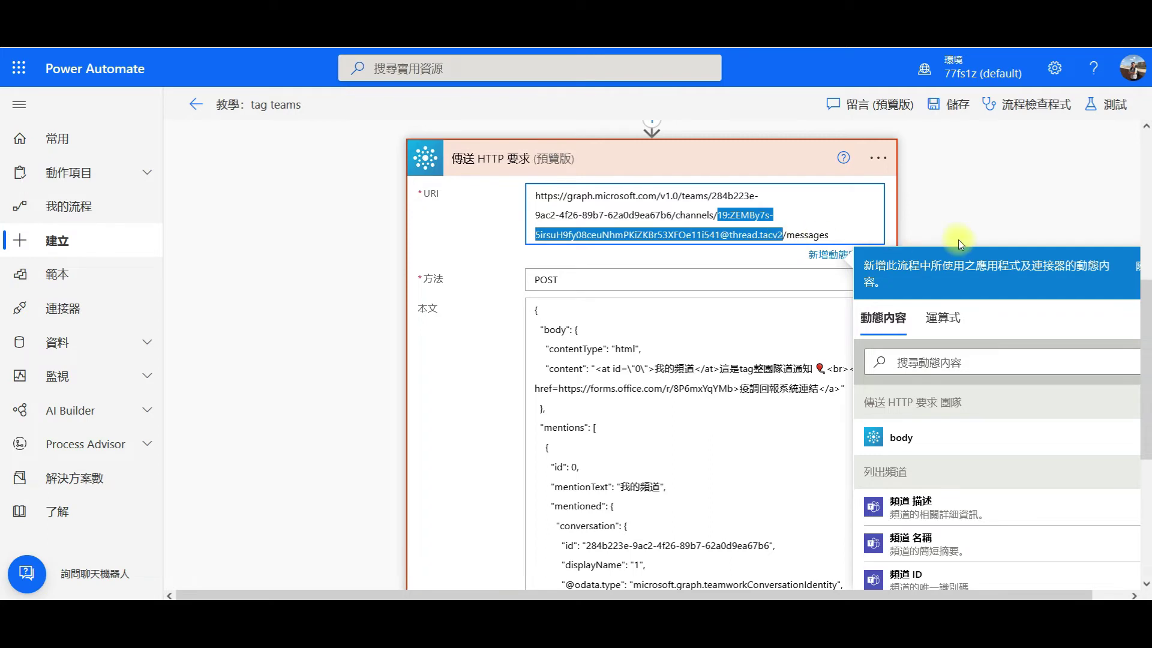
scroll(765, 396, down, 2)
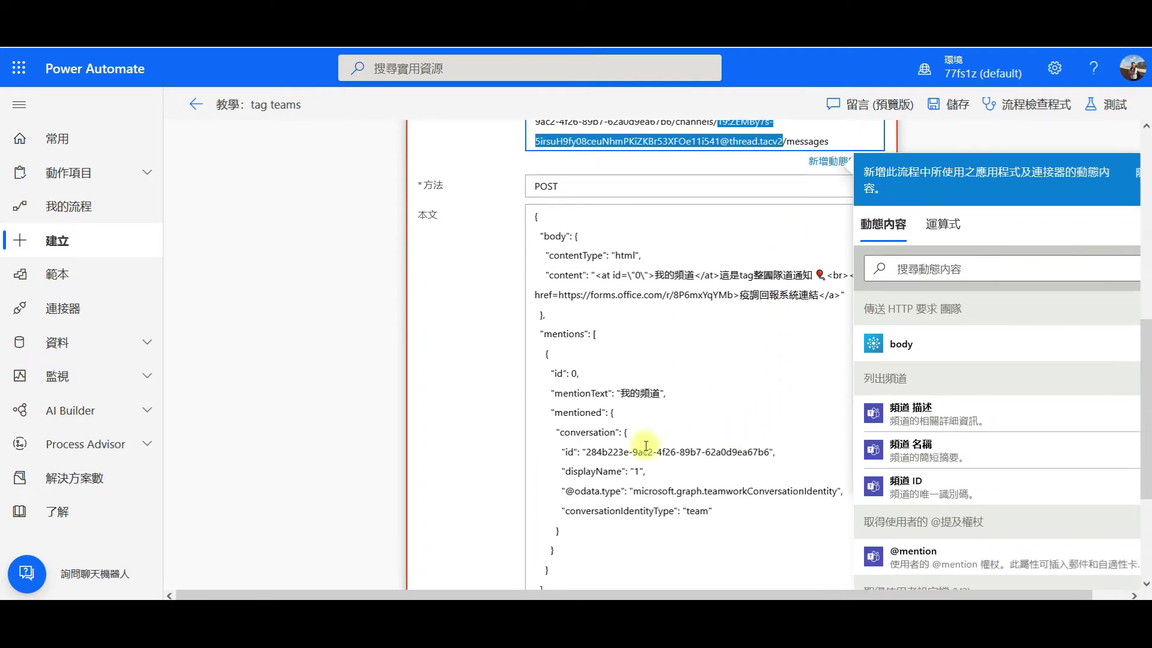
drag(588, 454, 765, 427)
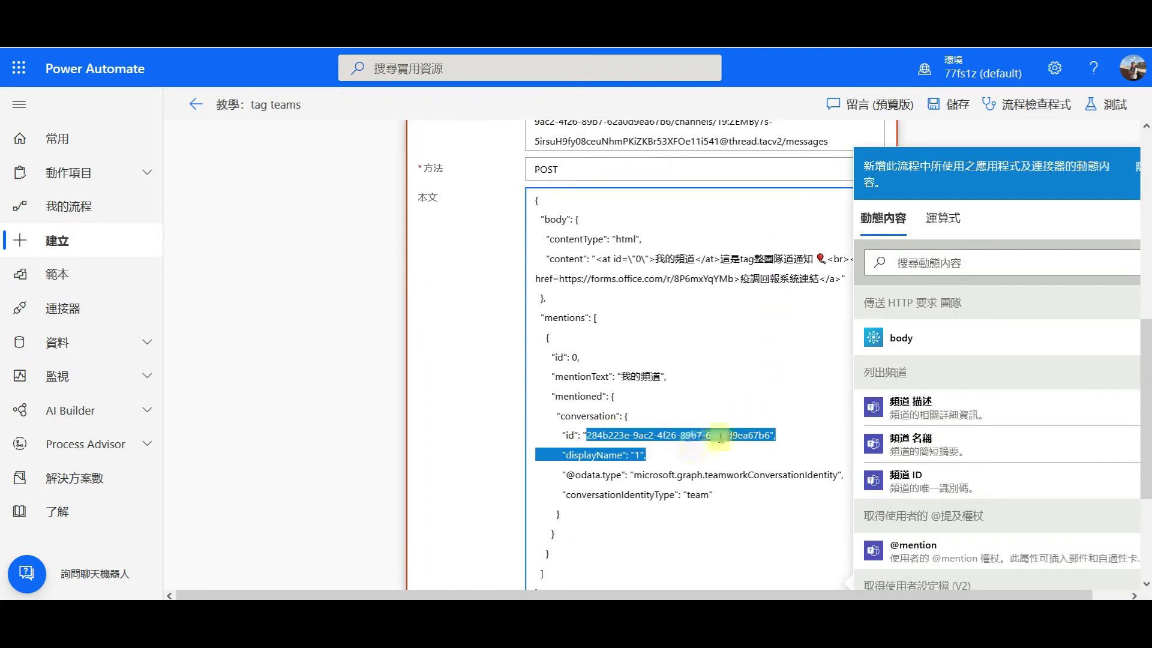
key(ctrl+v)
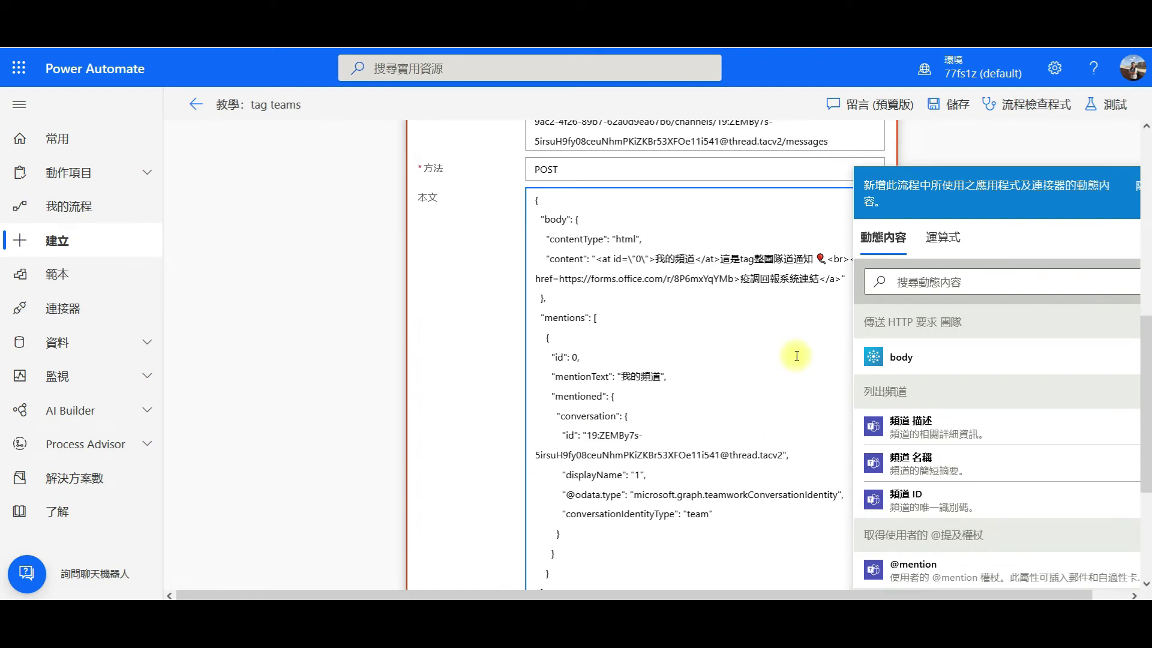
scroll(796, 355, down, 3)
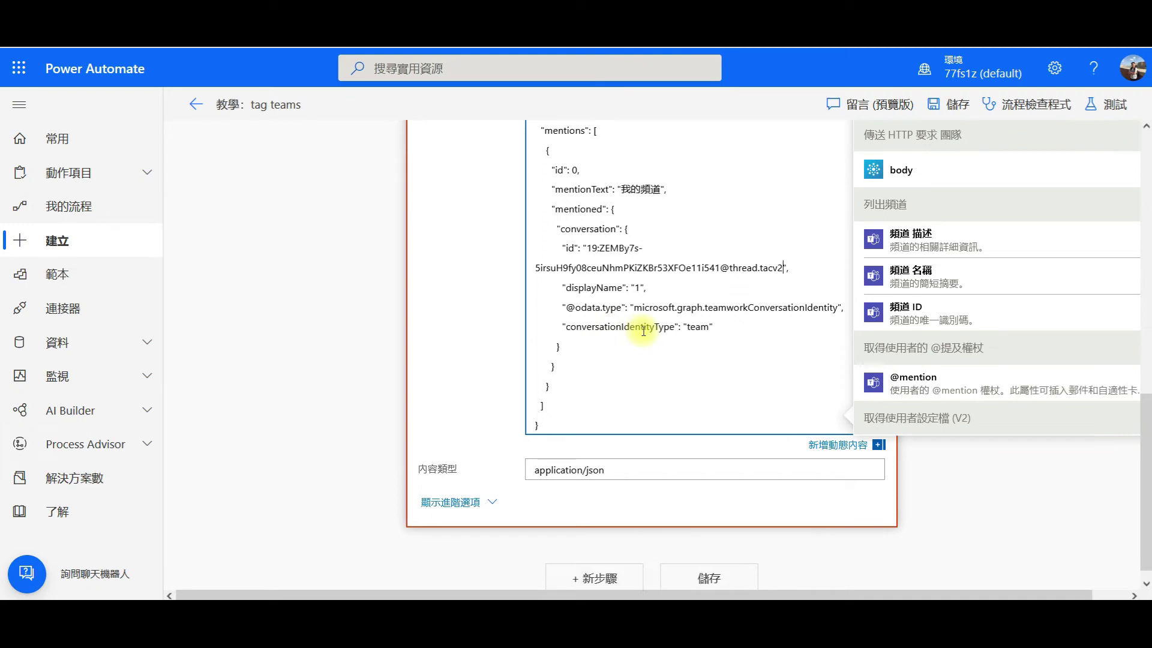
double_click(690, 327)
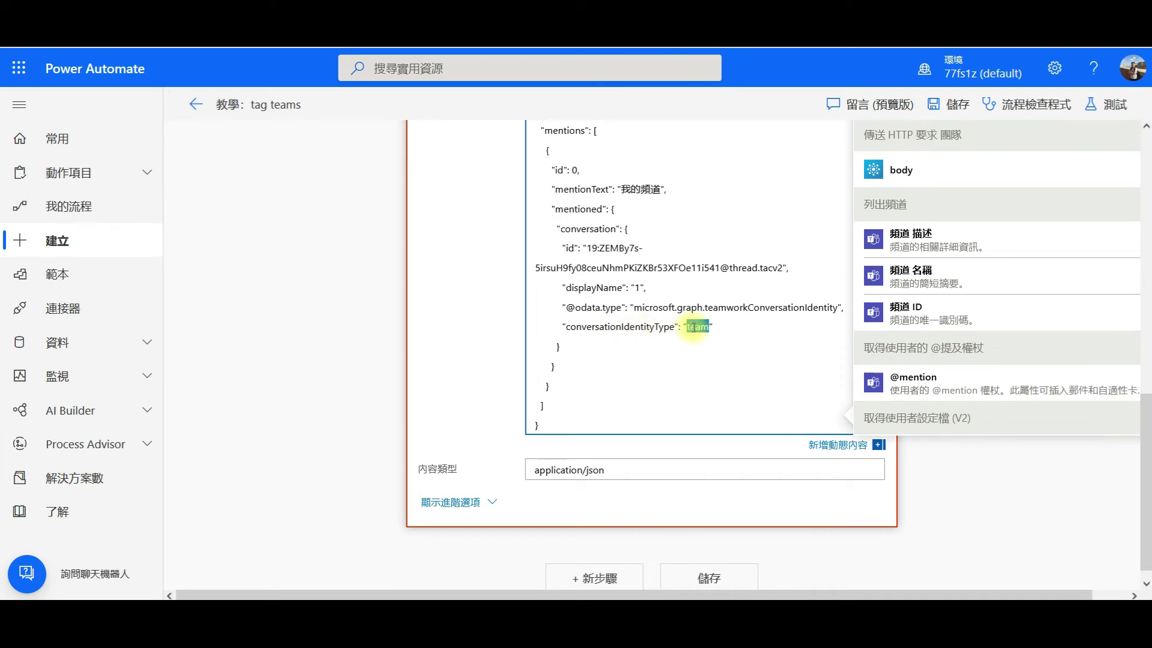
key(BackSpace)
text(channel)
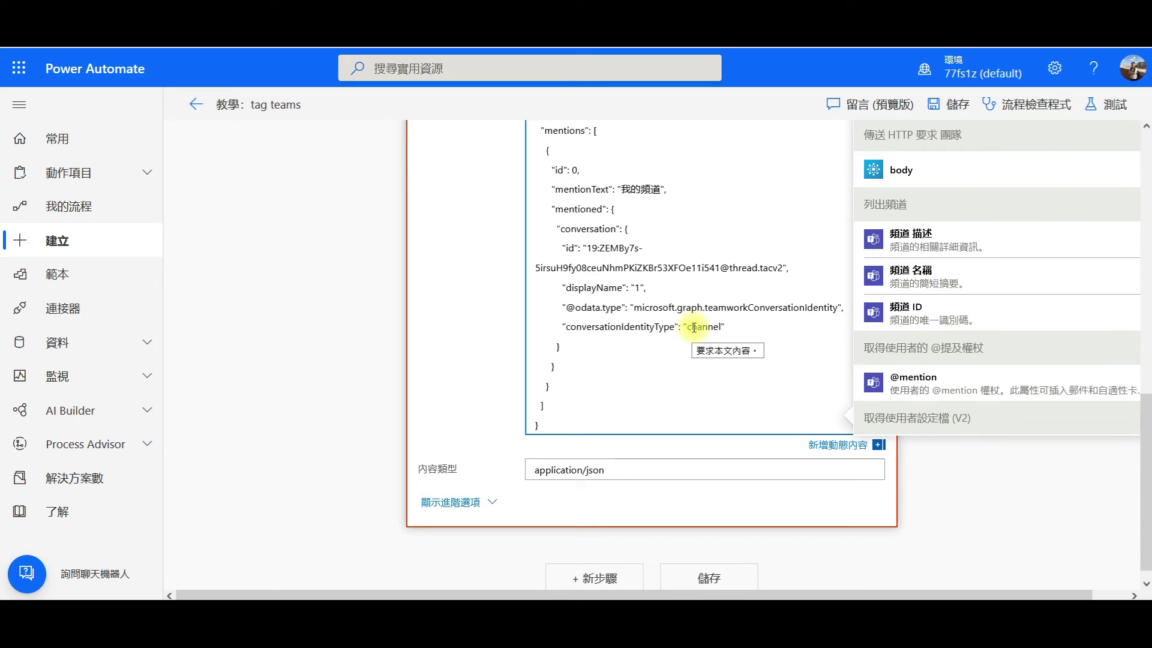
key(ctrl+plus)
key(ctrl+plus)
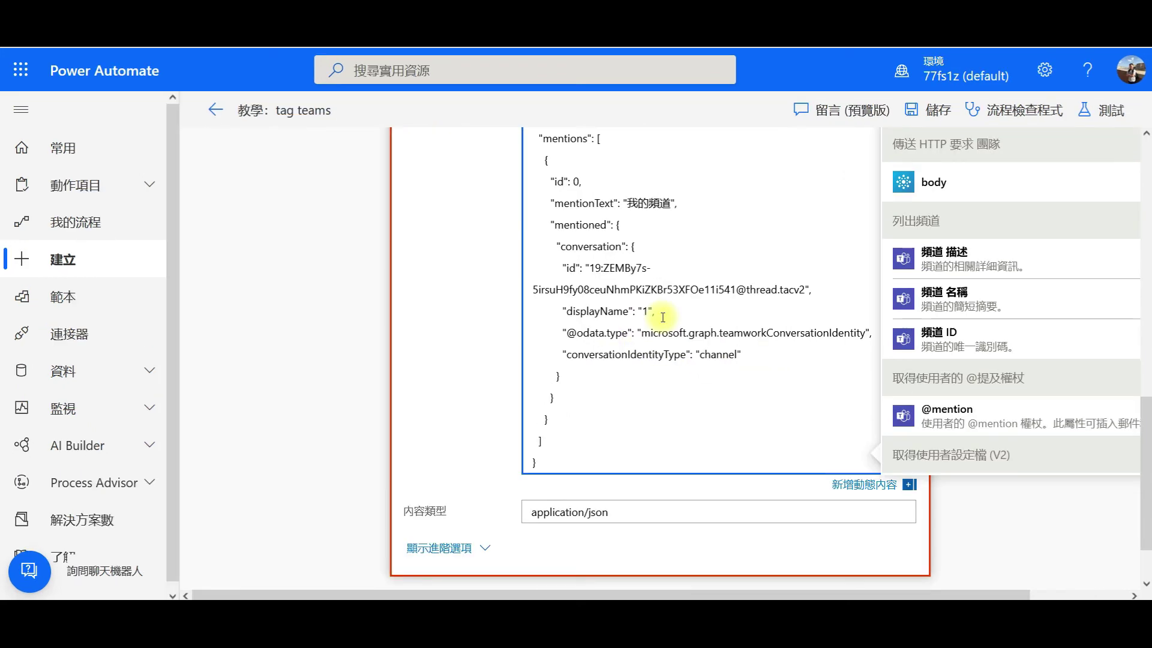
Swap the red balloon after 通知 in the second HTTP body for a pumpkin emoji, then begin a test
scroll(580, 378, up, 5)
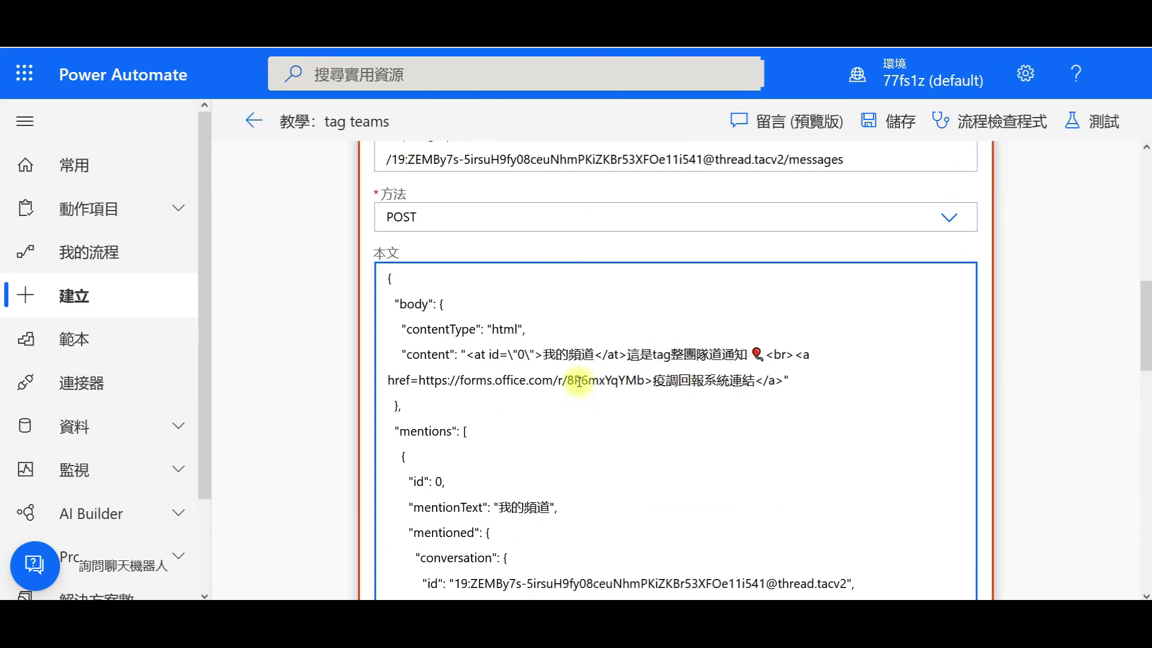
scroll(579, 378, up, 4)
scroll(580, 383, up, 1)
scroll(580, 382, down, 3)
scroll(579, 381, down, 5)
scroll(581, 379, down, 3)
scroll(582, 377, down, 1)
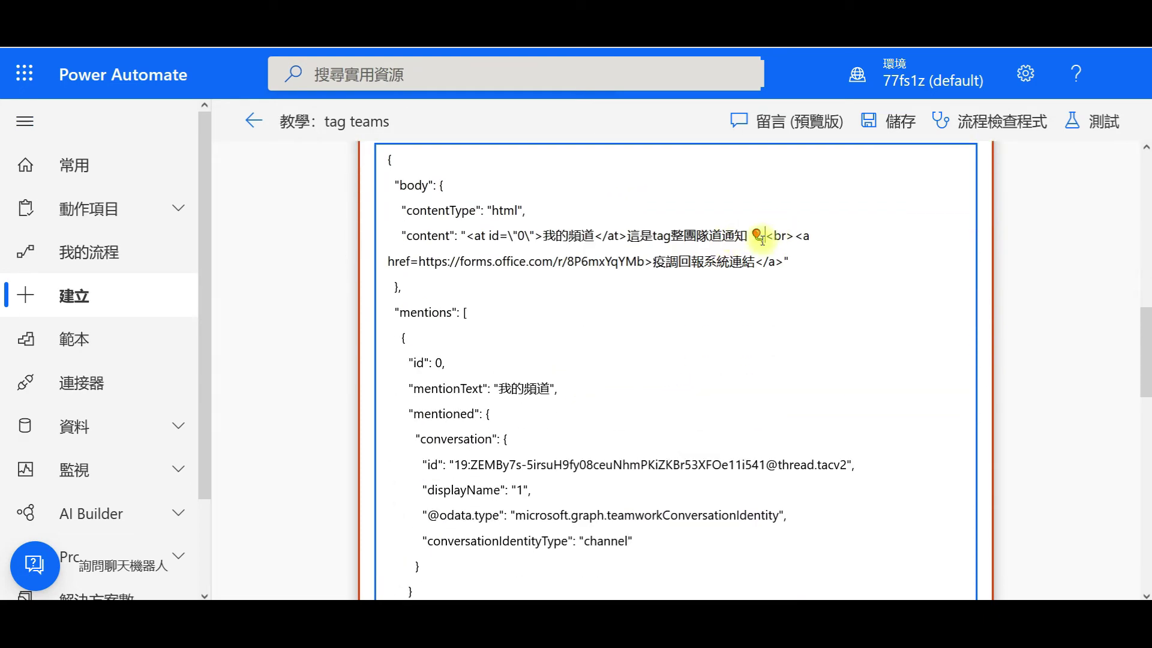
key(BackSpace)
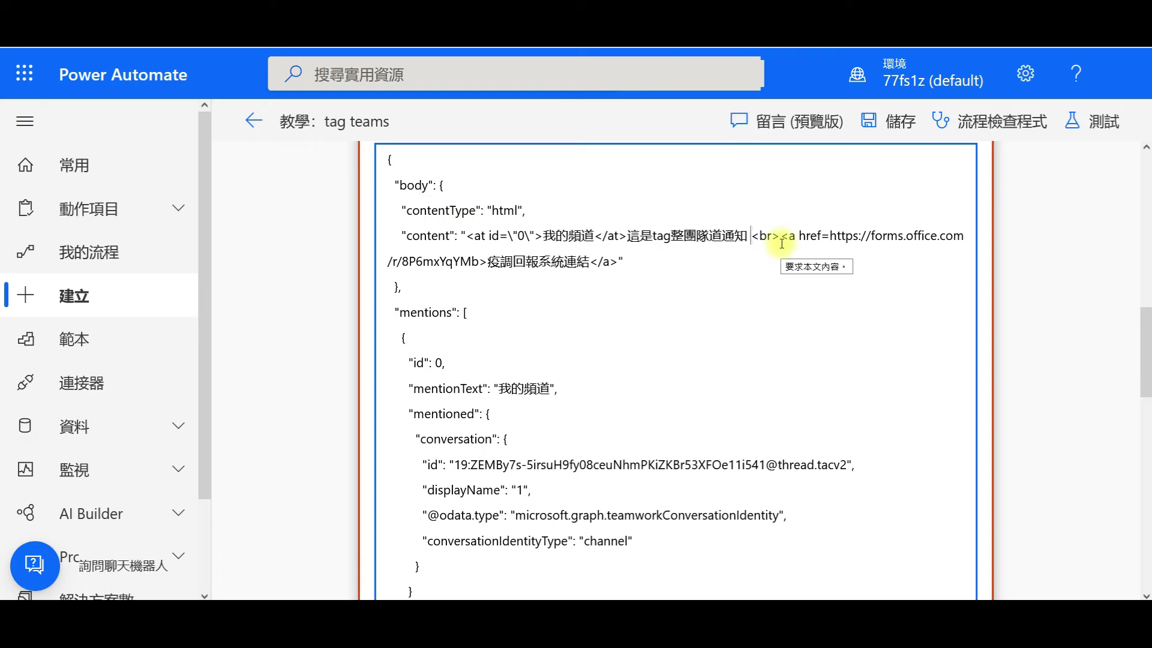
key(super+period)
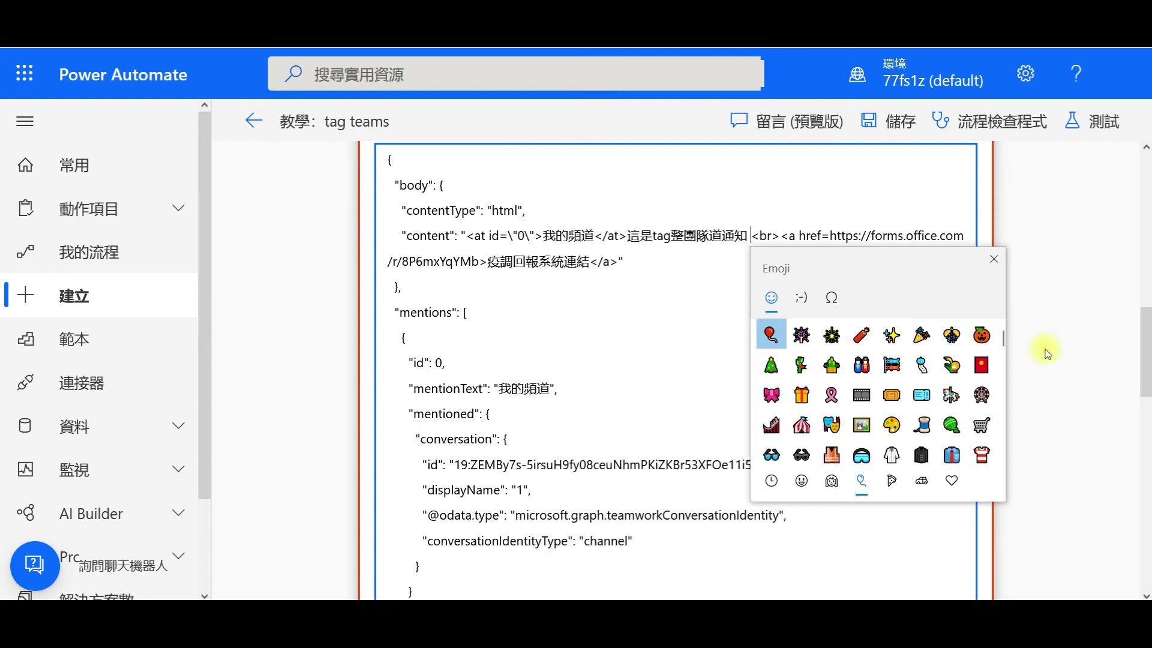
click(981, 336)
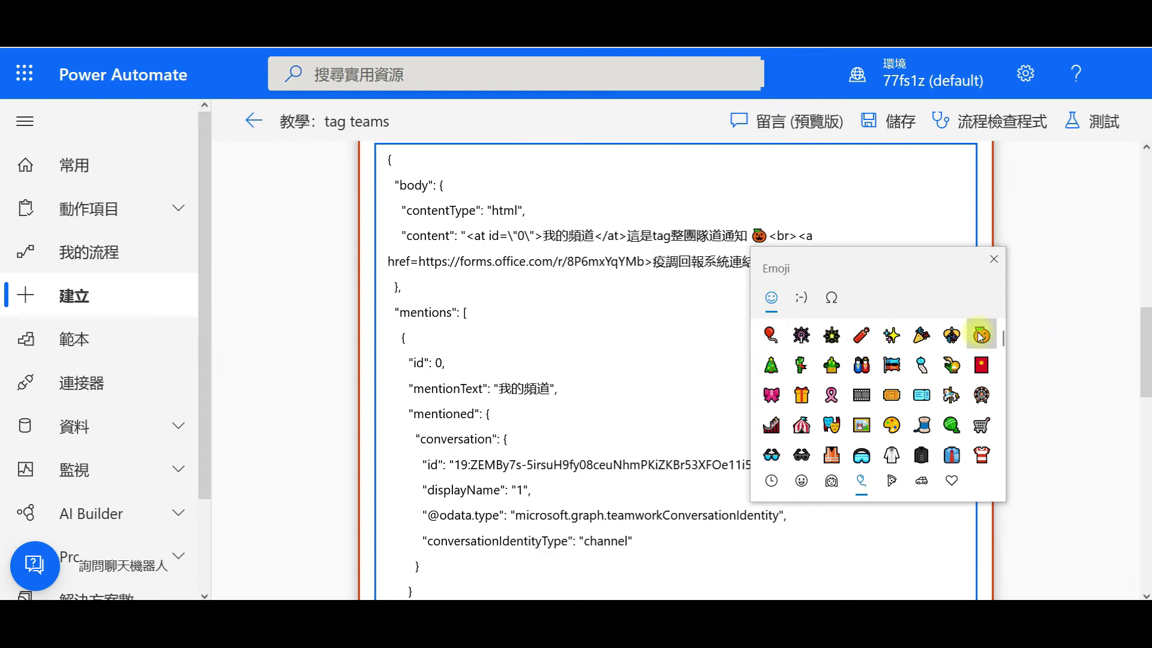
click(1103, 121)
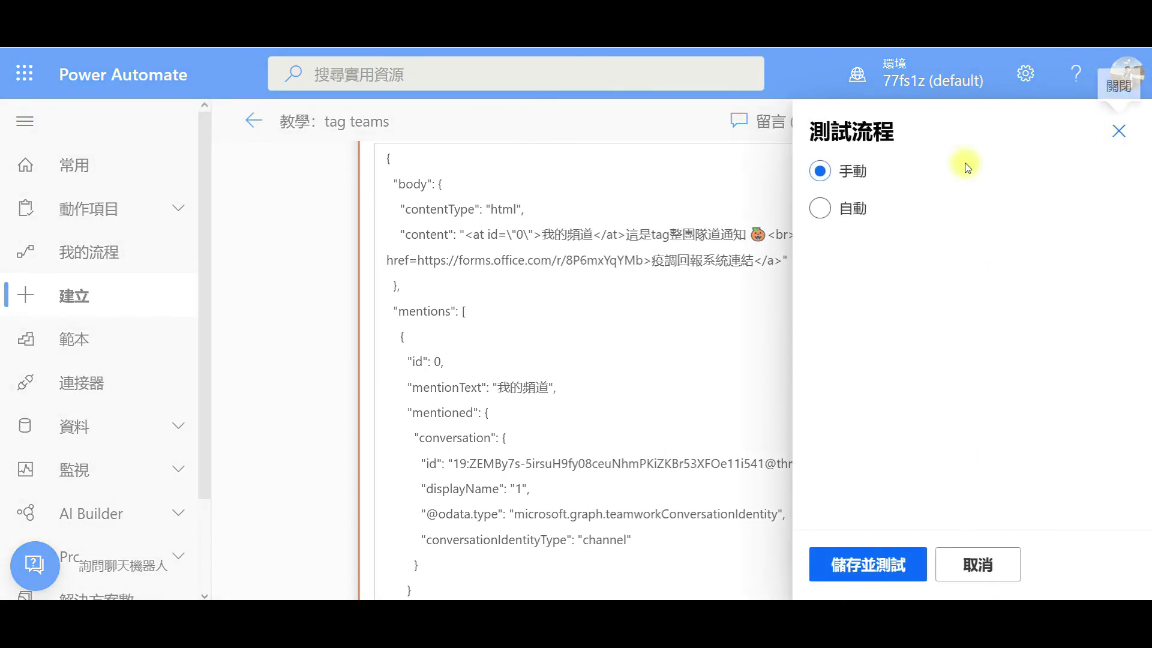
Save and manually run the flow so Teams gets the 一般 channel tag post with the pumpkin
click(873, 564)
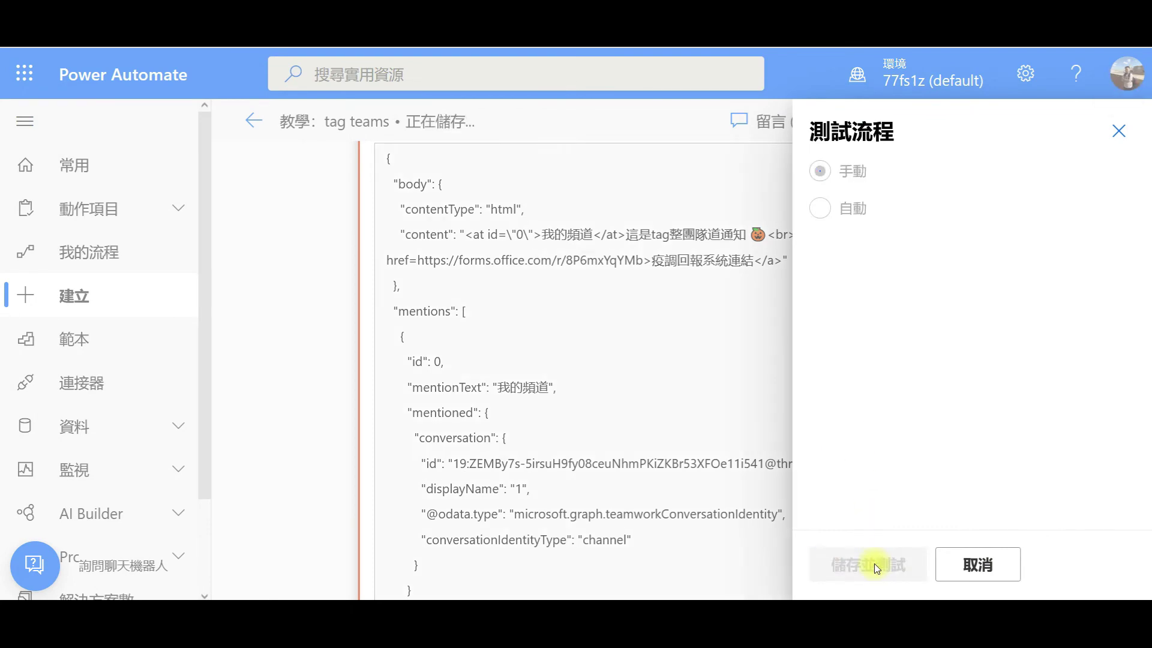
click(875, 565)
click(874, 563)
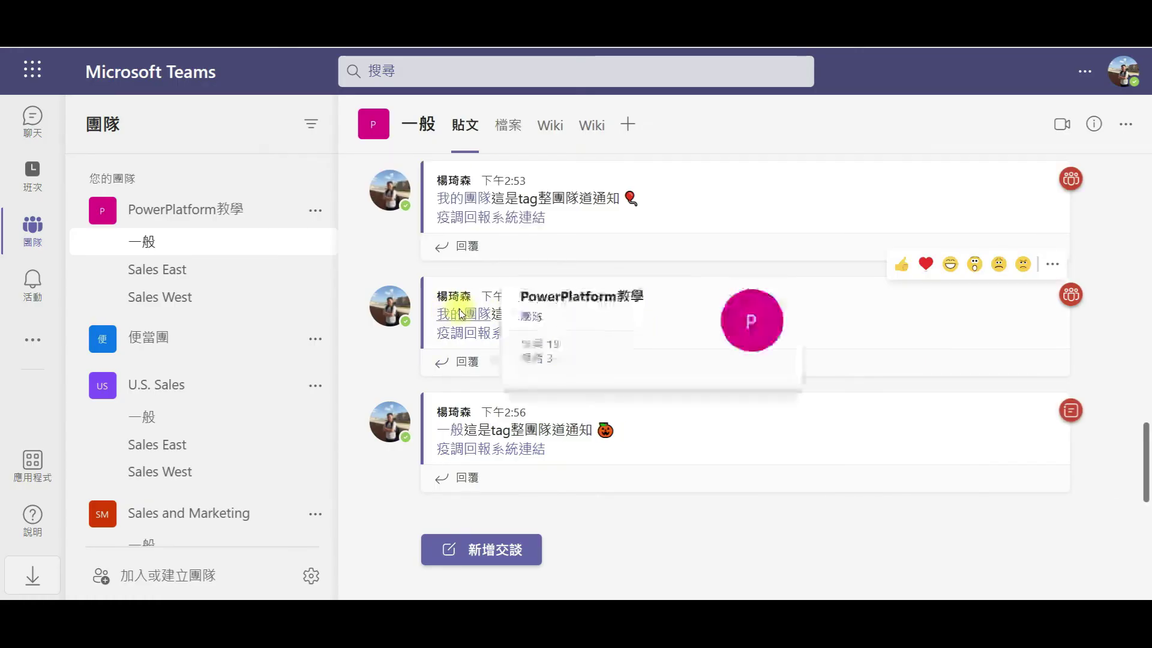
mouse_move(630, 427)
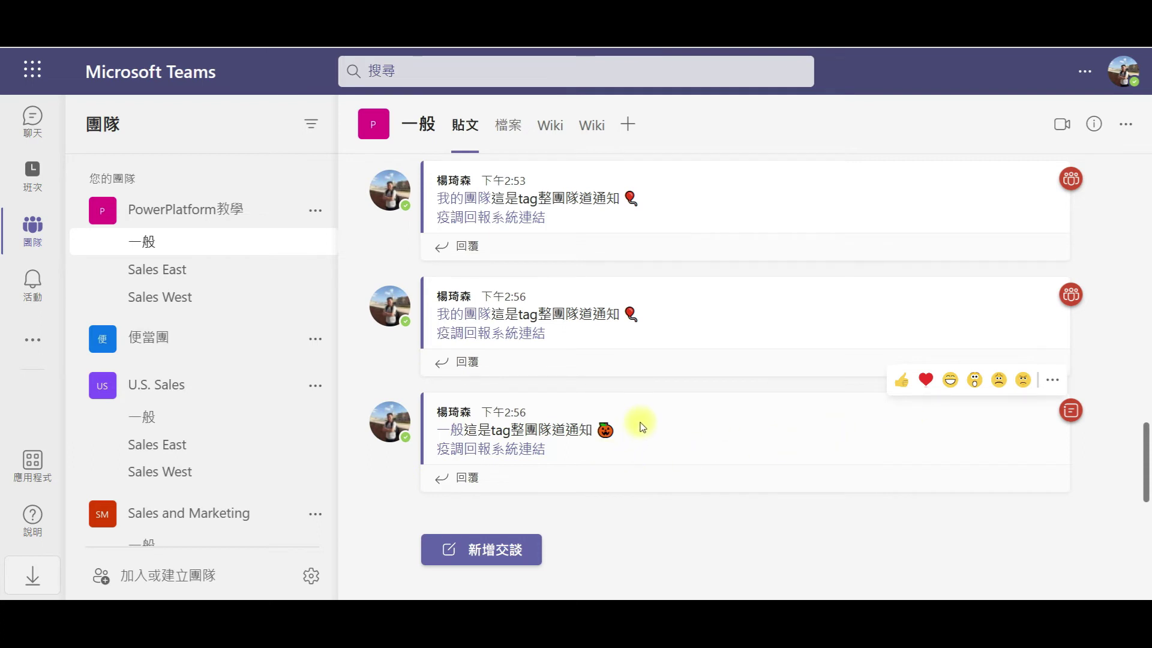
double_click(603, 429)
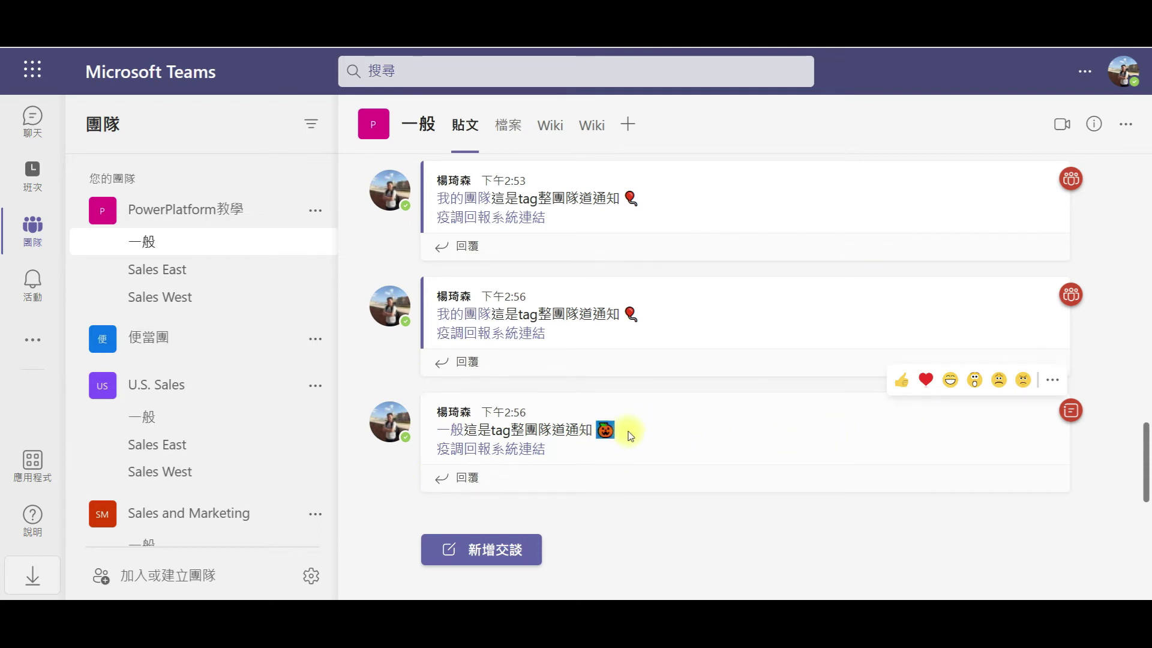
scroll(702, 414, up, 3)
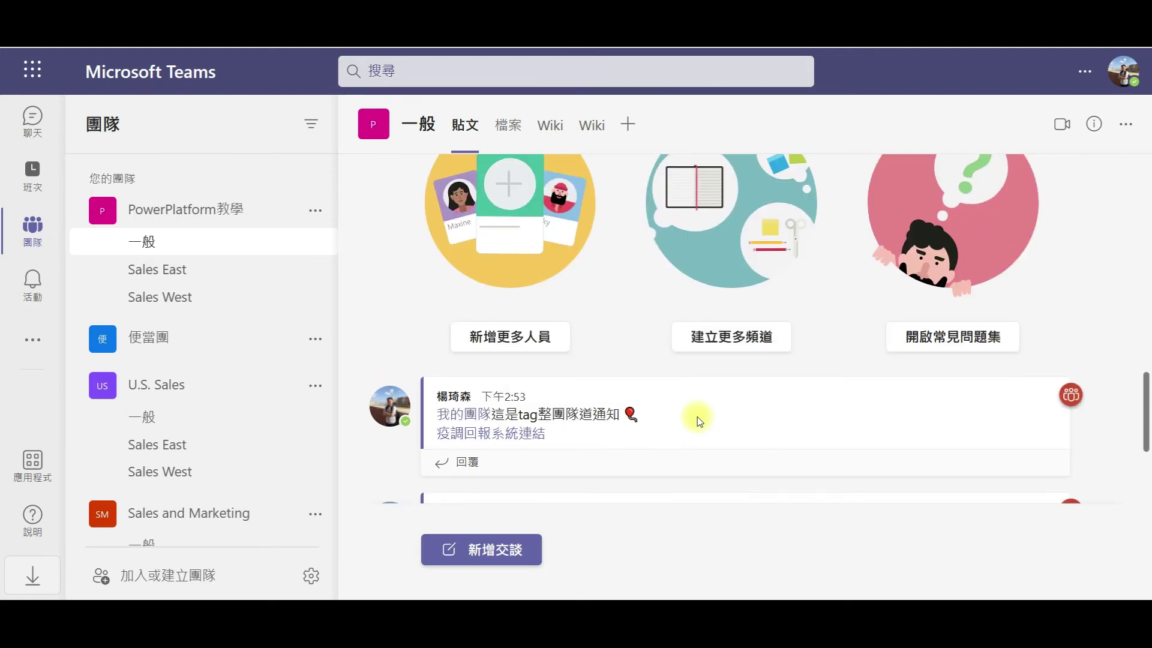
scroll(699, 420, up, 5)
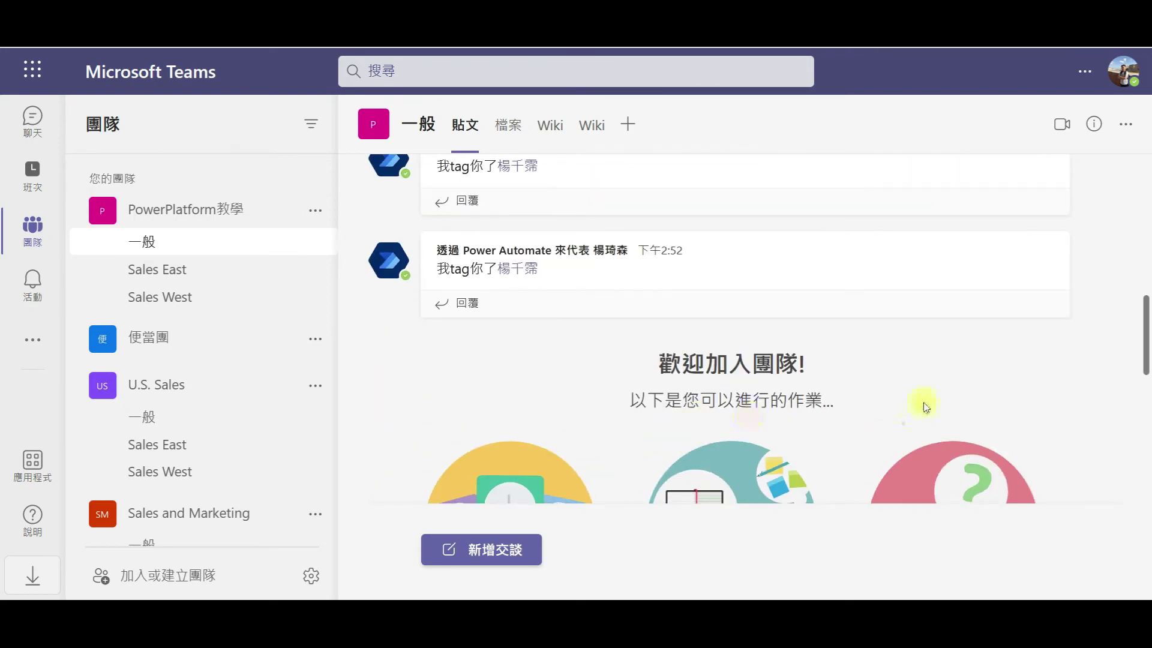
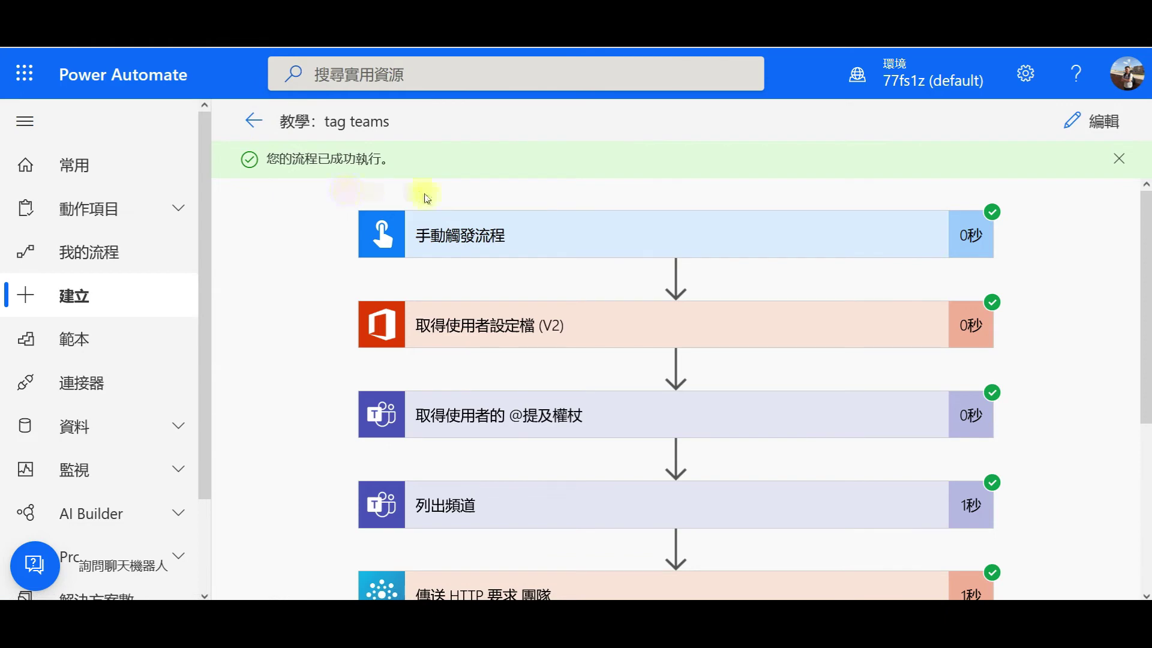
Create a new instant cloud flow that uses the 手動觸發流程 manual trigger
key(ctrl+minus)
click(113, 280)
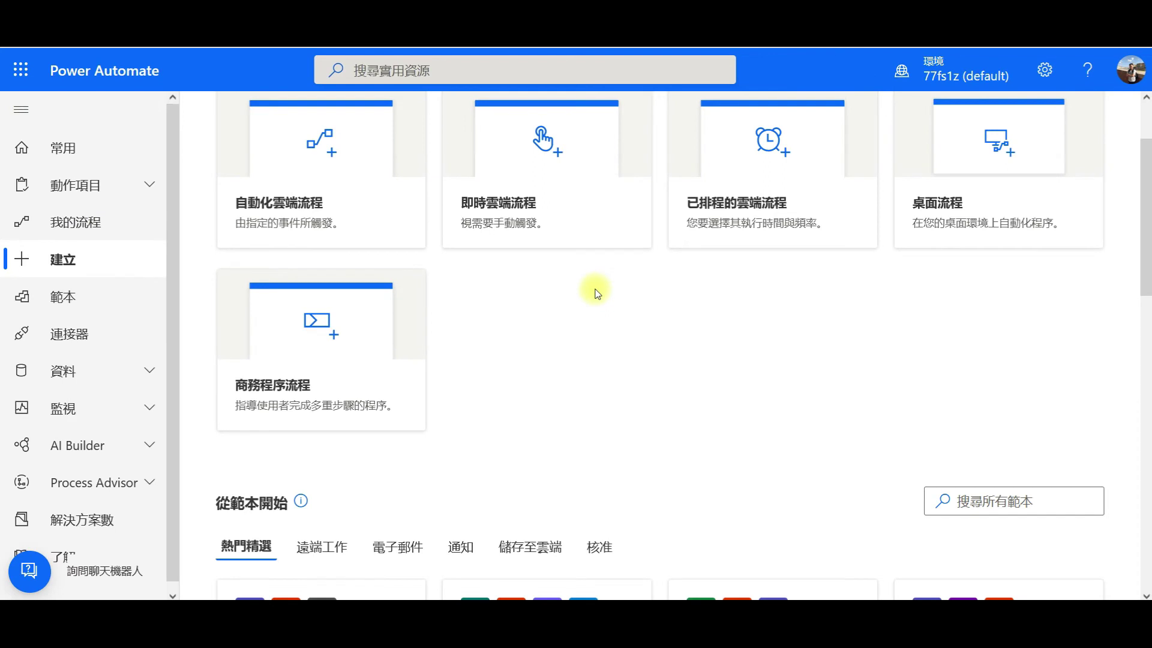
scroll(570, 210, up, 2)
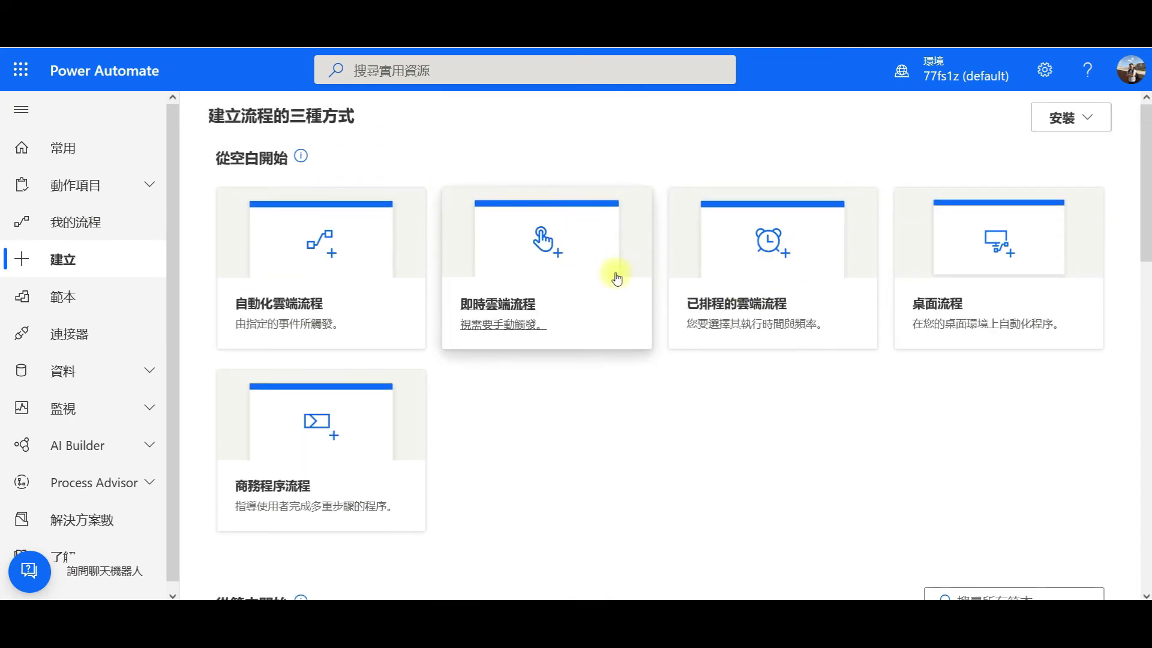
click(565, 268)
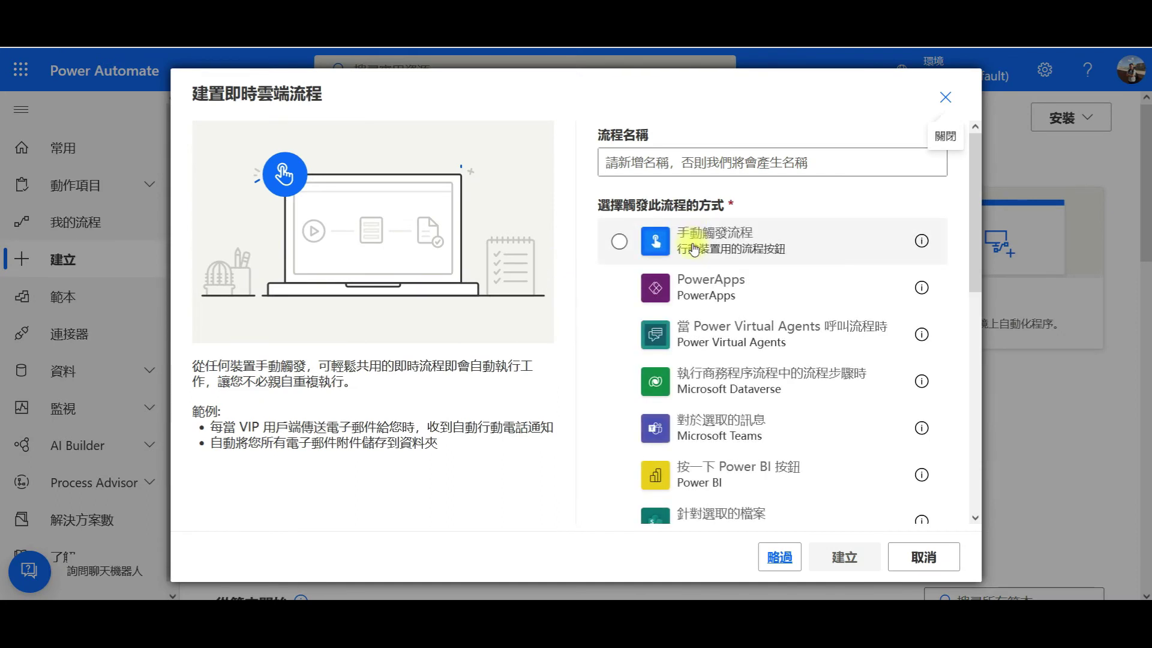
click(687, 243)
click(843, 555)
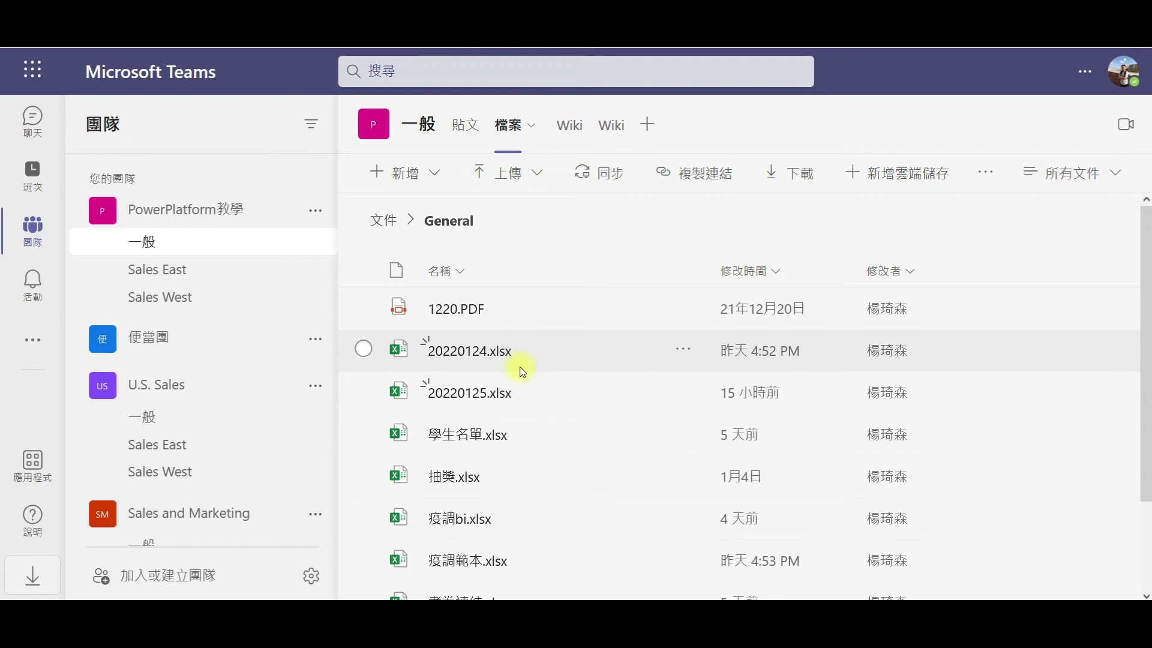
Open 20220125.xlsx from the General channel files and review its 回報狀態 column, all 'no'
click(467, 394)
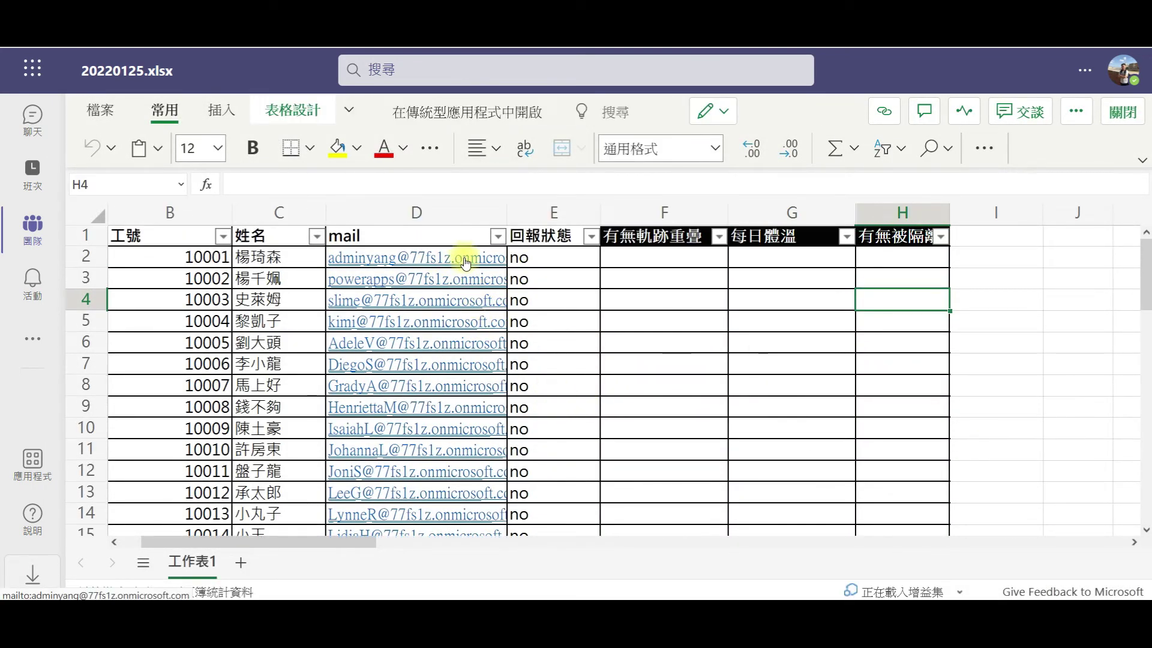
scroll(458, 264, down, 1)
scroll(458, 265, down, 3)
scroll(450, 274, up, 4)
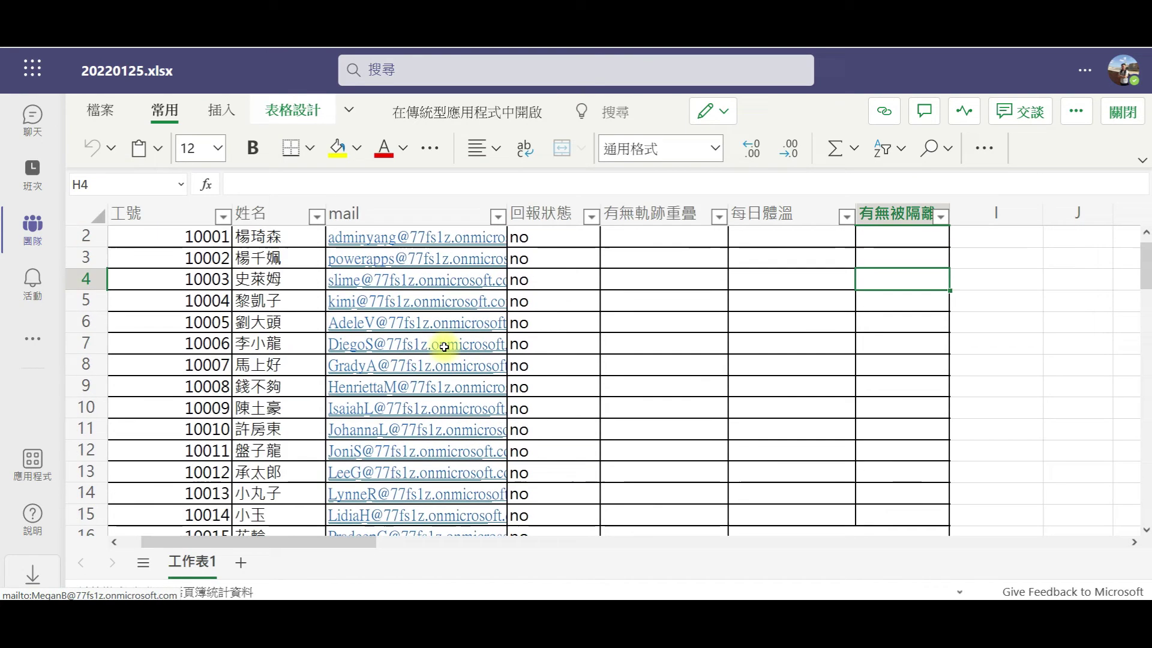
scroll(450, 275, up, 1)
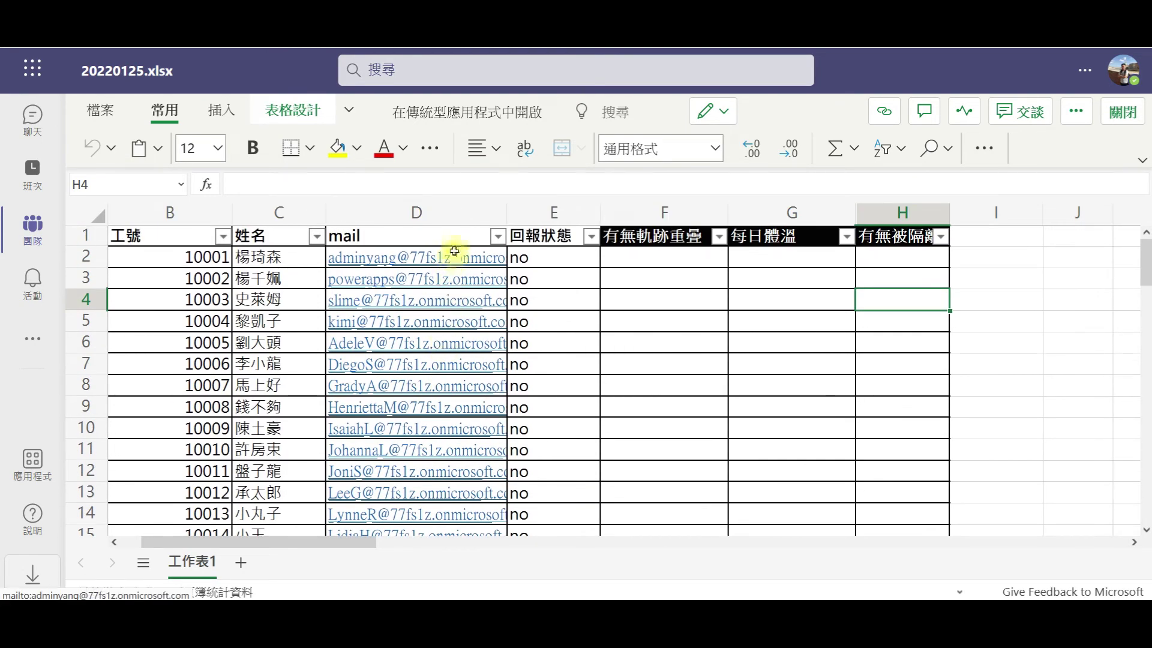
scroll(455, 264, down, 3)
scroll(450, 260, up, 3)
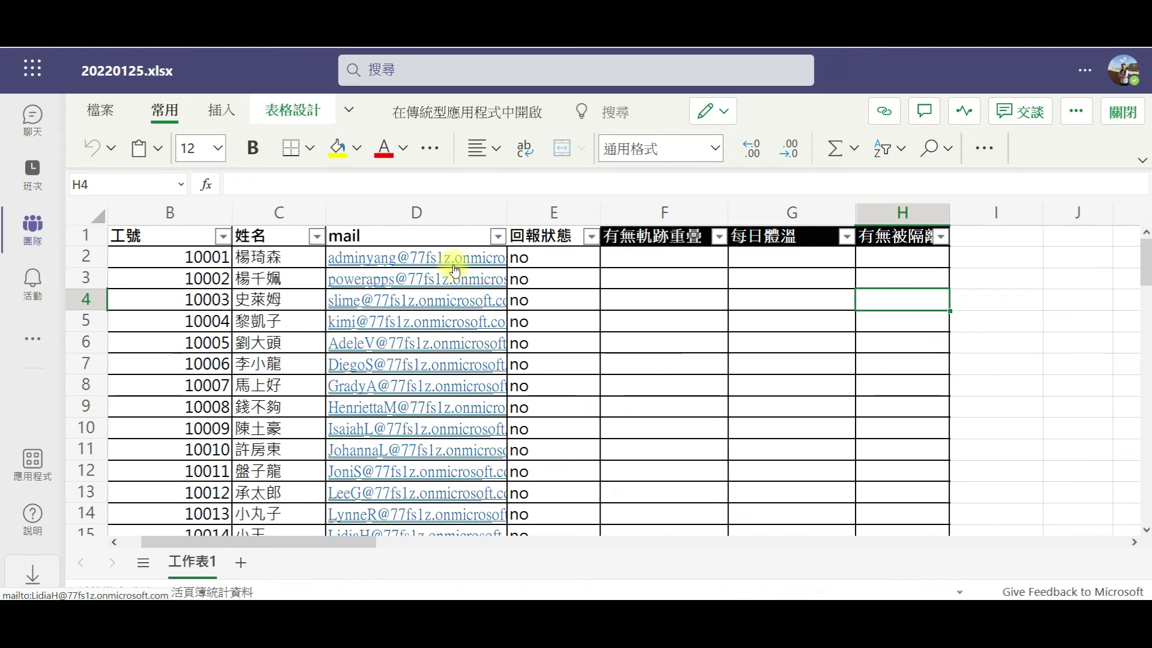
mouse_move(548, 273)
mouse_down()
mouse_move(575, 405)
mouse_move(576, 531)
mouse_up()
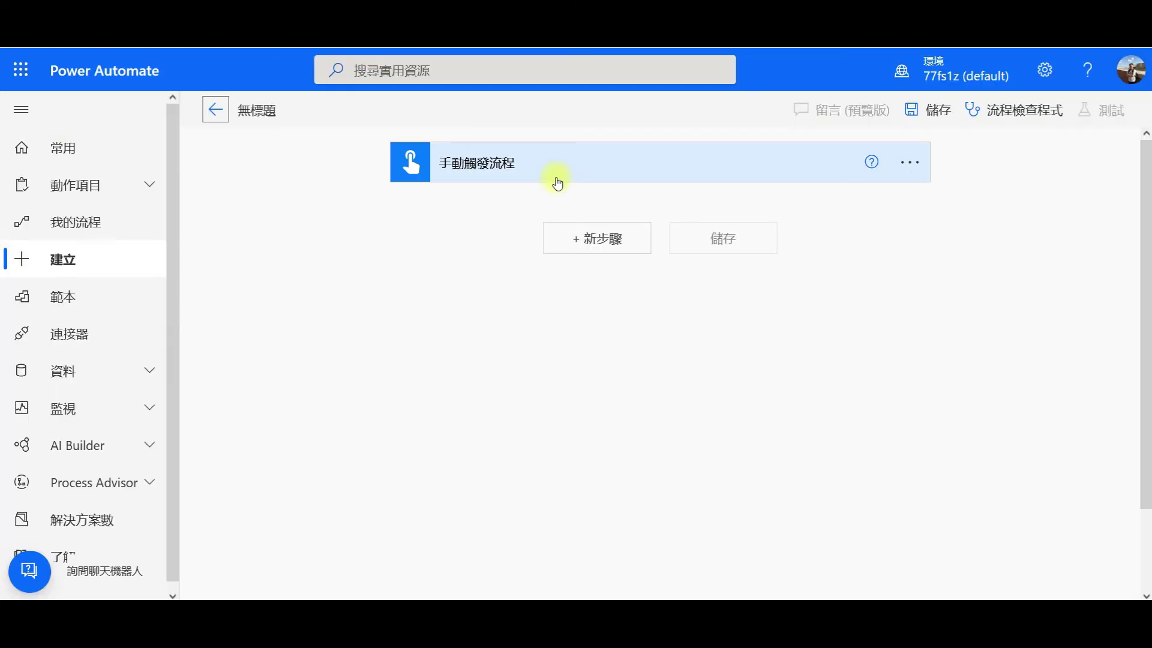
Add the clipboard 列出表格中的列 action filtering Epidemic rows on 回報狀態 eq 'no', then save the flow
click(596, 240)
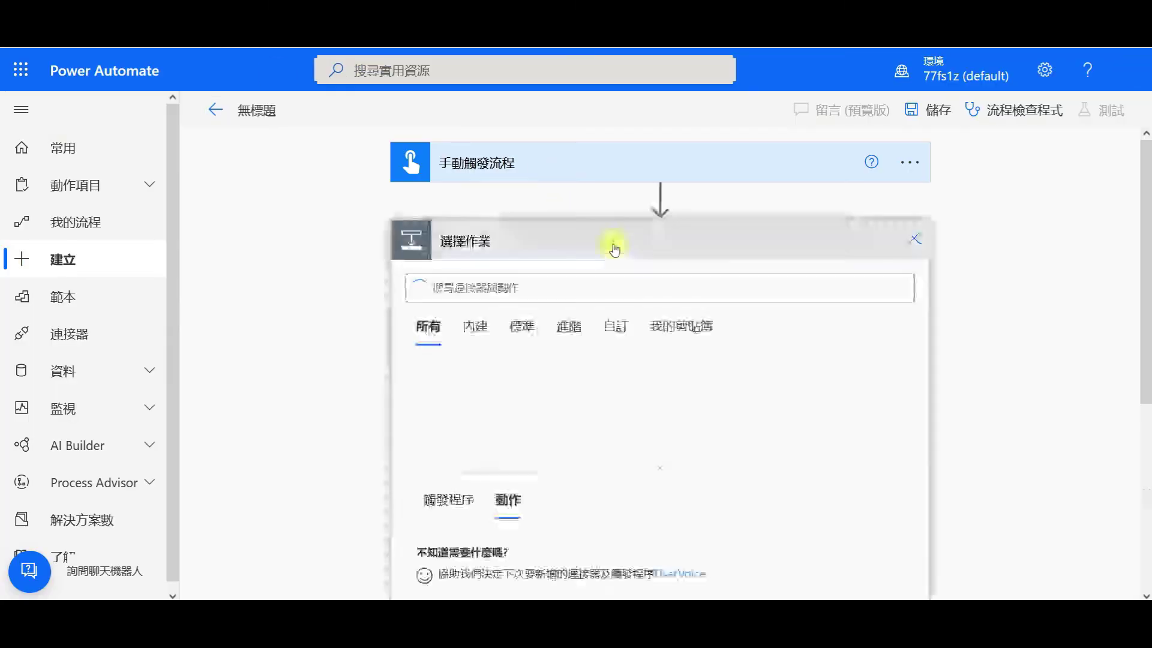
click(673, 329)
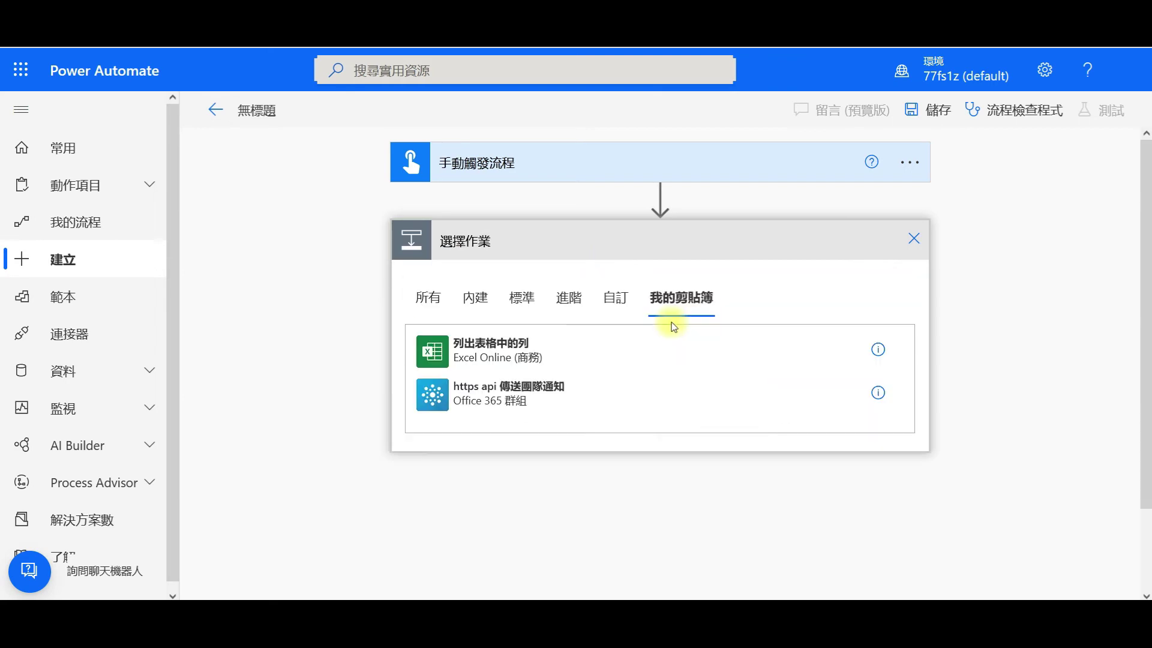
click(479, 353)
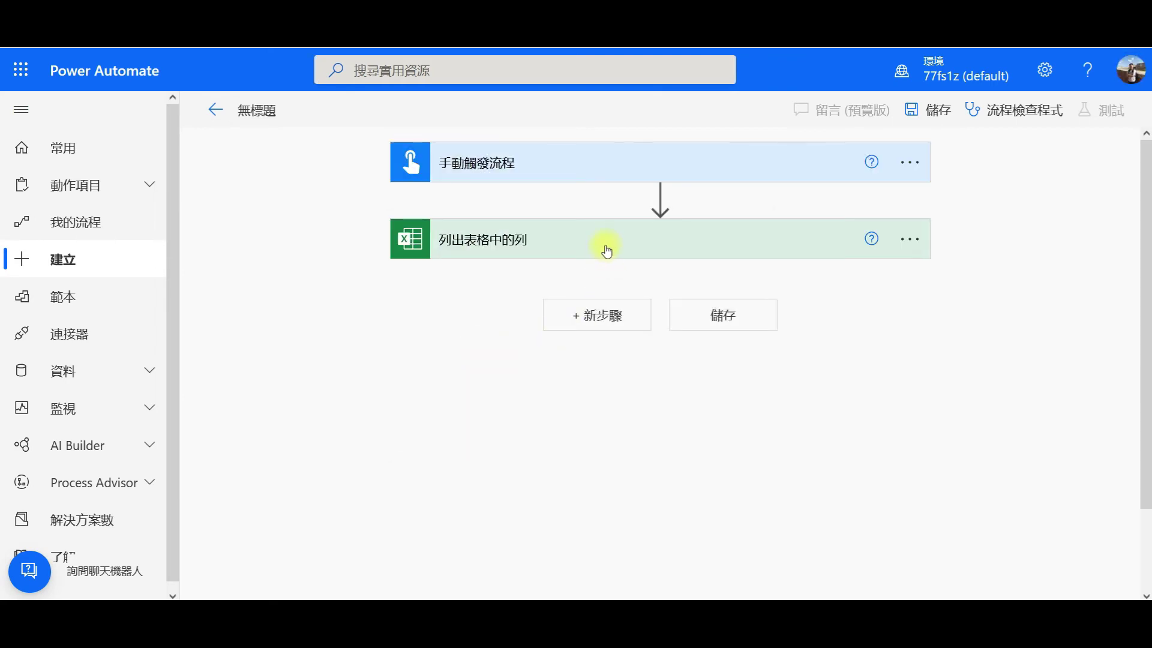
click(607, 251)
click(483, 424)
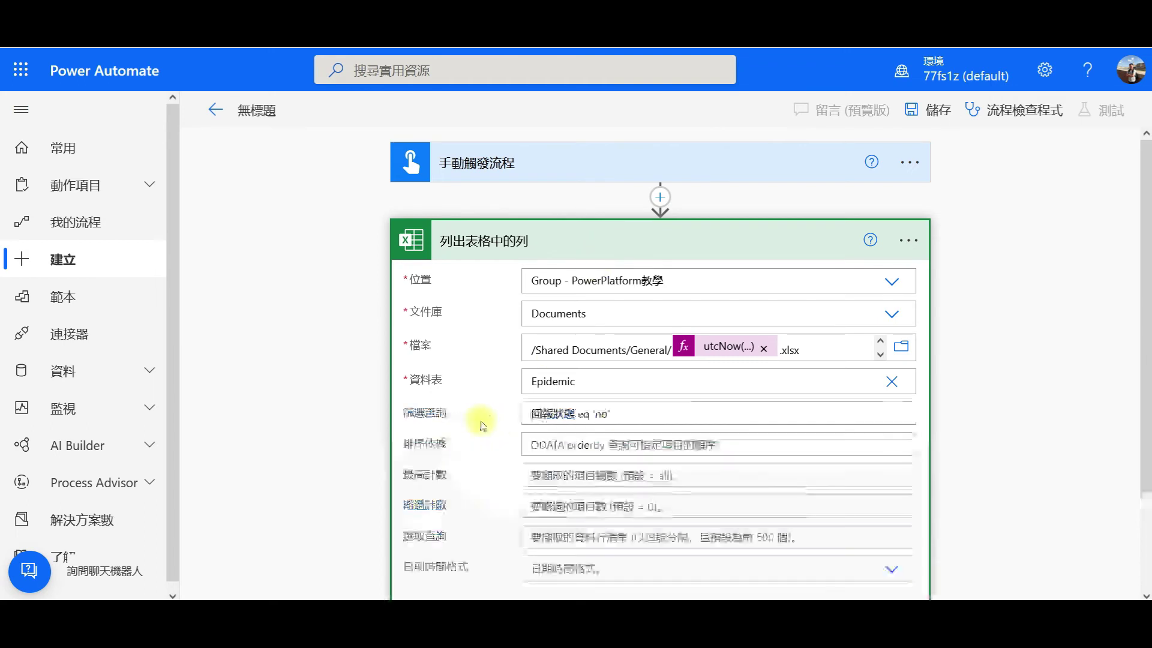
mouse_move(667, 348)
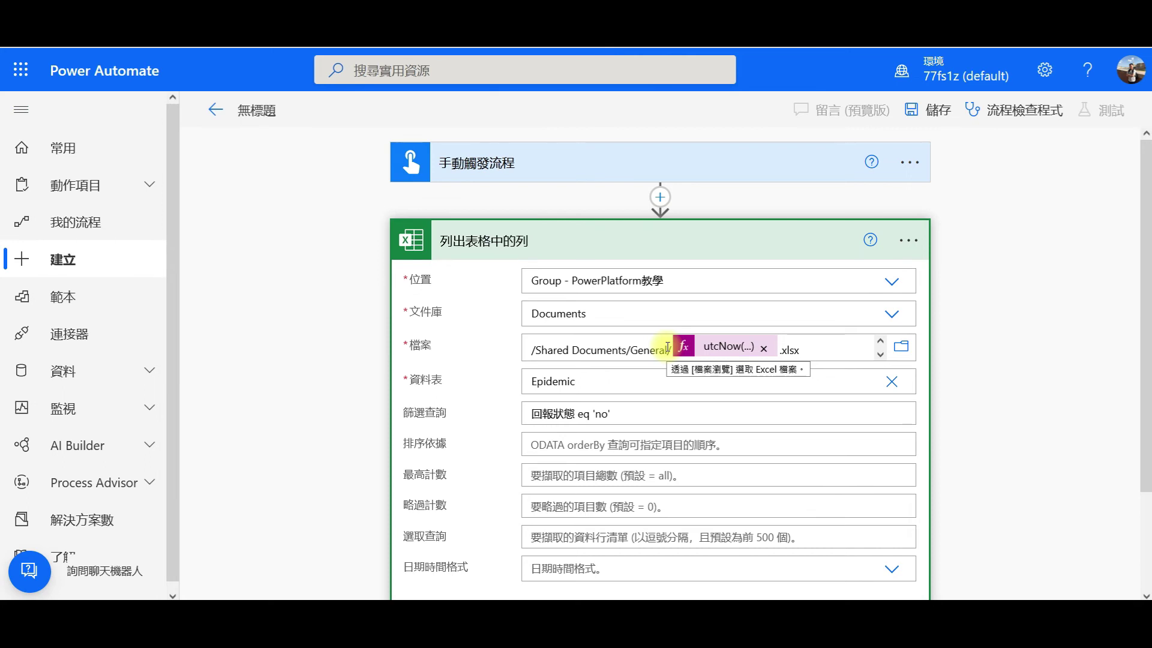
click(671, 341)
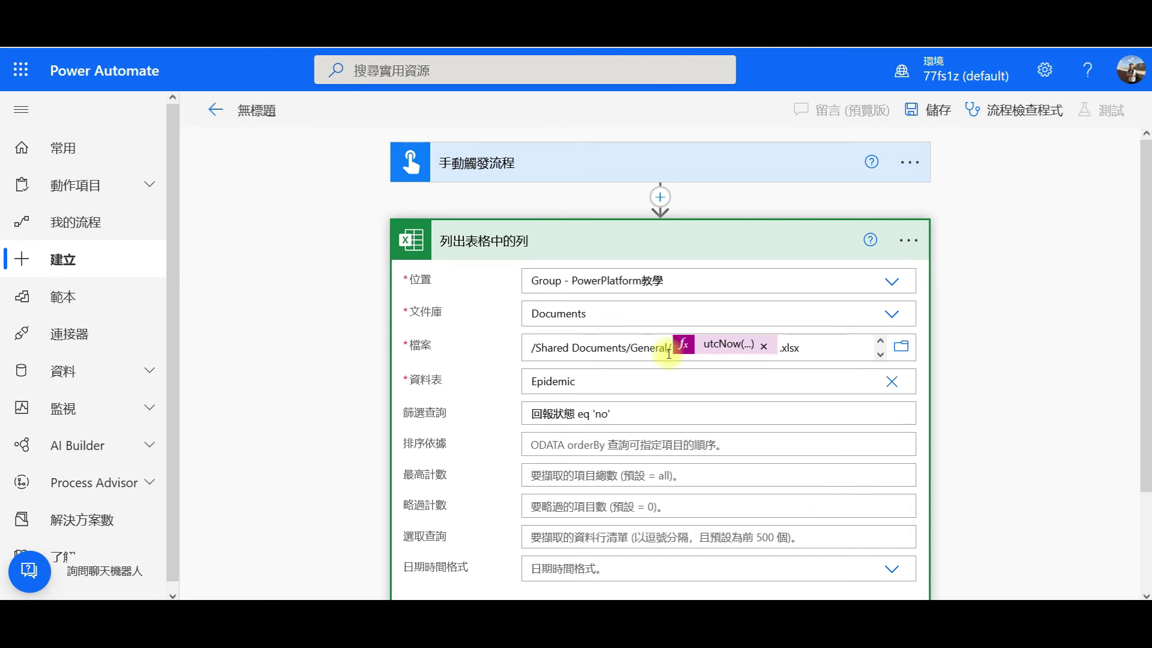
click(610, 252)
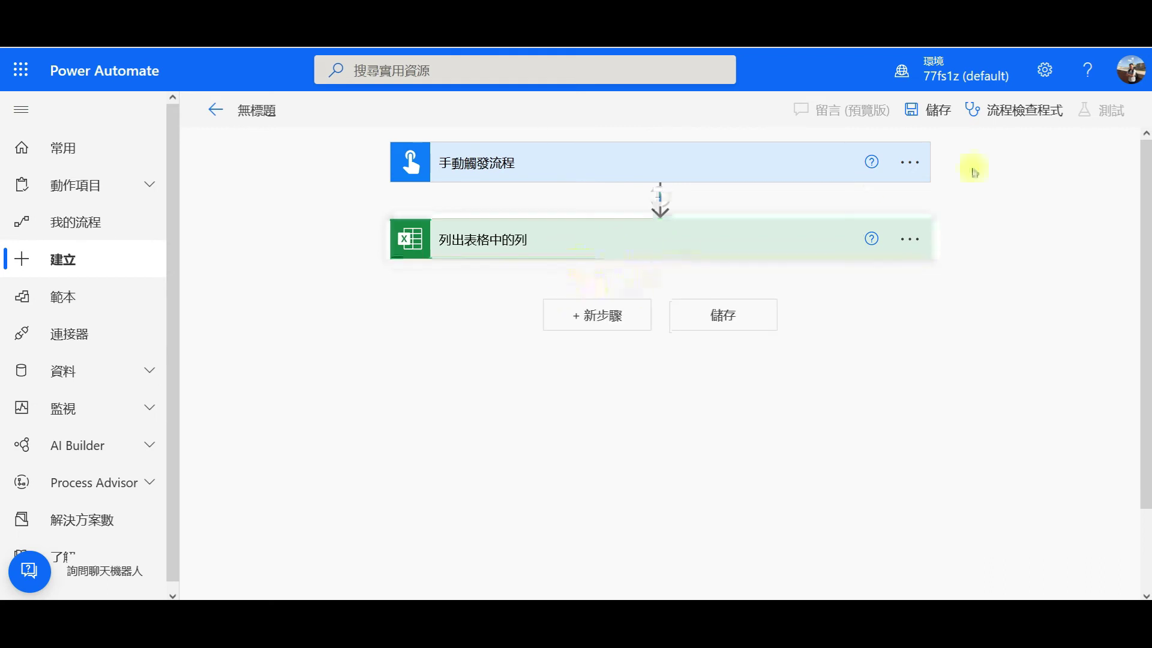
click(927, 113)
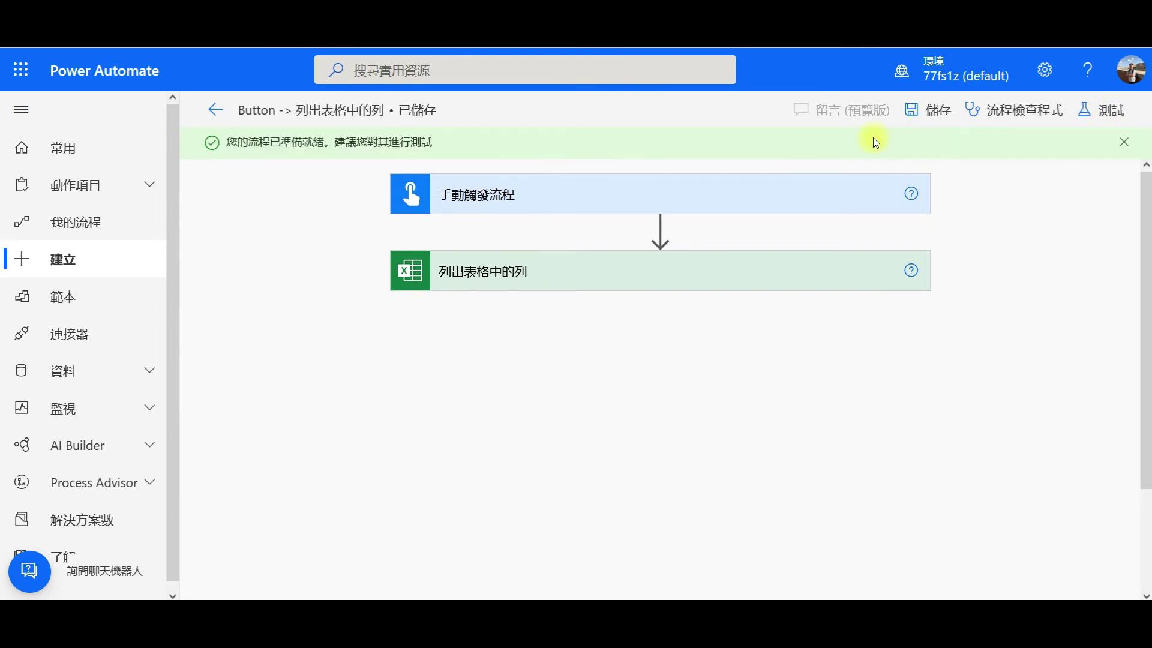
click(1107, 112)
Run a manual test of the flow with the Excel connection until it finishes
click(900, 153)
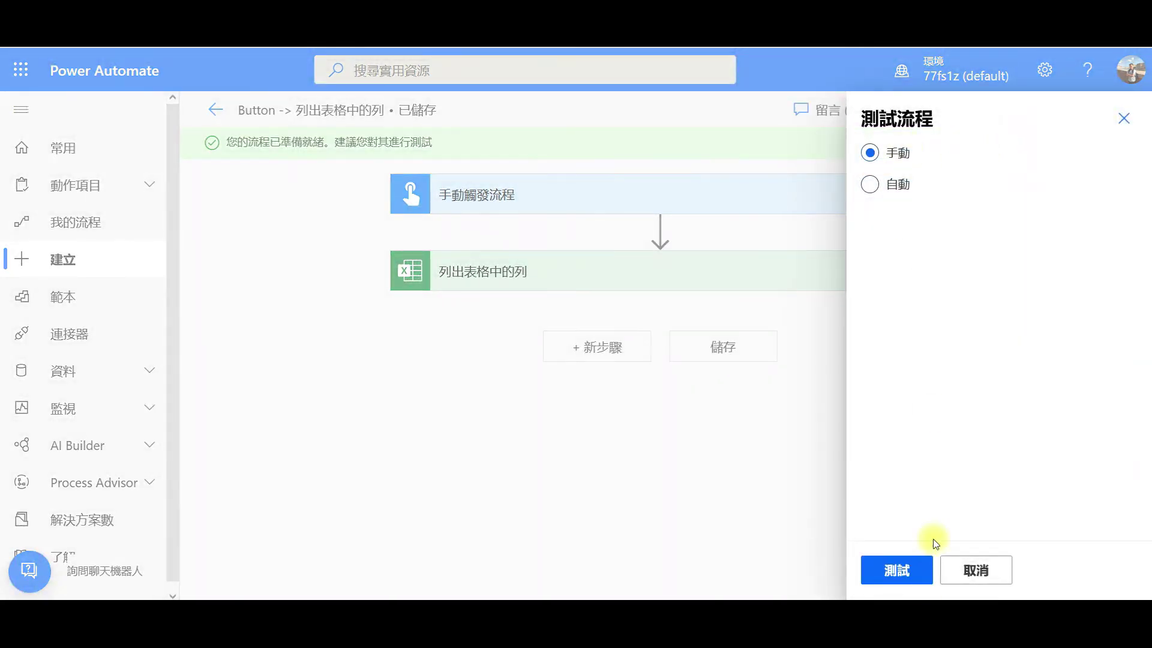
click(905, 577)
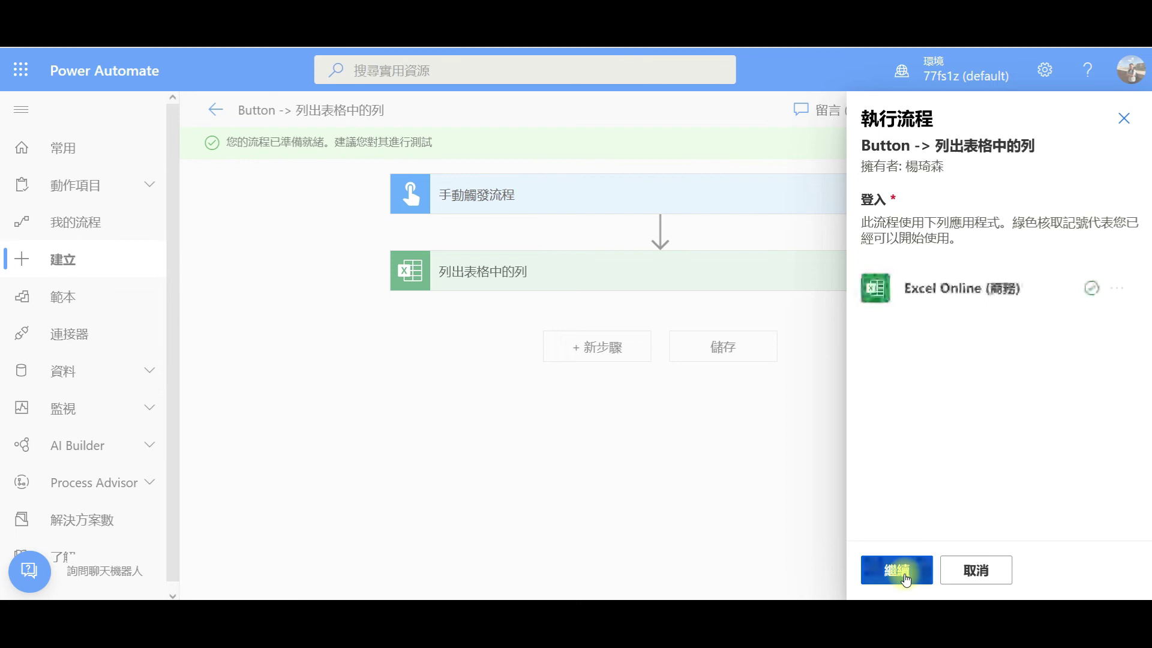
click(907, 579)
click(907, 579)
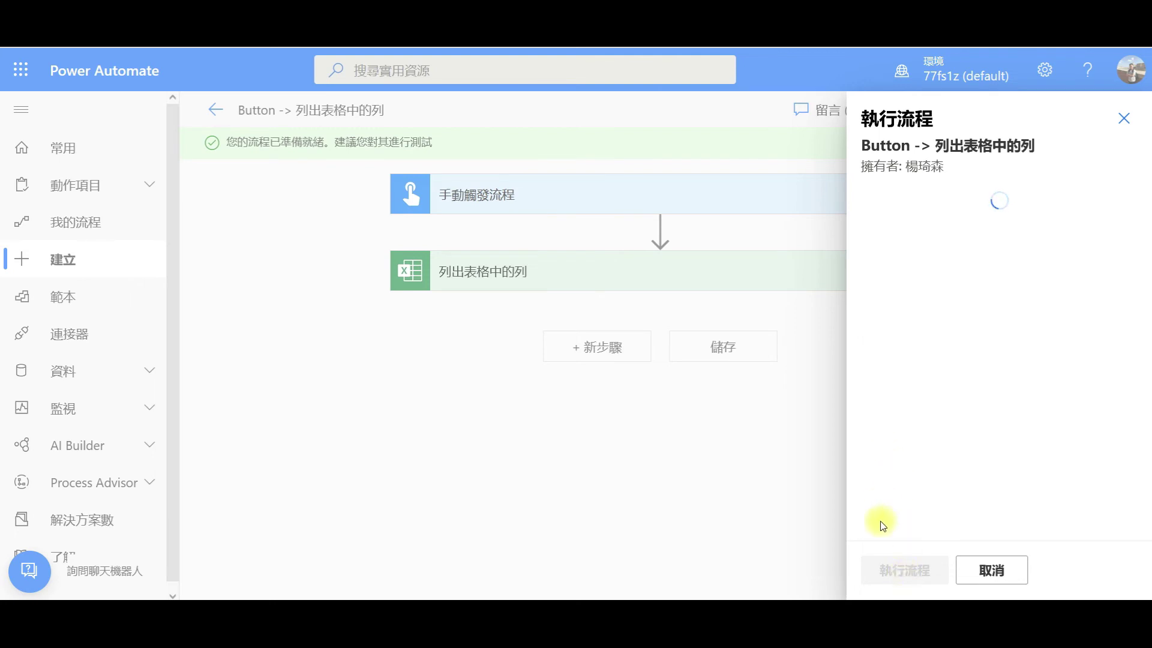
click(888, 567)
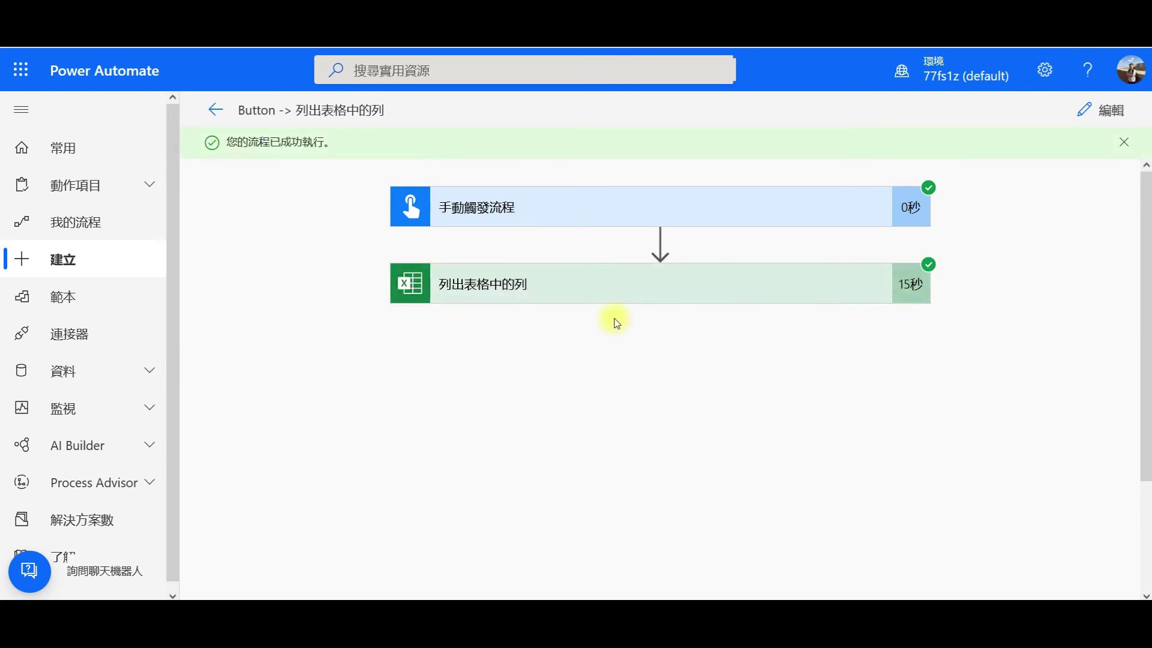
Expand the Excel step's run details and scroll through the returned JSON rows
click(630, 302)
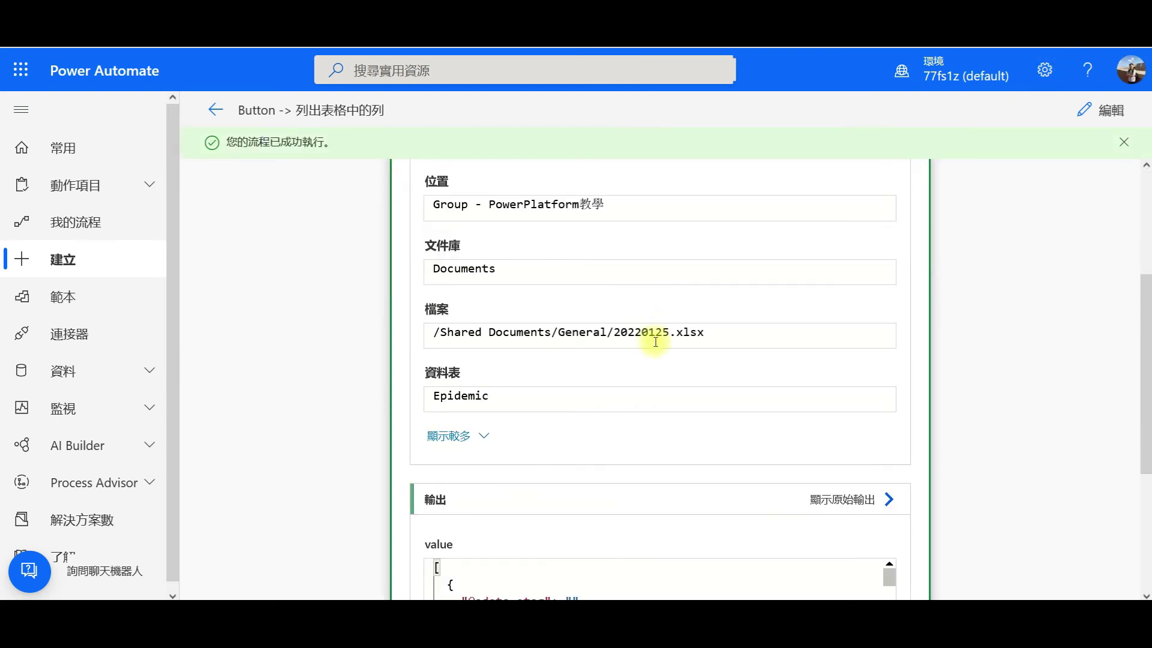
scroll(656, 342, down, 3)
scroll(585, 415, down, 1)
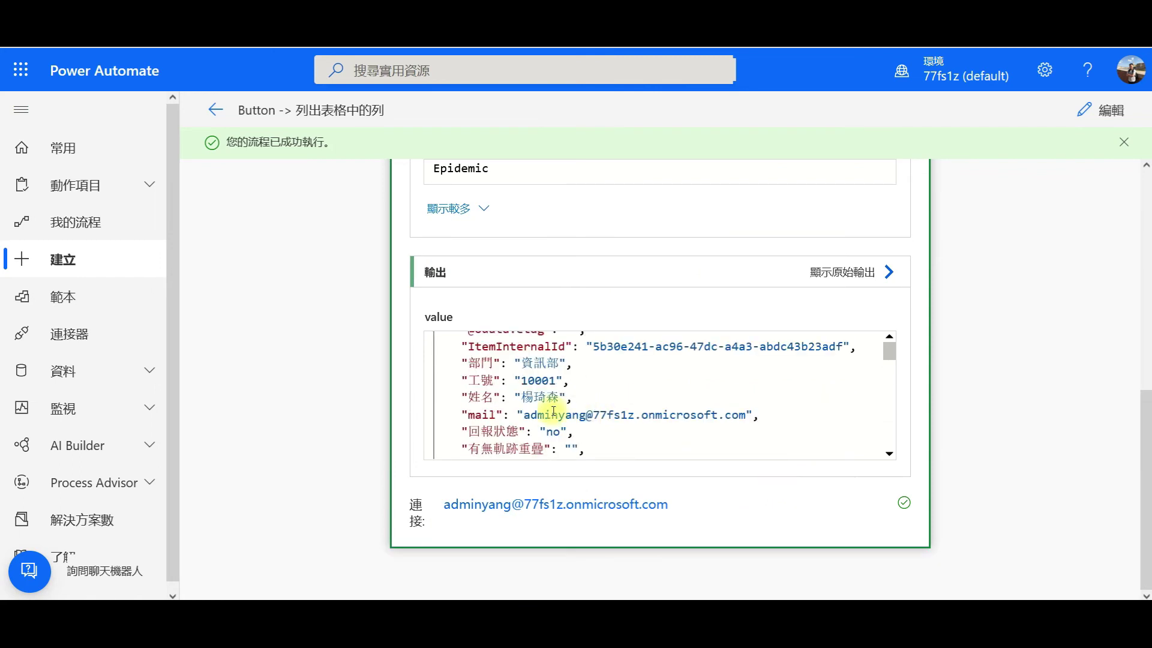
scroll(567, 379, down, 1)
scroll(568, 390, down, 2)
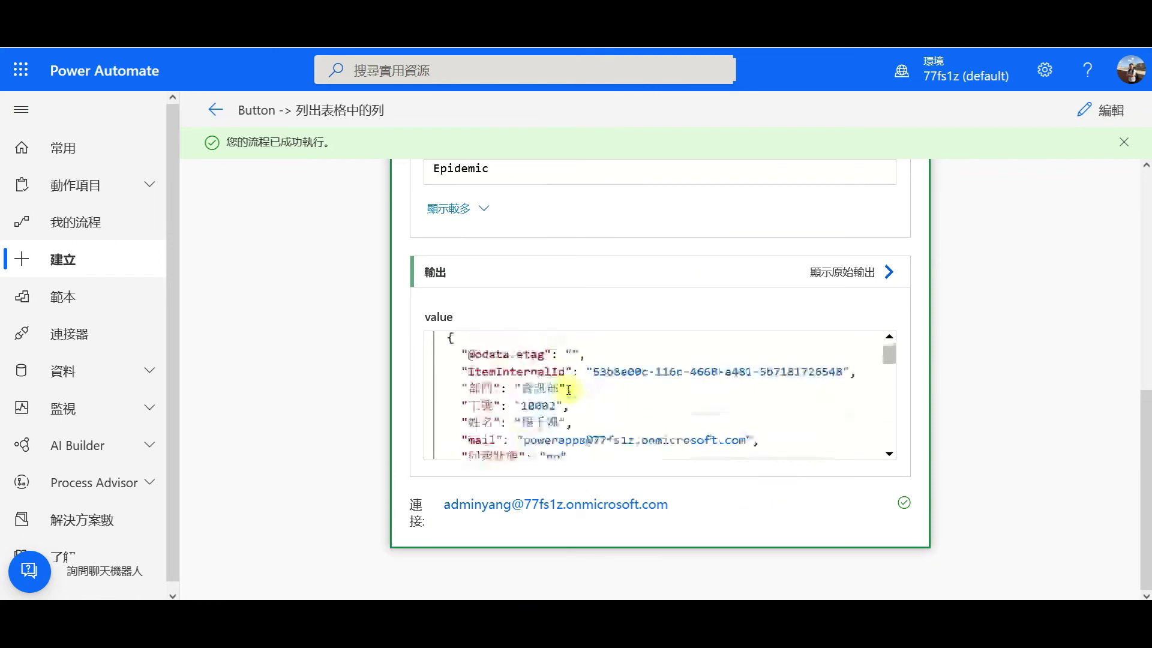
scroll(567, 391, down, 1)
scroll(565, 391, down, 2)
scroll(564, 389, up, 2)
scroll(597, 378, up, 1)
scroll(695, 360, up, 2)
scroll(695, 360, up, 1)
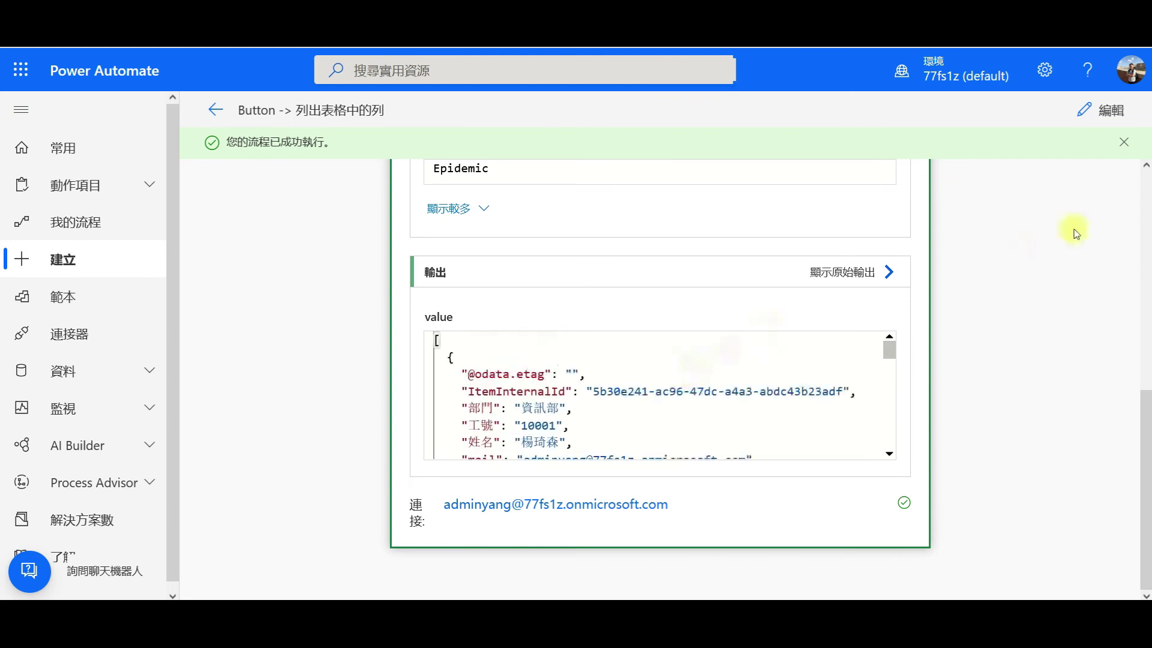
click(1115, 115)
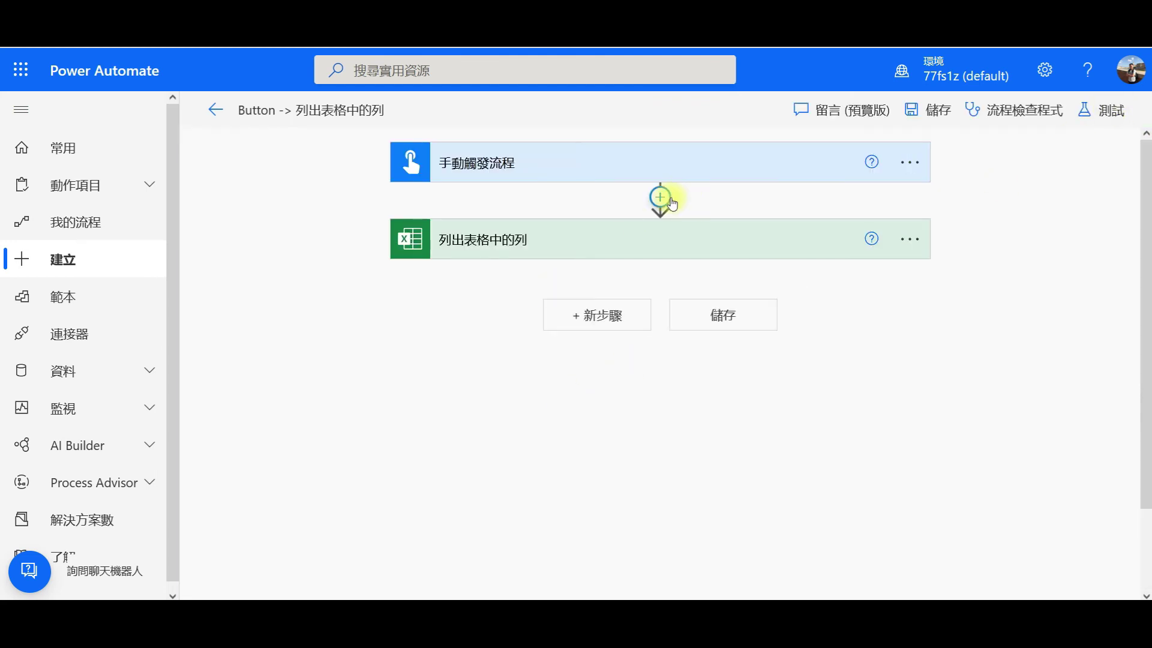
Insert an Initialize variable action between the trigger and the Excel step
click(663, 198)
click(651, 223)
text(var)
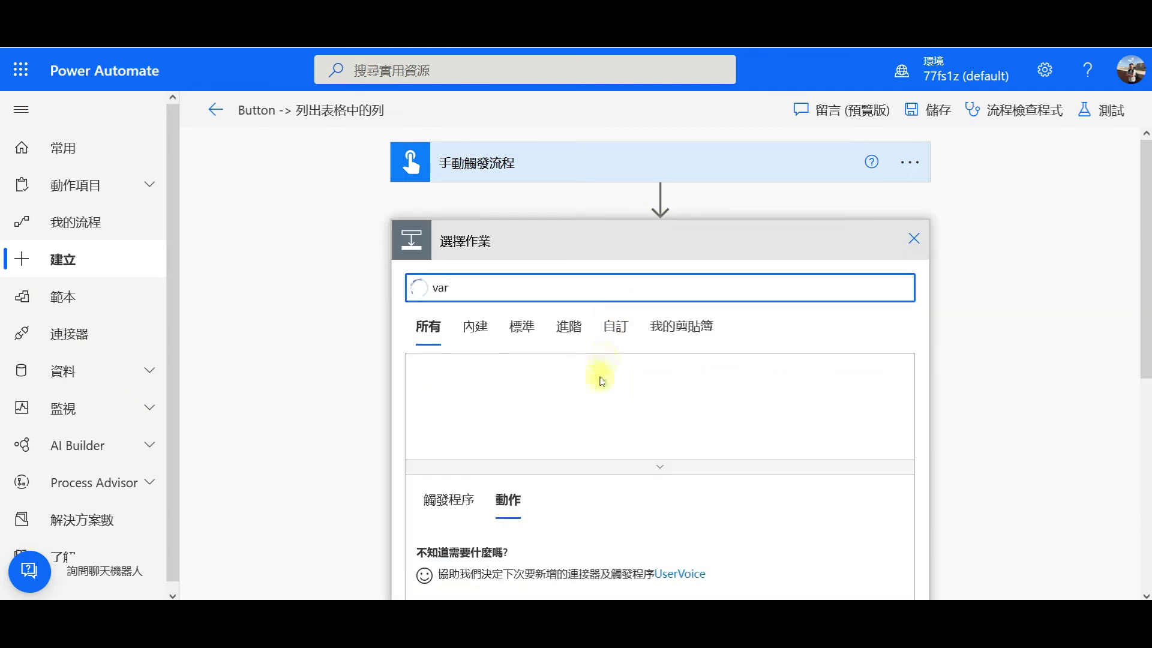
scroll(606, 372, down, 2)
scroll(621, 408, down, 2)
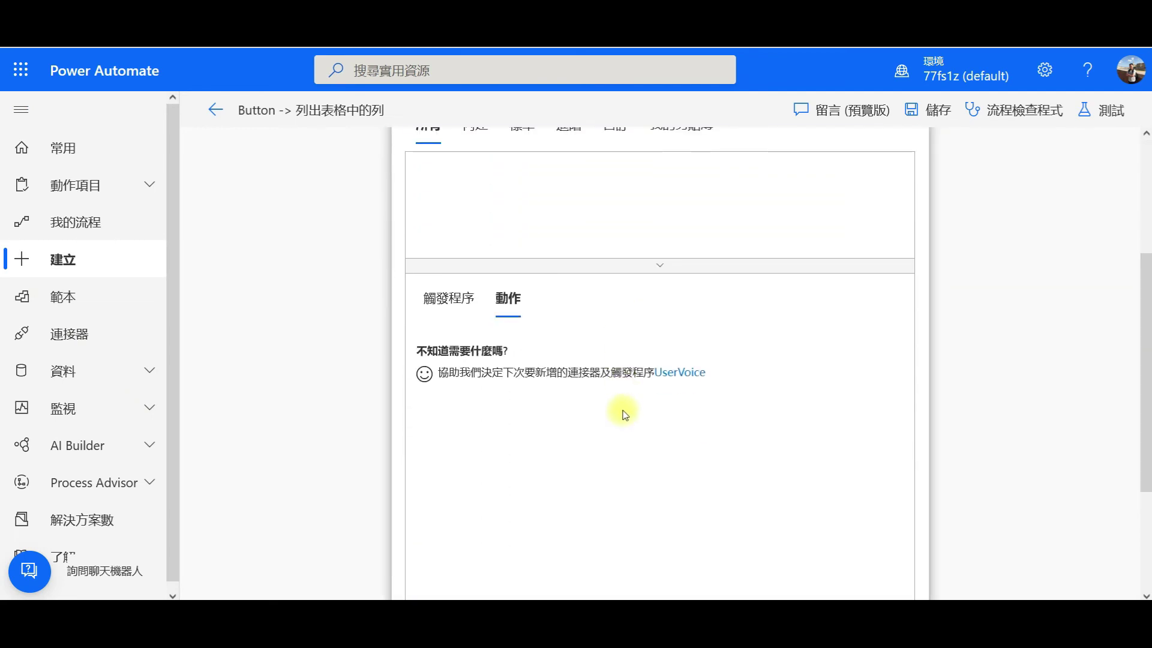
scroll(624, 414, up, 4)
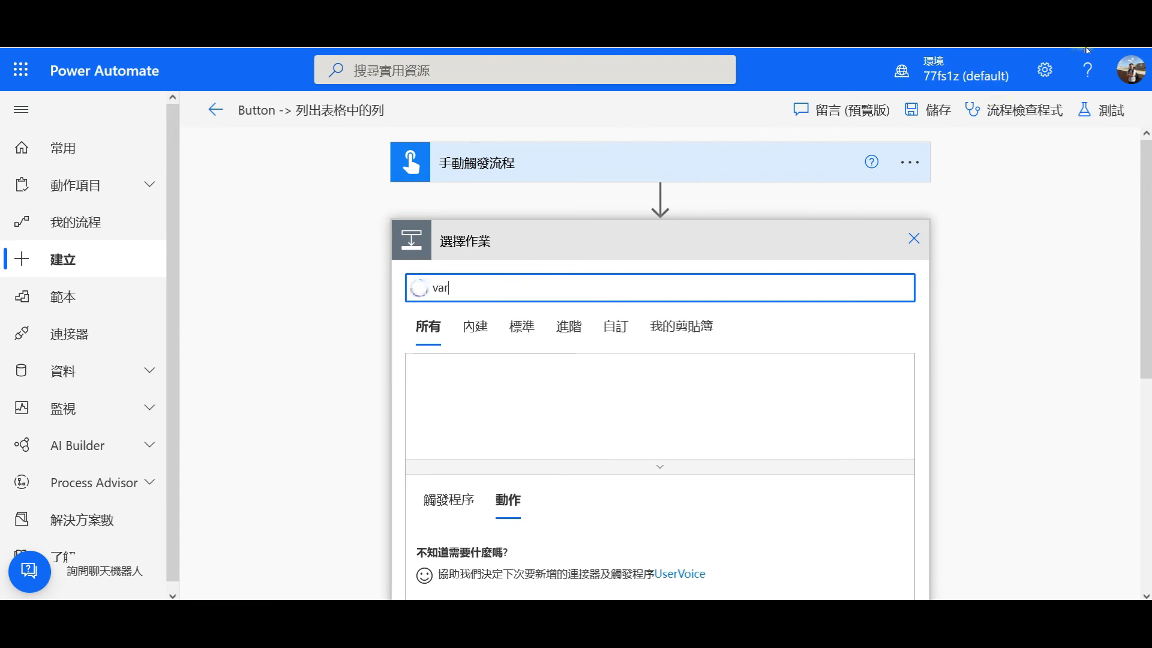
click(449, 392)
scroll(540, 366, down, 2)
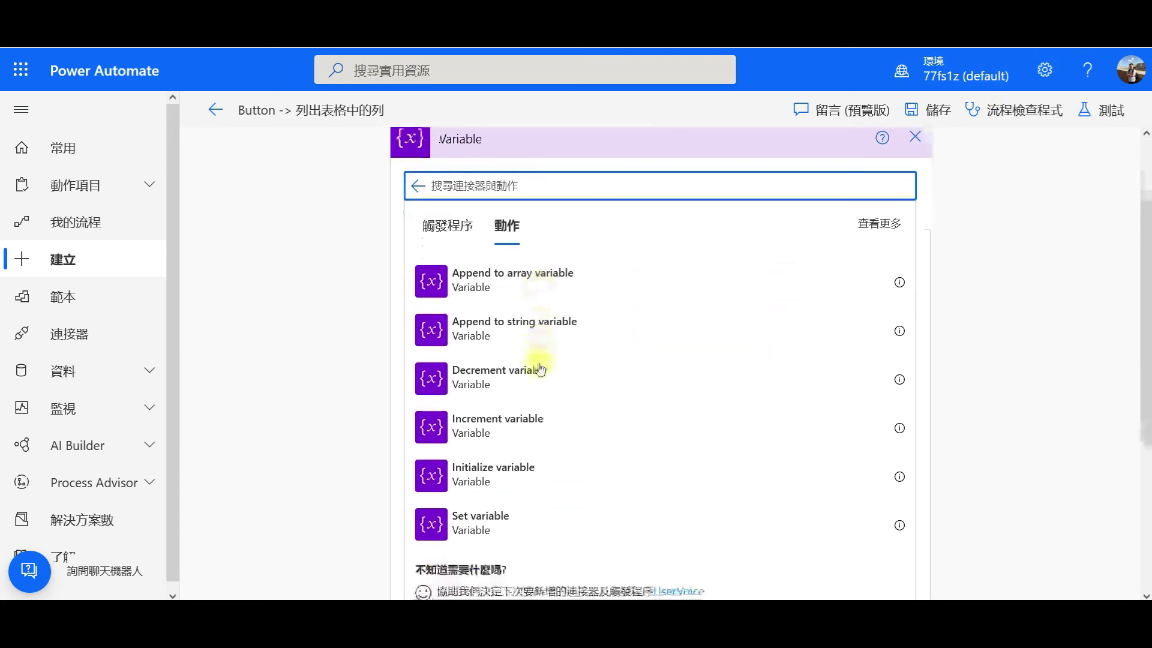
click(532, 478)
Name the variable varmail, set its type to 字串 (string), and save the flow
click(619, 191)
text(varmail)
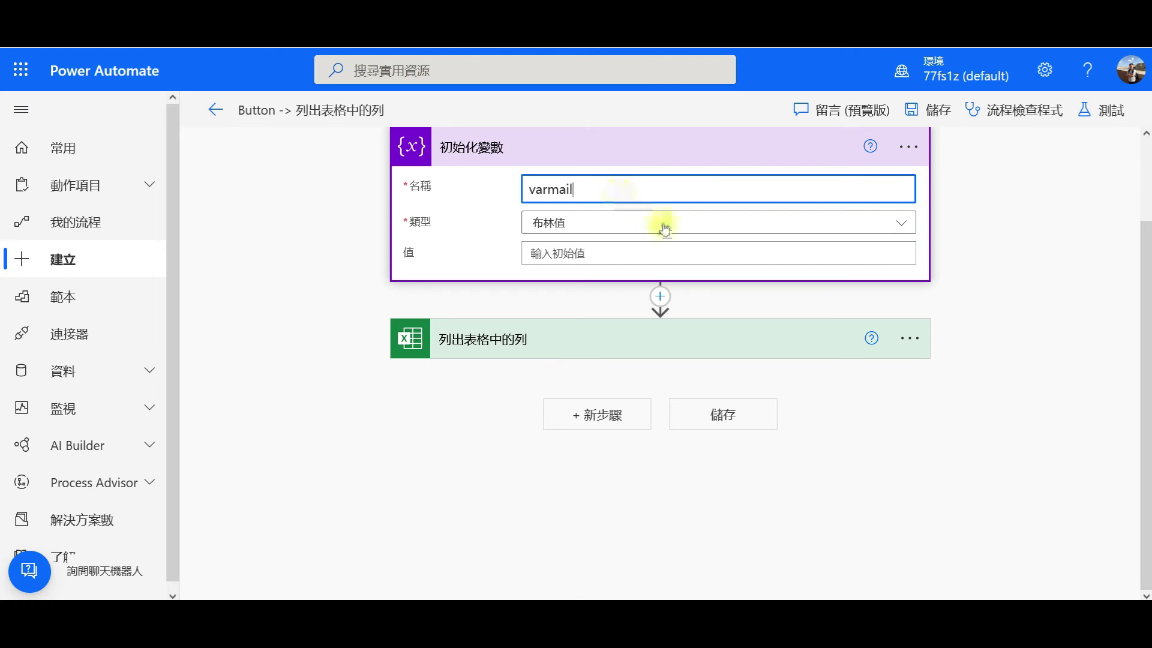
click(662, 226)
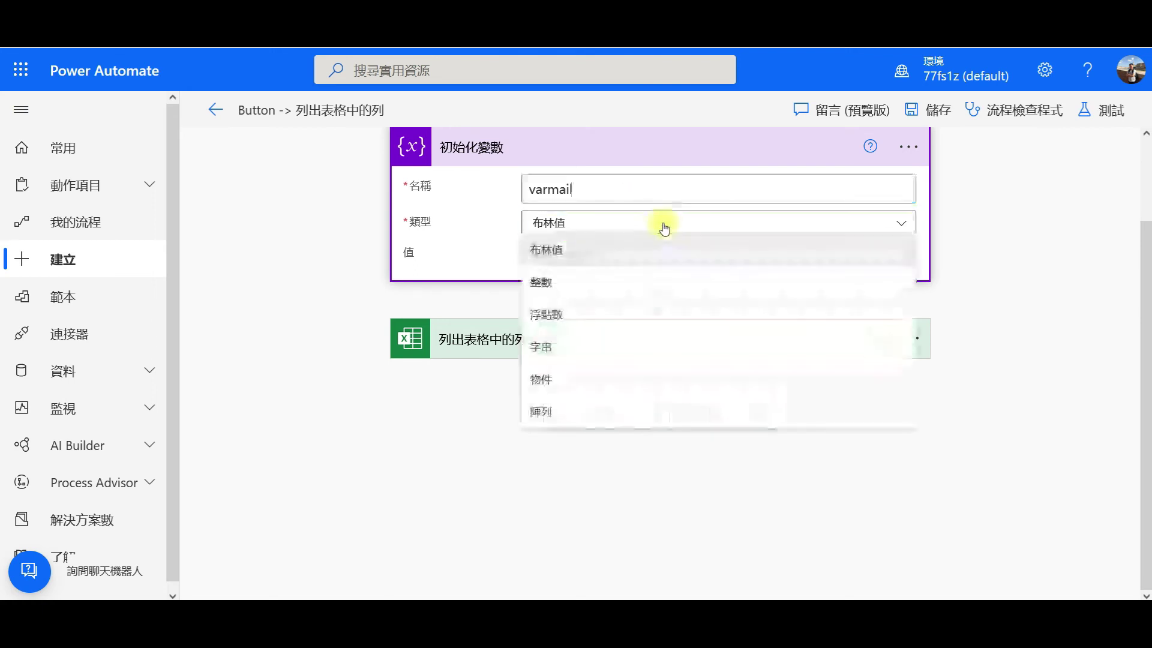
click(579, 359)
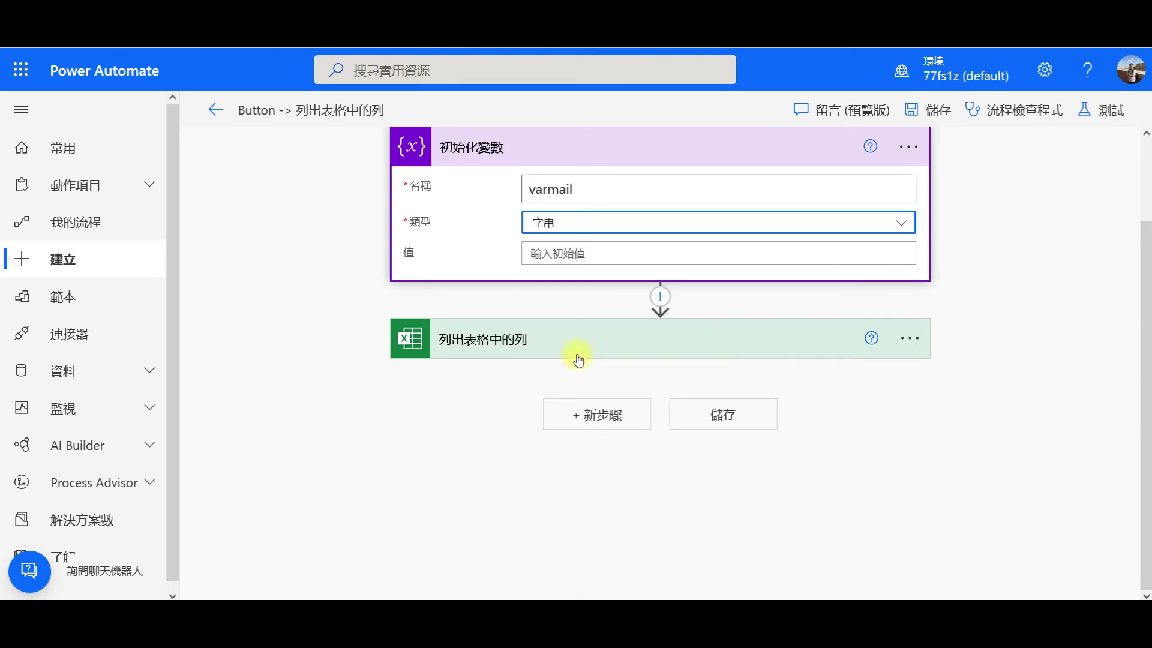
click(932, 114)
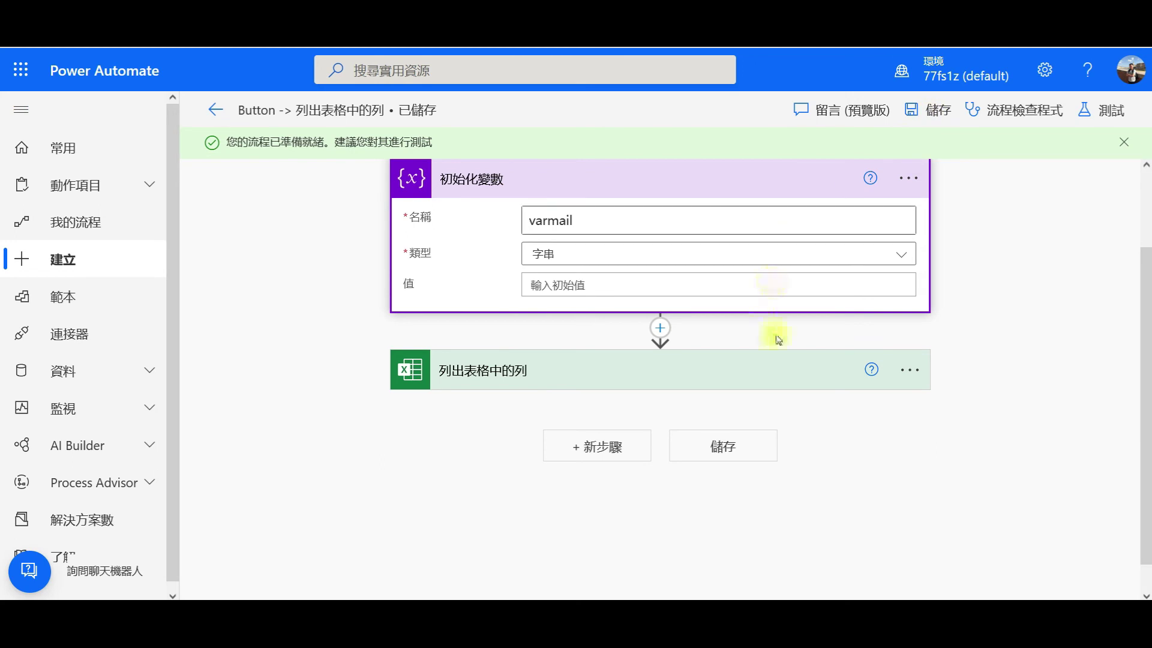
Add Office 365 Users 'Get user profile (V2)' after the Excel step, leaving its UPN empty
click(593, 455)
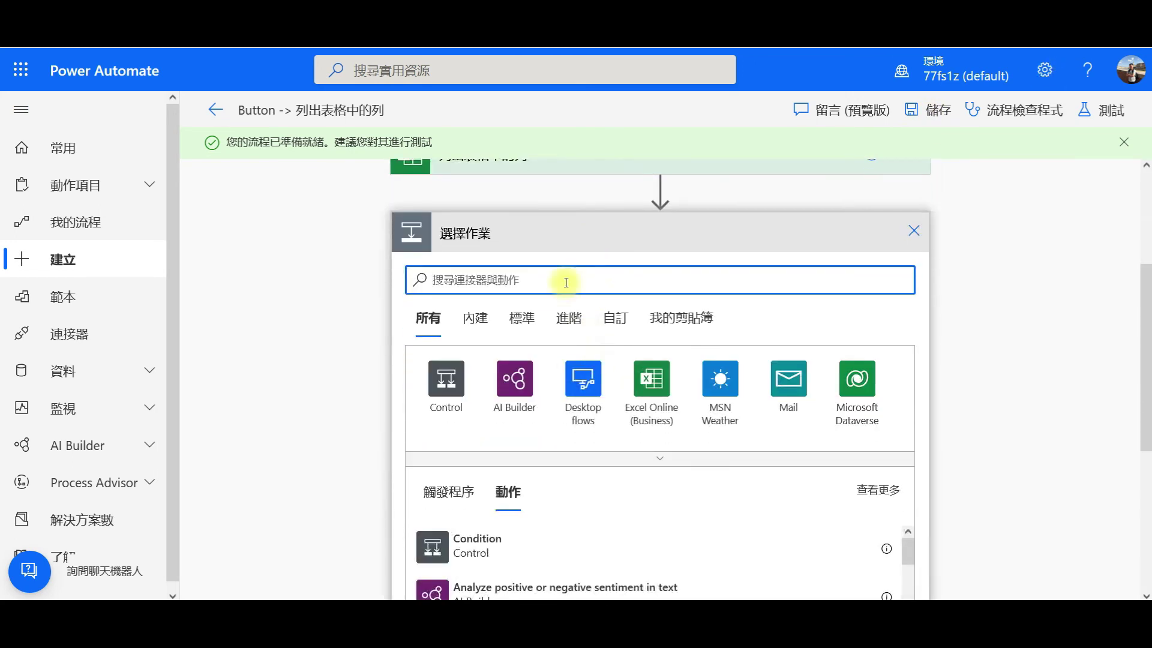
text(get user)
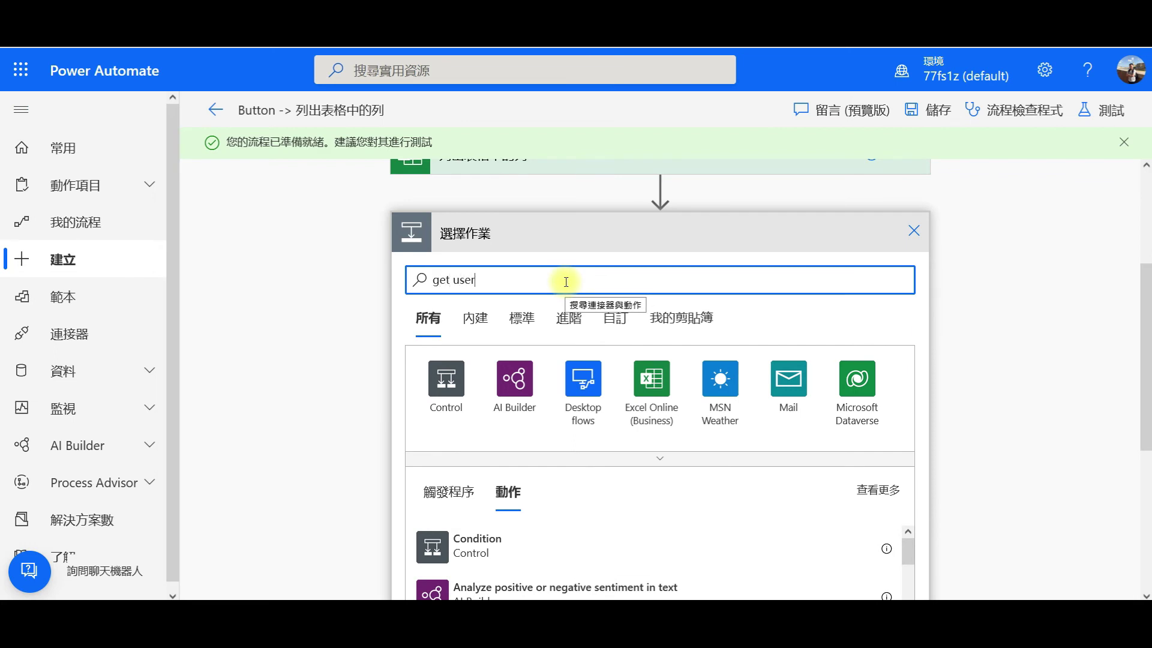
scroll(540, 372, down, 3)
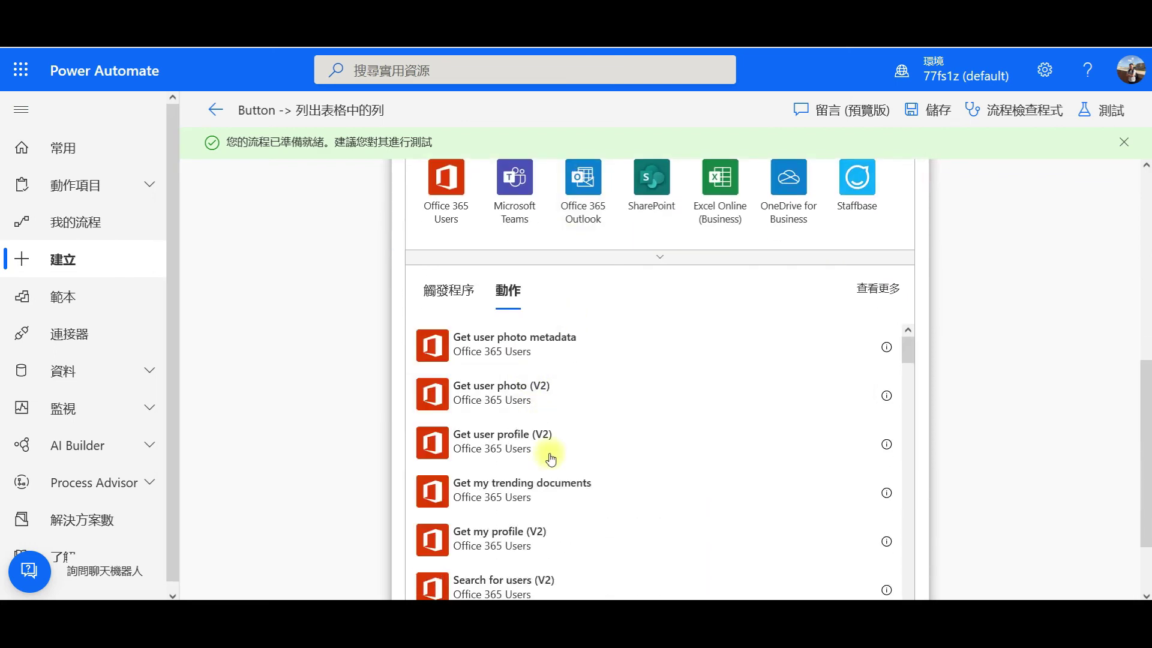
click(513, 450)
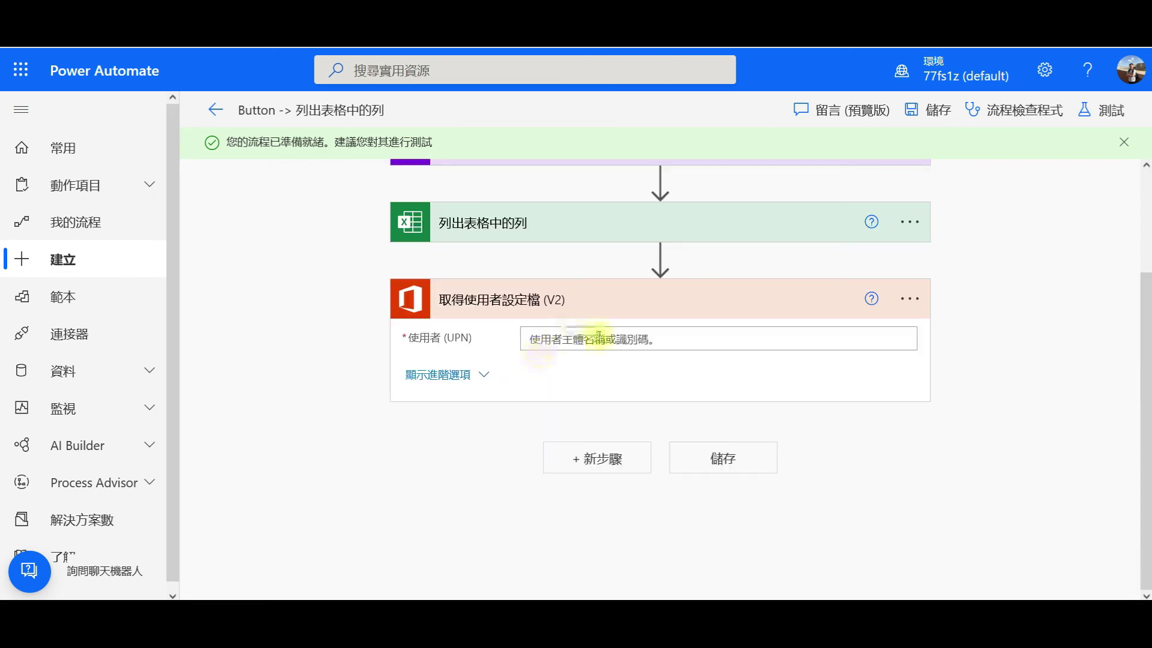
click(598, 338)
scroll(1008, 474, down, 3)
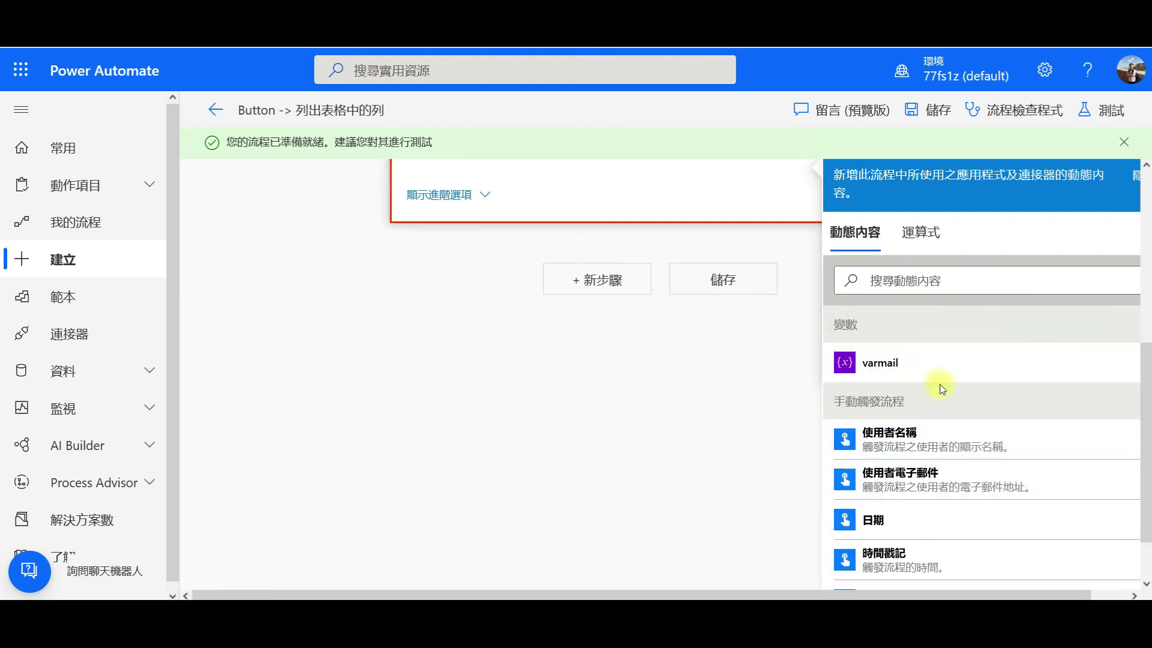
scroll(946, 458, down, 3)
scroll(946, 458, down, 2)
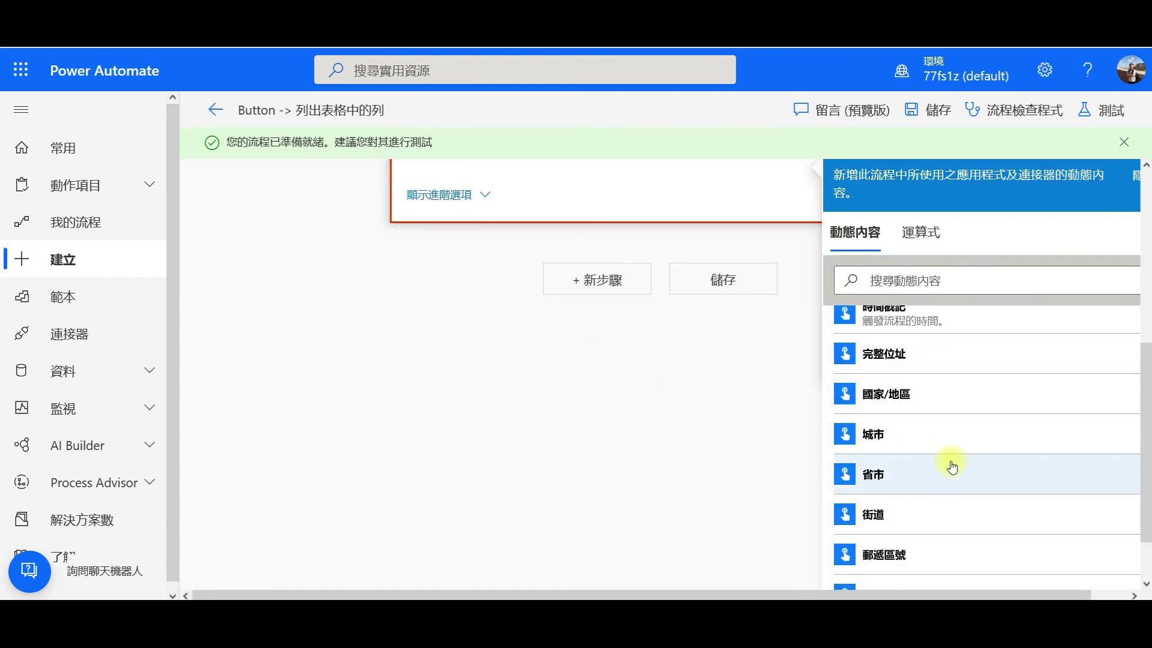
scroll(946, 458, up, 5)
click(618, 403)
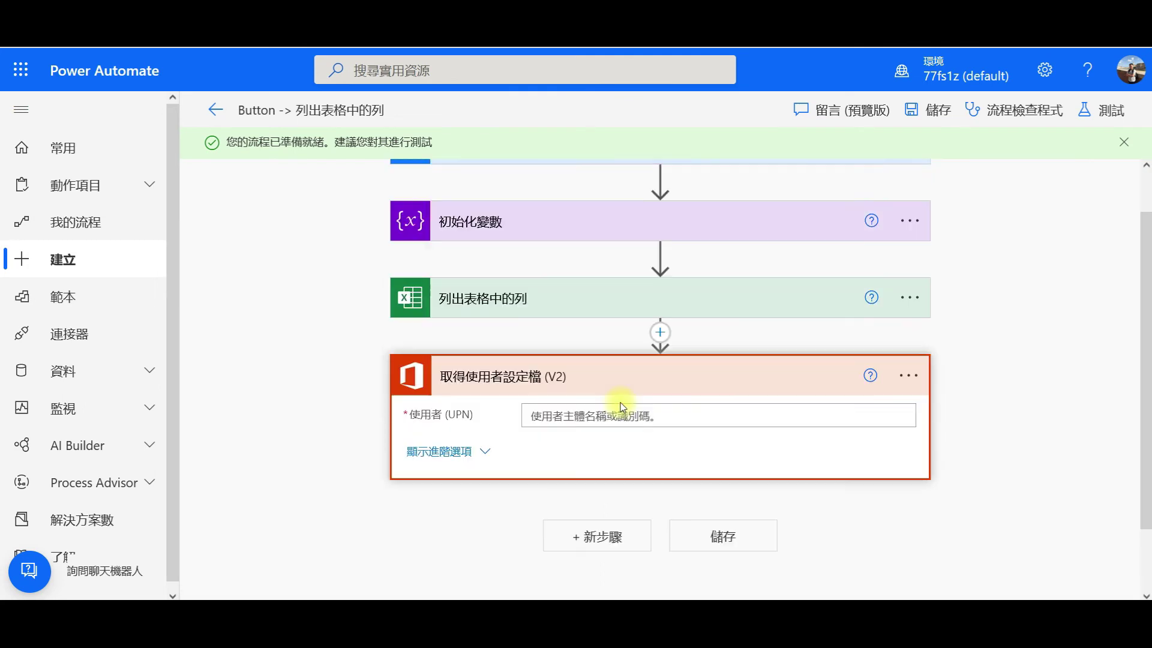
scroll(624, 396, up, 1)
click(660, 383)
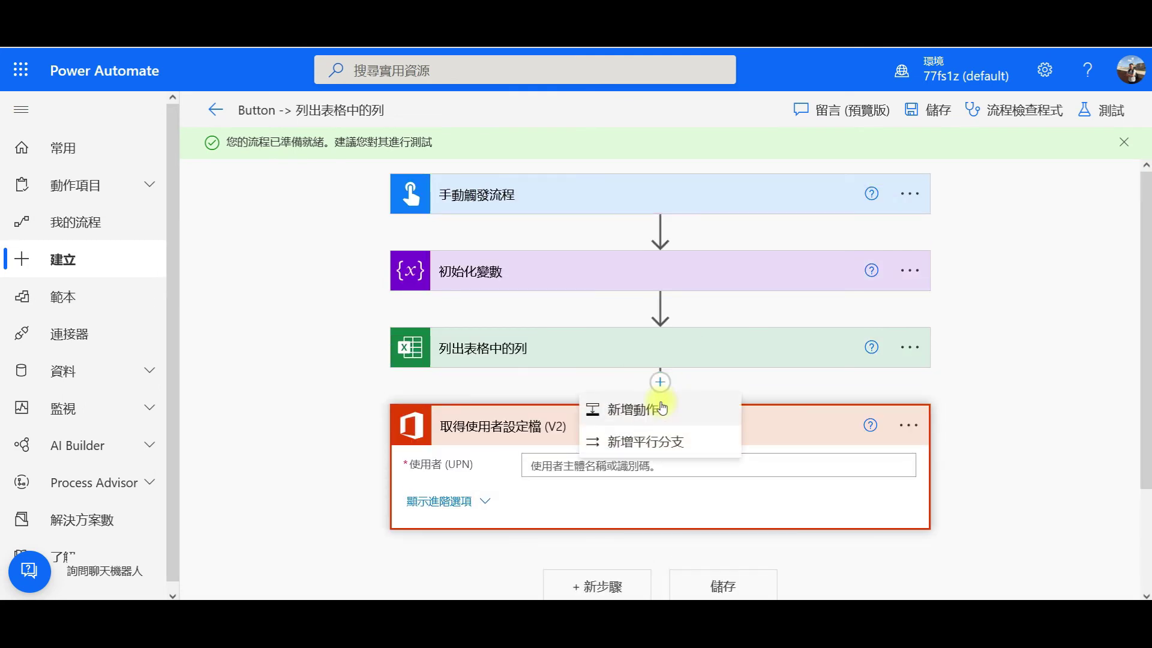
Add an Apply to each loop over the Excel rows' value and move the profile step inside it
click(662, 408)
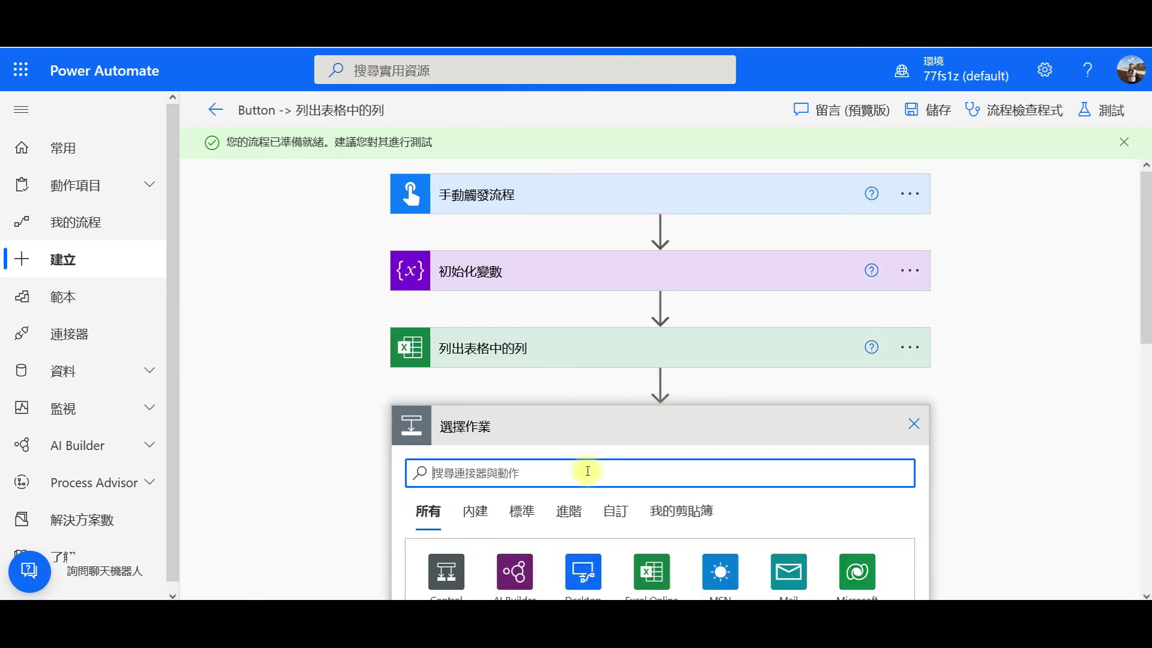
text(APPLY)
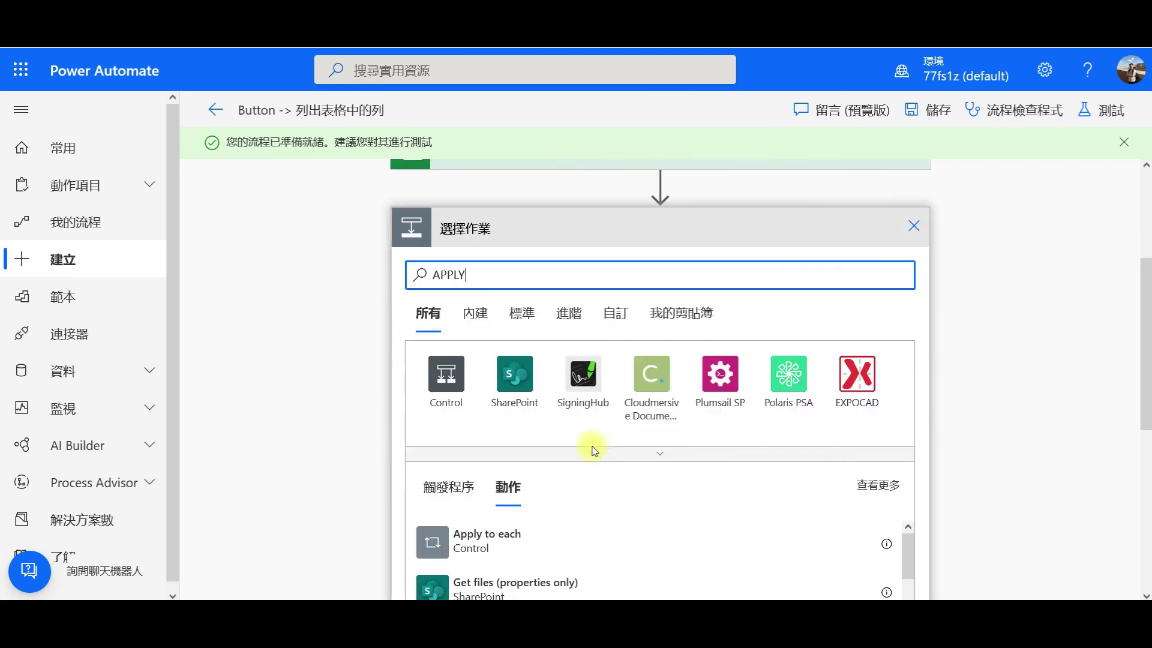
click(480, 539)
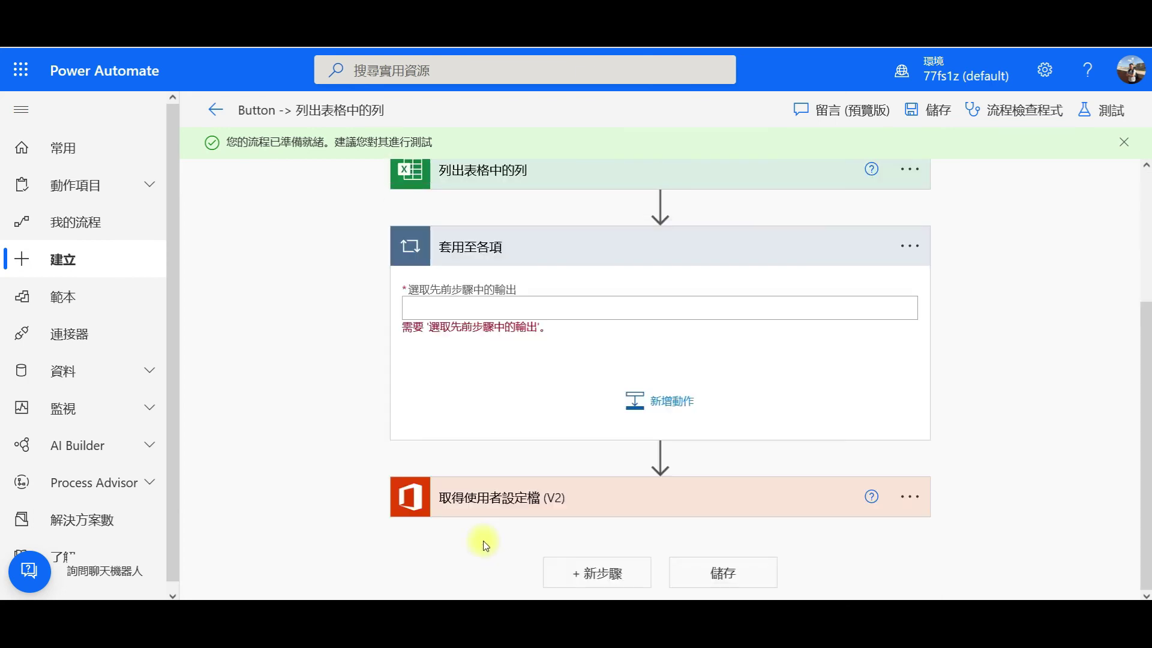
click(578, 308)
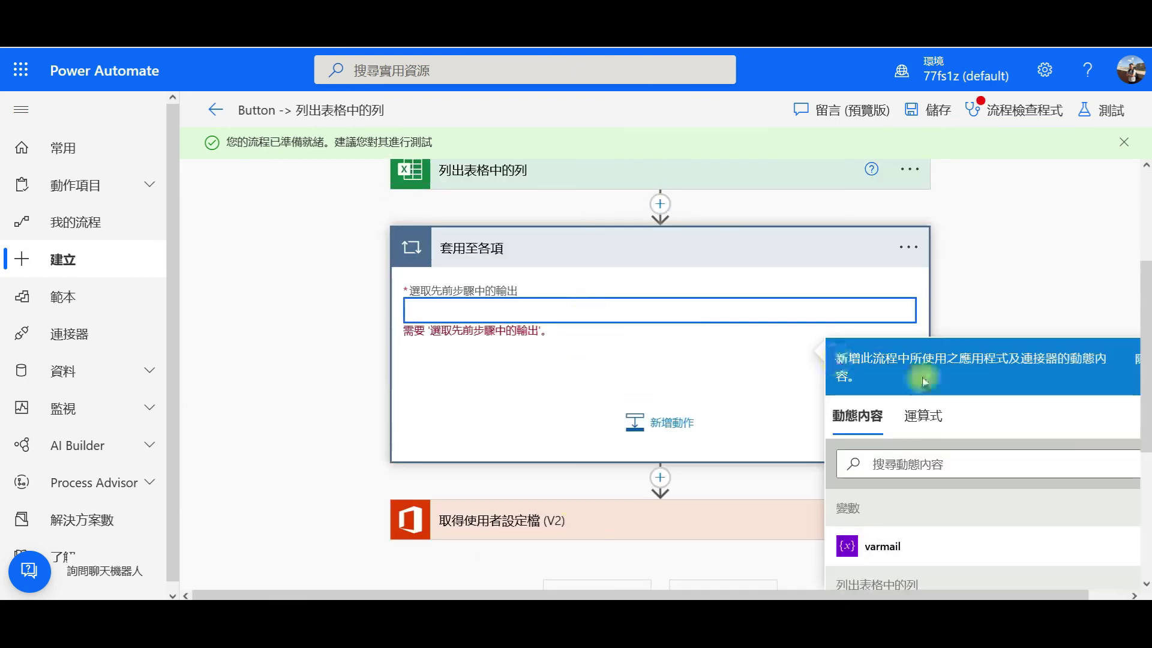
scroll(948, 389, down, 3)
click(934, 420)
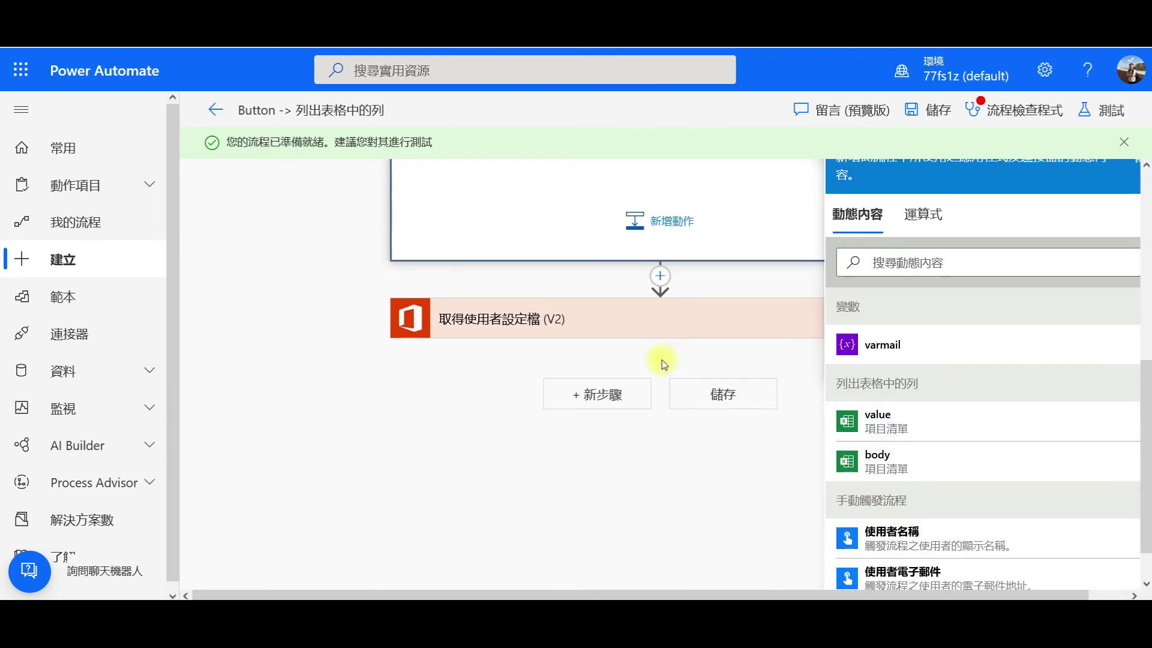
drag(597, 513, 619, 372)
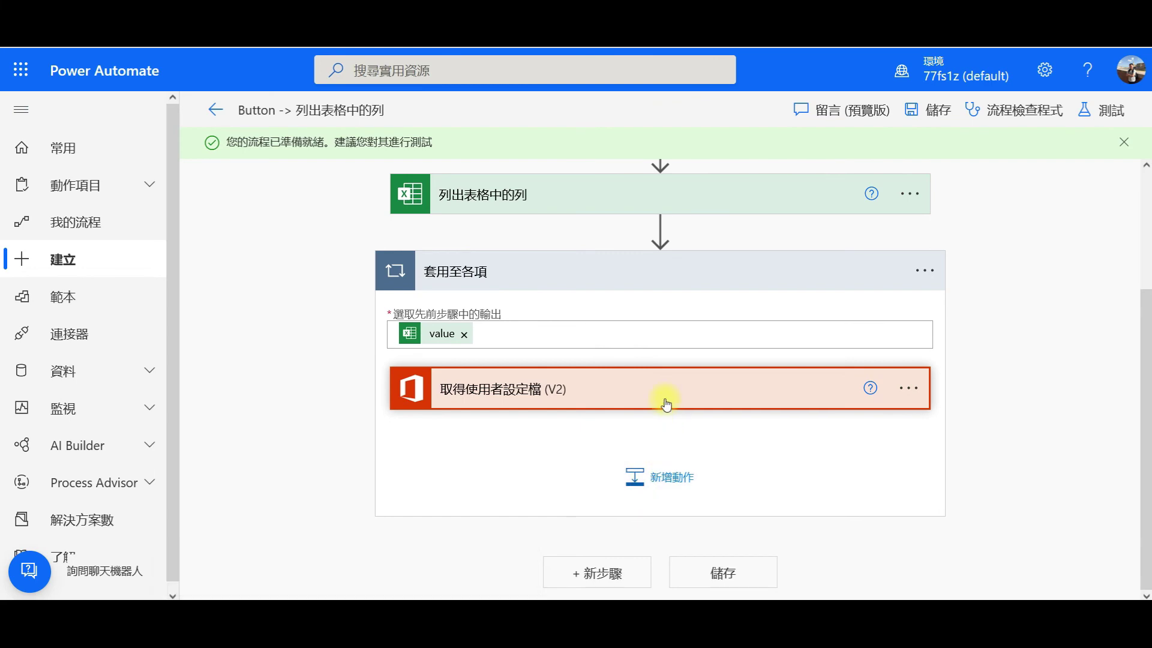
Set the profile step's UPN field to the expression item()?['mail']
click(664, 399)
scroll(786, 396, down, 3)
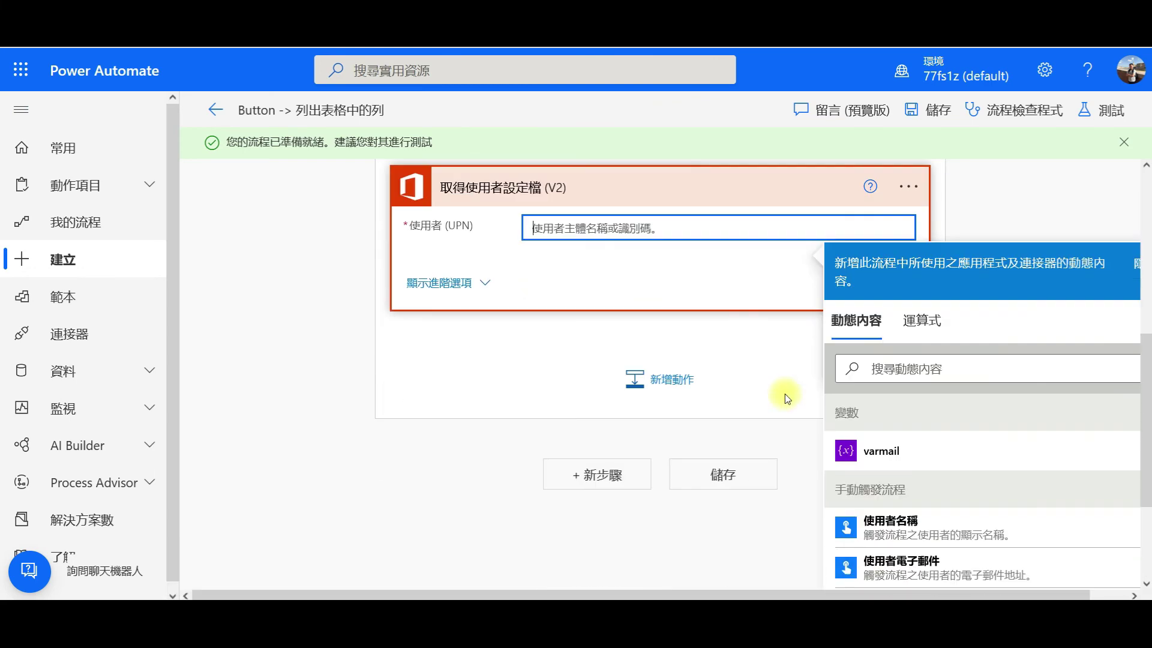
click(921, 321)
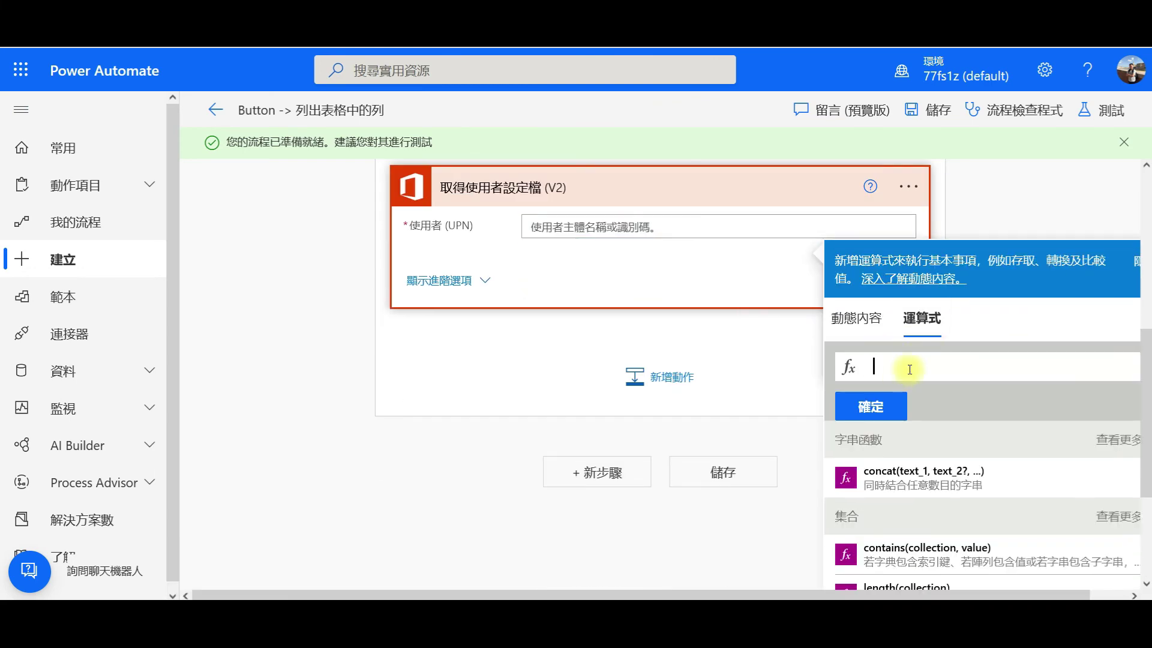
text(item()?['mail)
click(871, 406)
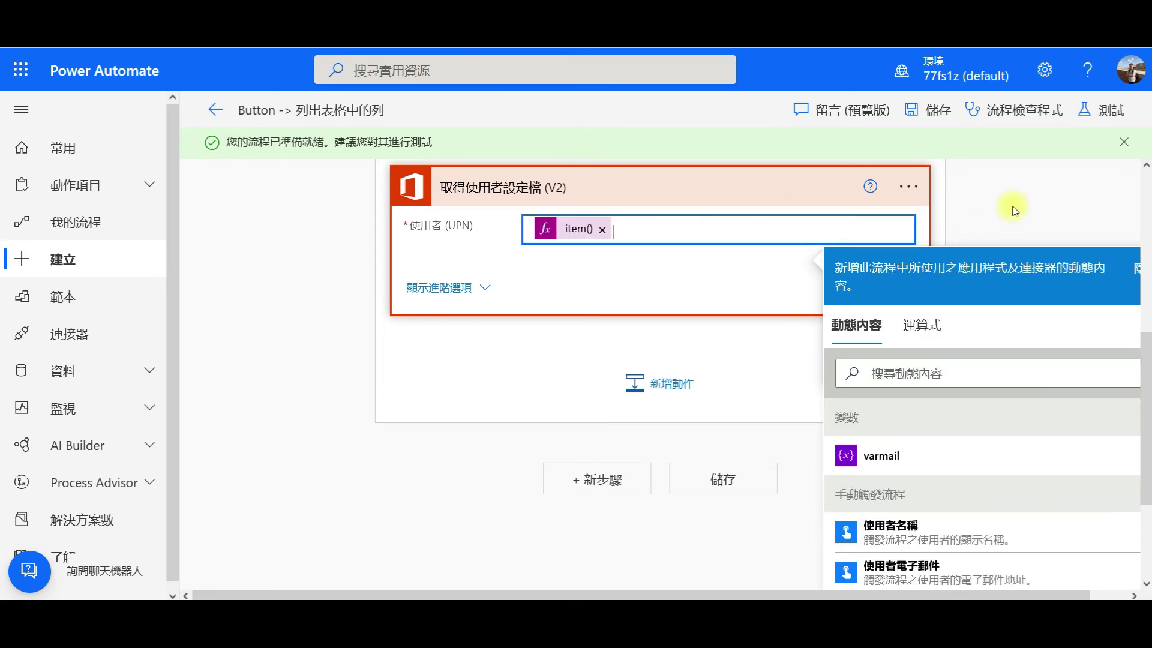
scroll(1012, 210, up, 3)
click(1113, 127)
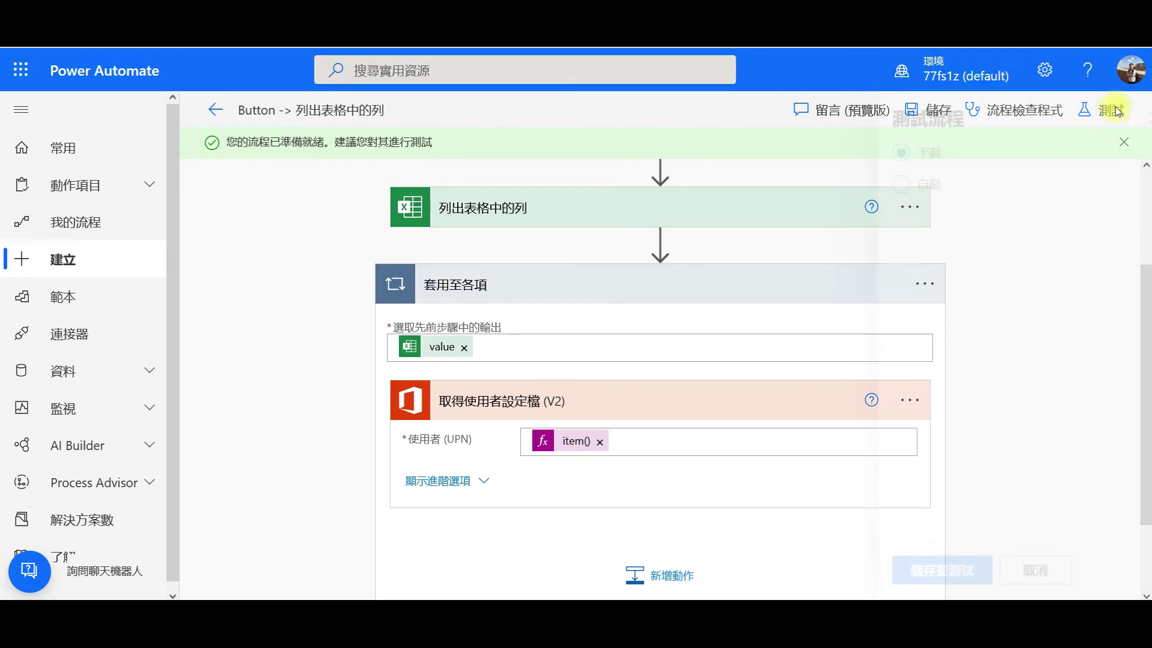
Save the flow and run a test until it completes successfully
click(900, 564)
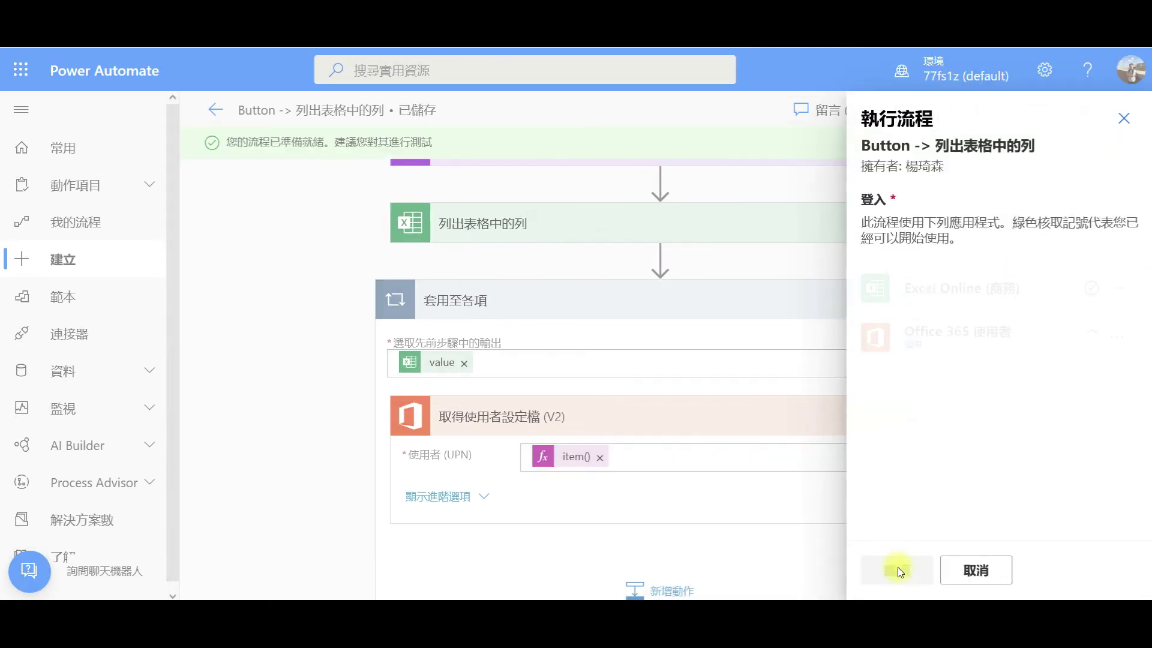
click(900, 573)
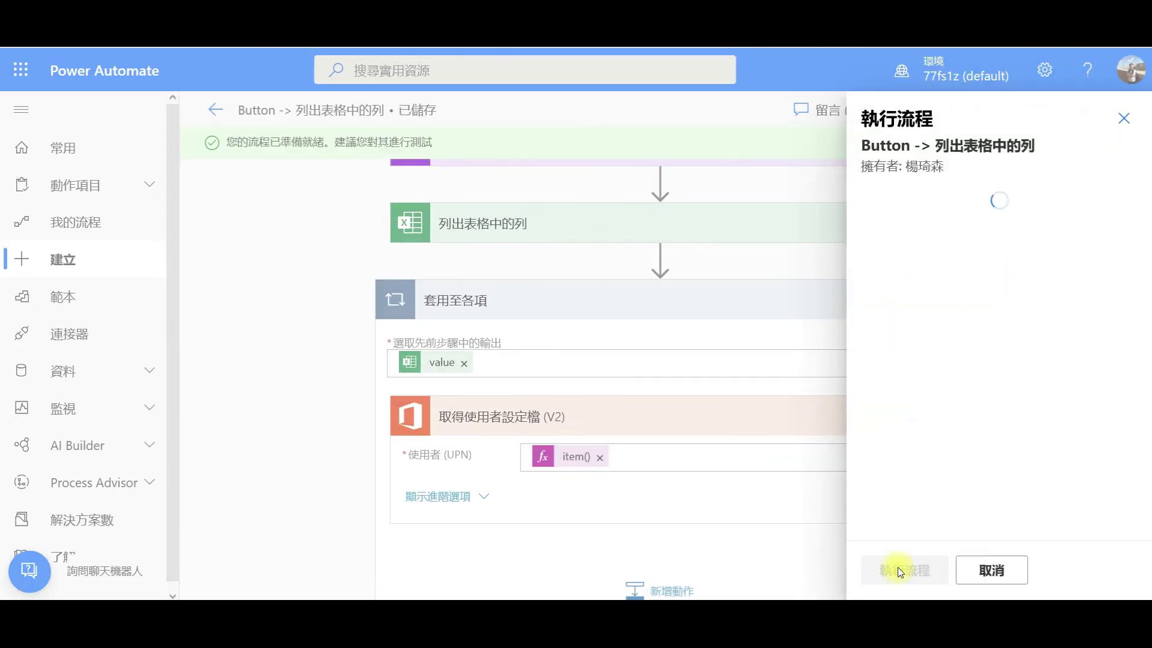
click(900, 570)
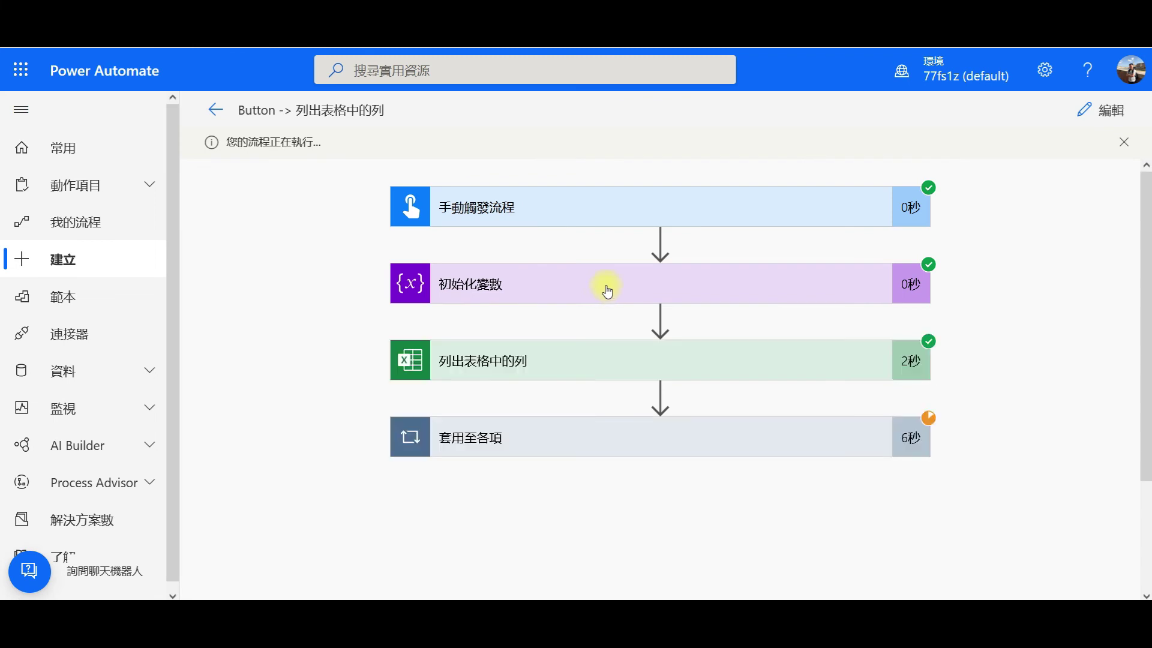
scroll(618, 336, down, 1)
scroll(624, 363, down, 1)
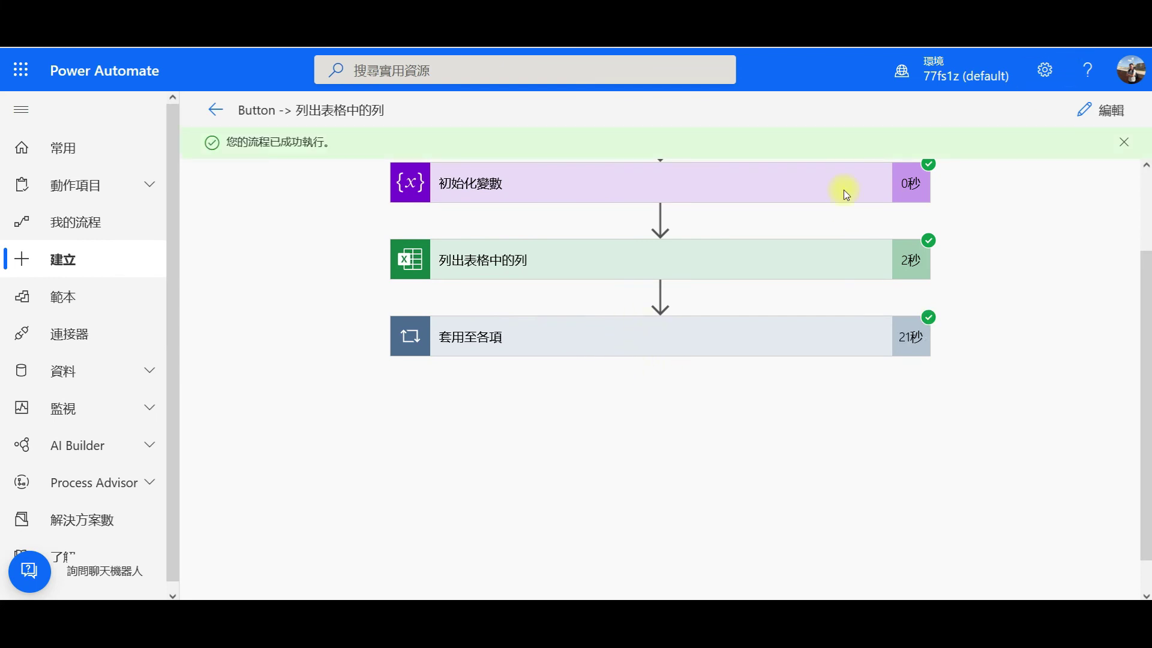
Inspect the loop's 19 iterations and the profile step's outputs, then return to editing
click(610, 344)
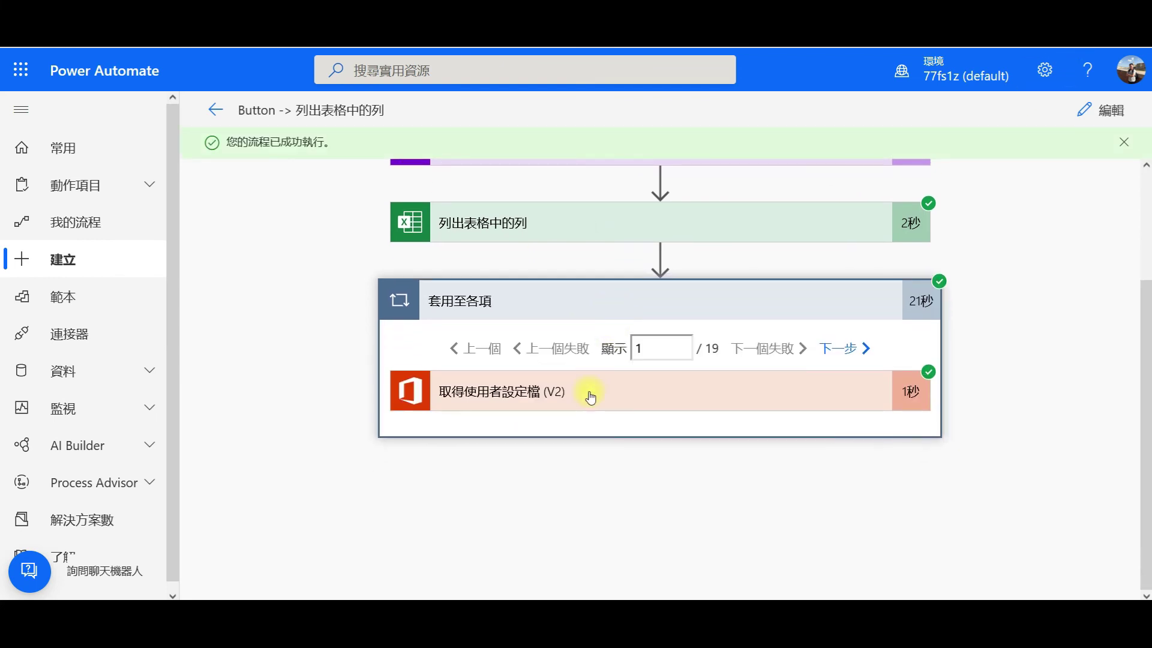
click(591, 396)
scroll(534, 459, down, 3)
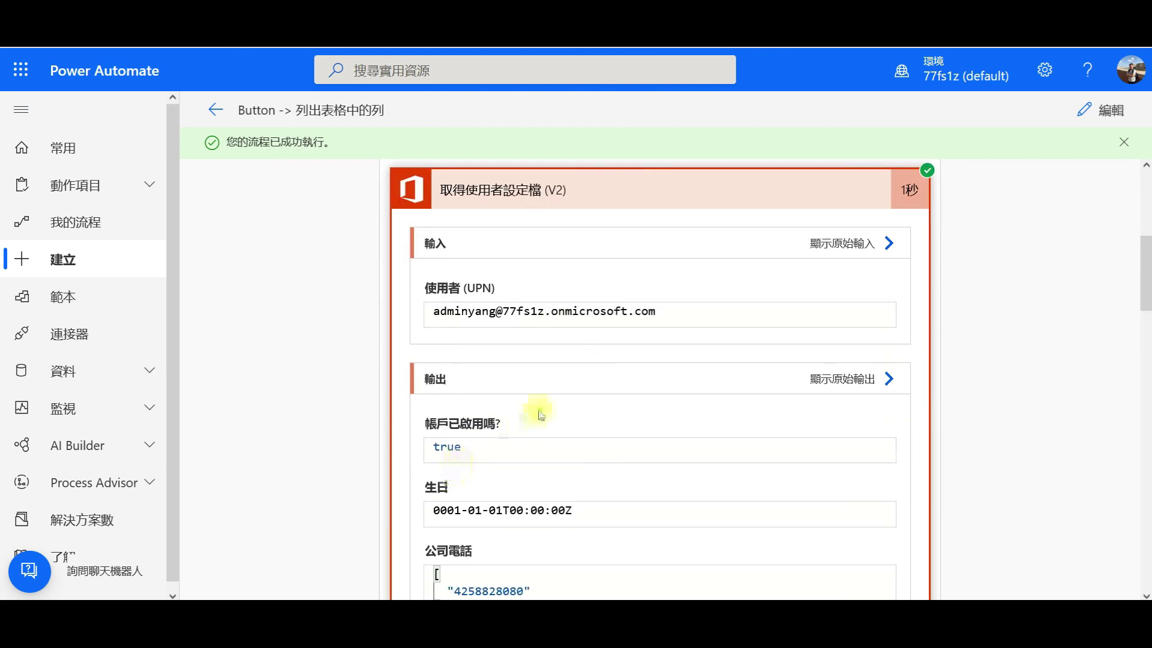
scroll(541, 414, down, 2)
scroll(542, 414, down, 3)
scroll(543, 420, down, 2)
scroll(544, 429, down, 3)
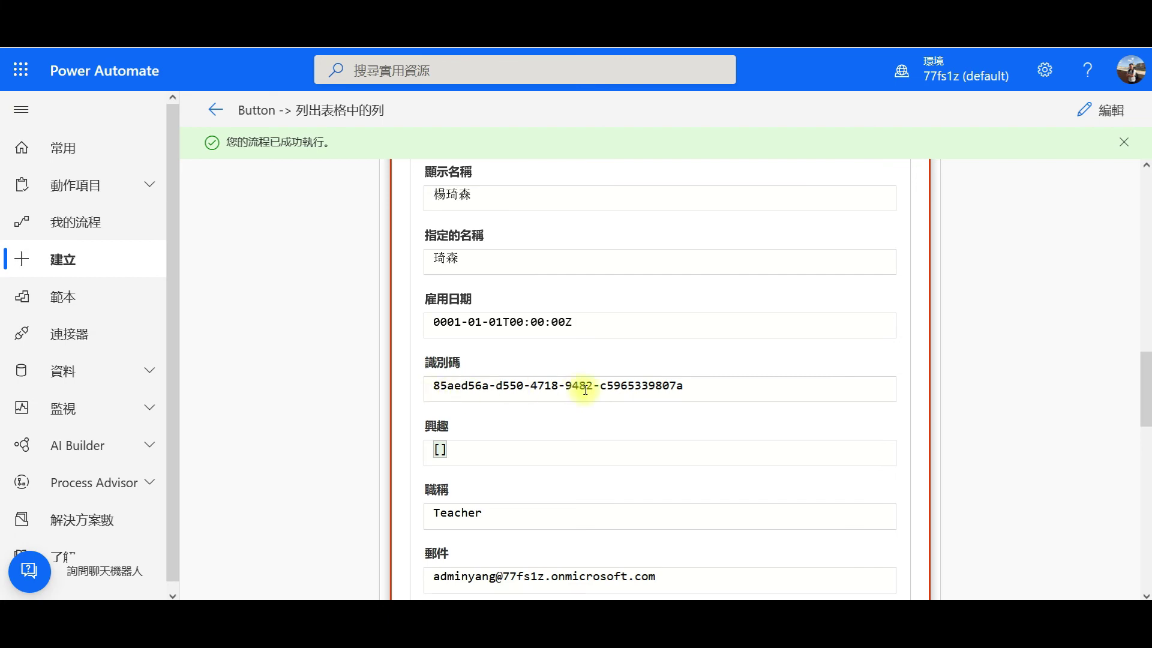
scroll(740, 412, up, 5)
scroll(741, 412, up, 3)
scroll(738, 413, up, 7)
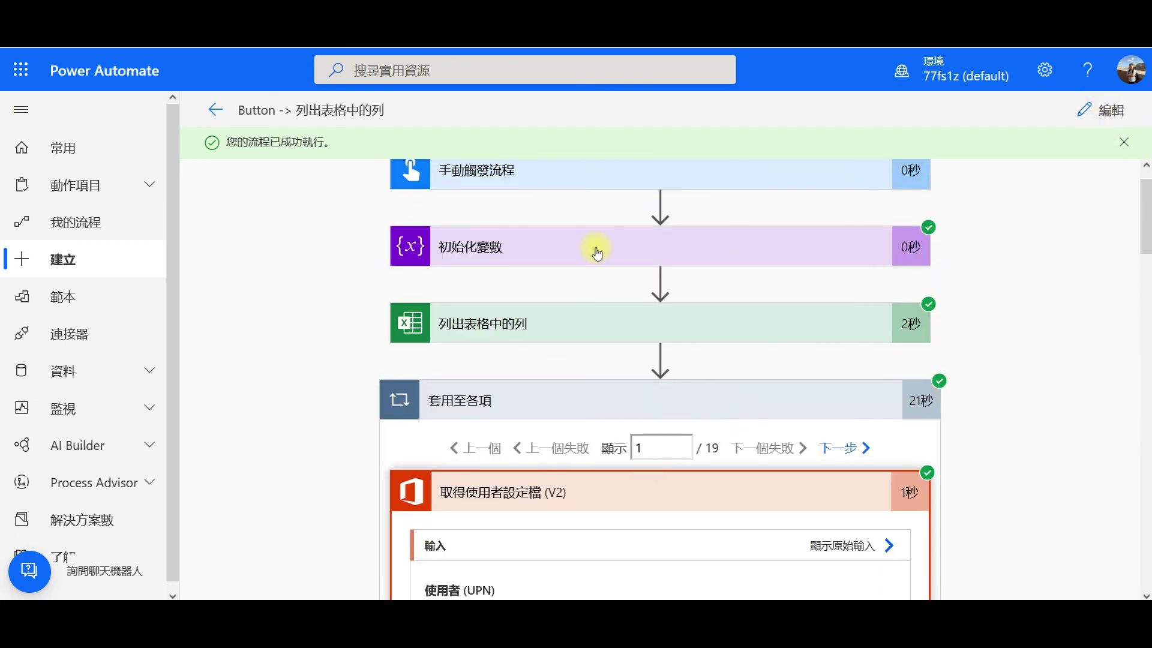
click(1104, 110)
scroll(624, 438, down, 3)
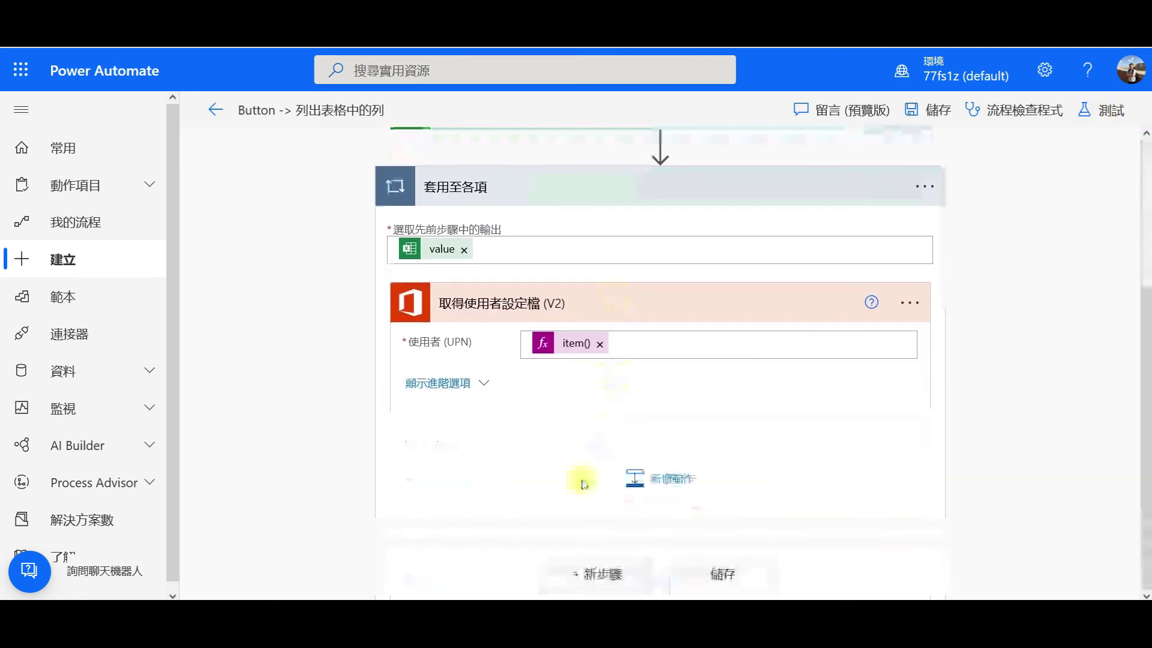
Add an Append to string variable action inside the loop targeting varmail
click(692, 477)
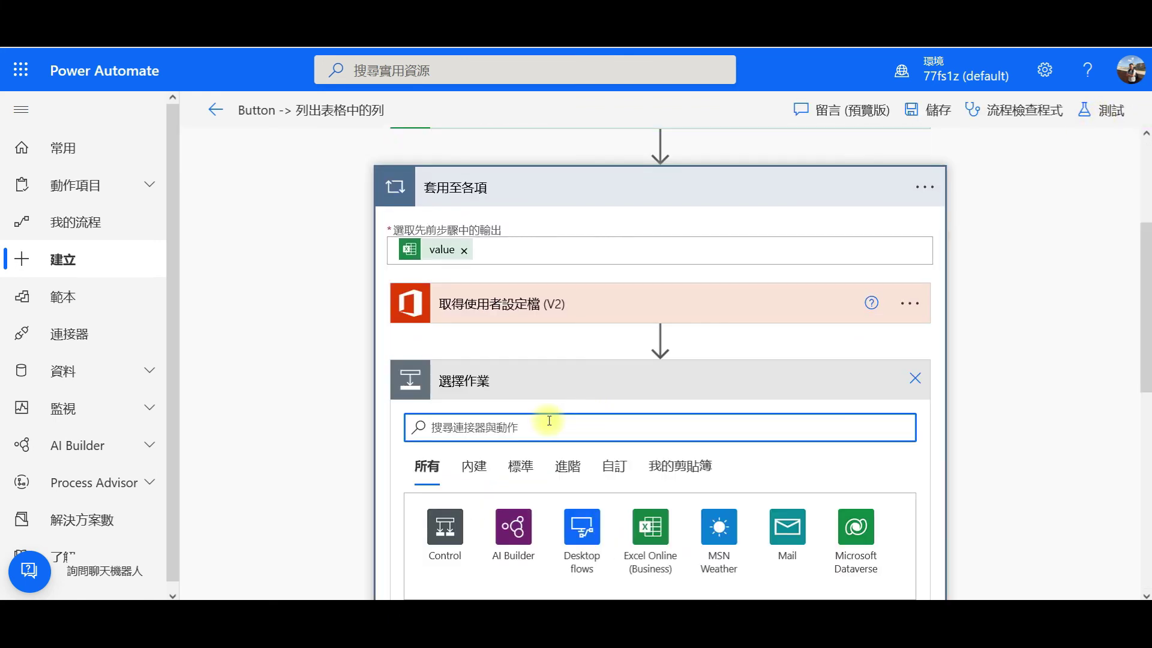
text(APPEND)
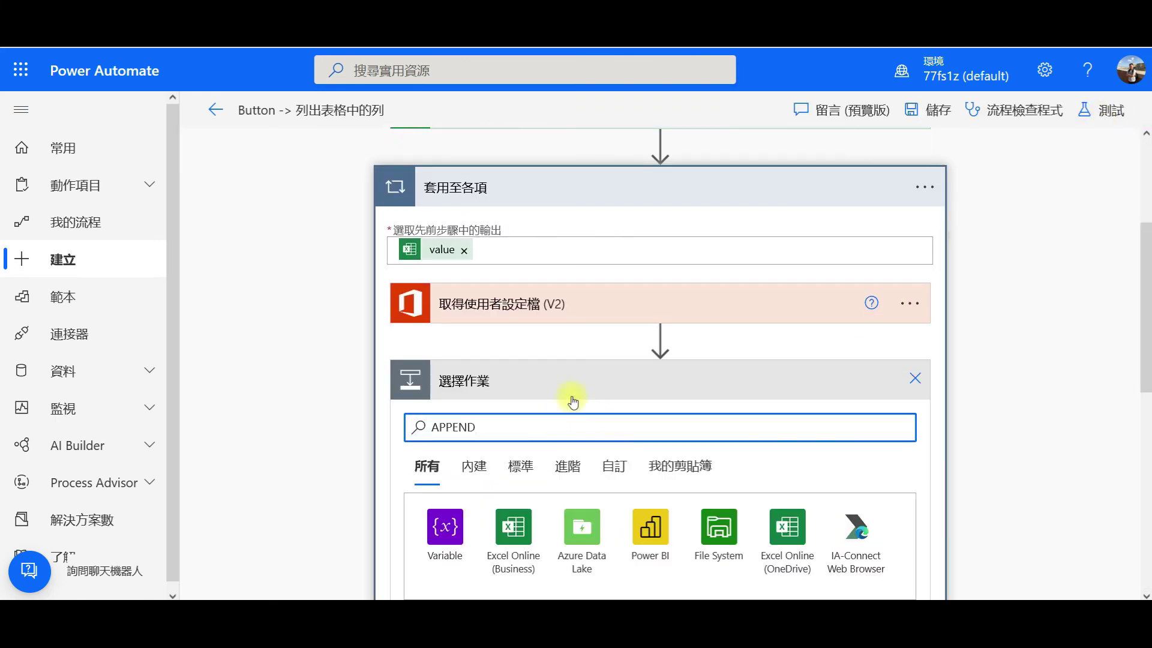
scroll(573, 402, down, 3)
click(507, 502)
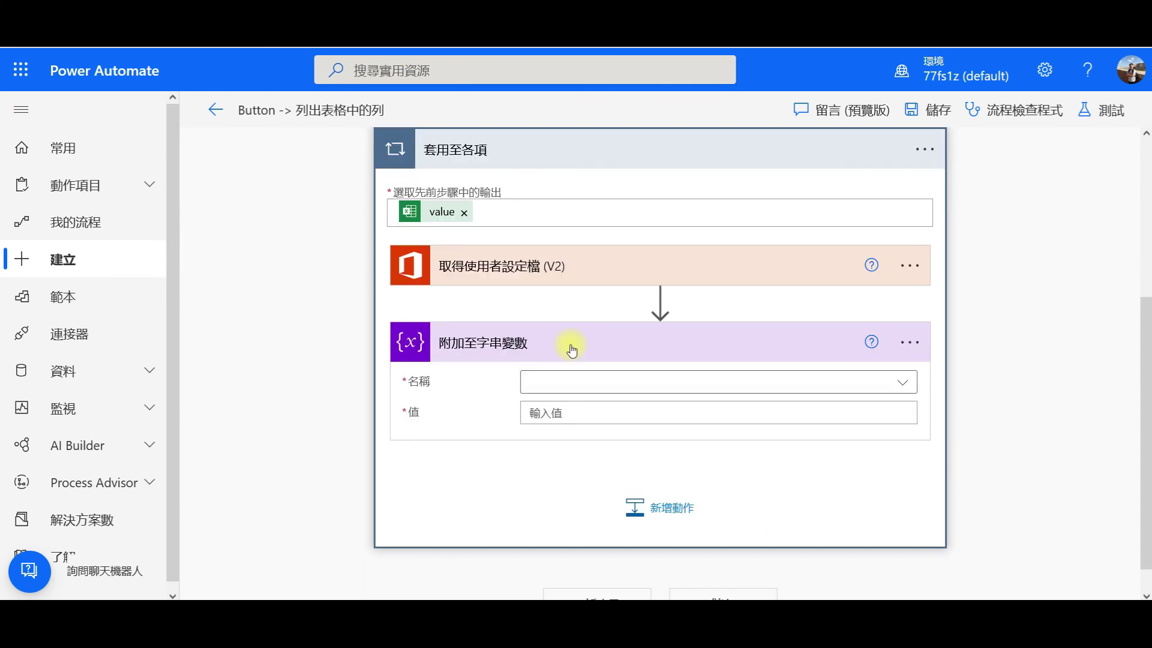
click(655, 387)
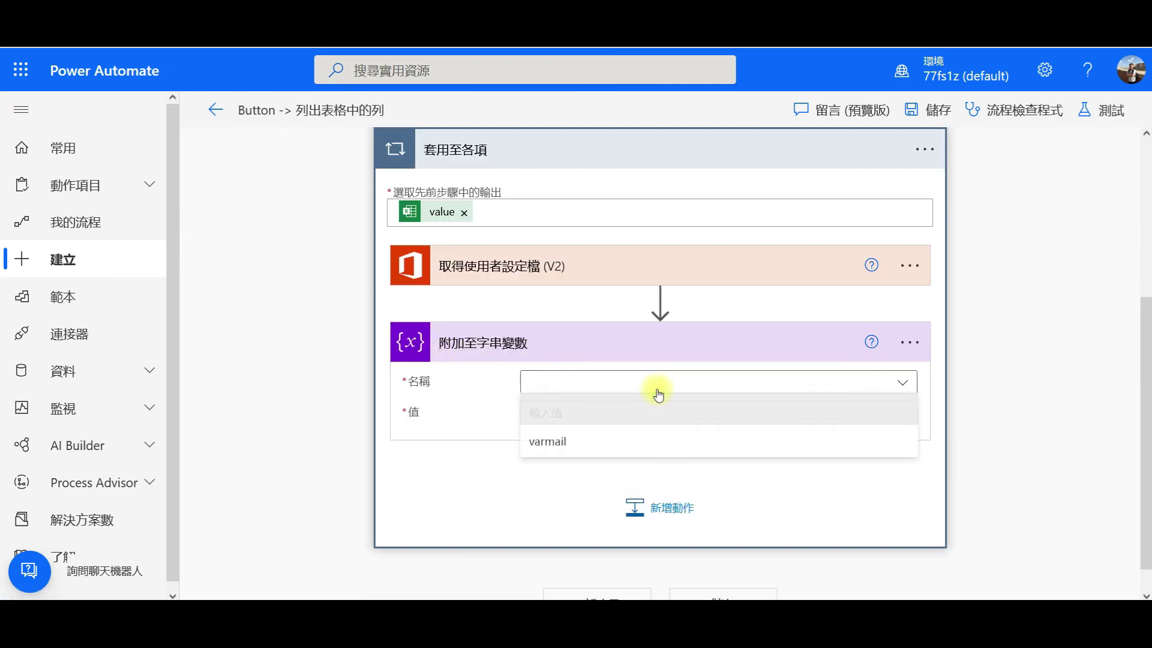
click(616, 385)
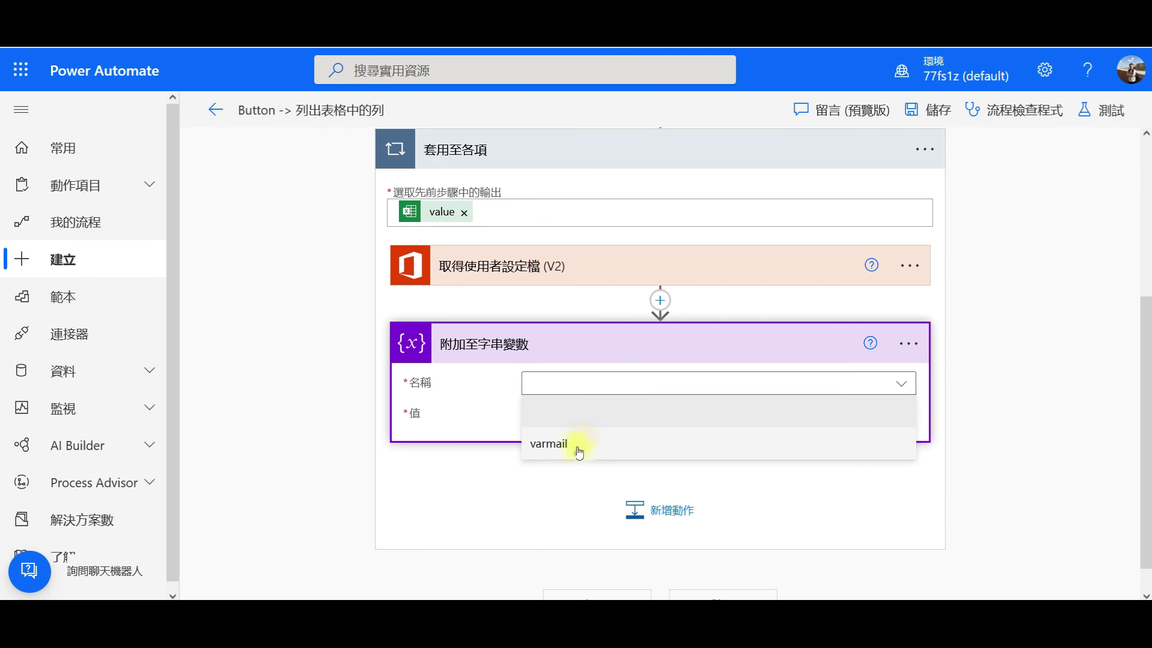
click(579, 447)
Set the appended value to <at>識別碼</at>, using the profile's 識別碼 dynamic content
click(584, 414)
text(<at><)
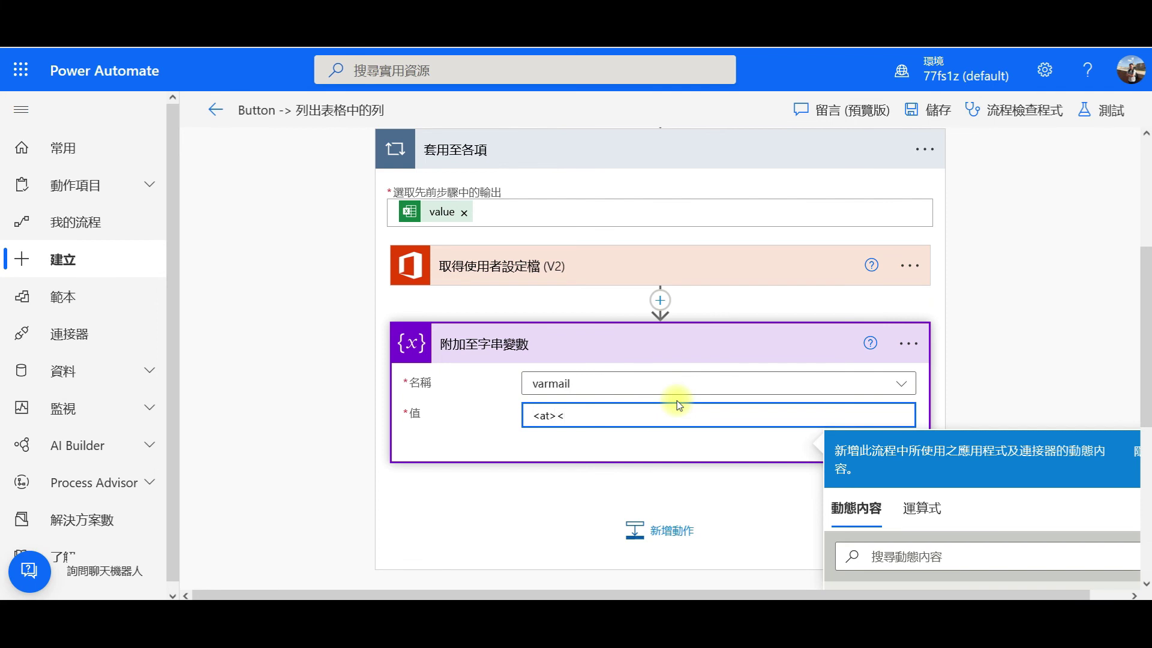
text(/at>)
click(556, 415)
scroll(1013, 464, down, 3)
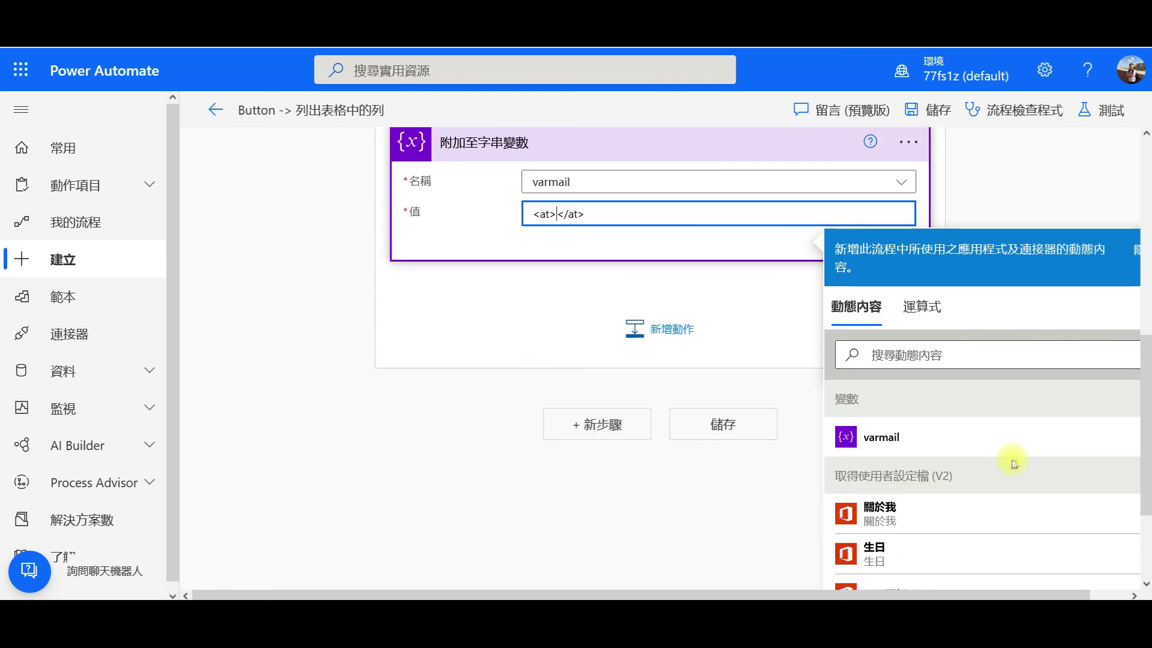
scroll(964, 476, down, 3)
scroll(960, 513, down, 1)
scroll(960, 514, down, 1)
scroll(960, 514, down, 1)
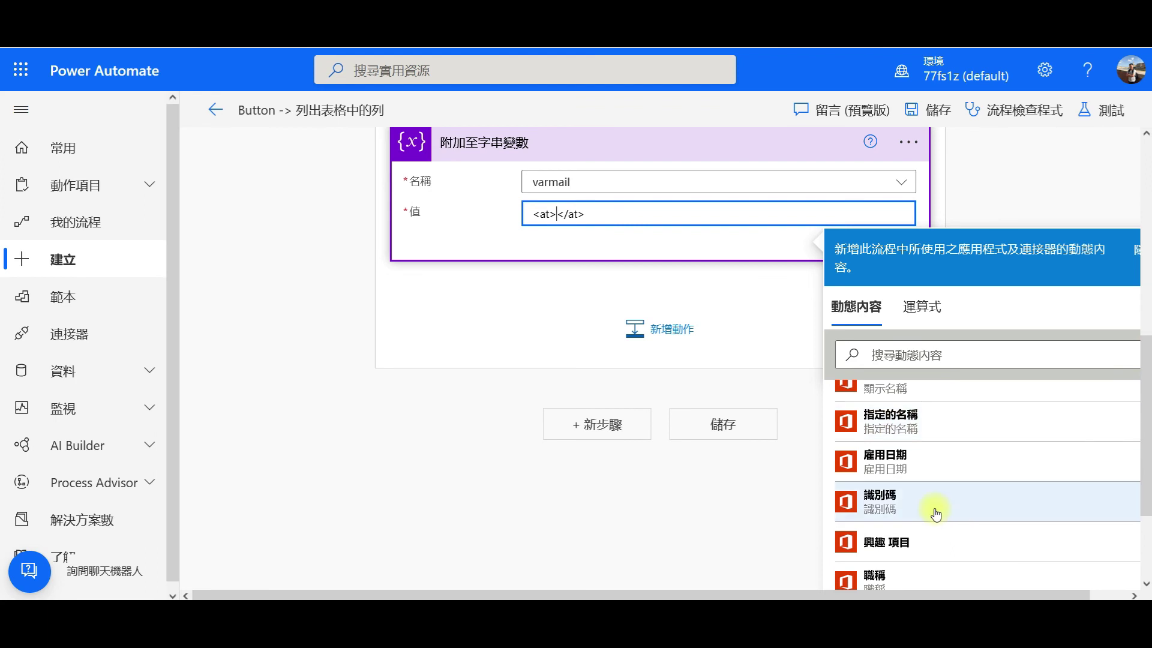
click(936, 514)
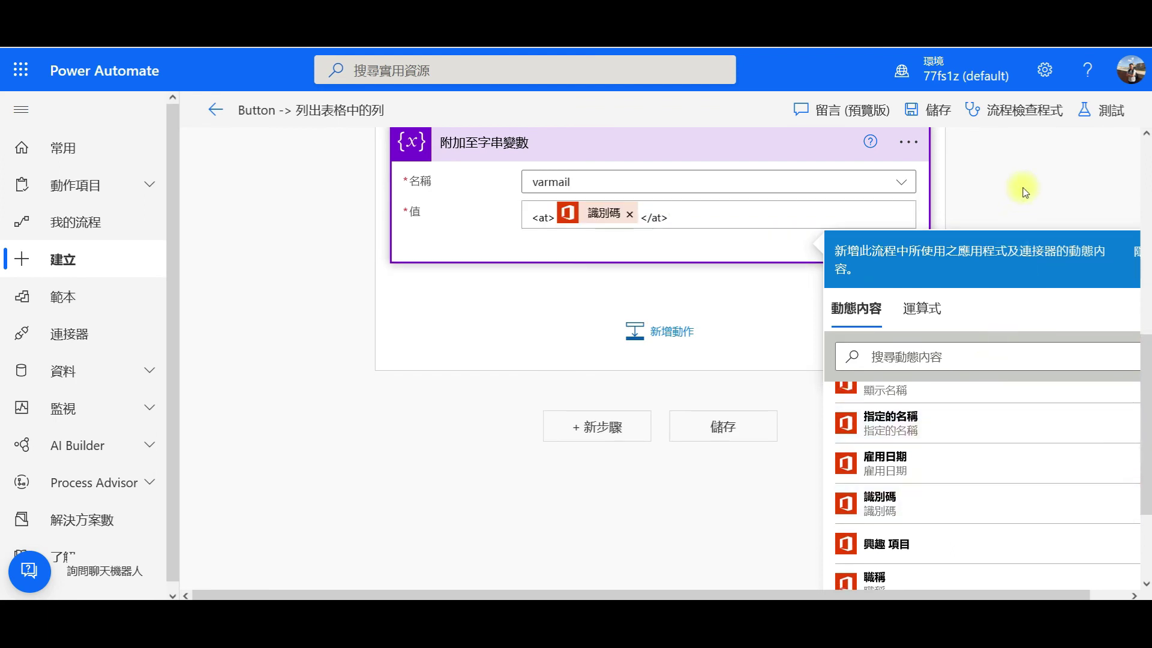
click(1024, 192)
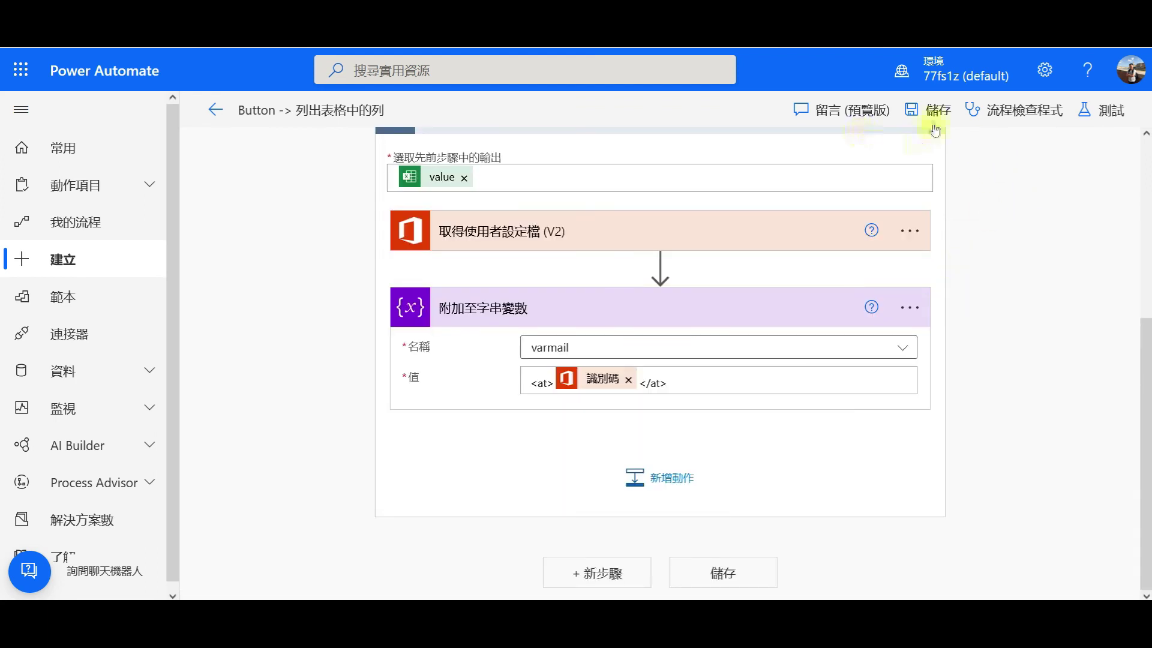
click(604, 575)
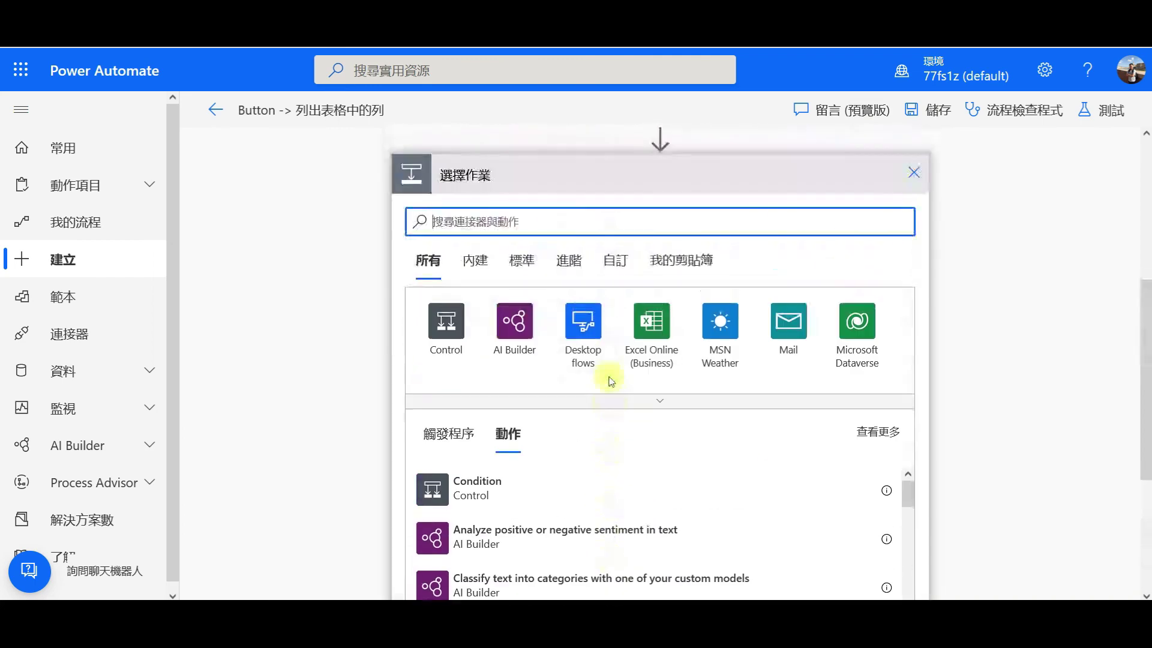
Search 'teams' and add 在聊天室或管道中張貼訊息 (Post message in a chat or channel) after the loop
text(teams)
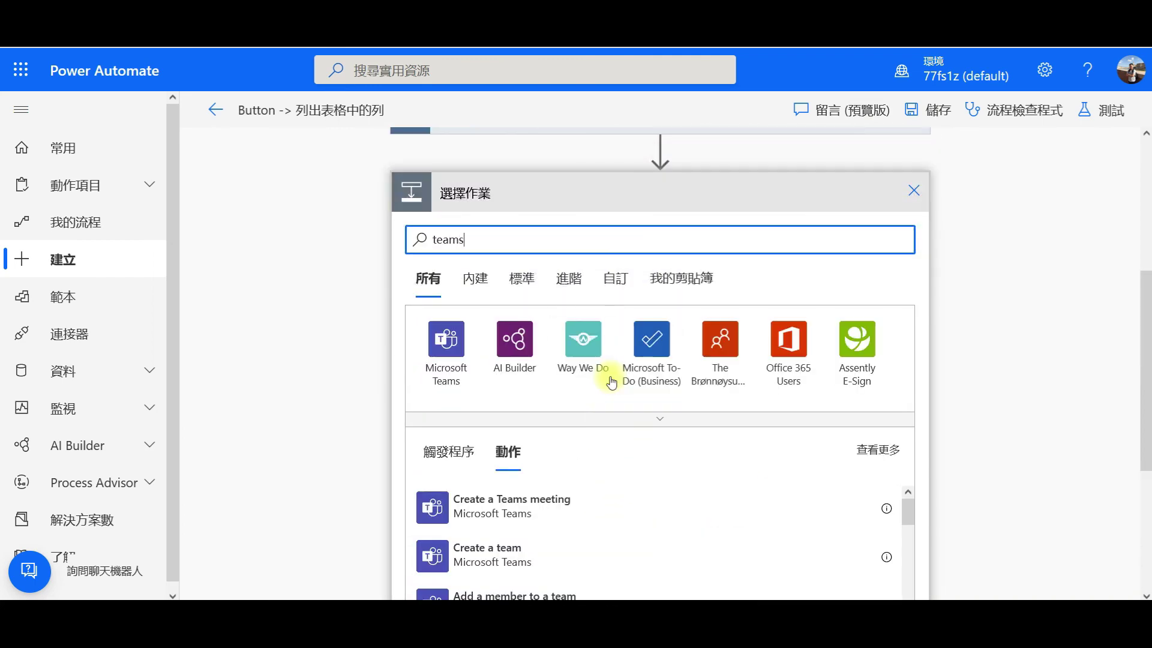
scroll(610, 378, down, 3)
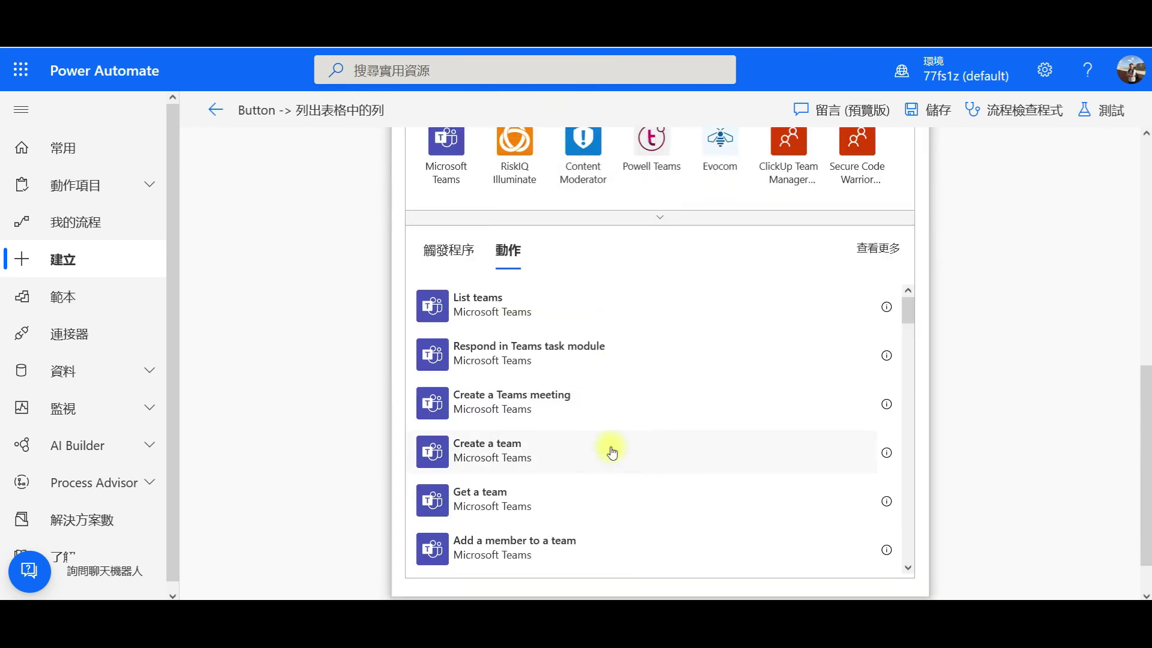
scroll(611, 444, up, 2)
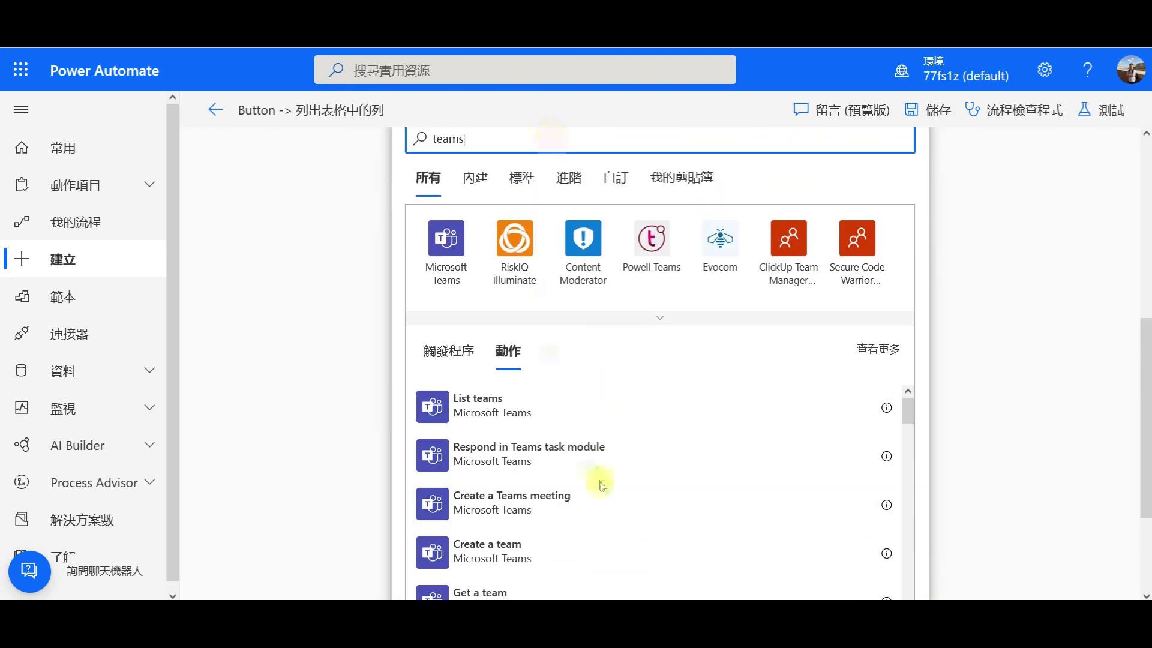
scroll(590, 467, down, 3)
scroll(609, 476, up, 1)
click(444, 246)
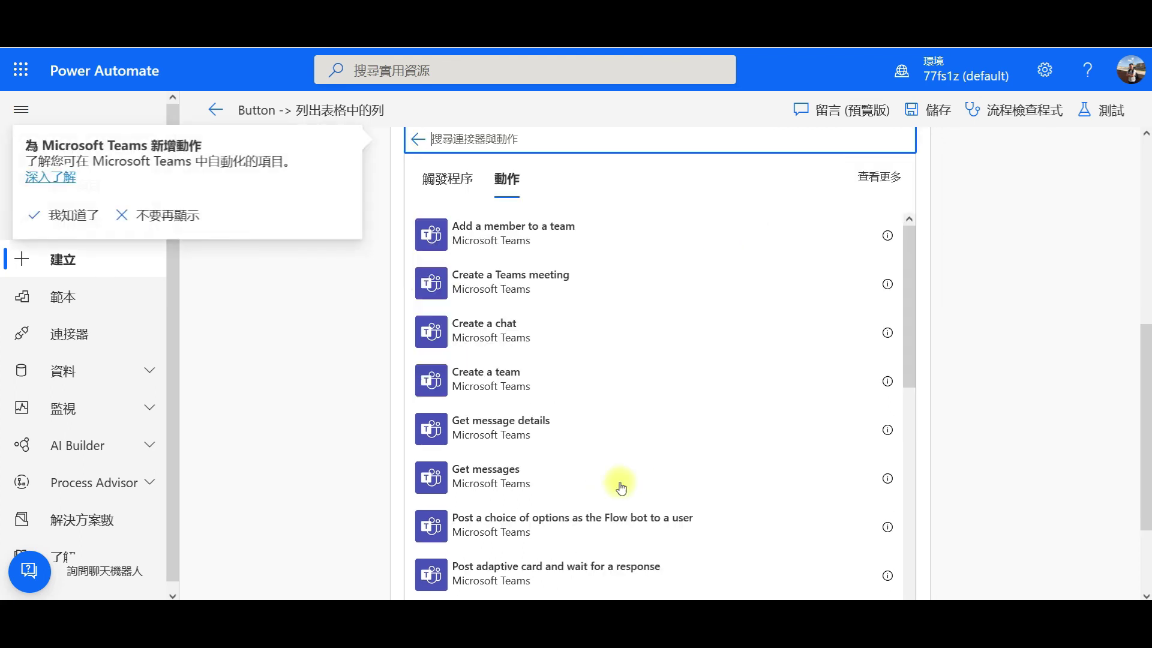
scroll(611, 474, down, 2)
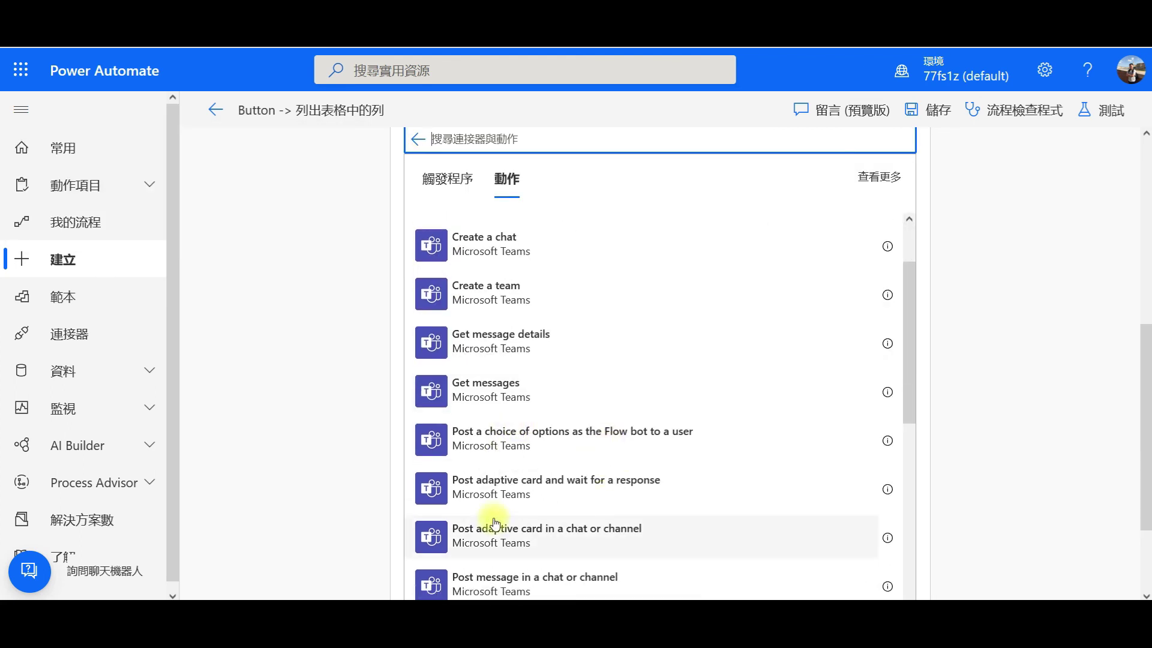
scroll(543, 426, down, 4)
click(538, 419)
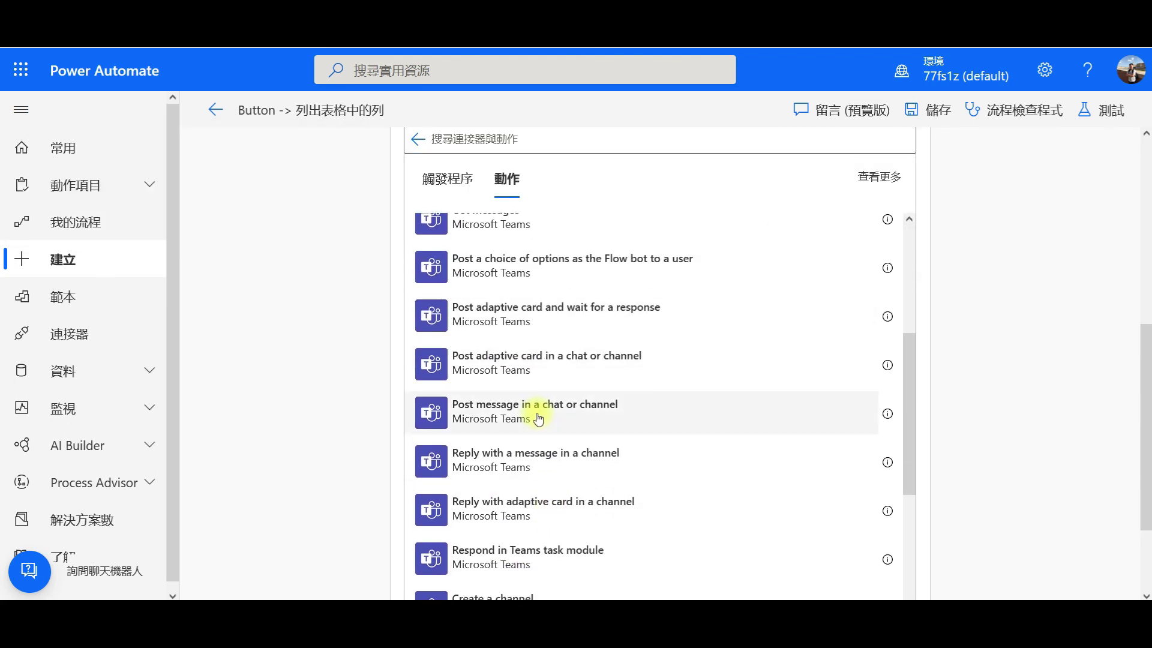
click(624, 410)
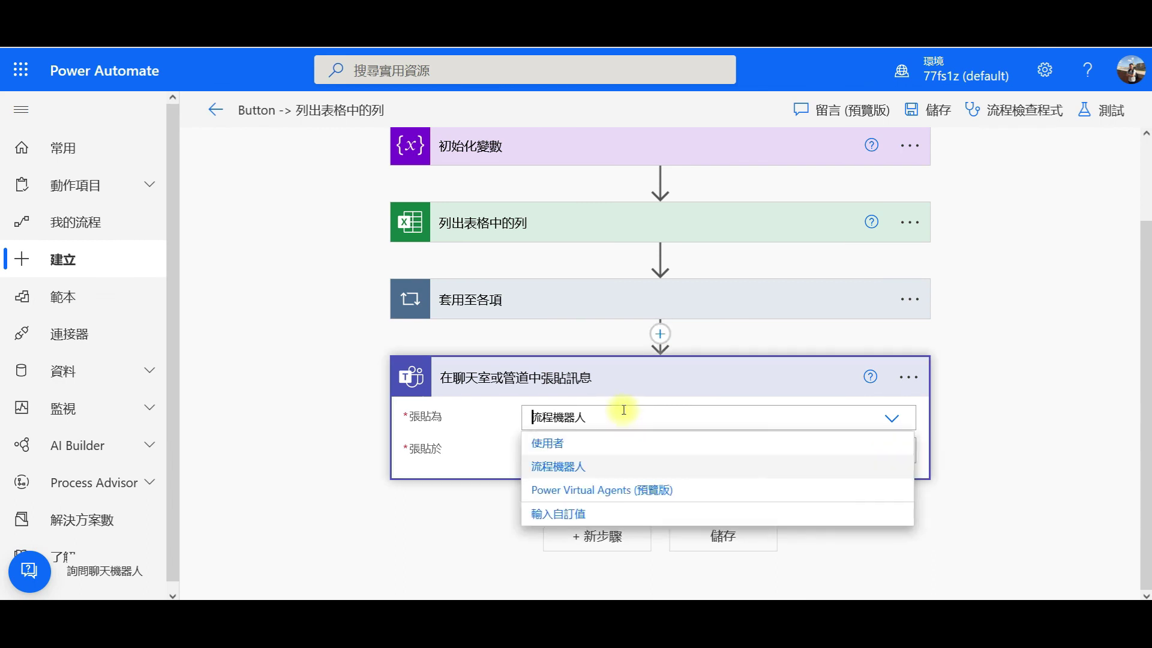
Post as 使用者 to a Channel, choosing team PowerPlatform教學 and channel General
click(594, 444)
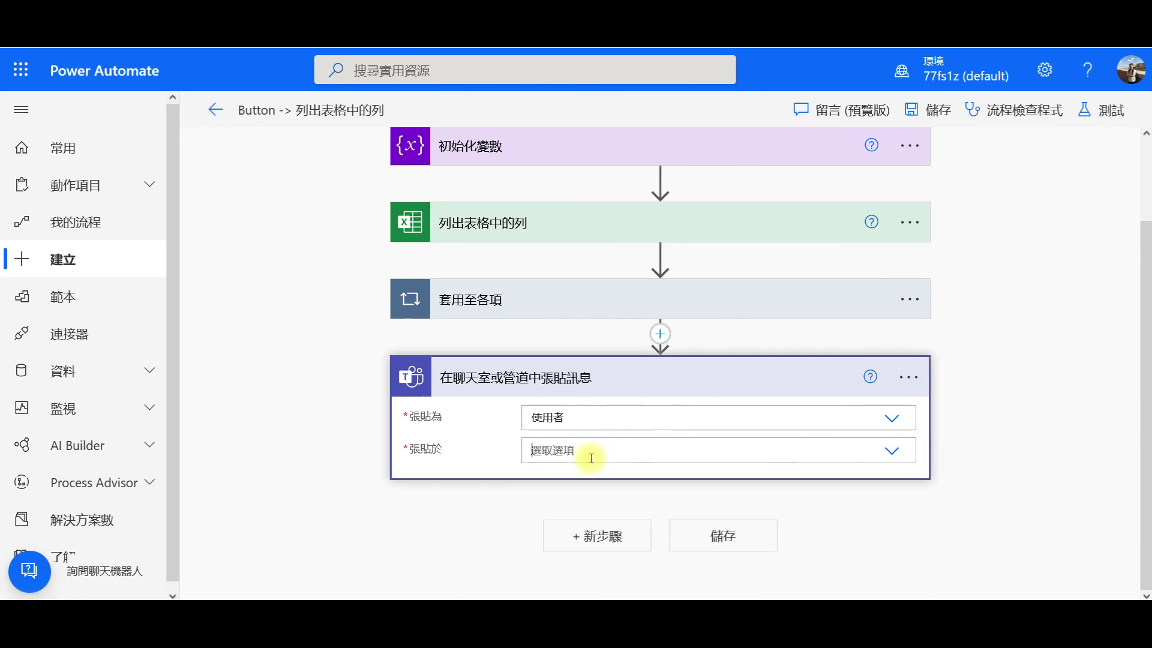
click(592, 457)
click(587, 480)
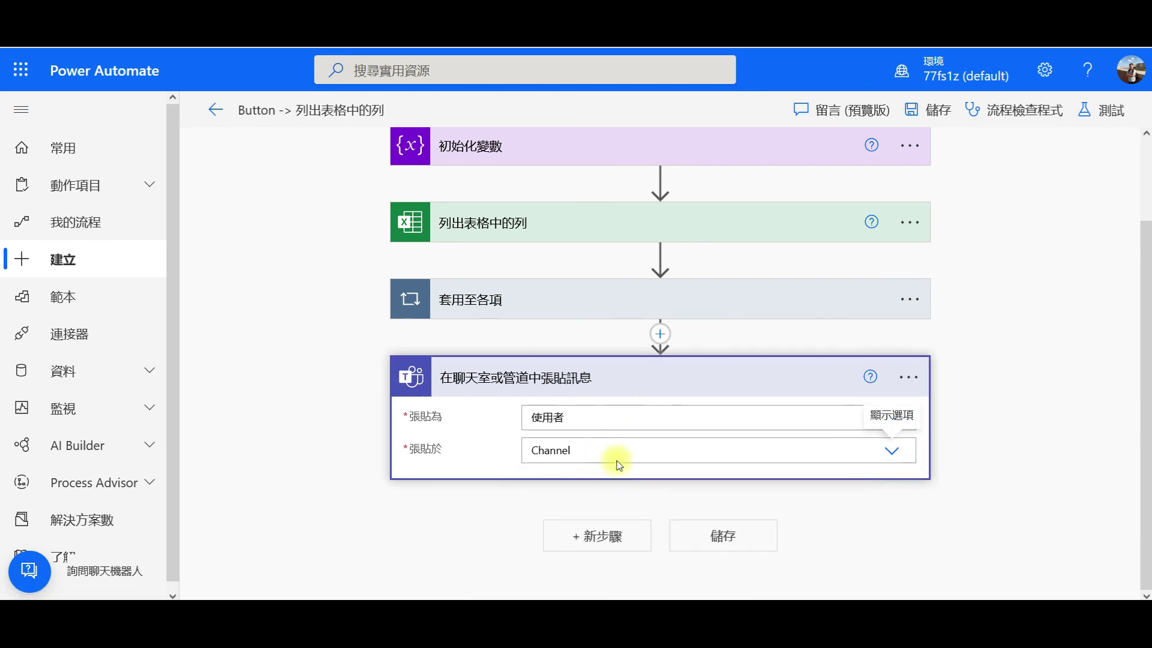
scroll(636, 420, down, 2)
click(618, 381)
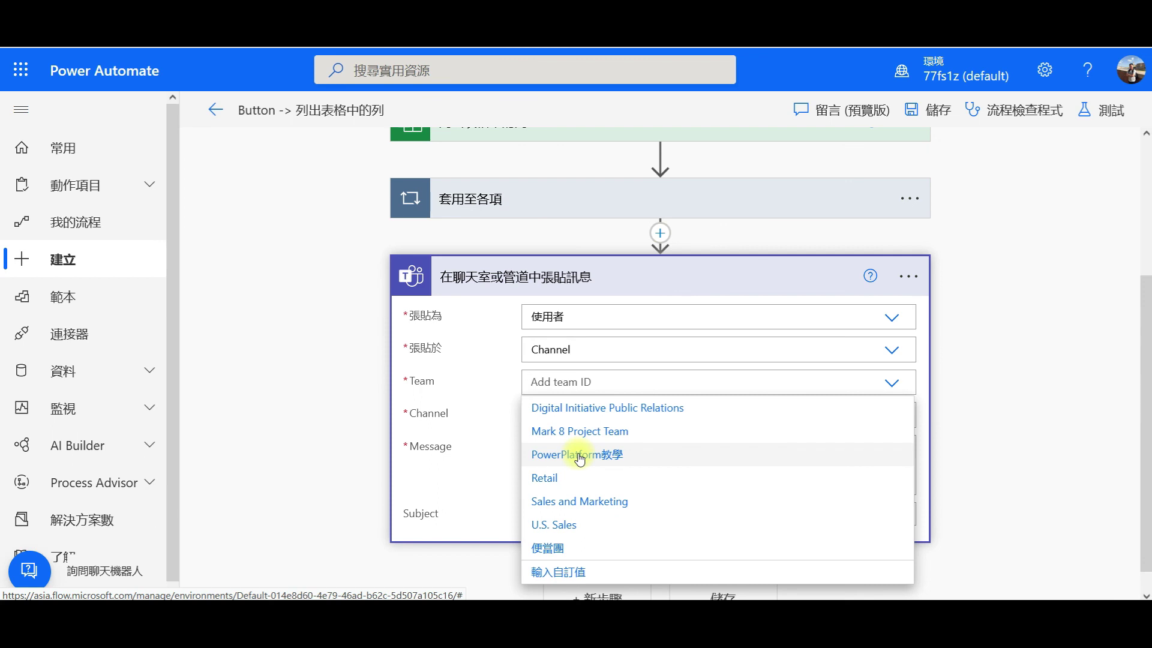
click(579, 459)
click(601, 415)
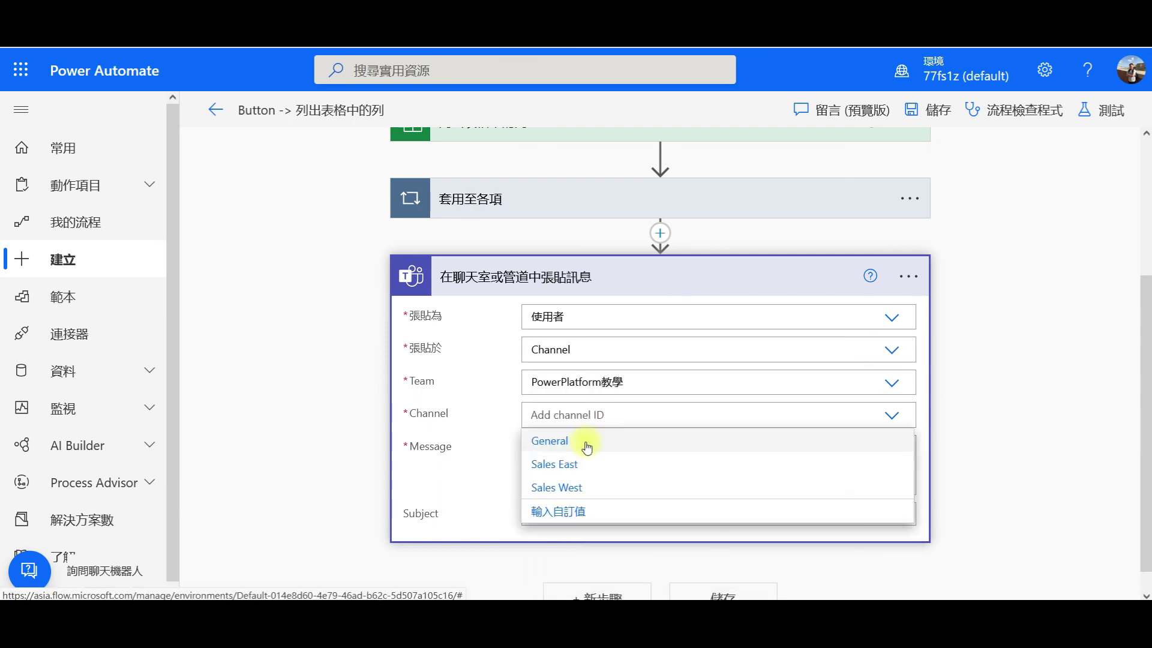
click(590, 443)
click(587, 477)
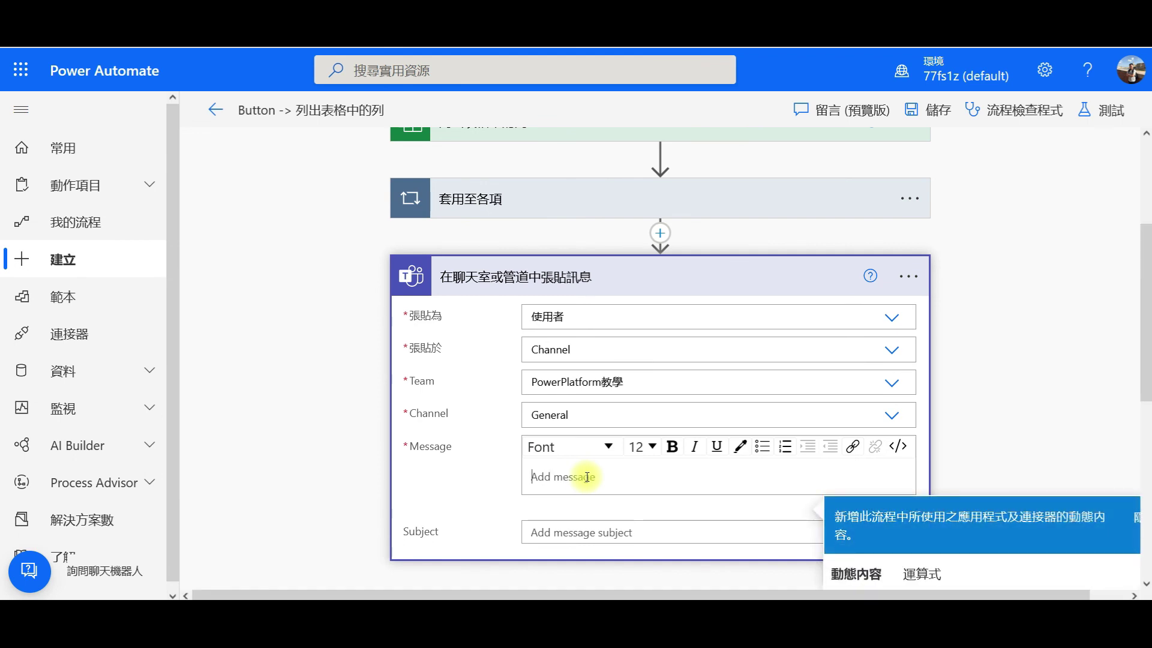
Enter subject 被tag的人趕快回報疫調 and message text 現煮時還沒回報的人 in the Teams step
text(沒)
click(586, 533)
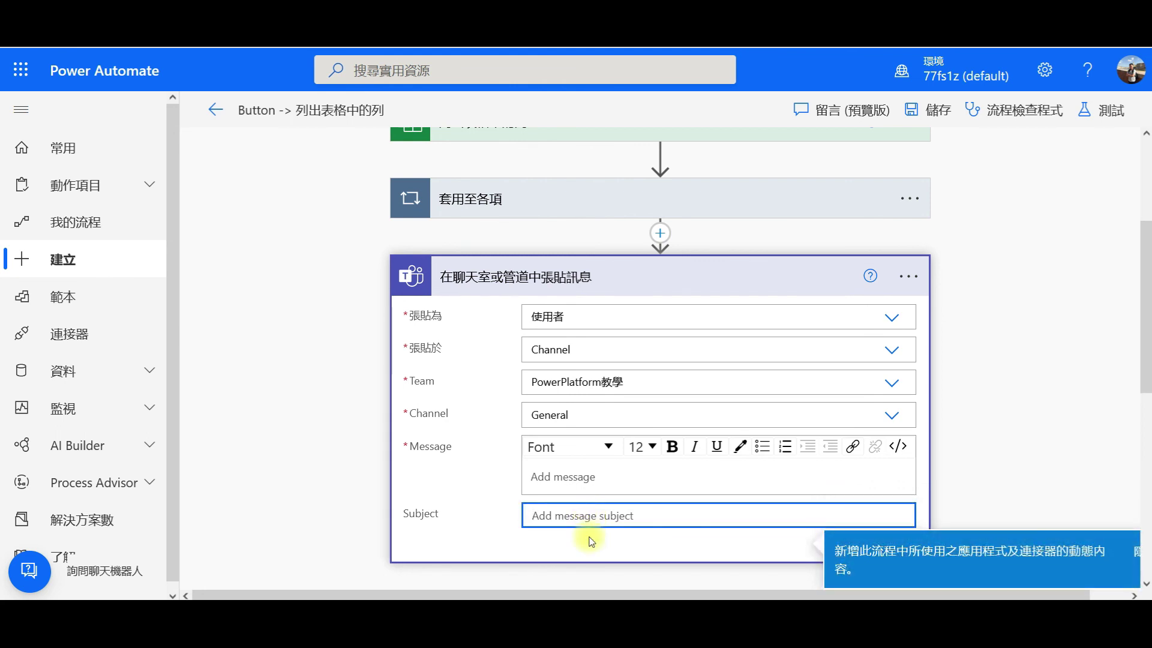
text(被tag的人趕快)
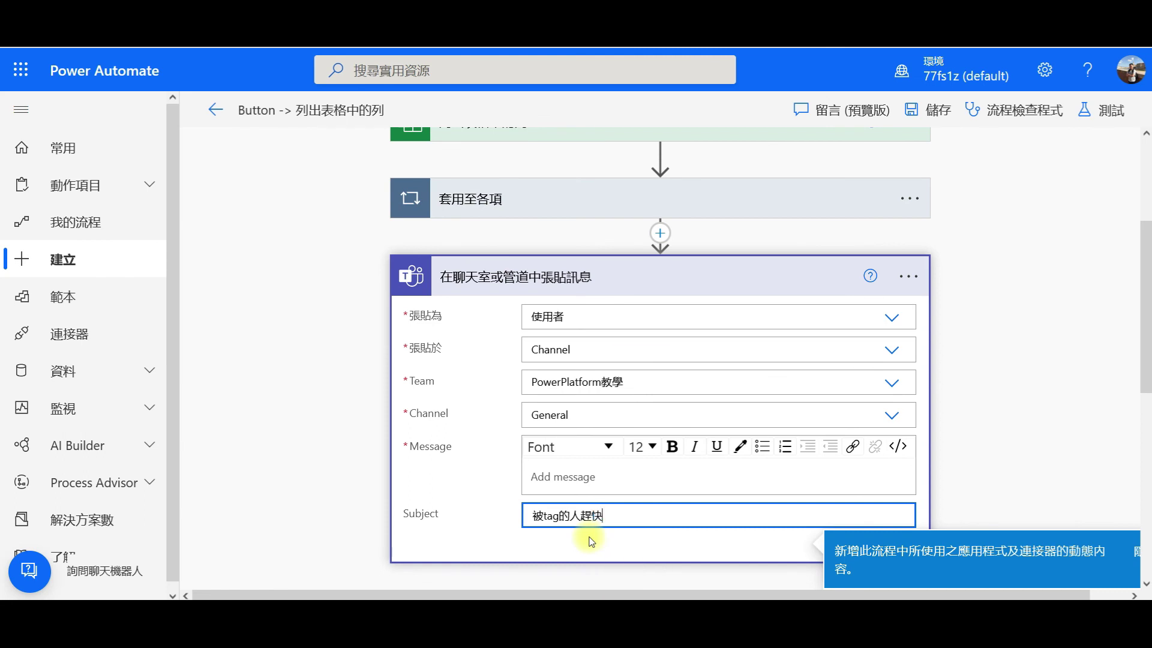
text(回報)
text(疫)
text(調)
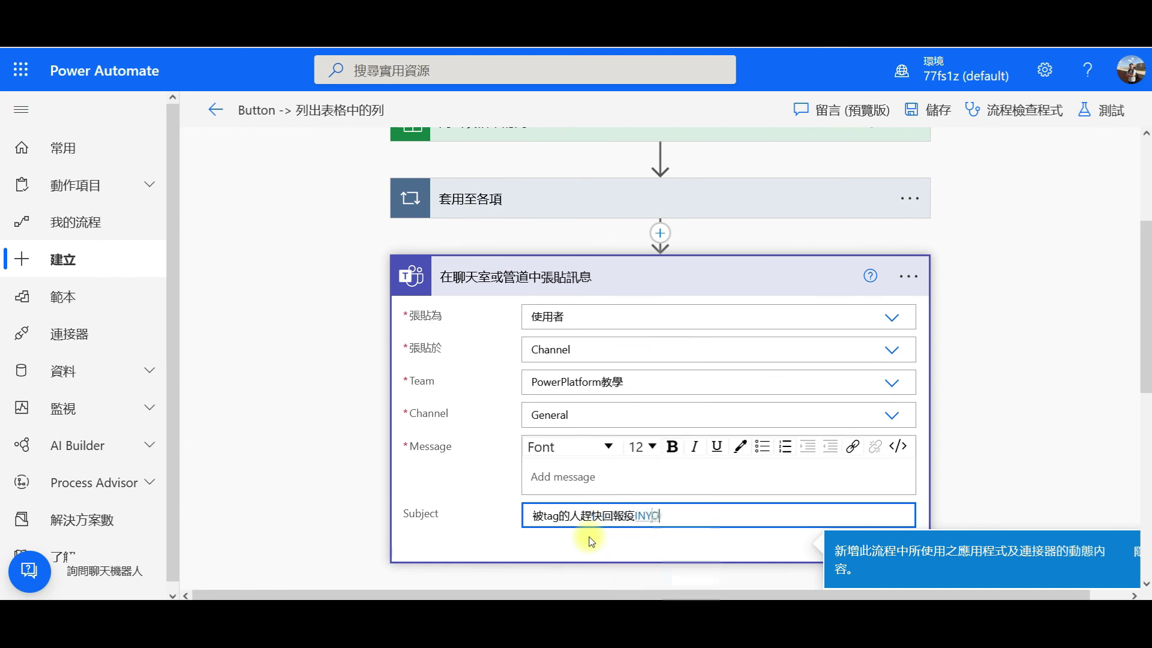
click(585, 478)
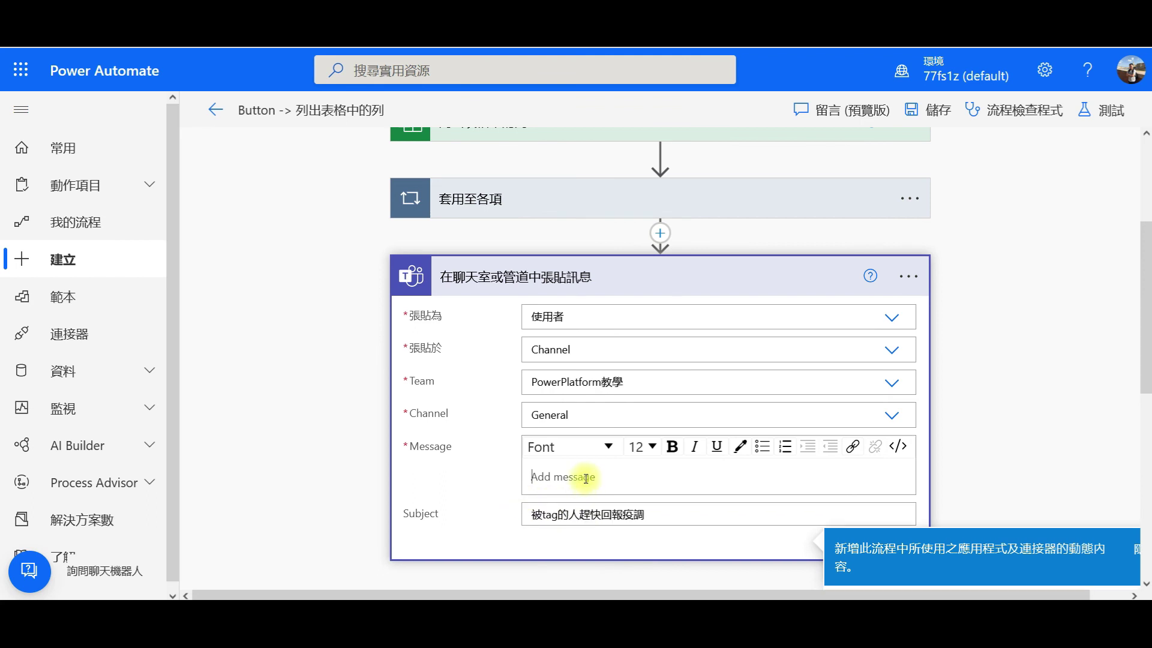
text(現)
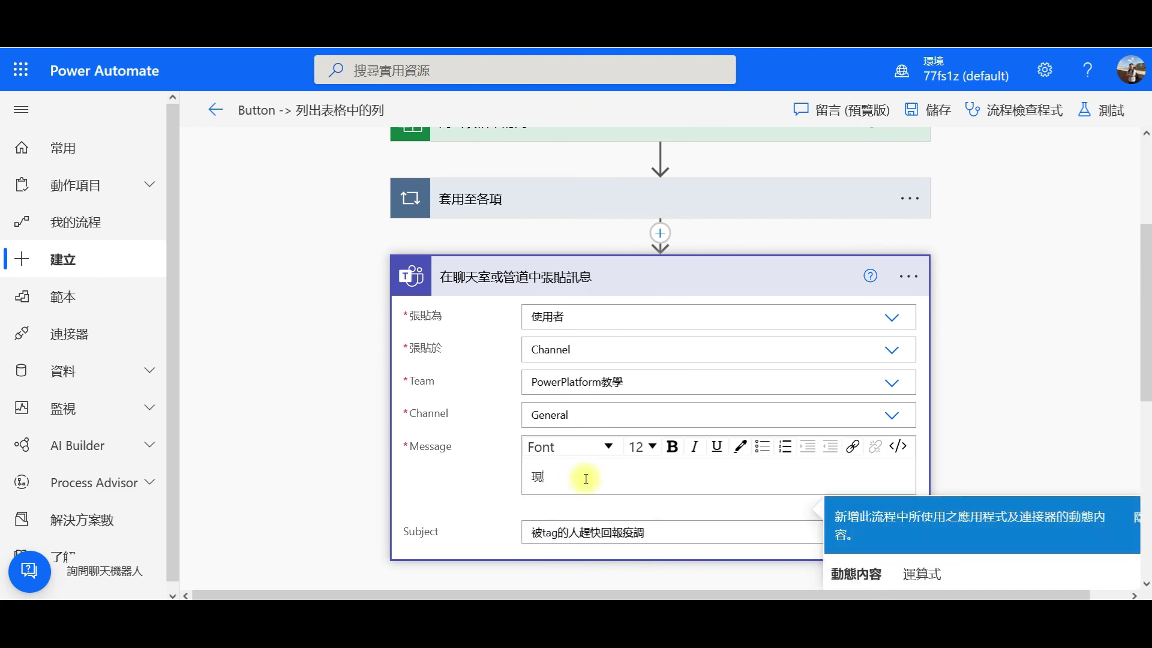
text(煮時ㄅ還)
text(沒回報)
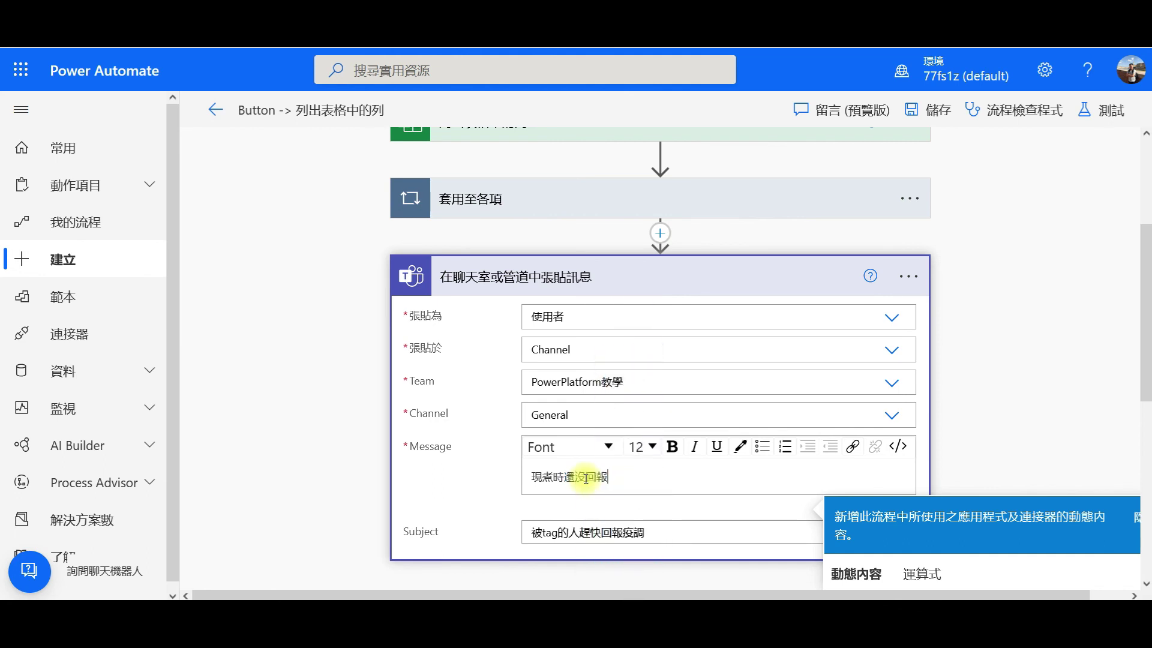
text(的人)
Append the varmail variable to the message, then save the flow and start a test
scroll(660, 420, down, 5)
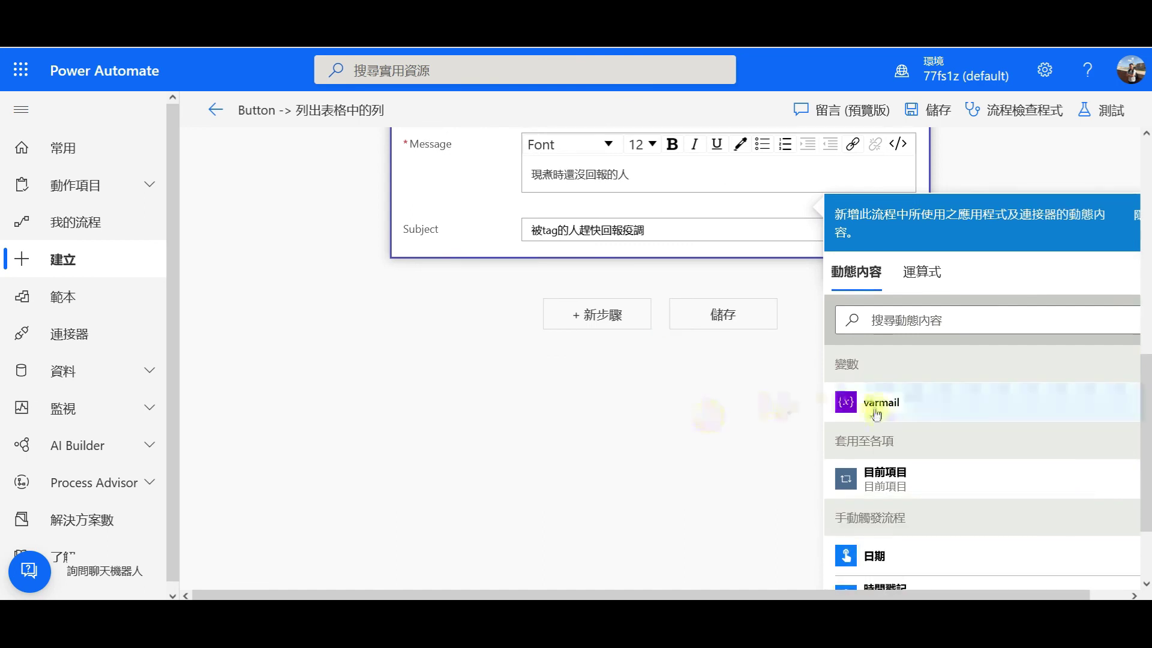
click(883, 404)
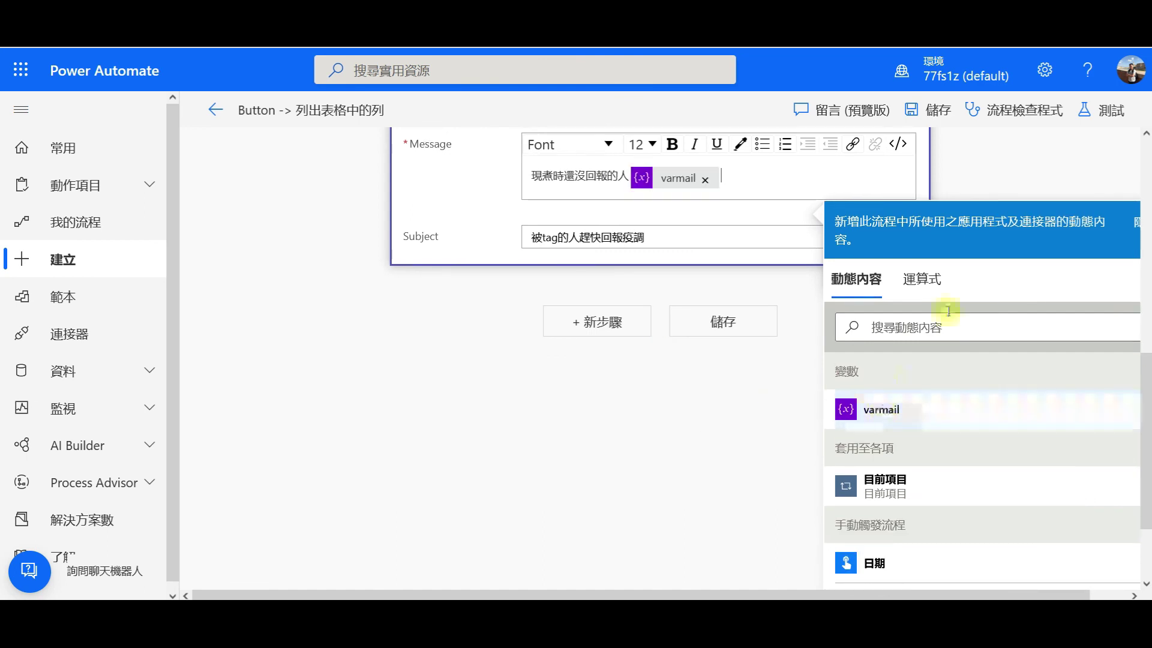
click(1102, 110)
click(902, 575)
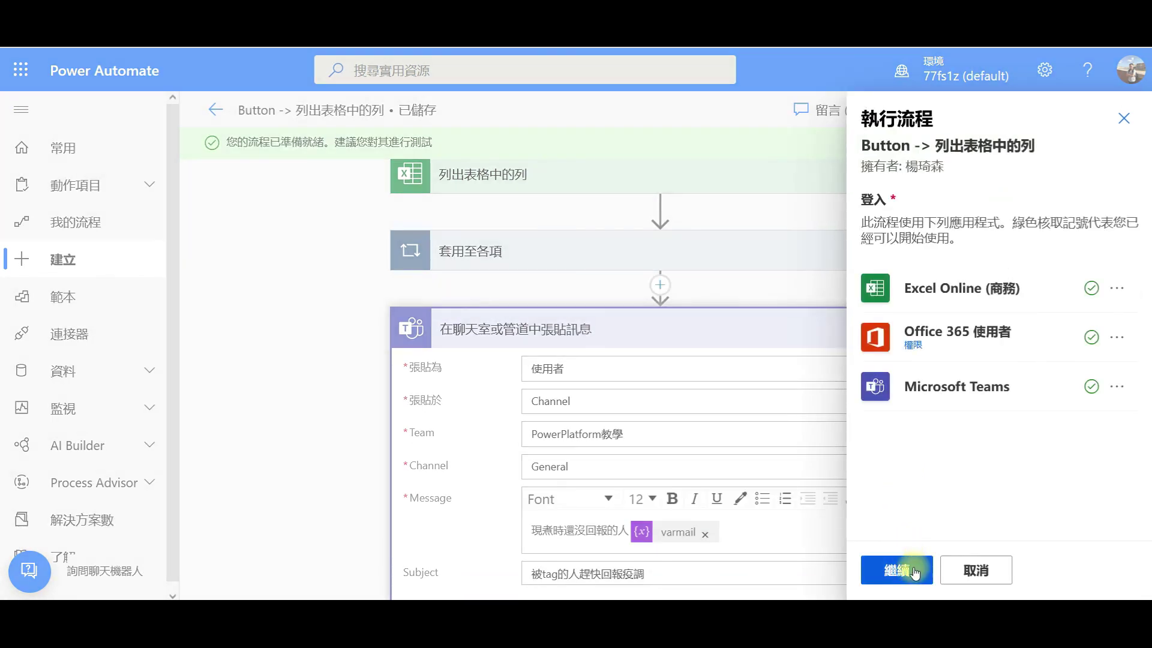
Run the test with the signed-in connections and confirm all five steps succeeded
click(912, 573)
click(907, 570)
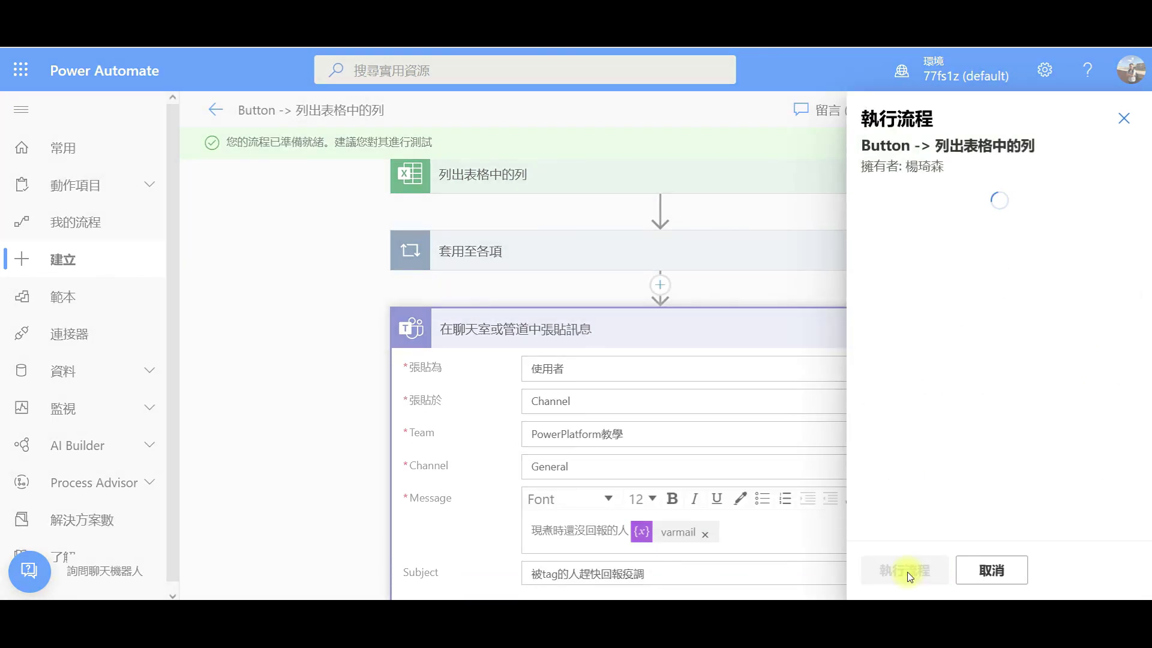
click(894, 570)
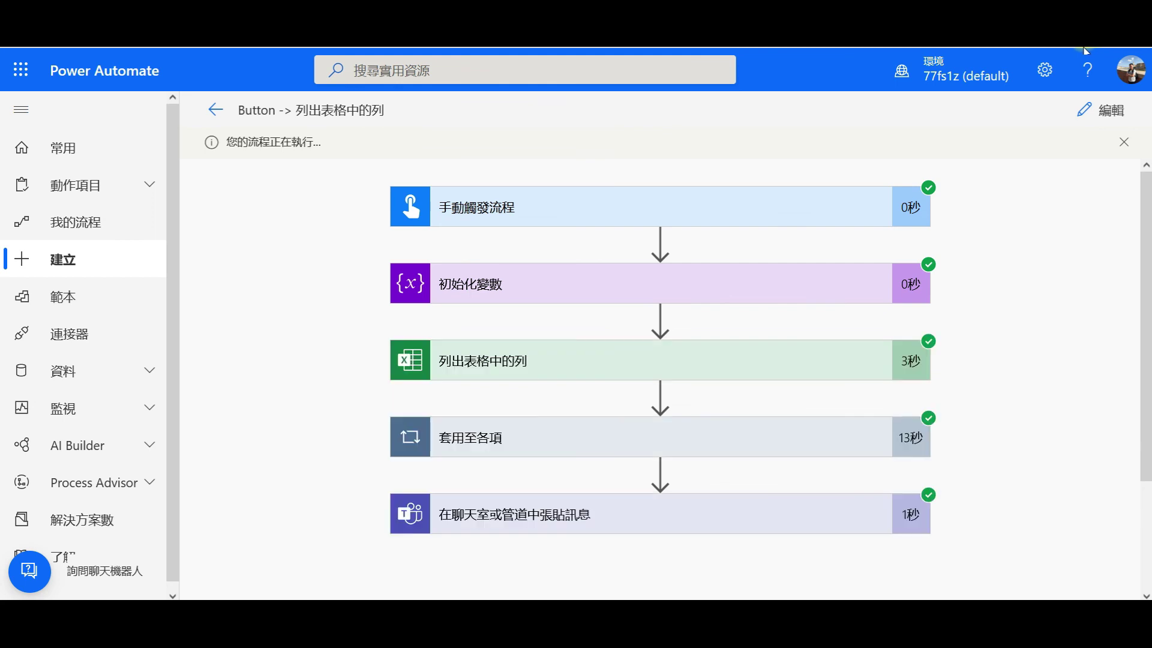
scroll(548, 163, down, 3)
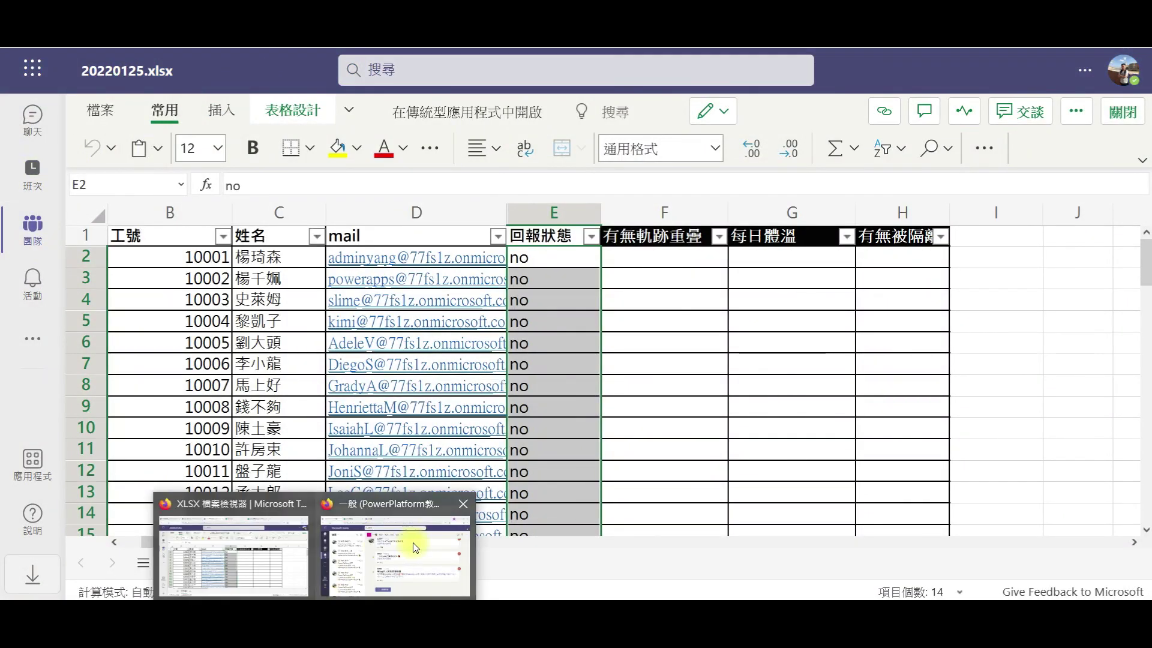
In Teams, find the new 被tag的人趕快回報疫調 post in General and open a reply
click(413, 542)
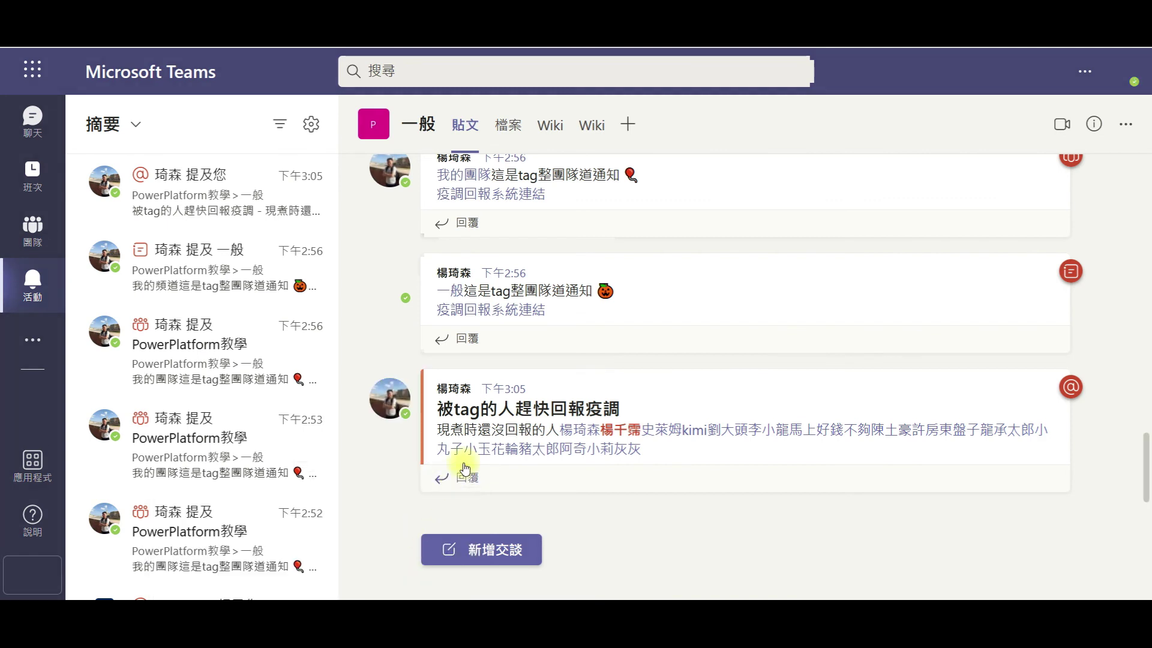
click(573, 477)
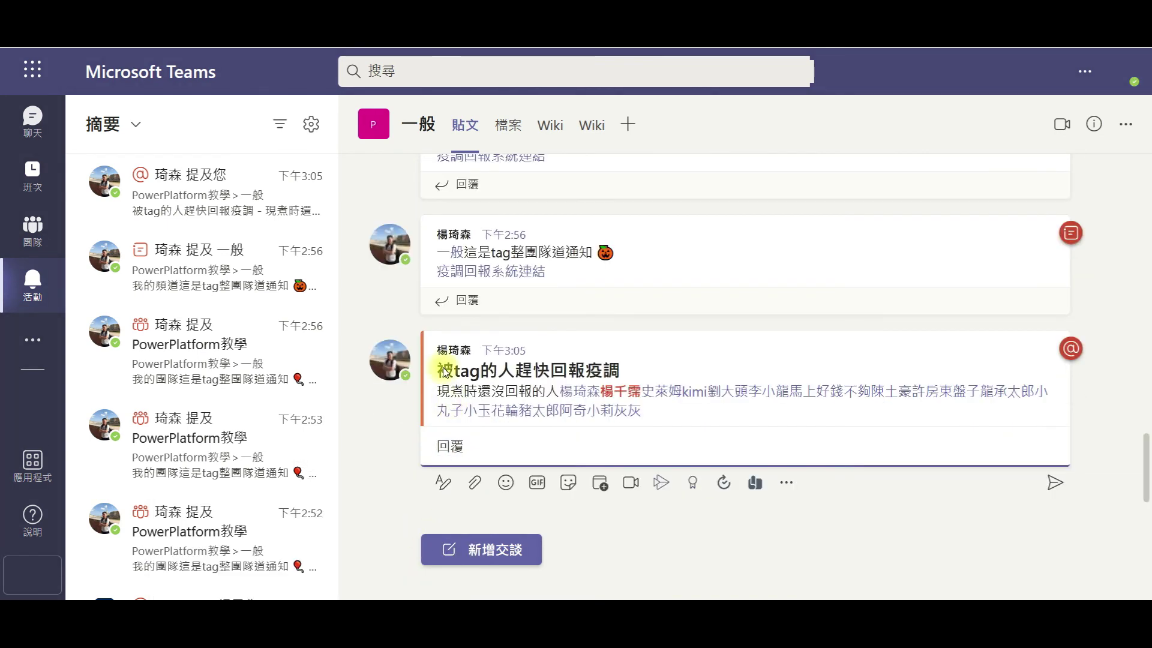